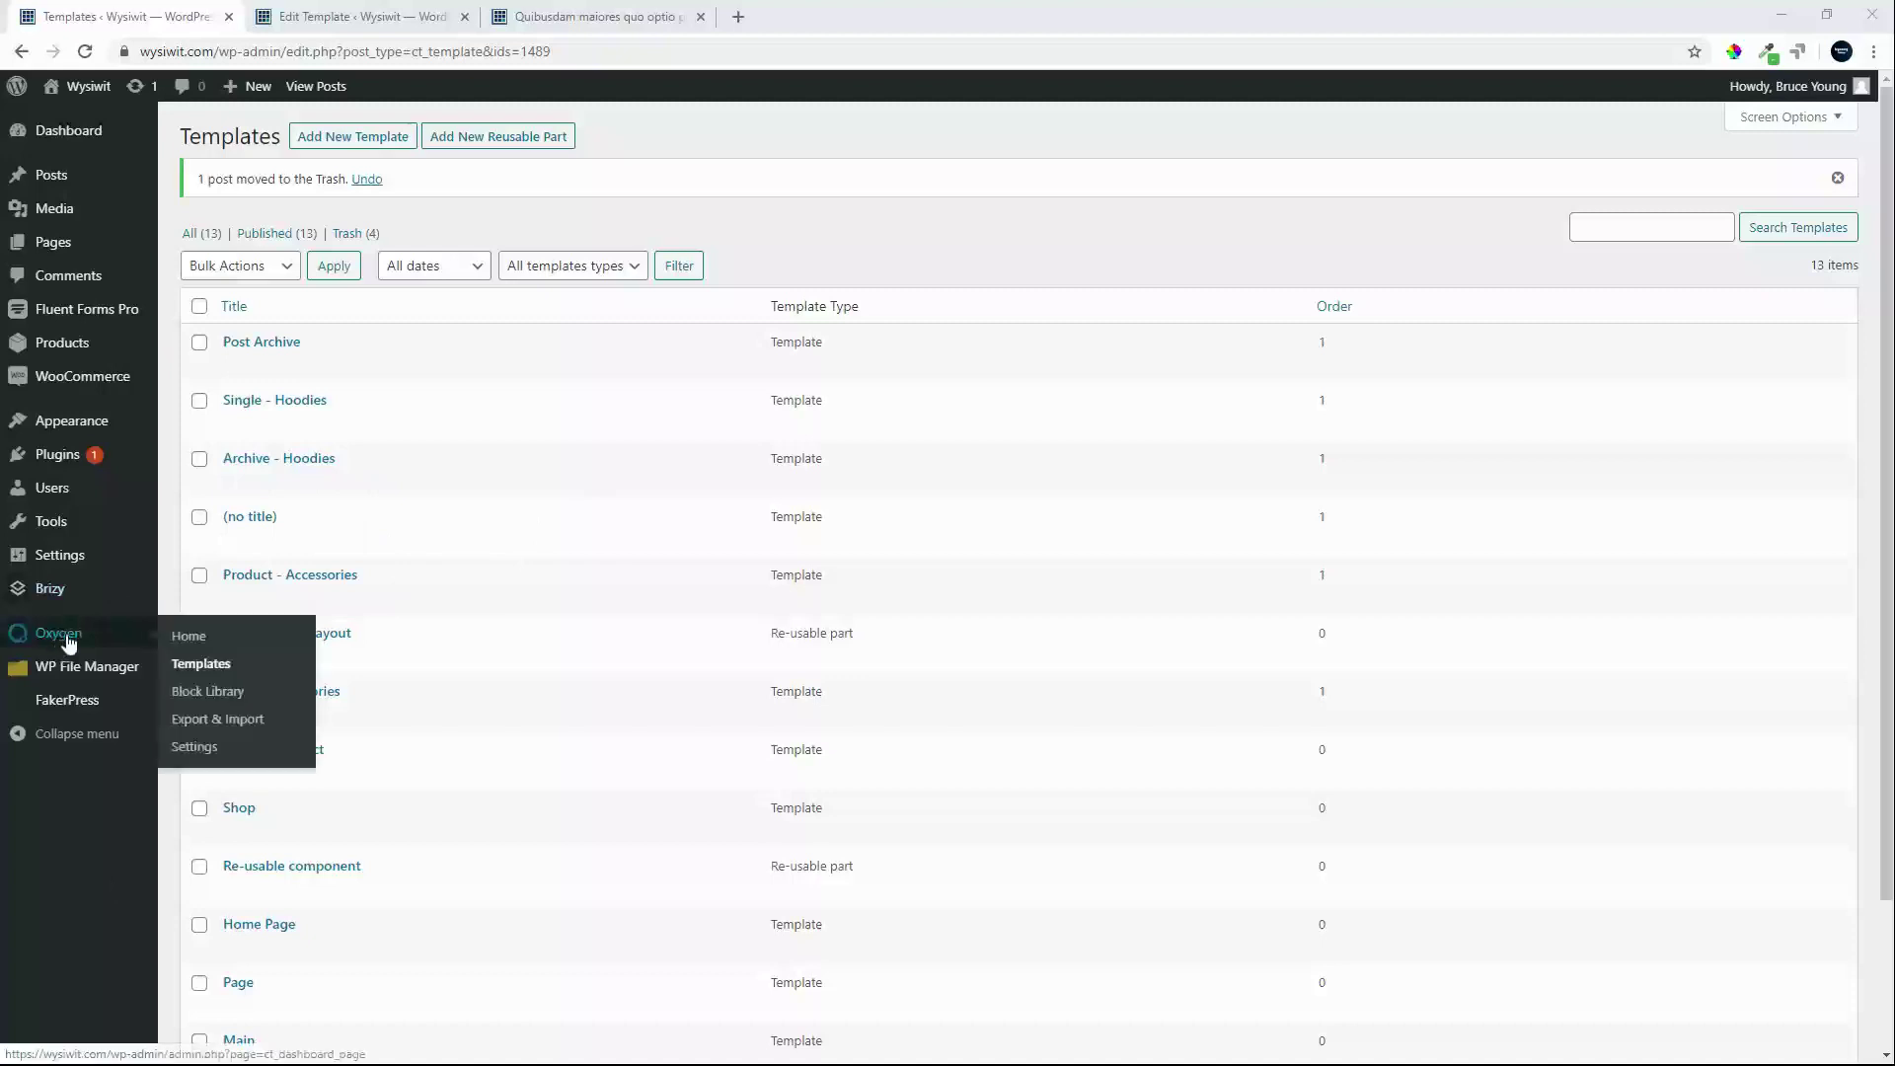
- Publish a 'Single Post' template inheriting Main and applied to Posts, then edit it with Oxygen
left_click(354, 146)
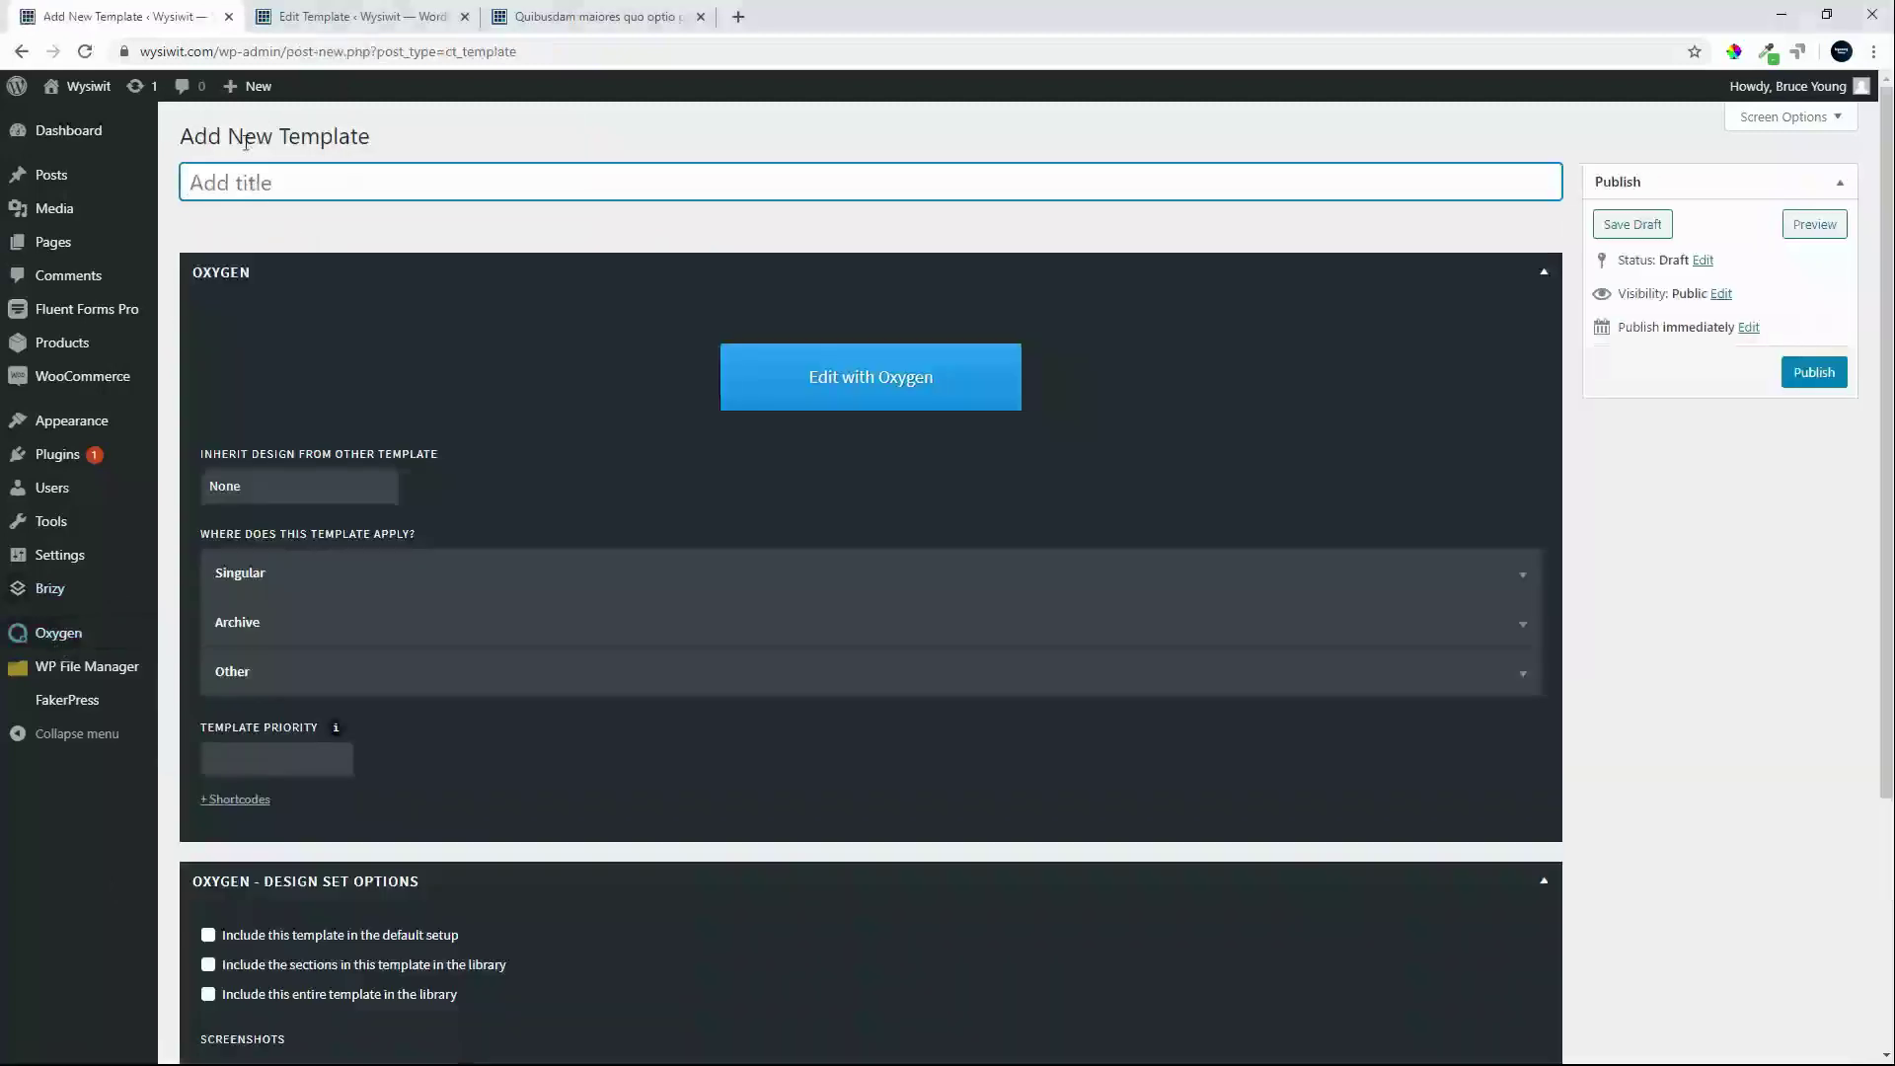
type("Single Post")
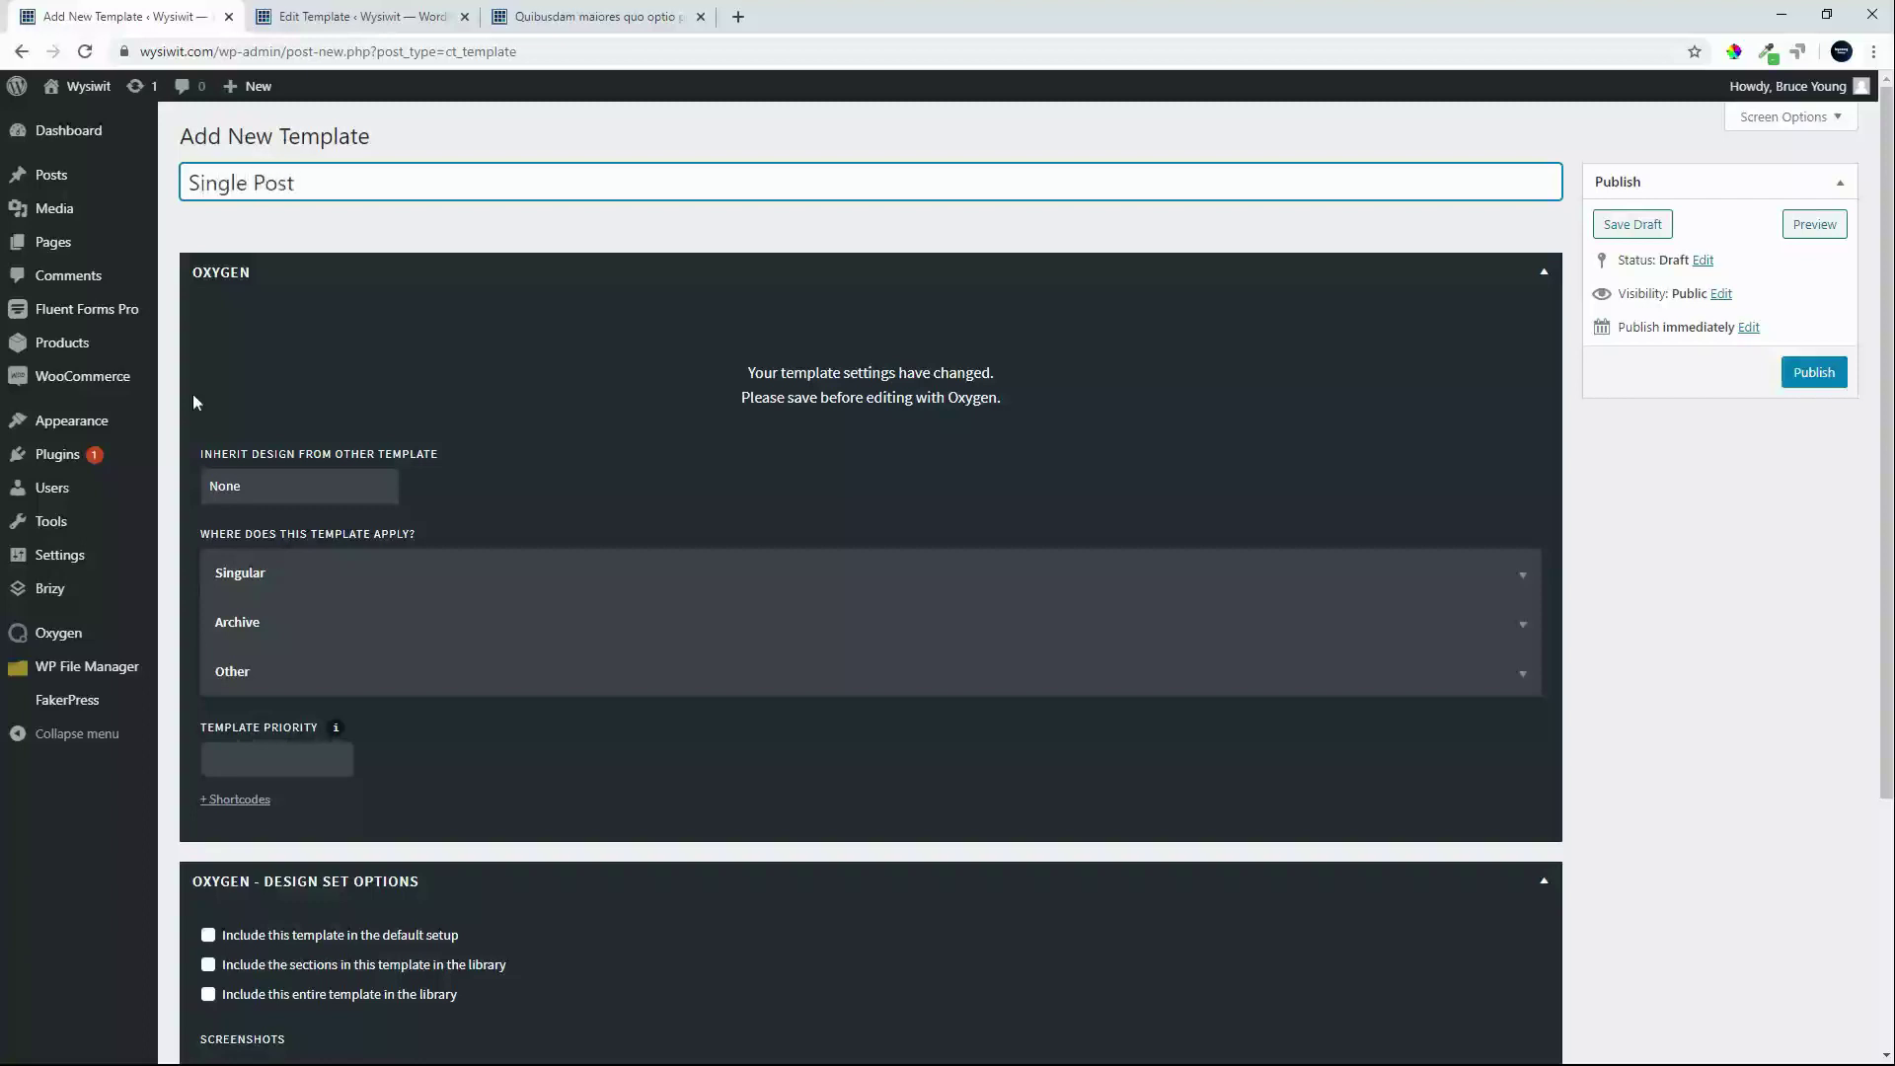
left_click(274, 488)
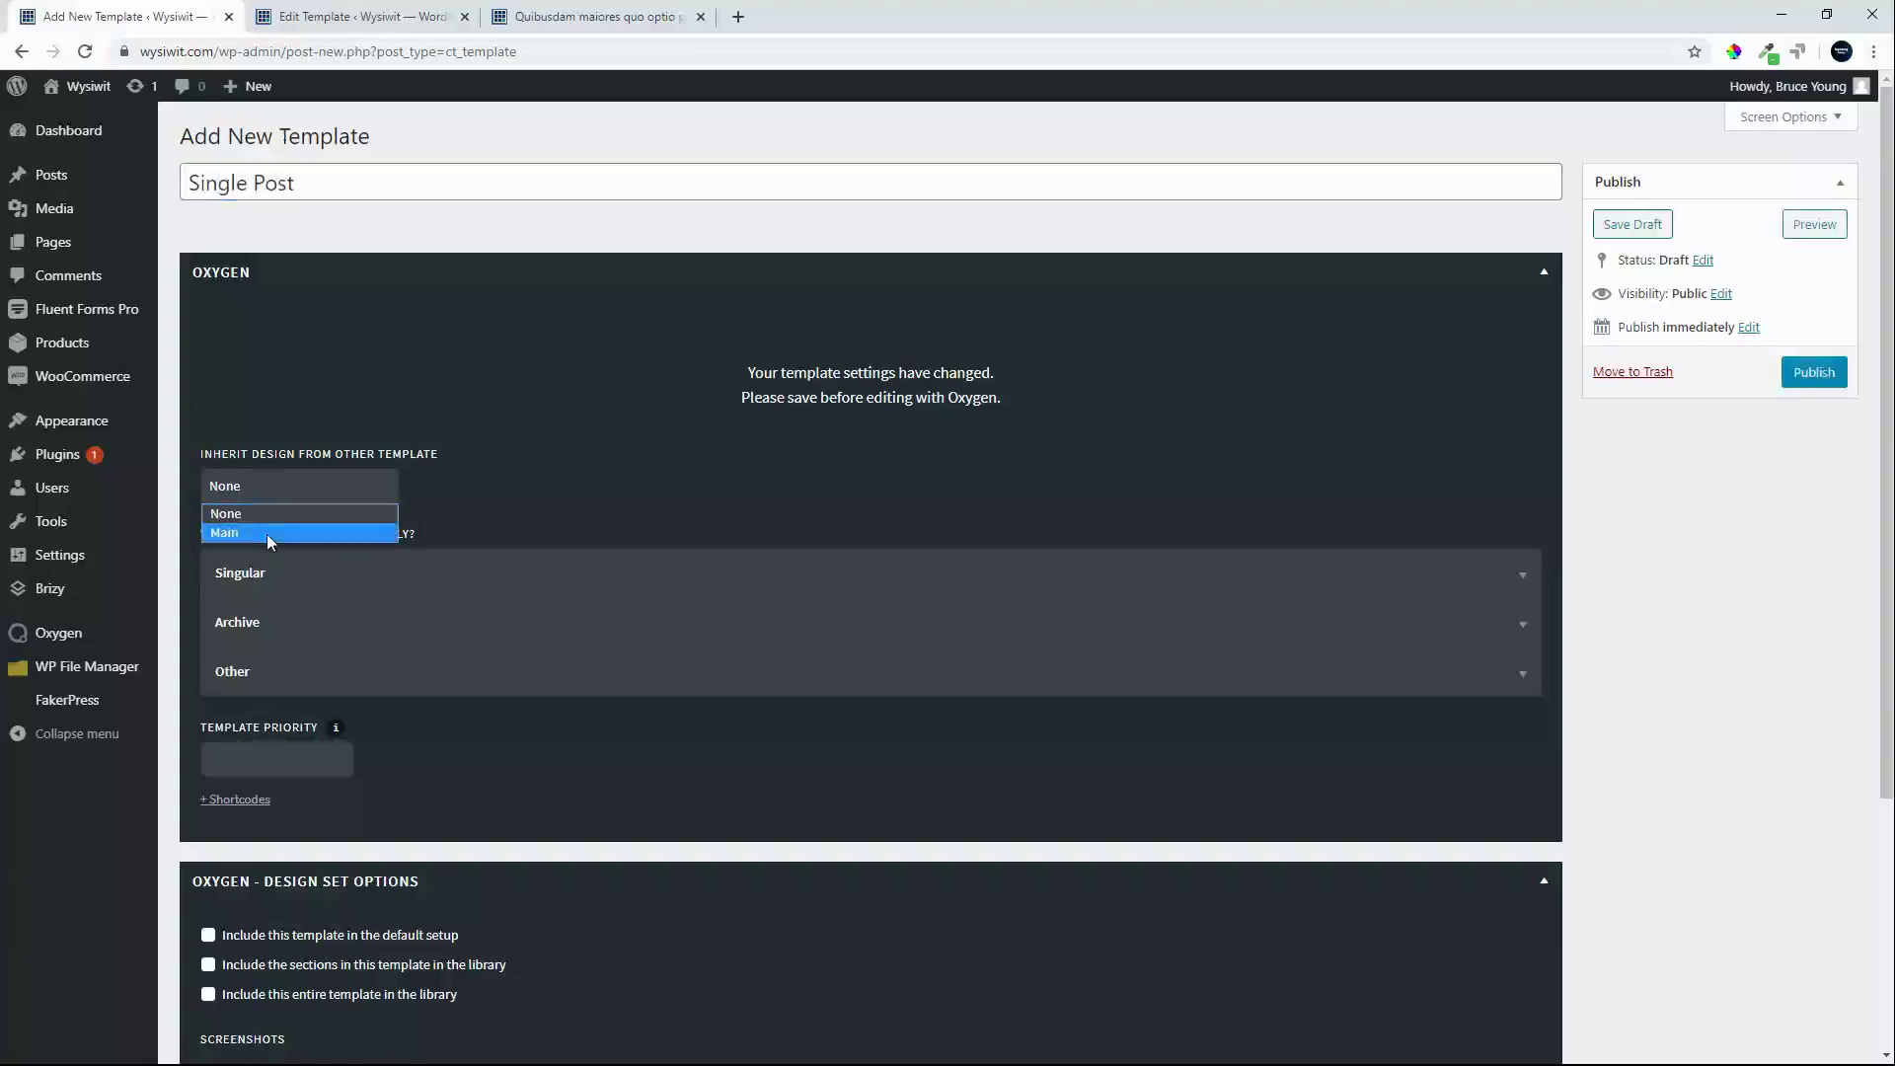
left_click(269, 533)
left_click(258, 572)
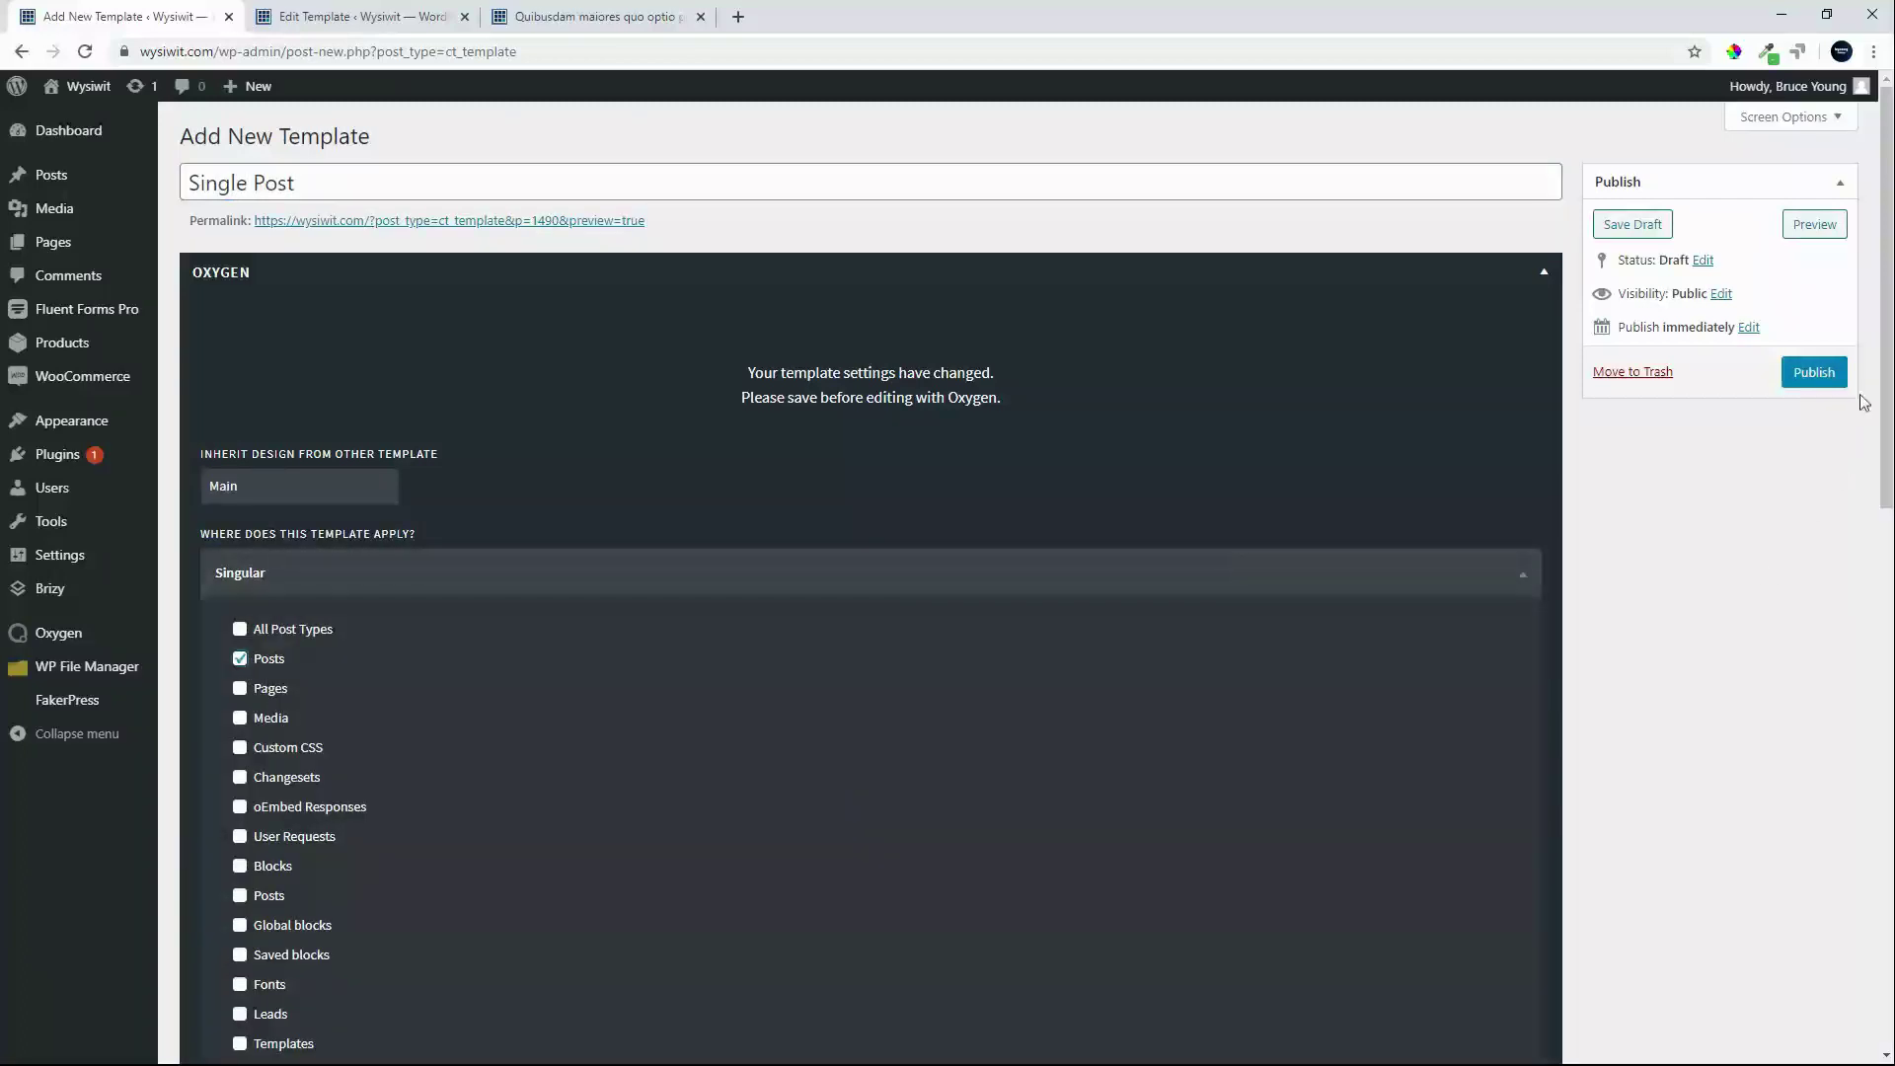
left_click(1816, 375)
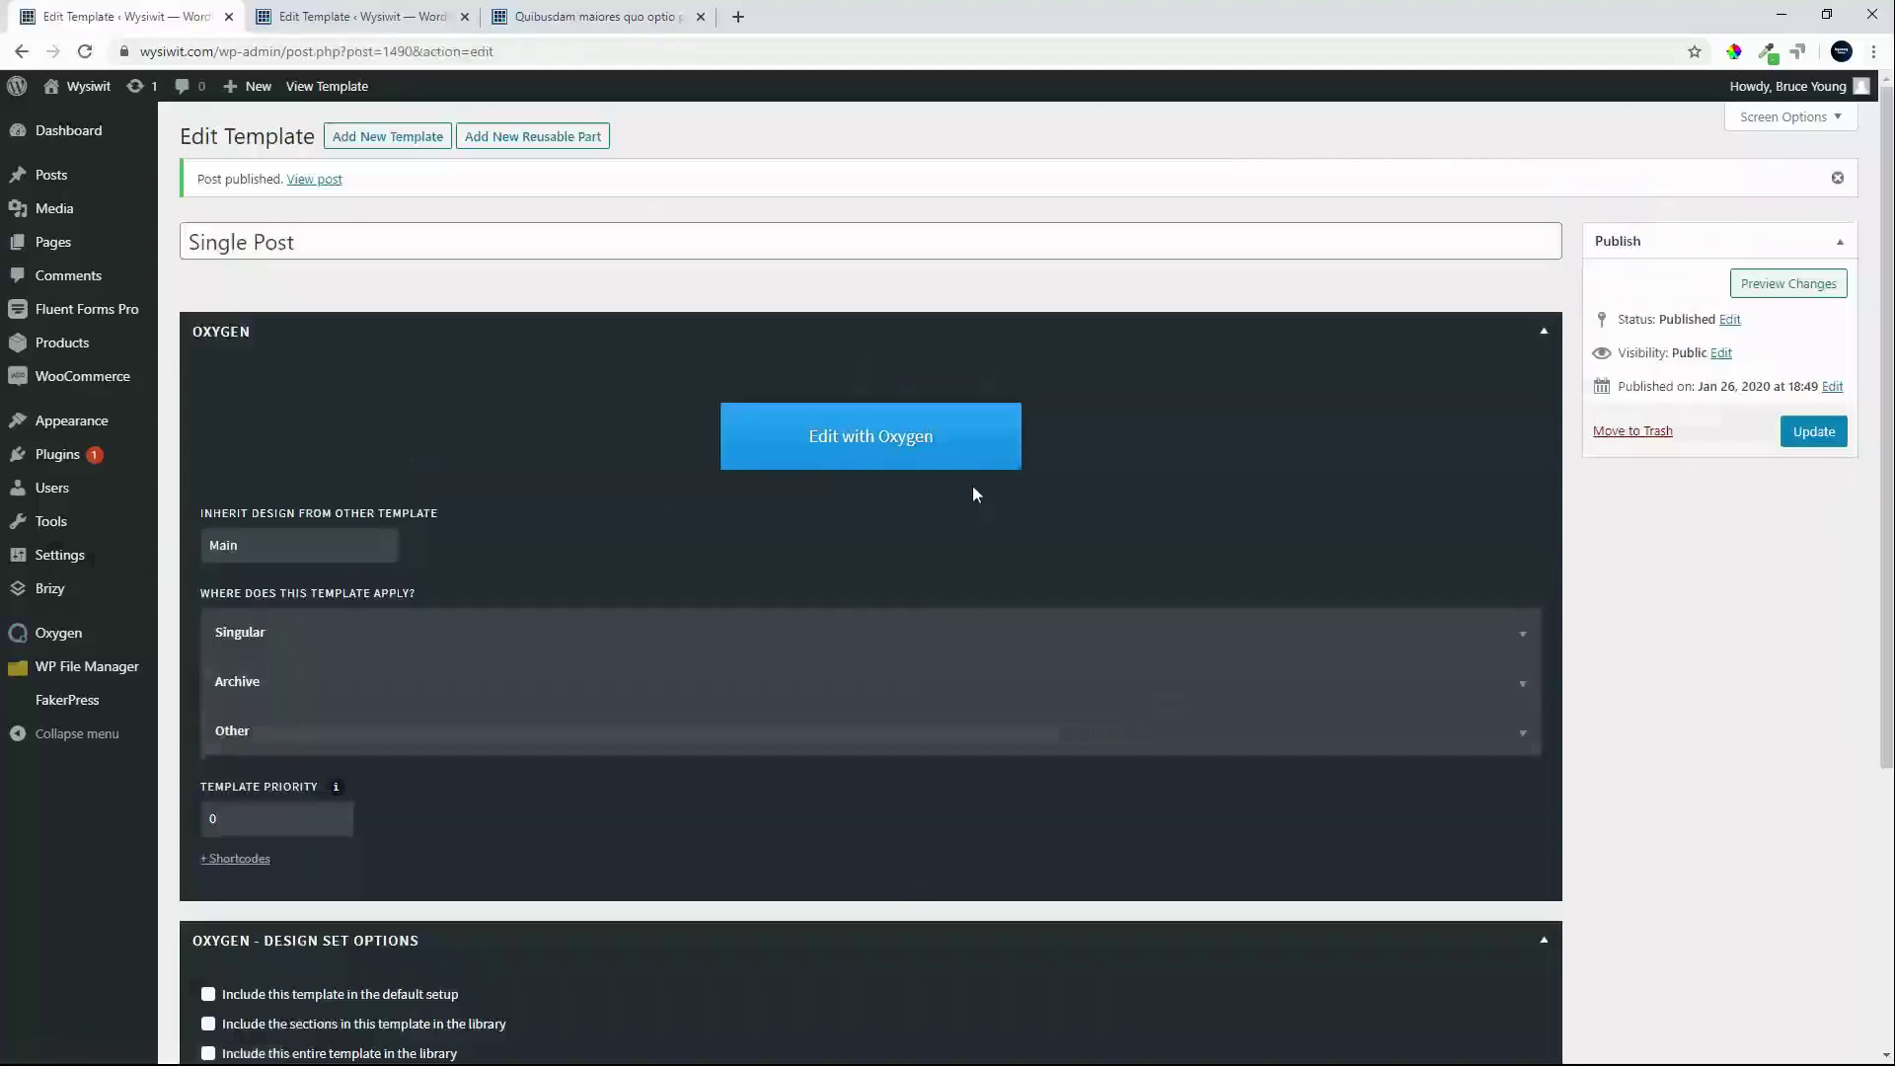
left_click(854, 447)
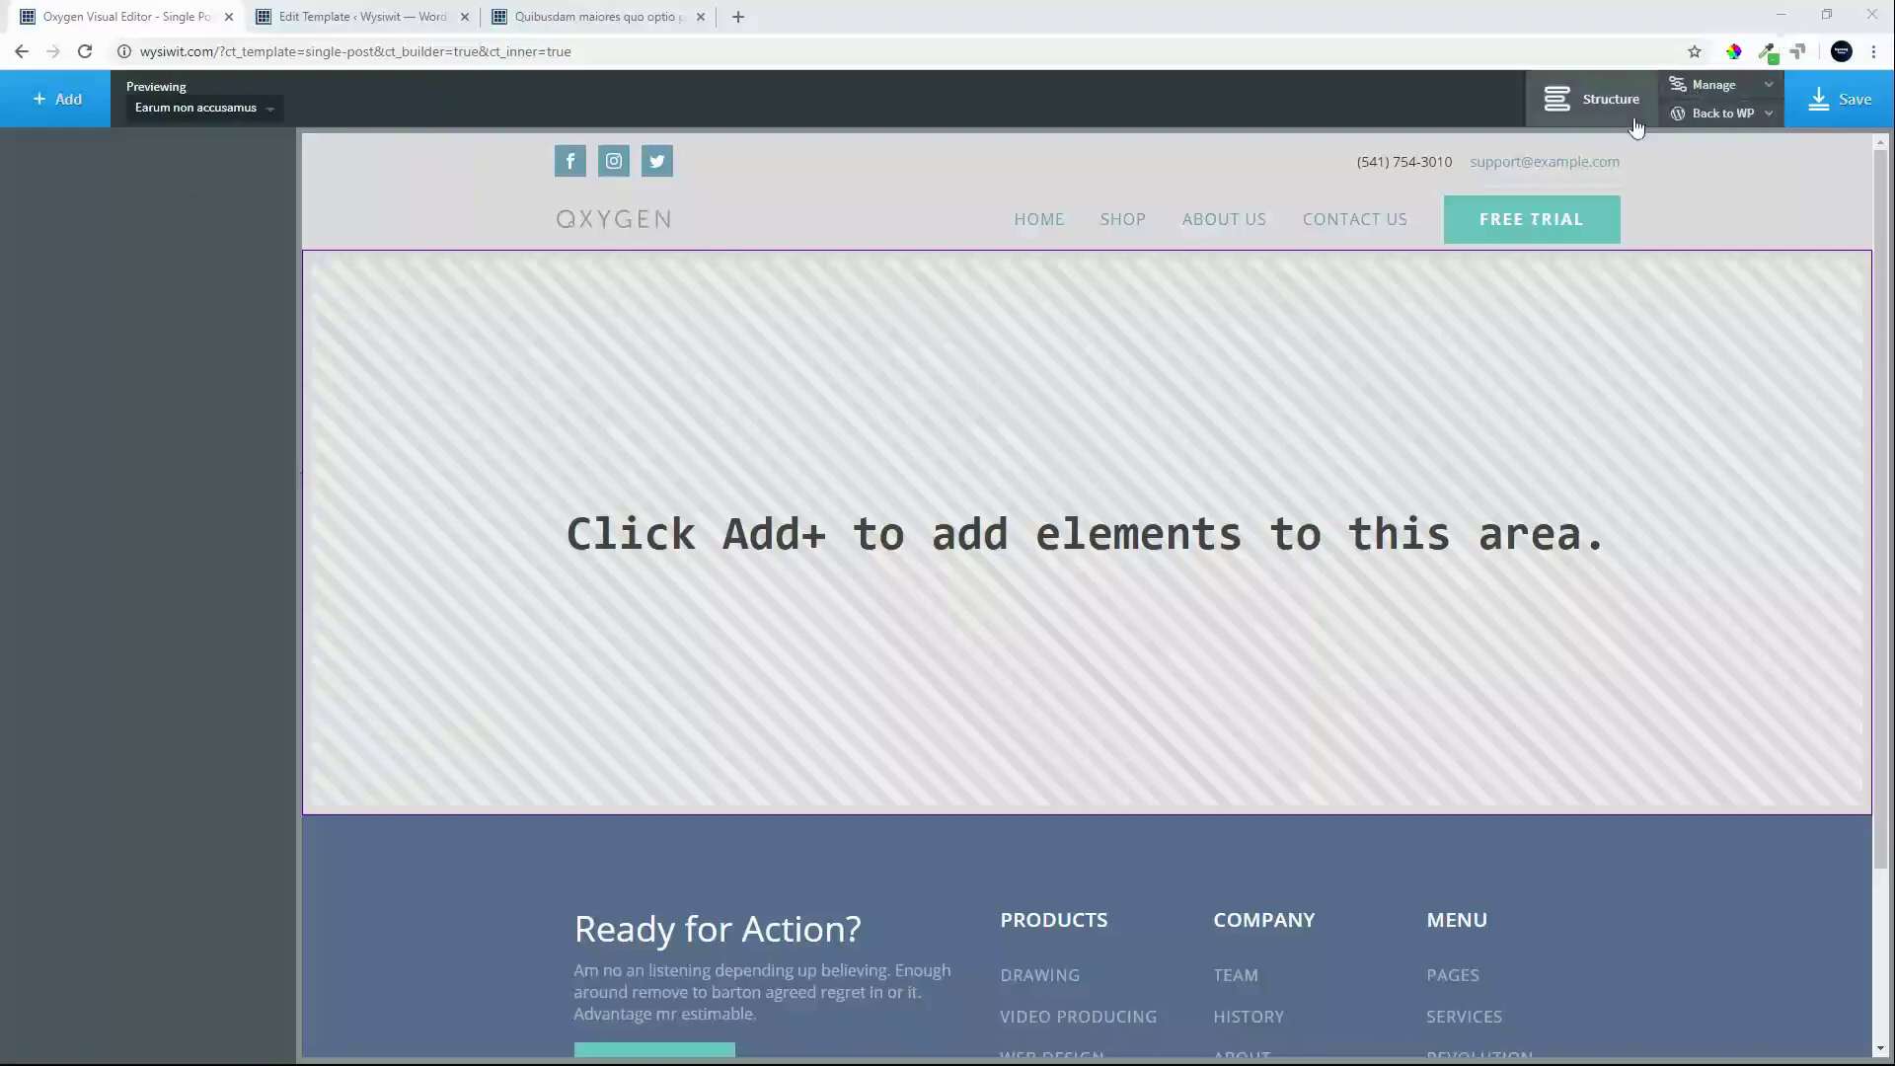
- Show the Structure panel and preview the template with the post 'Sit provident aut libero voluptatem'
left_click(1591, 99)
left_click(226, 108)
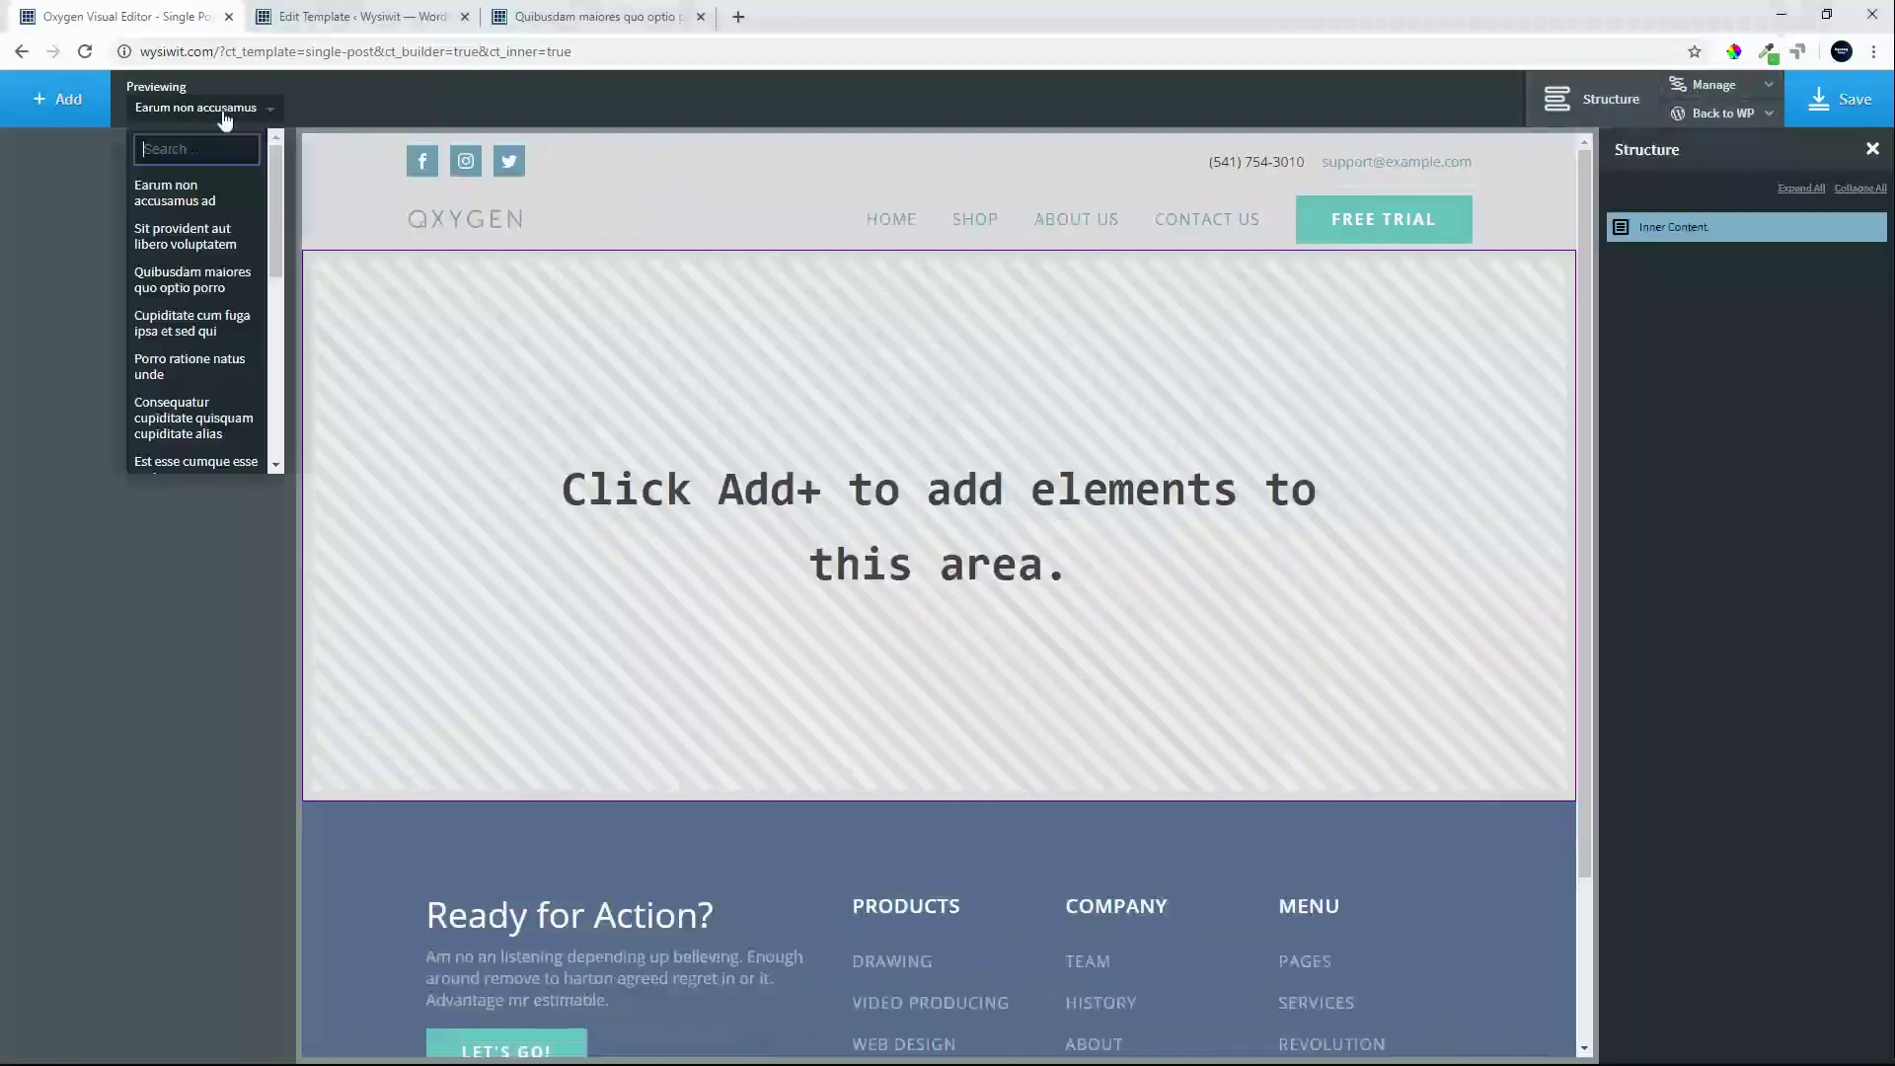
left_click(199, 240)
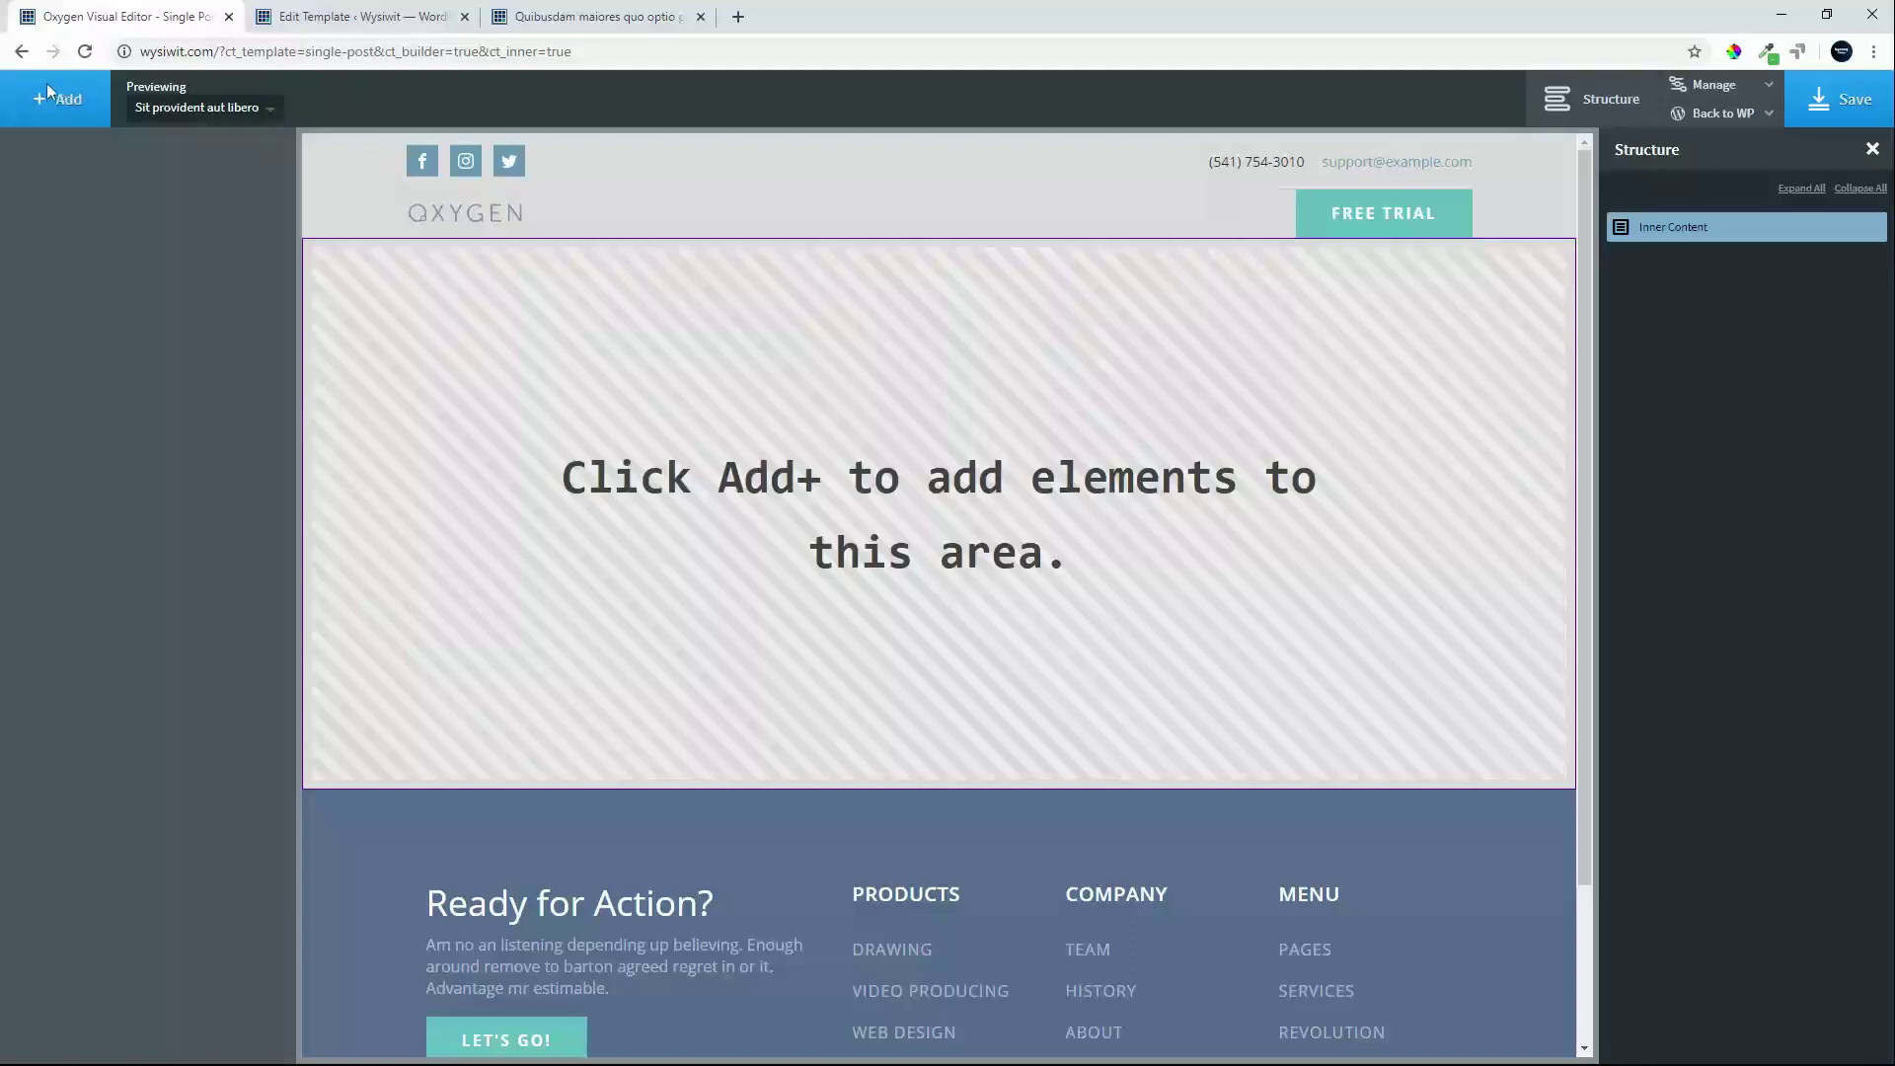
left_click(45, 97)
- Add a section containing a heading, a text block and an image
left_click(43, 104)
left_click(42, 111)
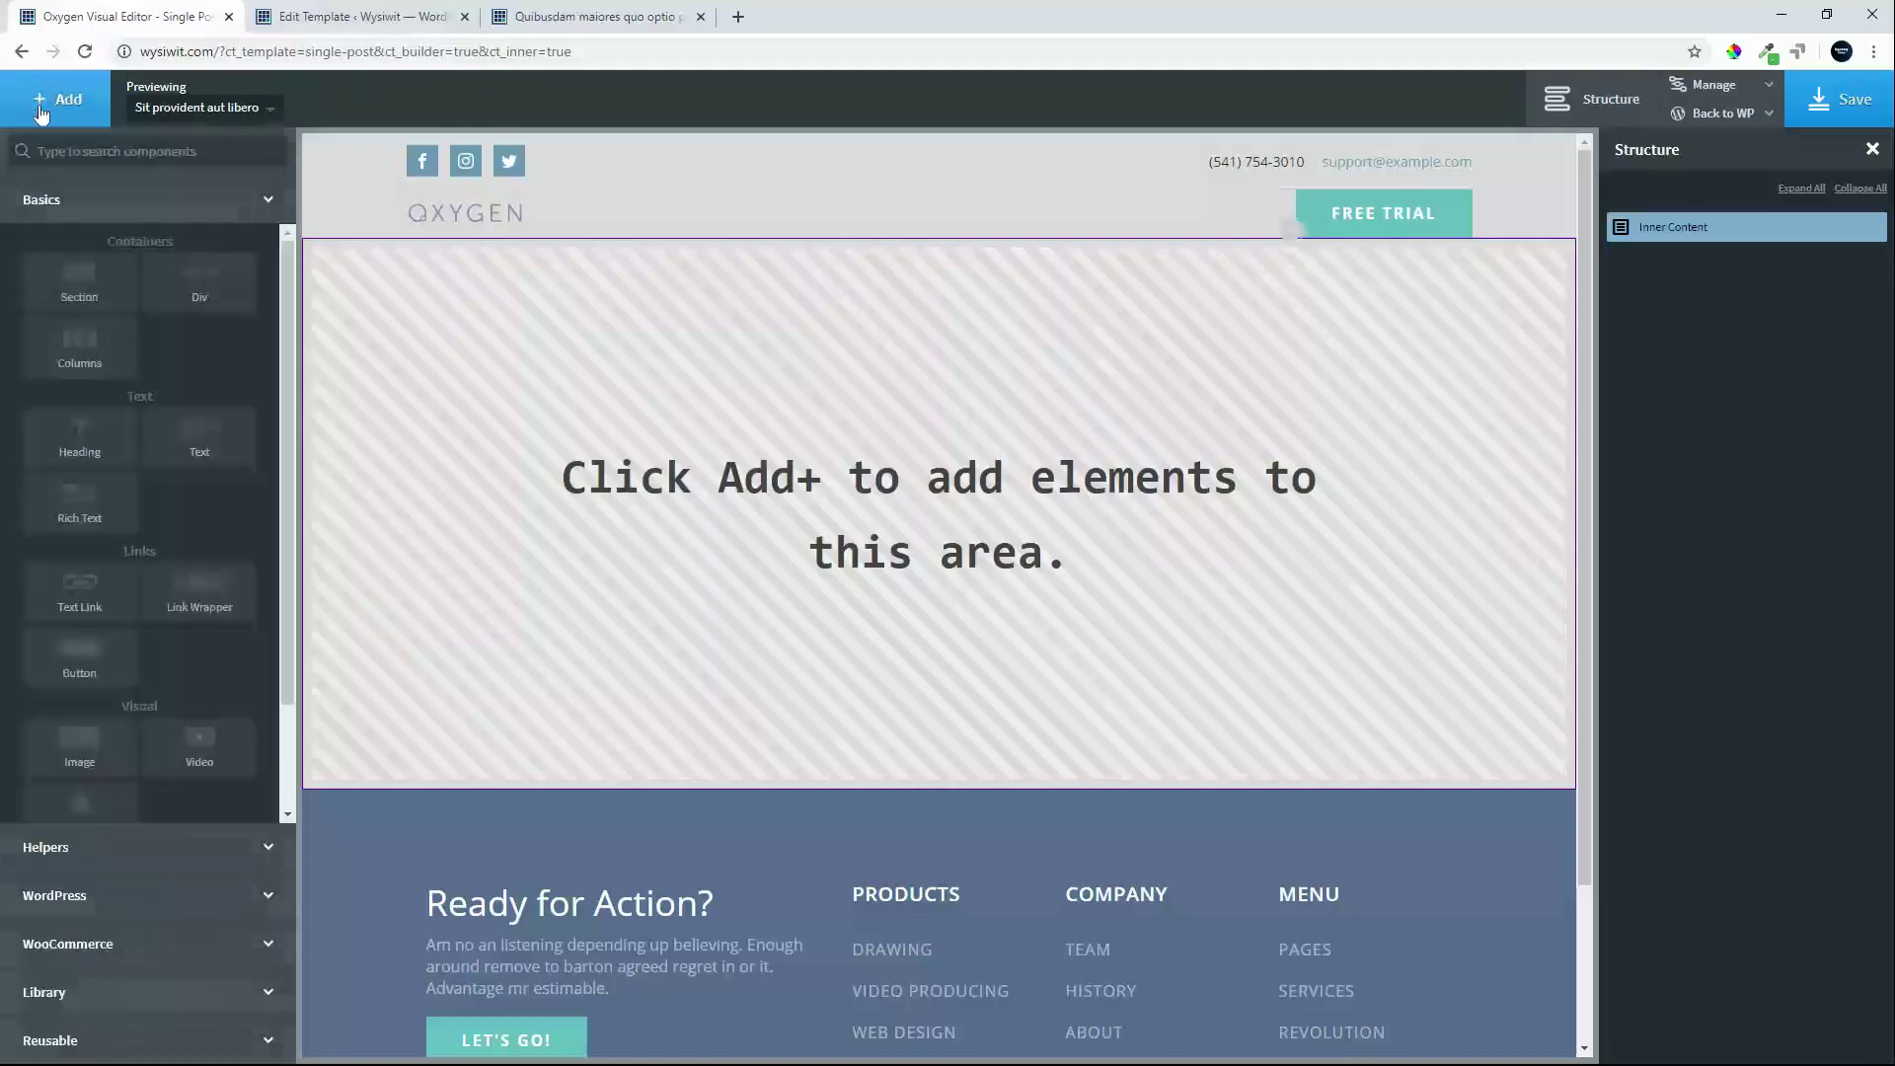
left_click(77, 286)
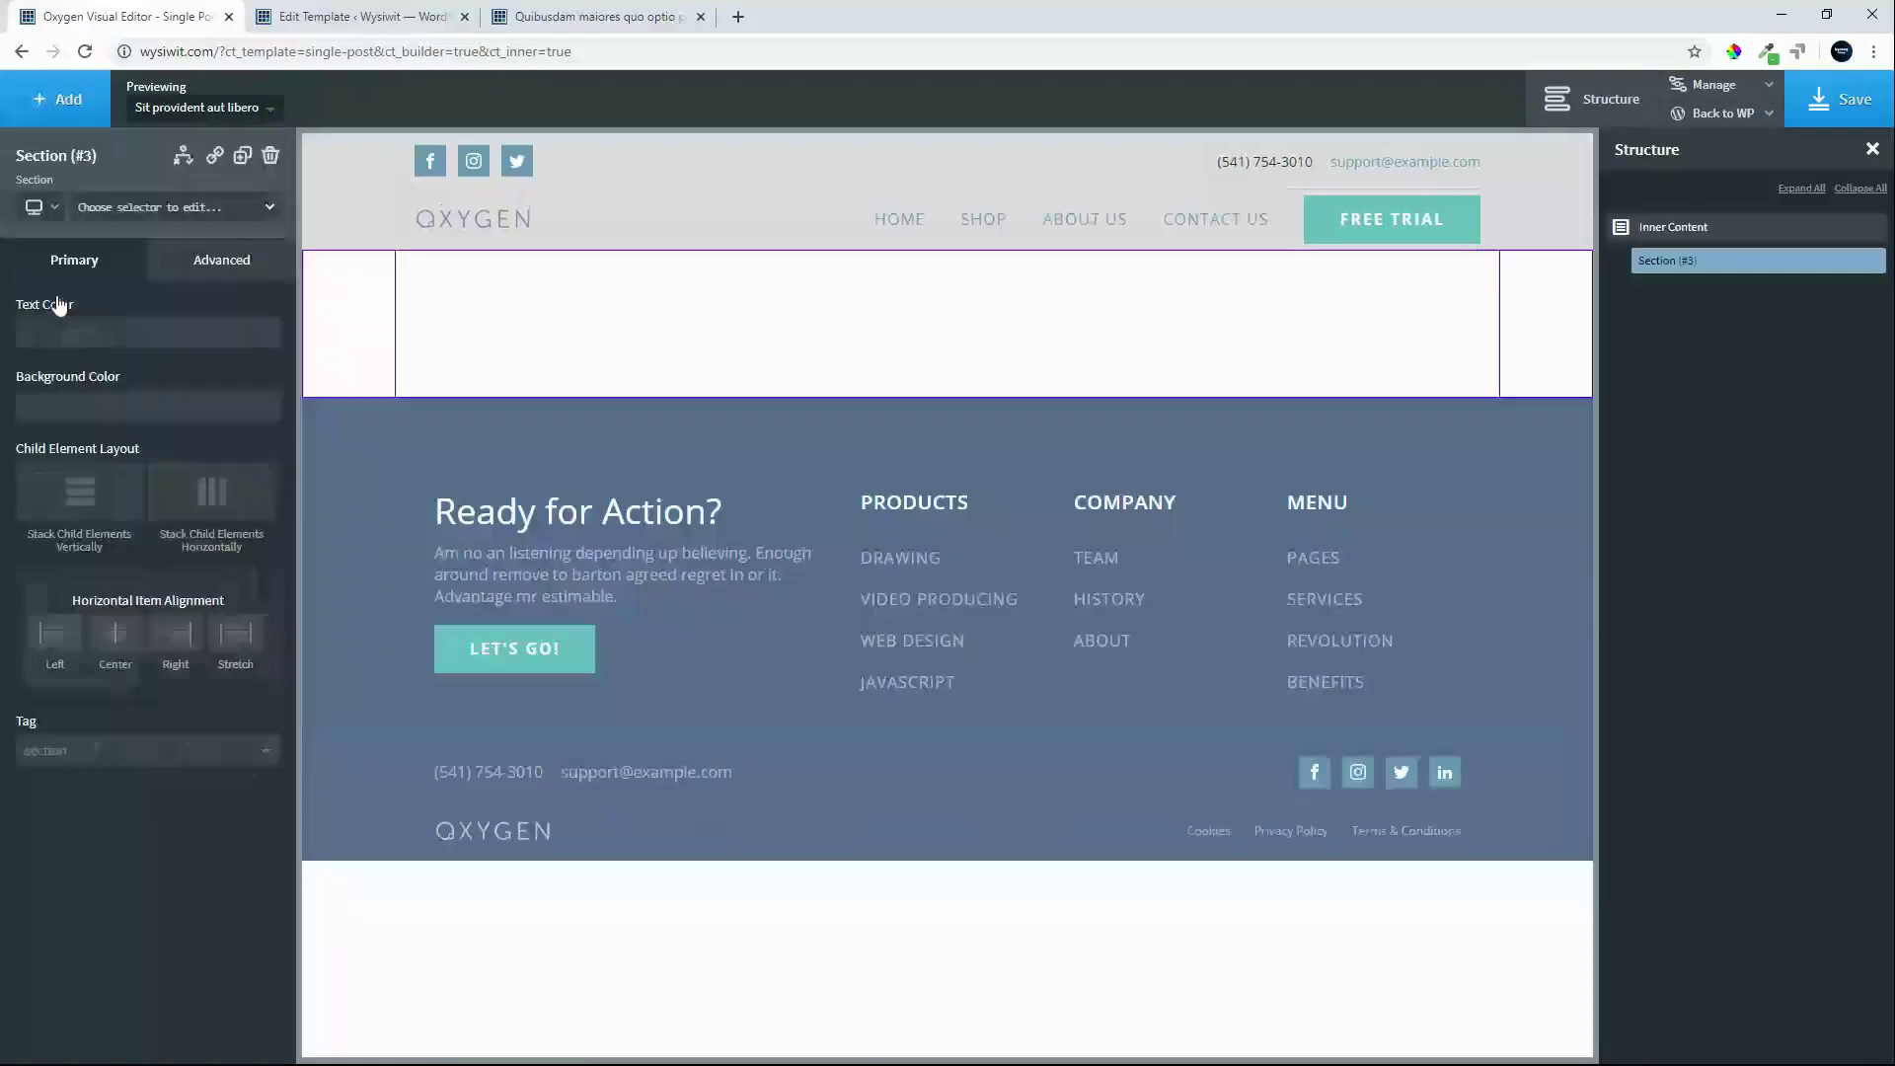
left_click(65, 111)
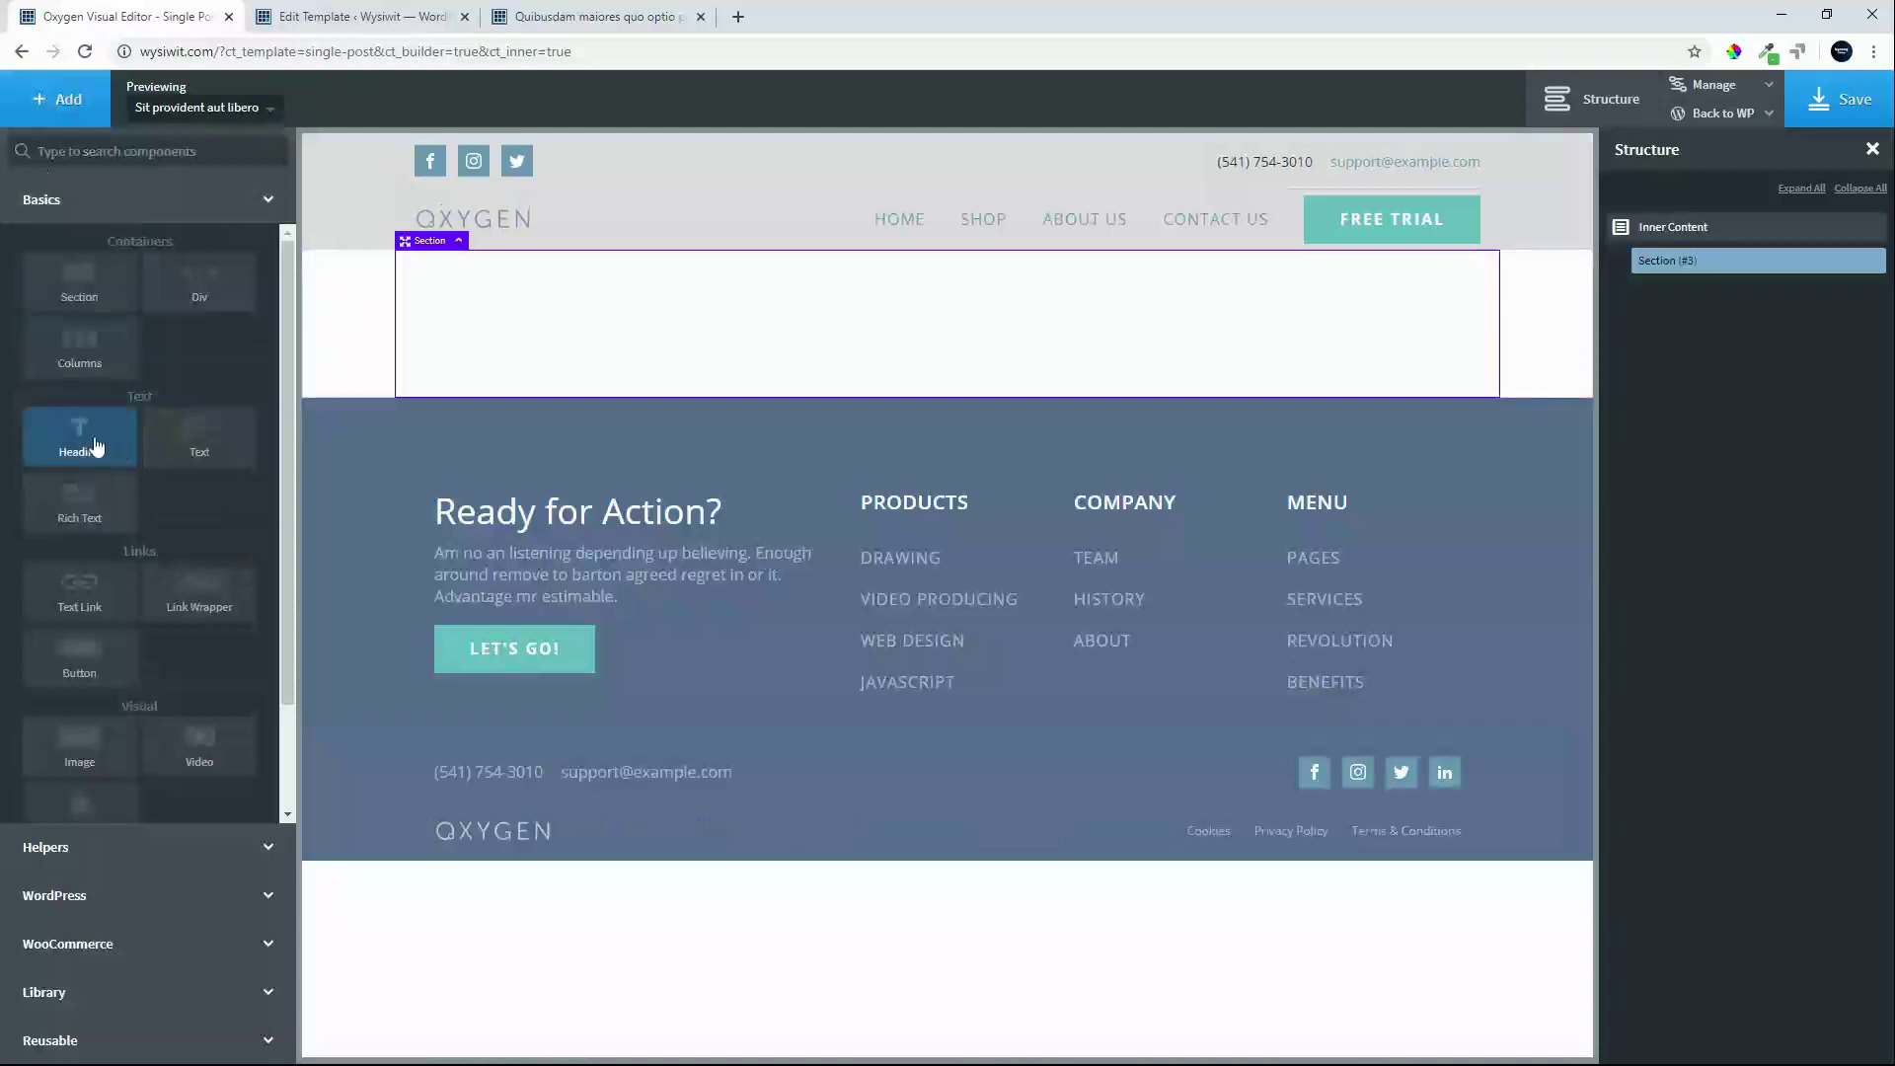
left_click(95, 447)
left_click(32, 97)
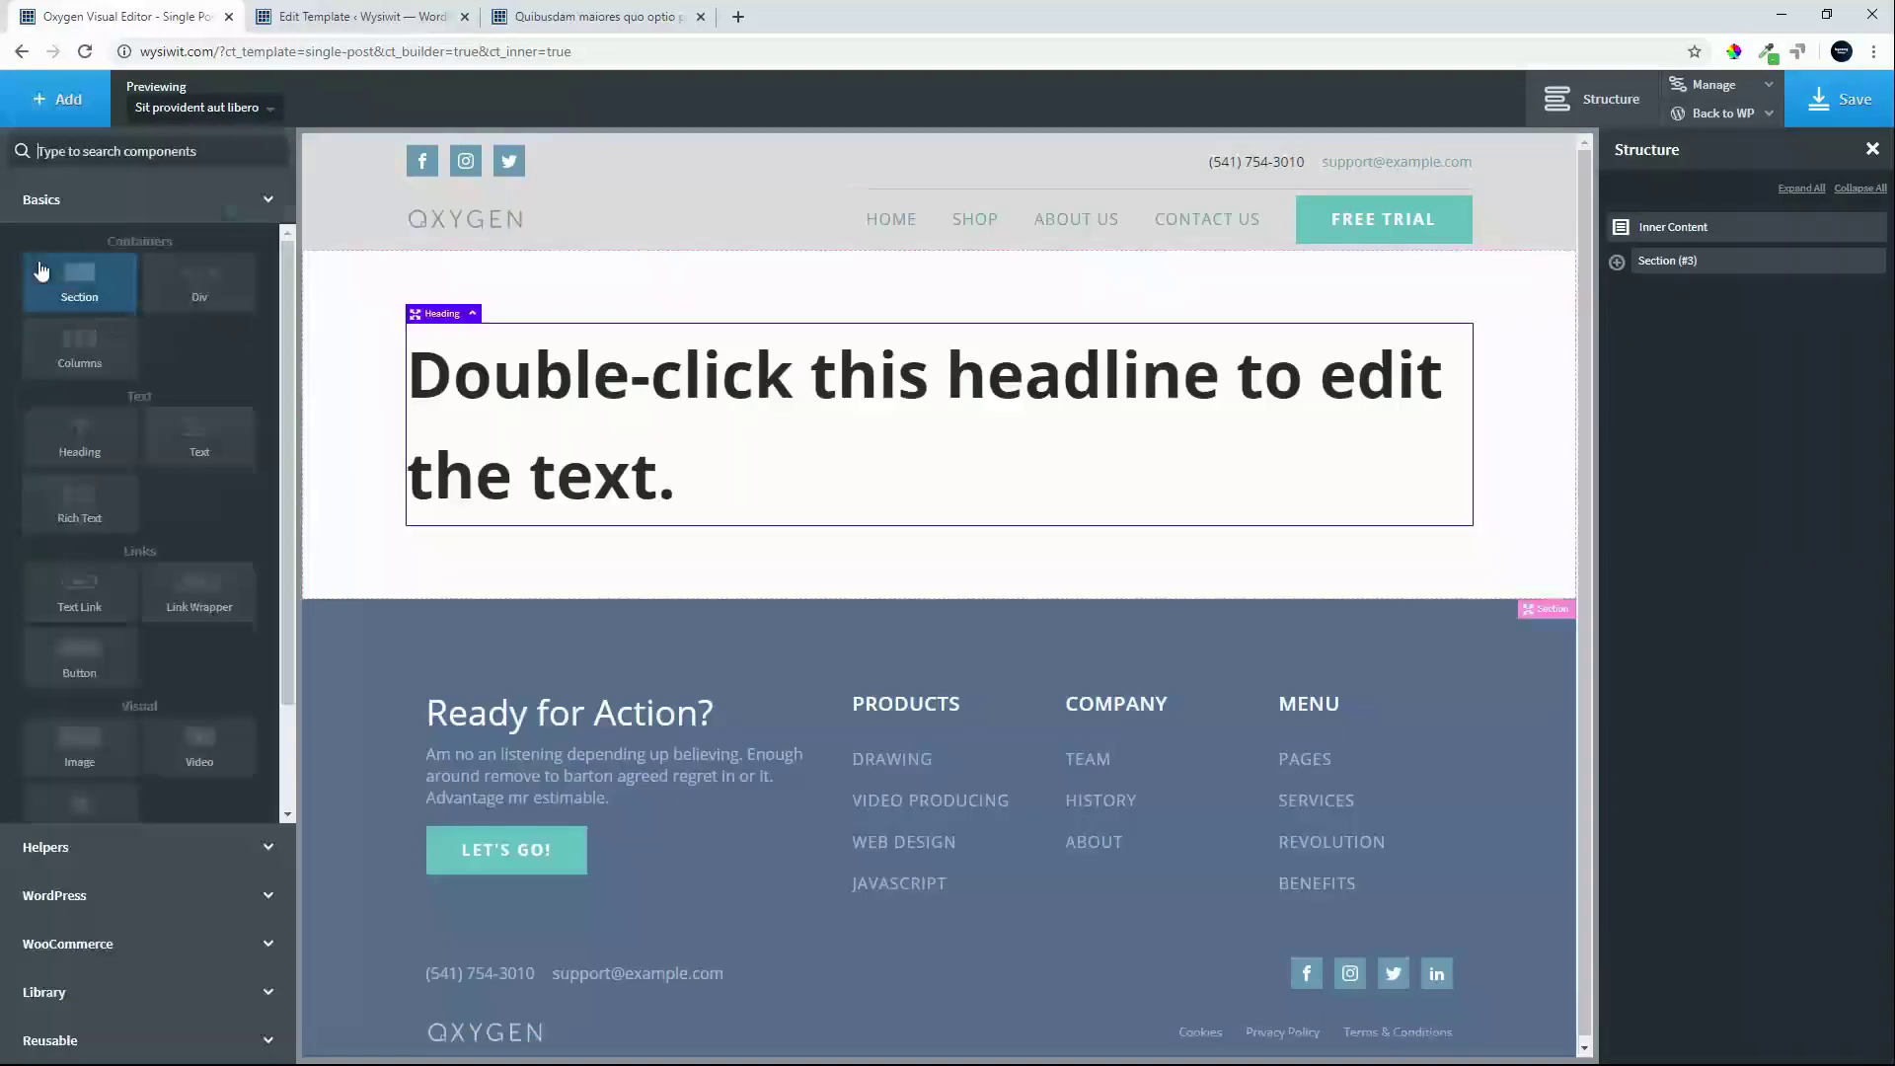
left_click(190, 442)
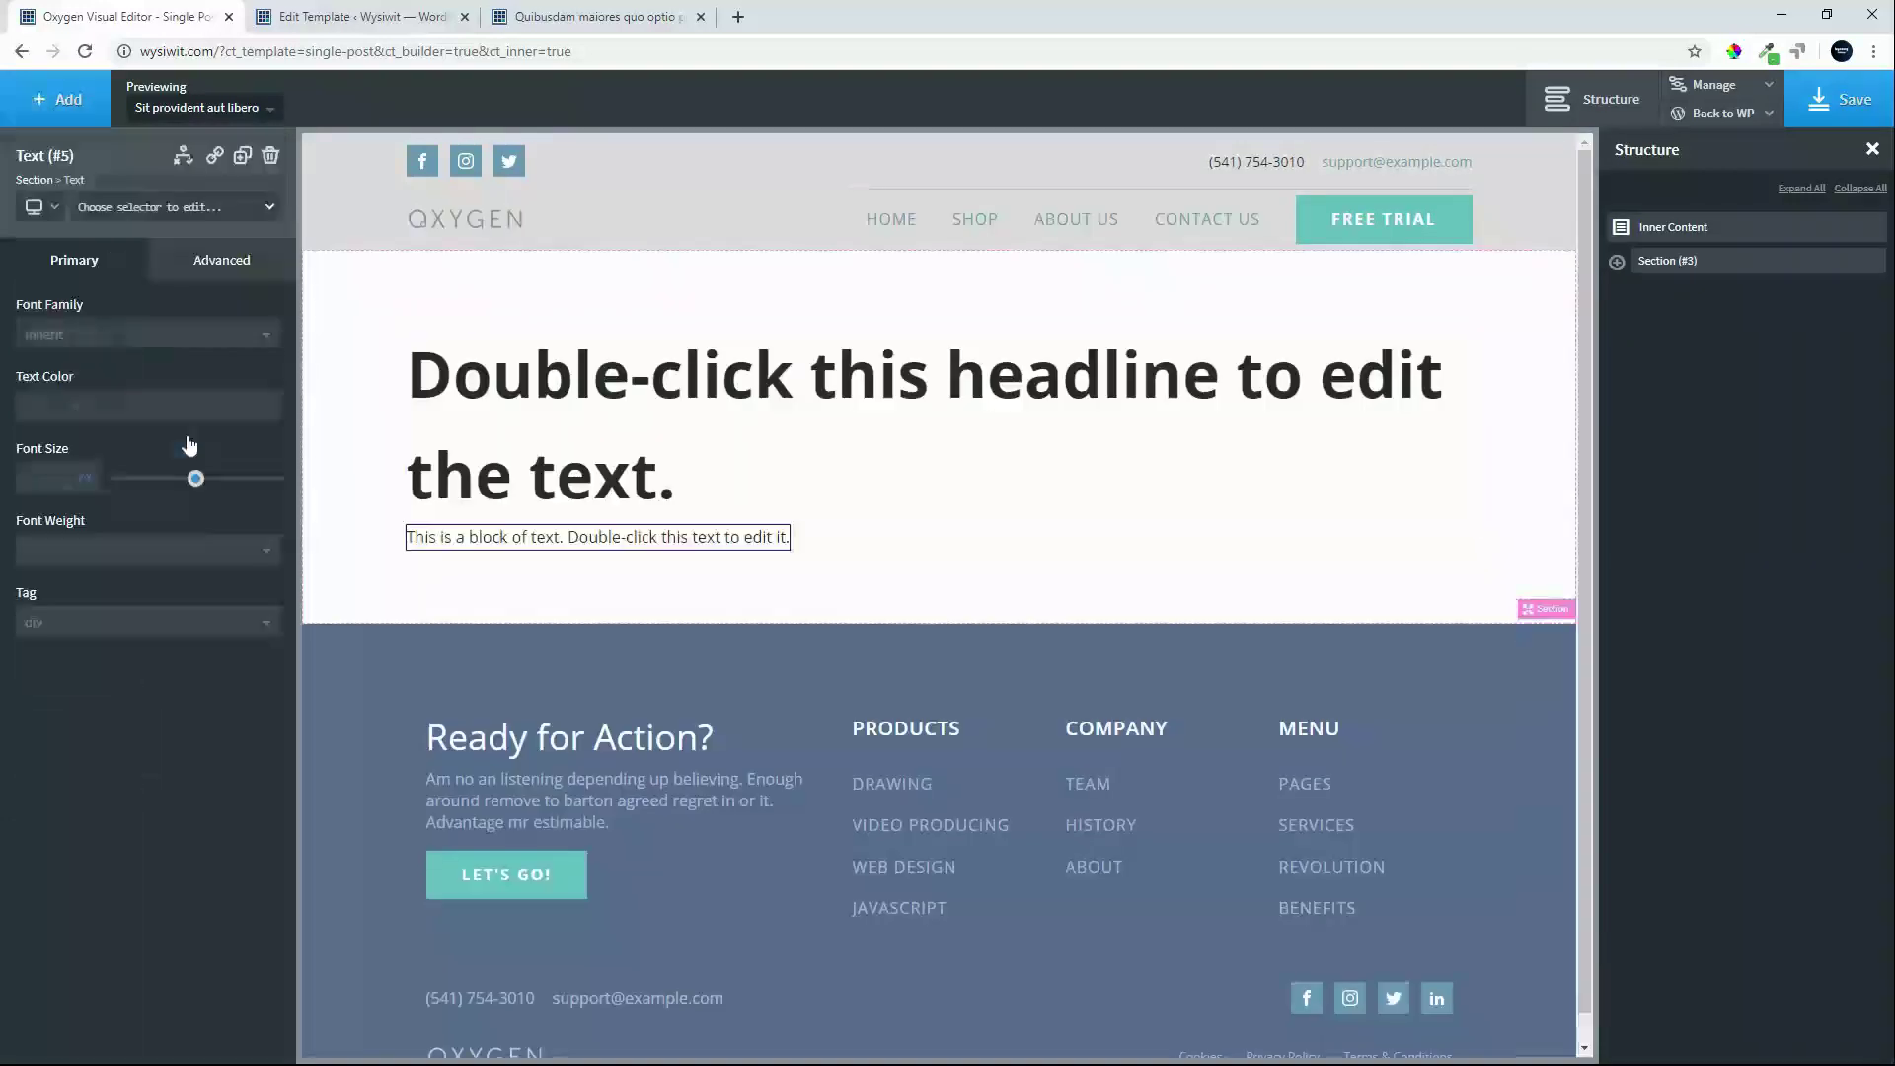
left_click(54, 103)
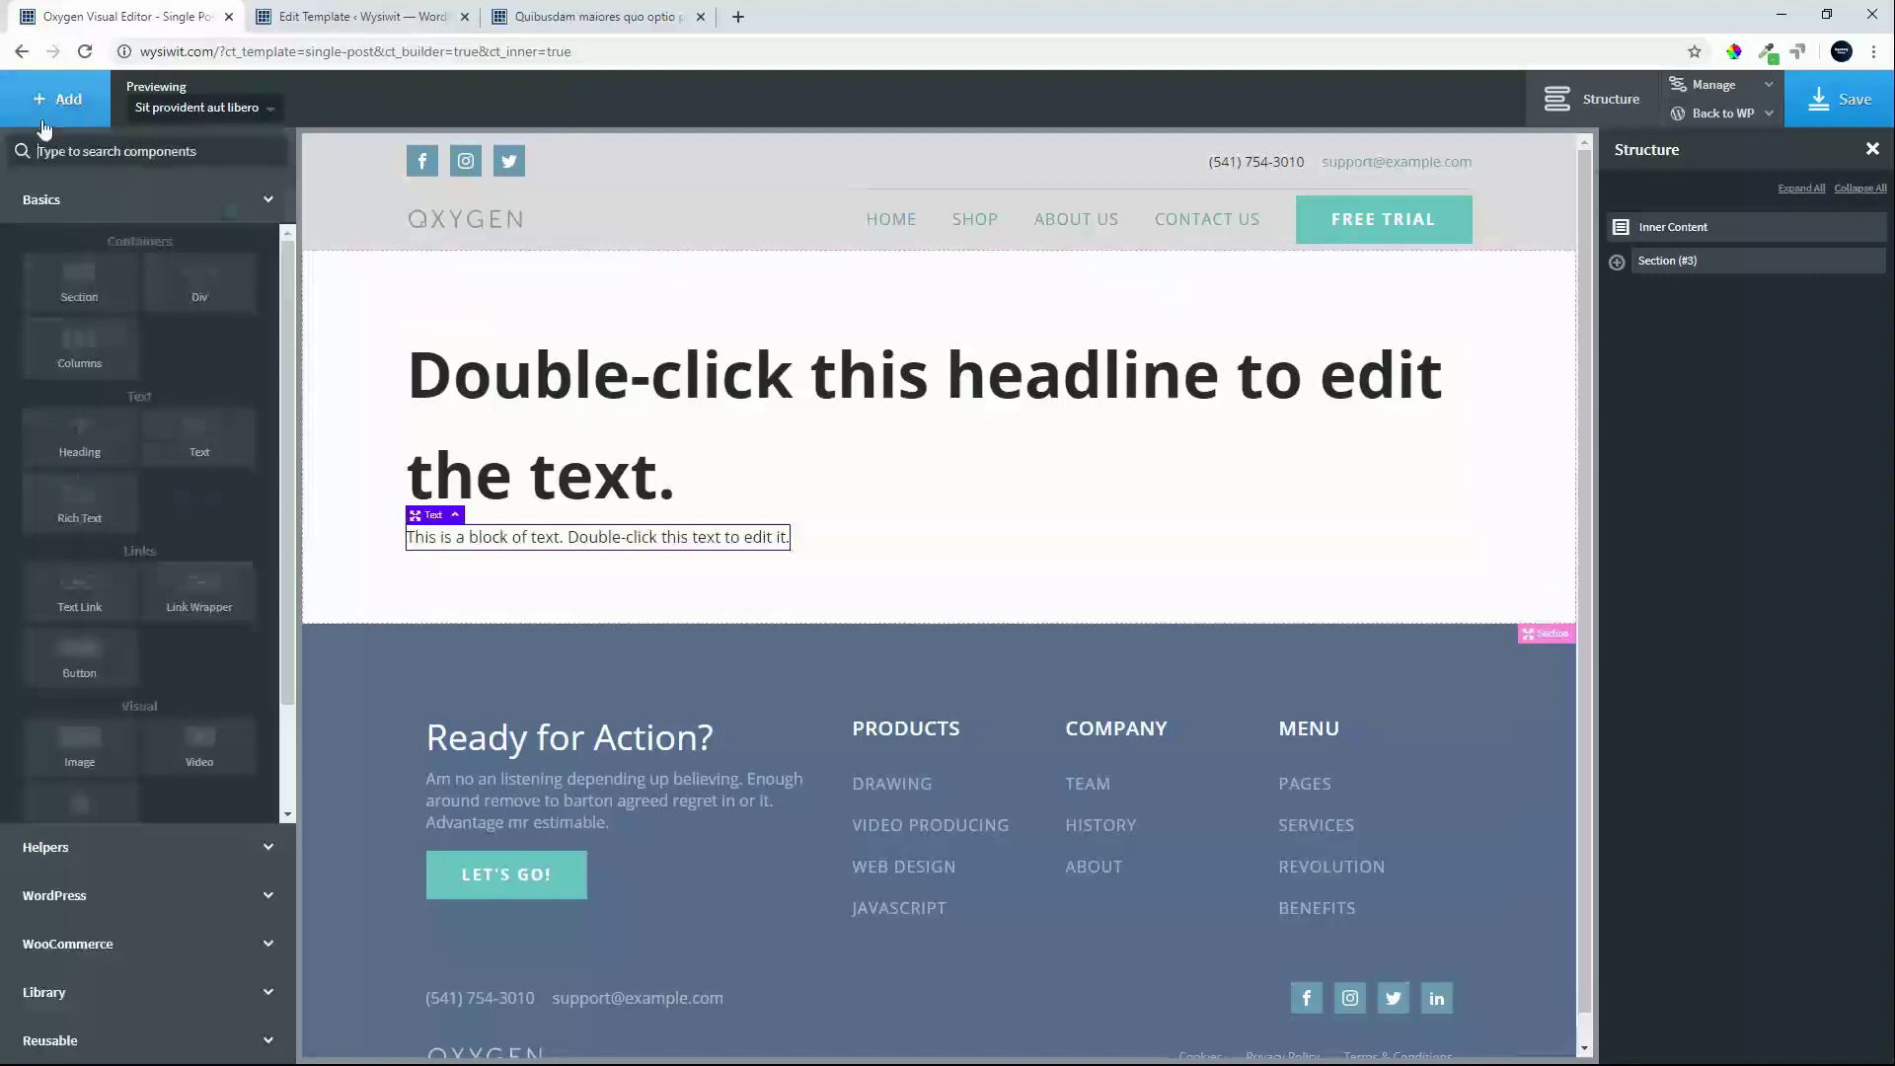
left_click(106, 747)
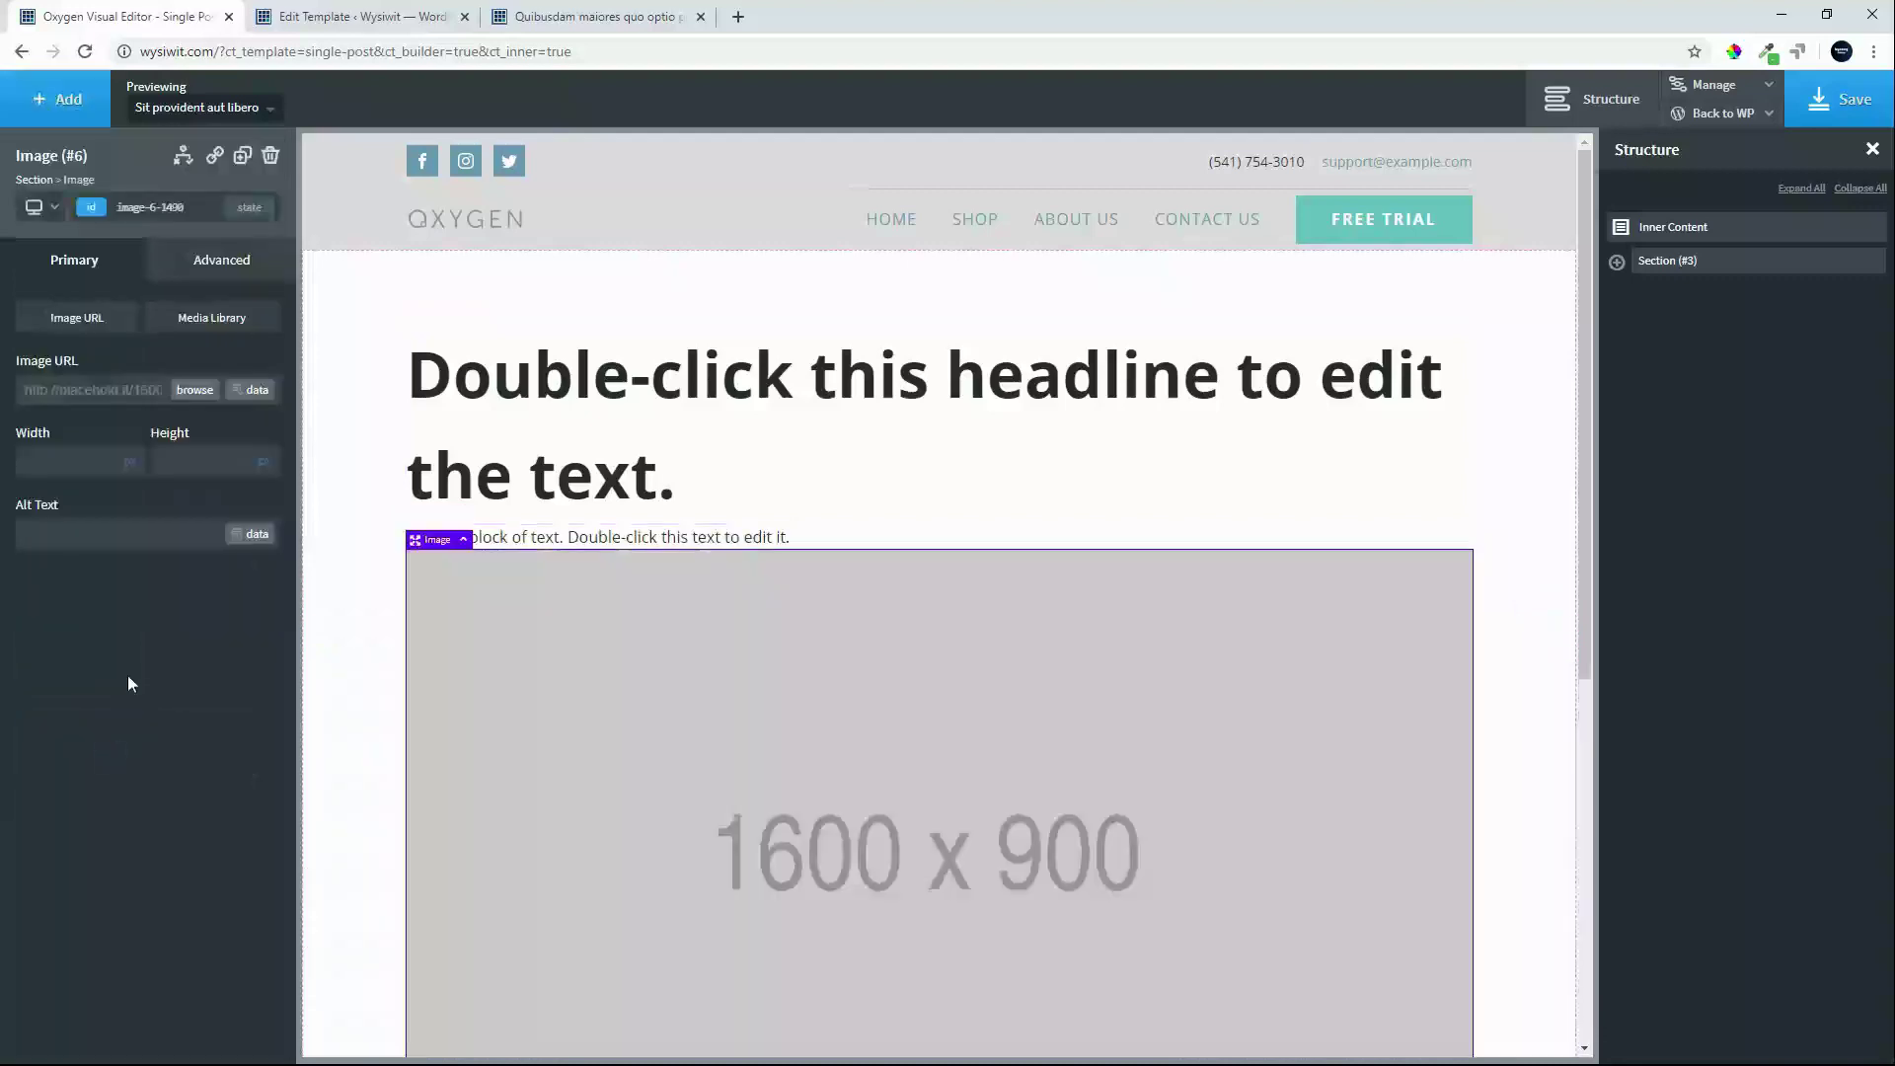
- Add a second section and search the components for 'inner'
left_click(60, 99)
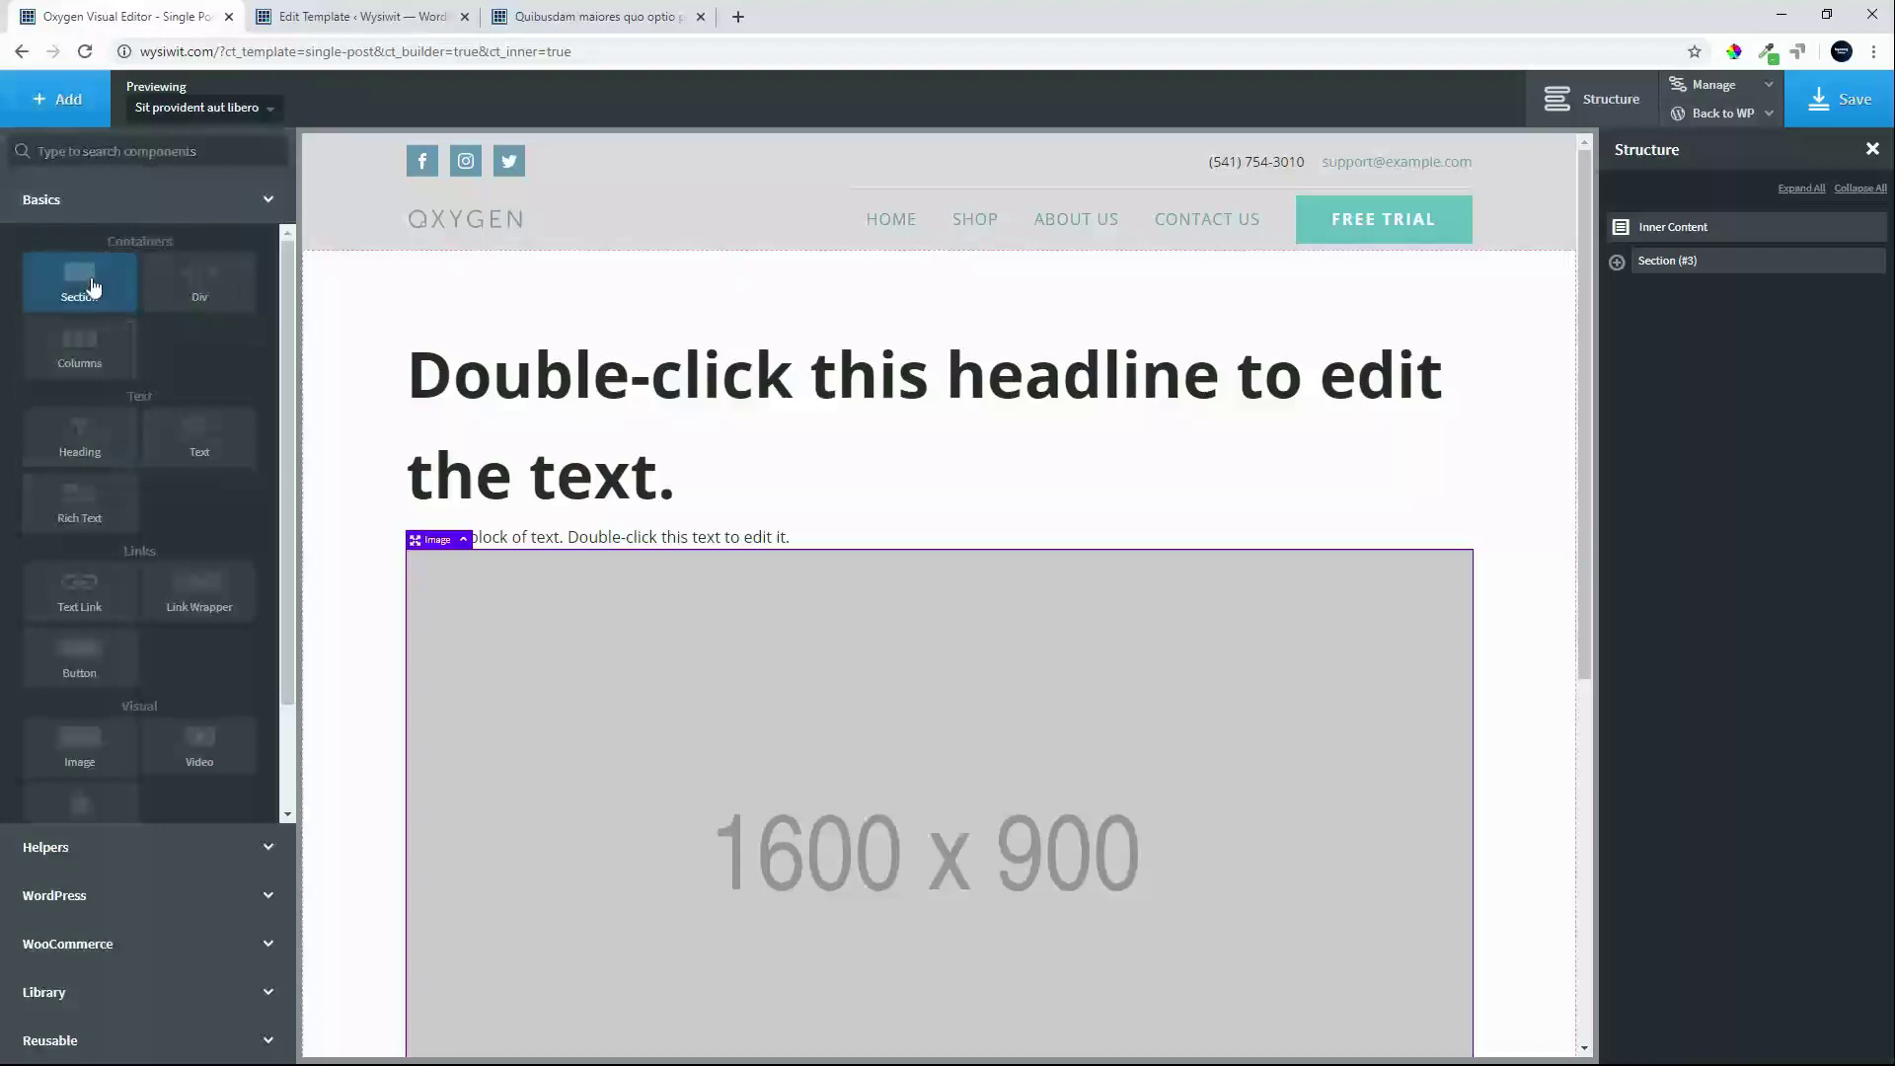
left_click(103, 262)
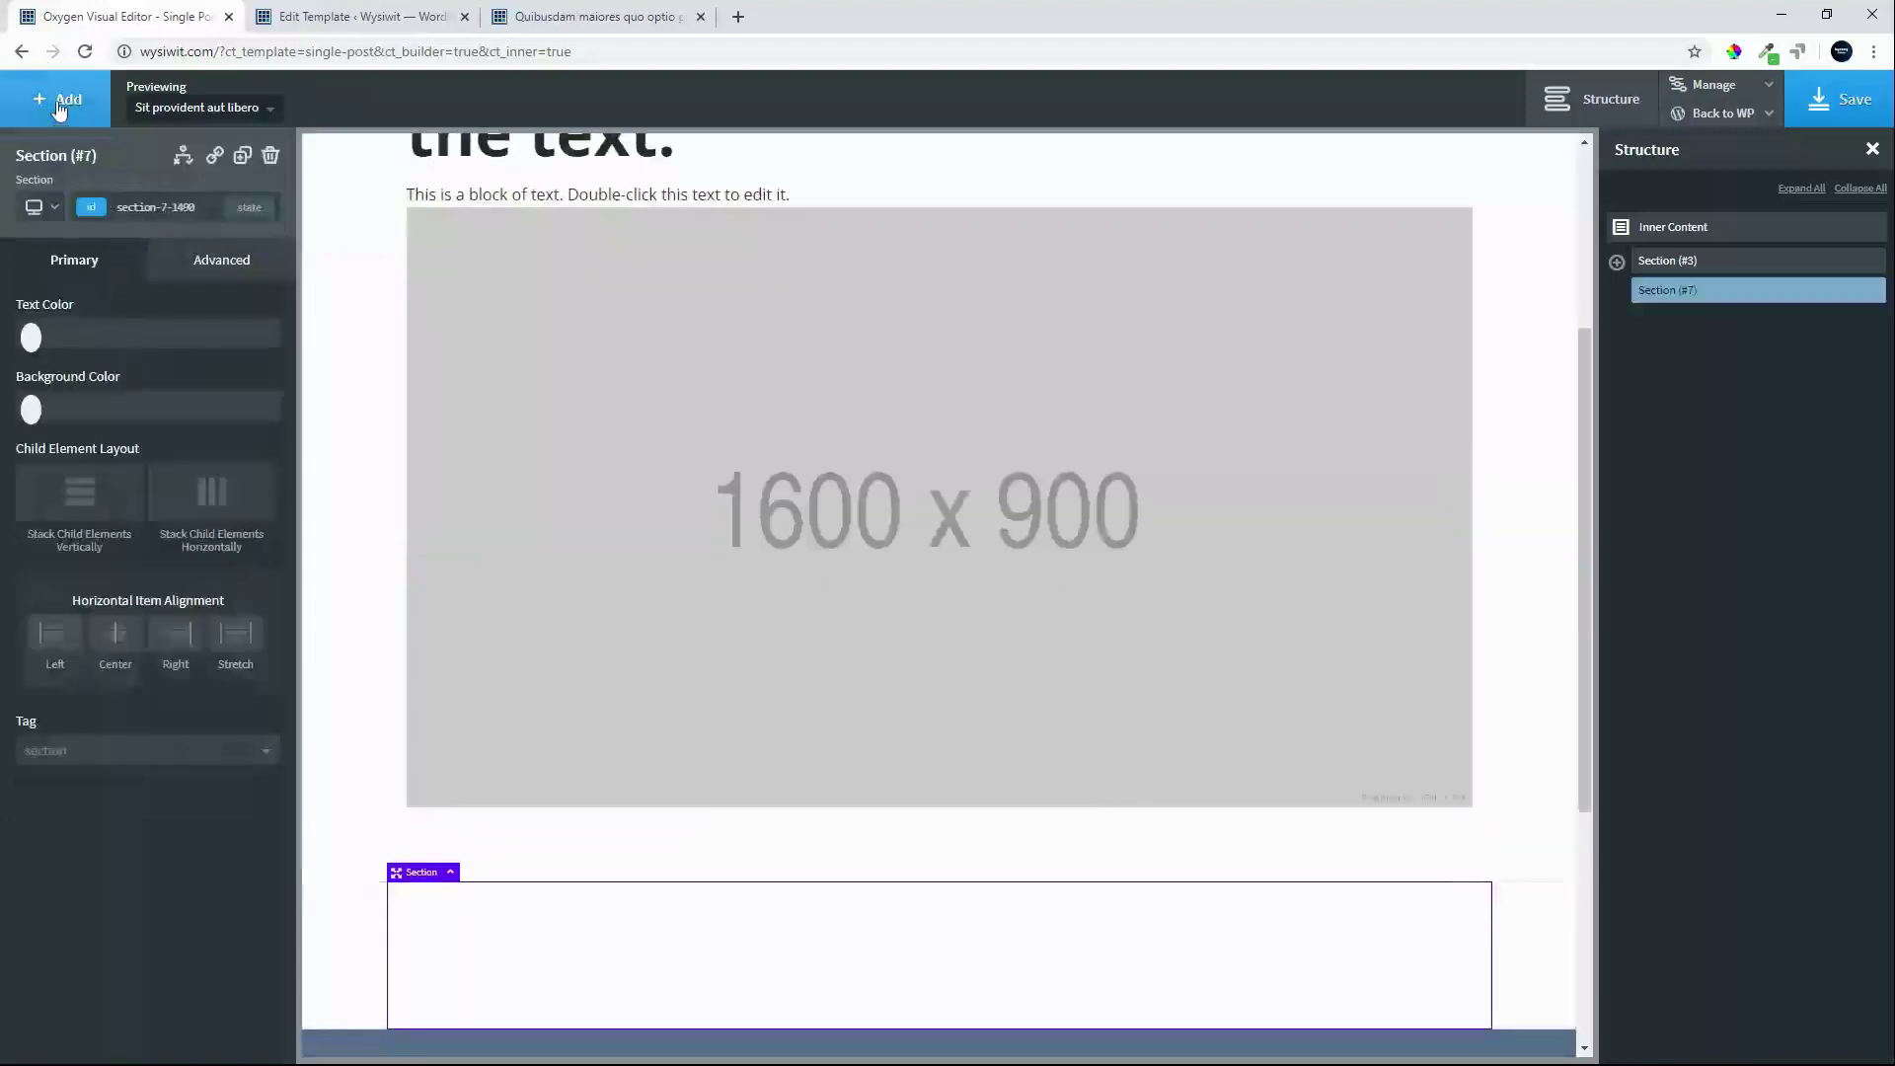
left_click(59, 103)
type("innd")
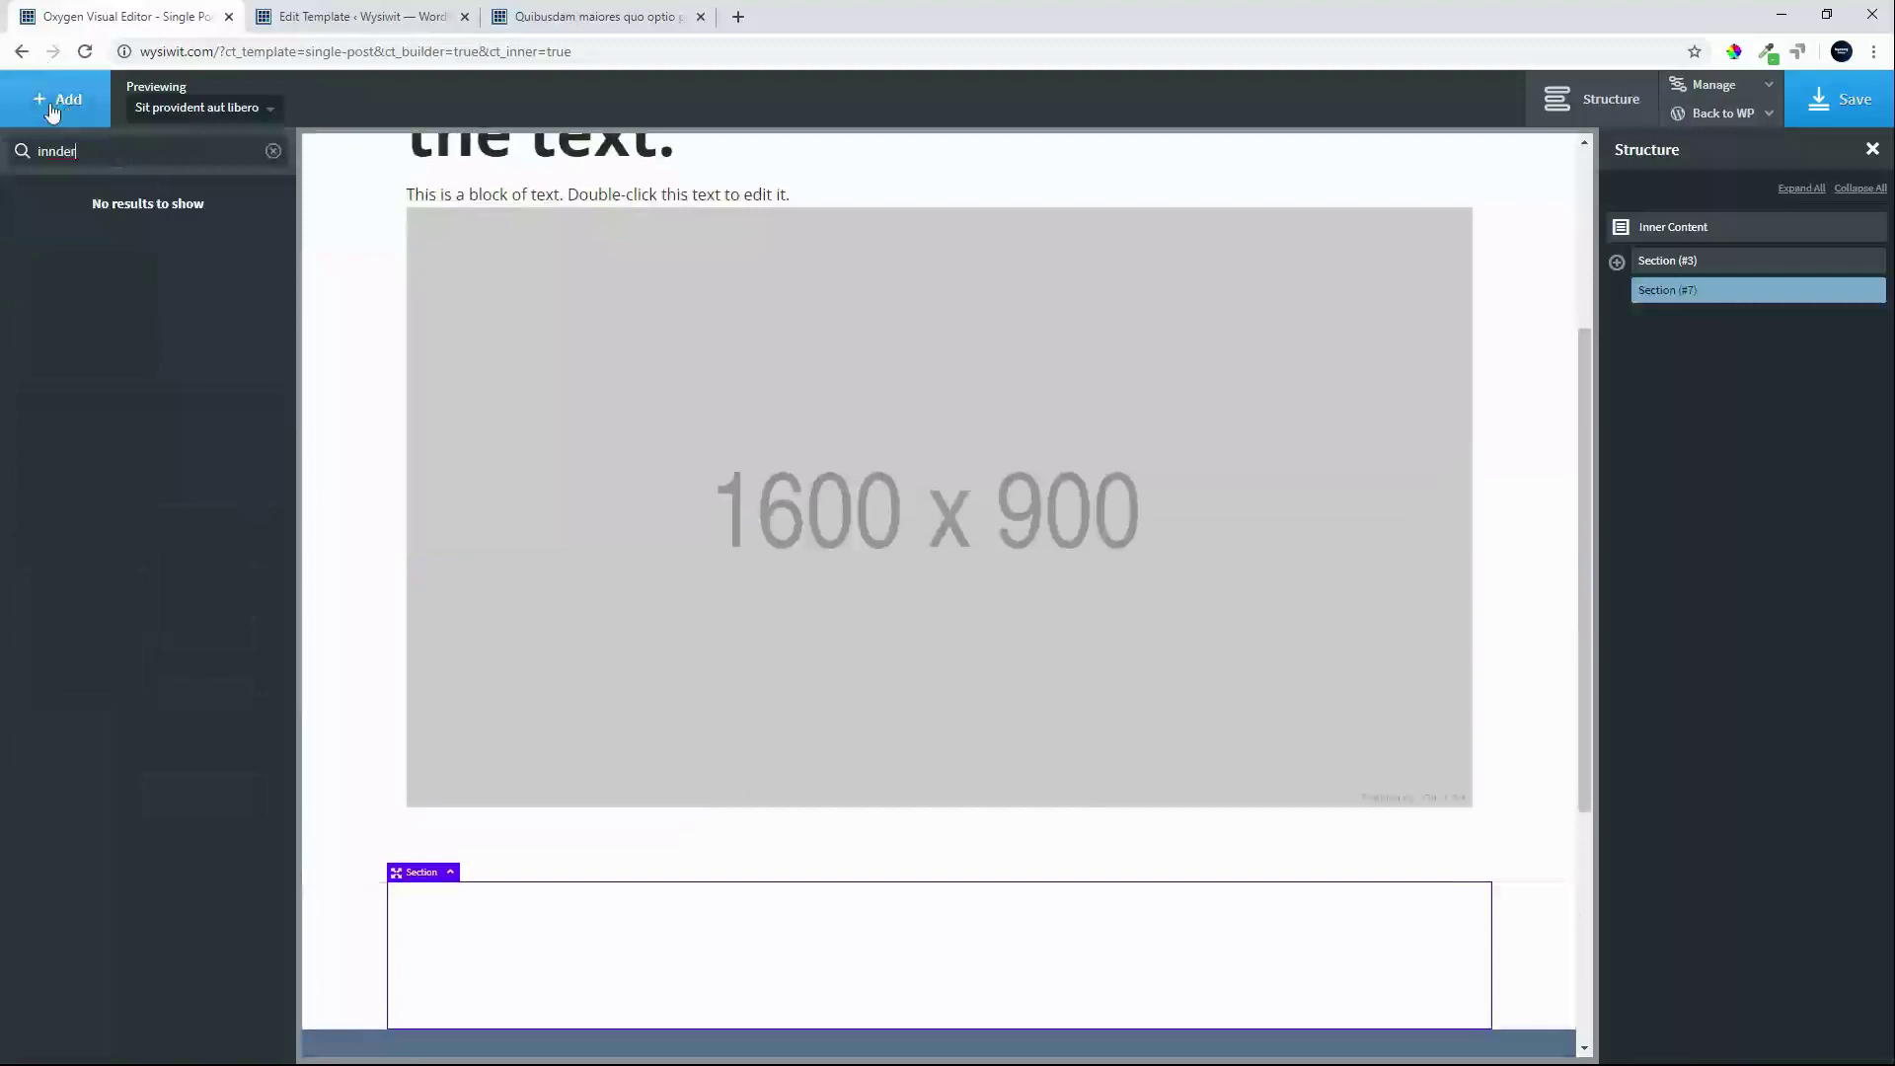
key("BackSpace")
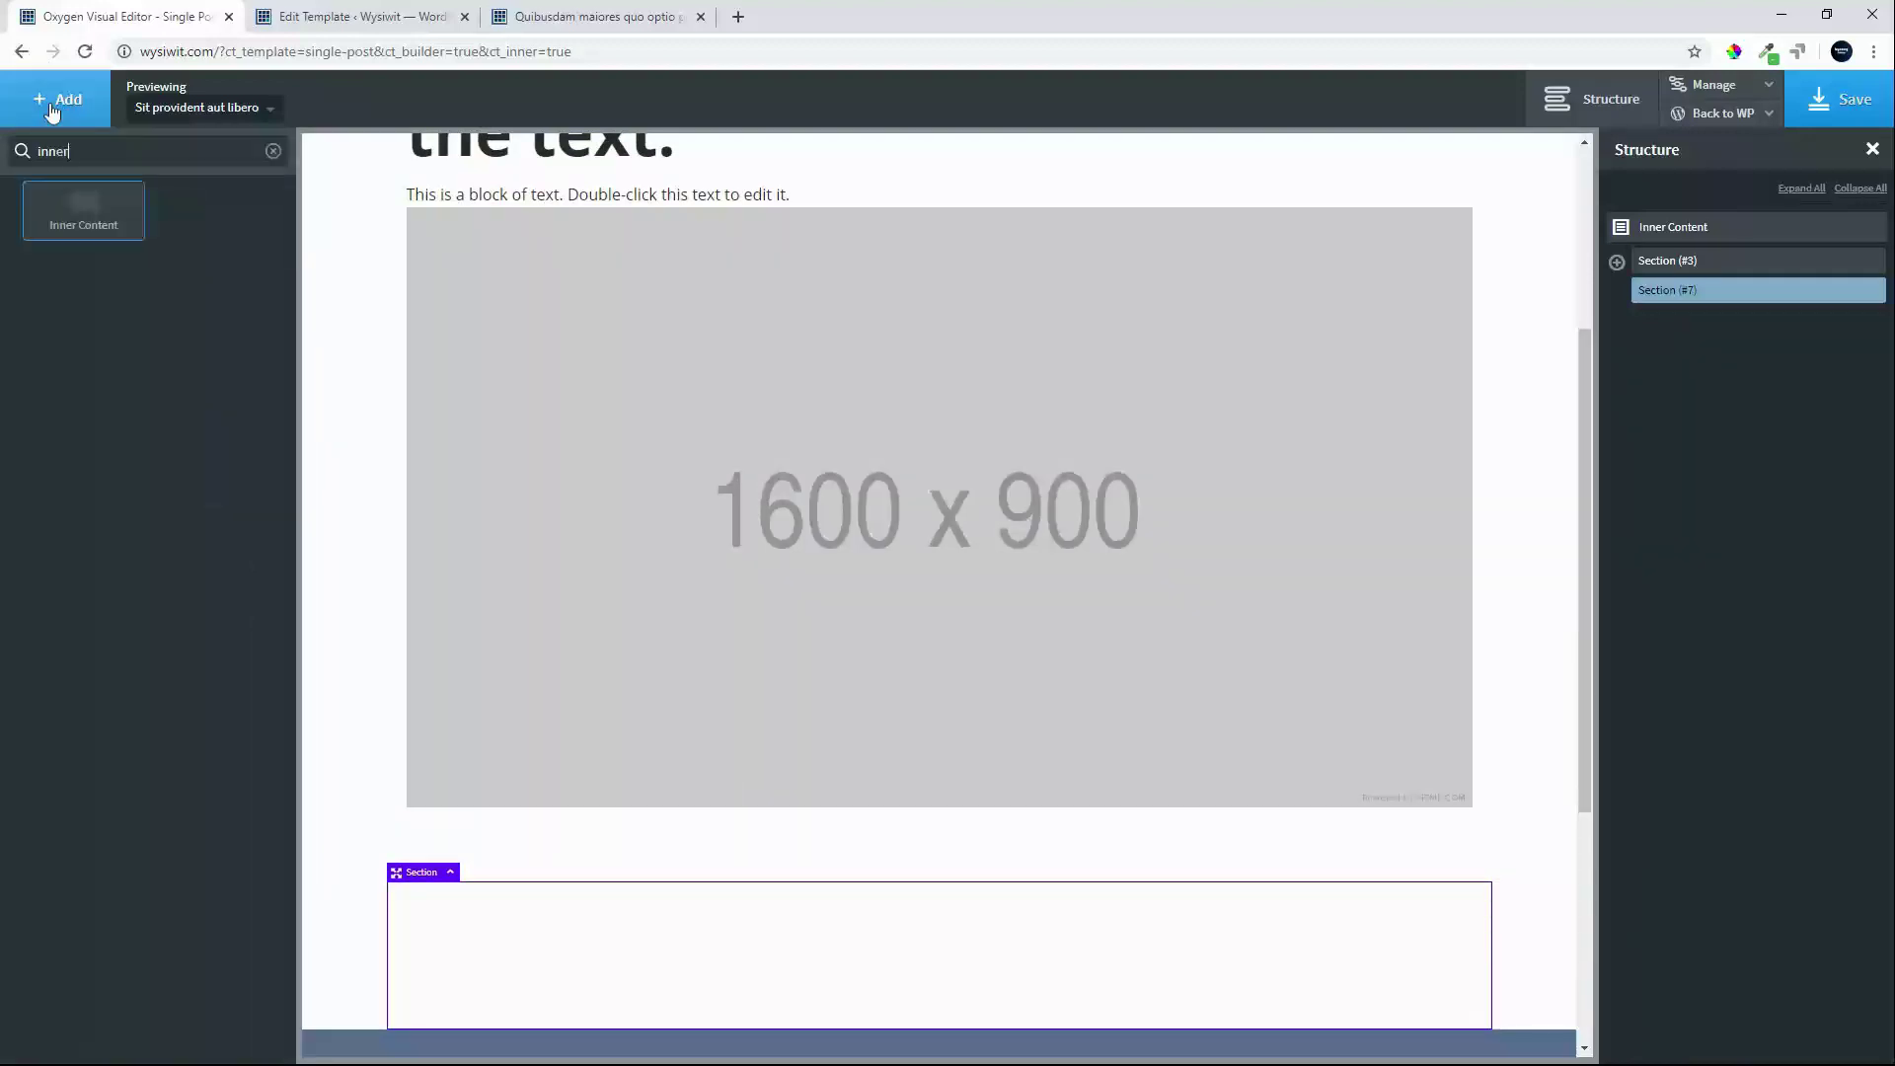
- Add Inner Content and nest it inside Section (#7)
left_click(89, 229)
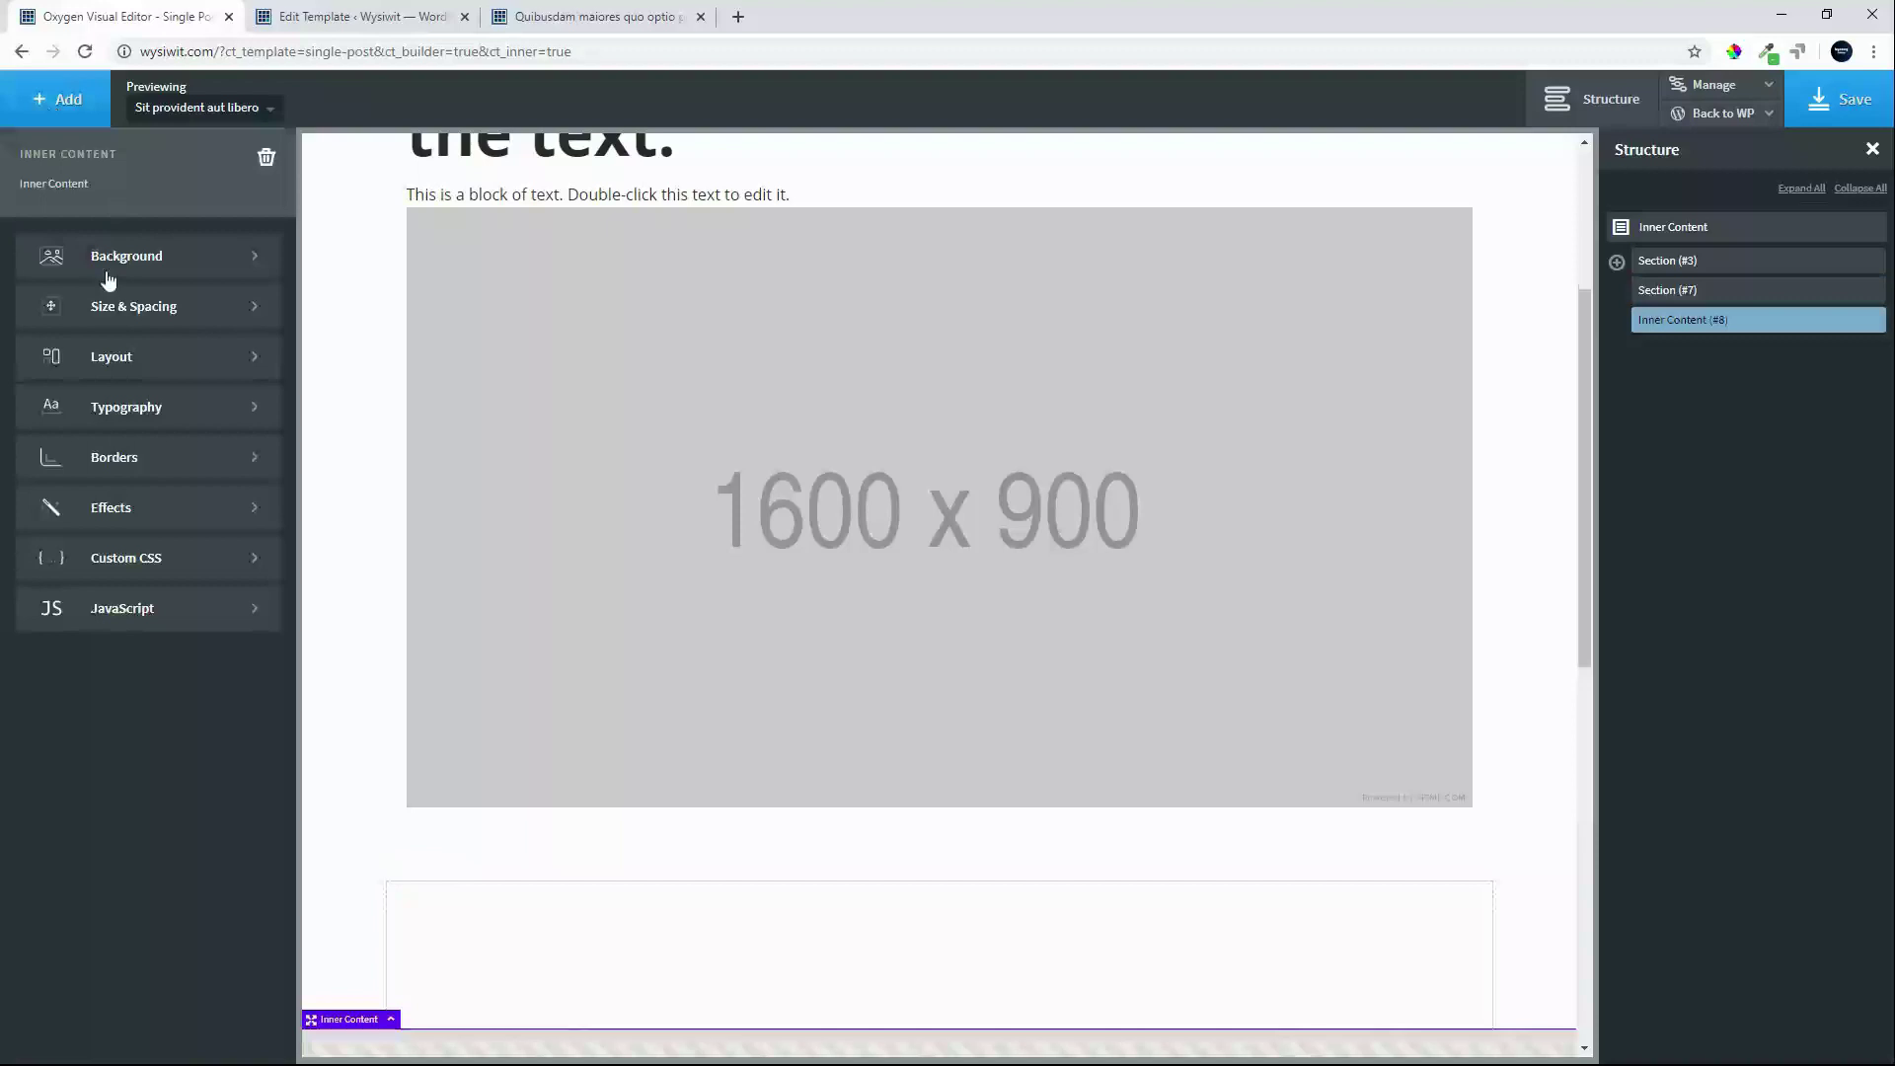
left_click_drag(1668, 323, 1718, 306)
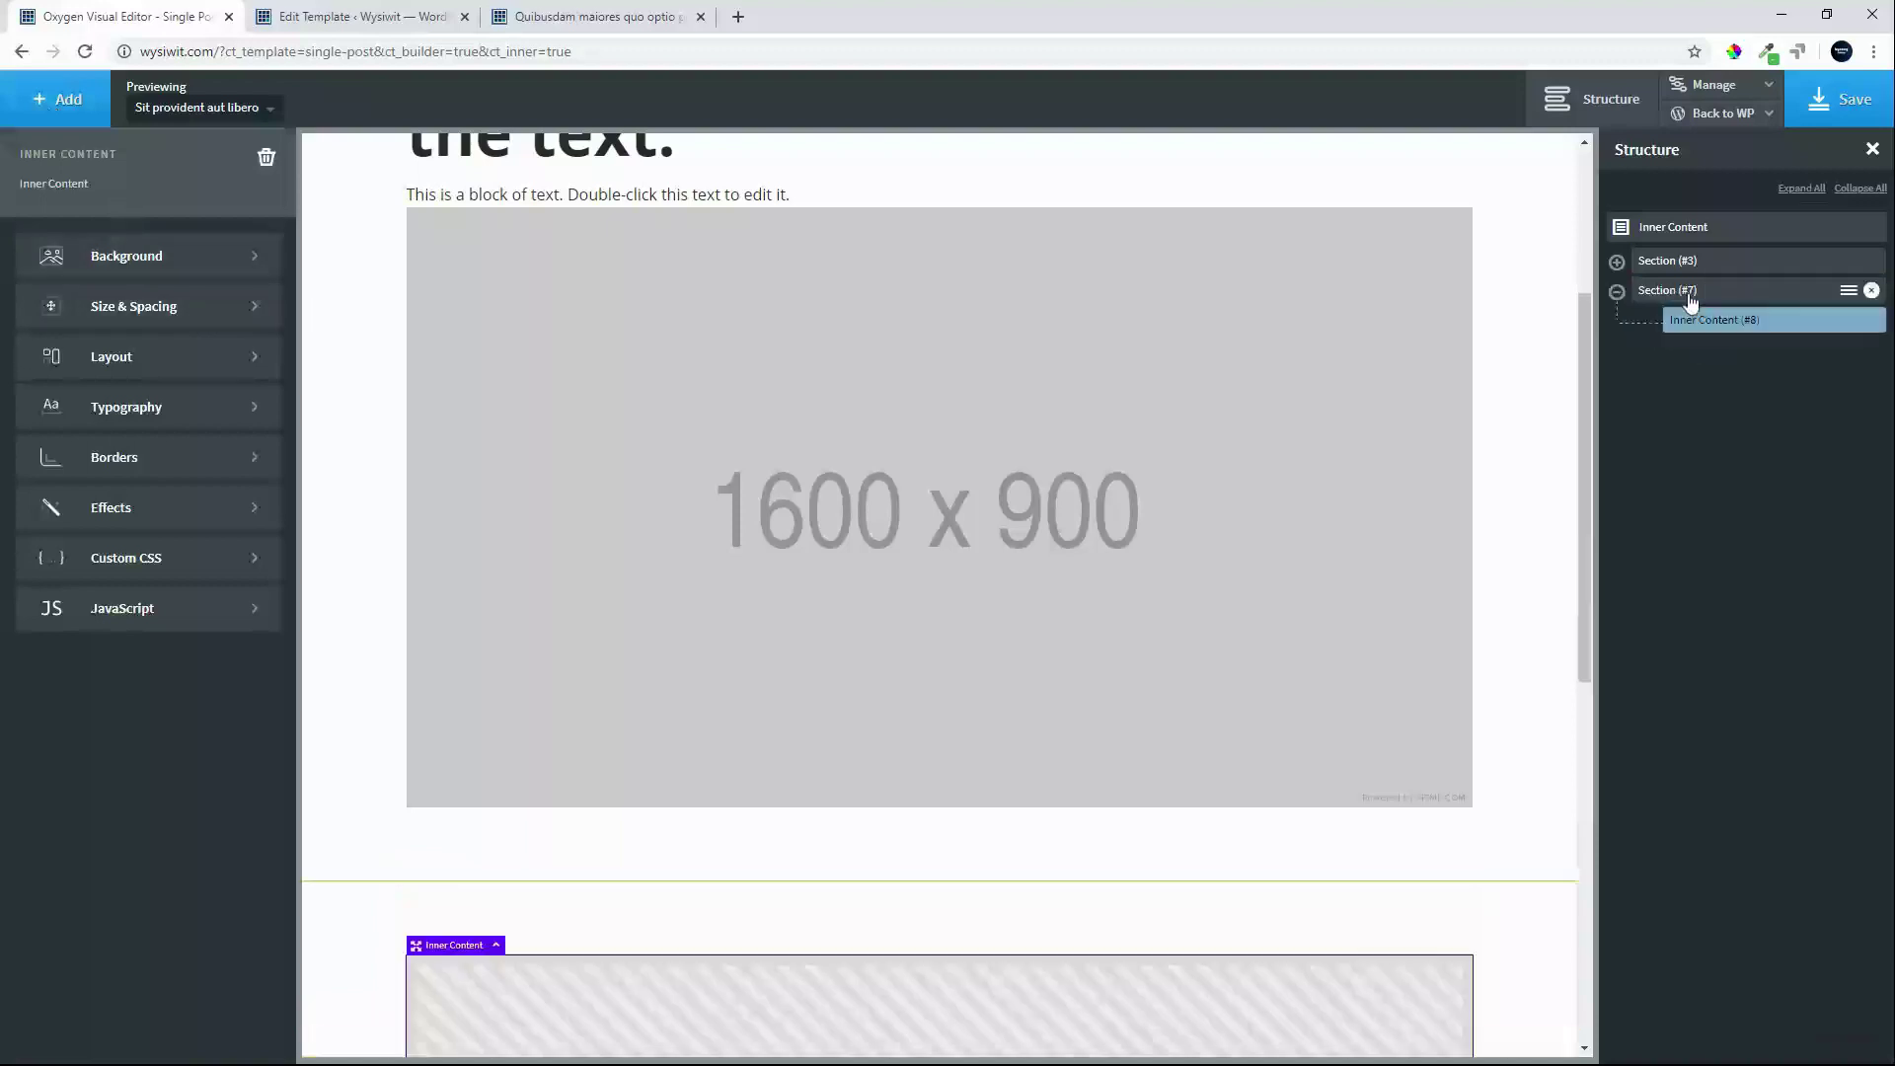
left_click(1683, 291)
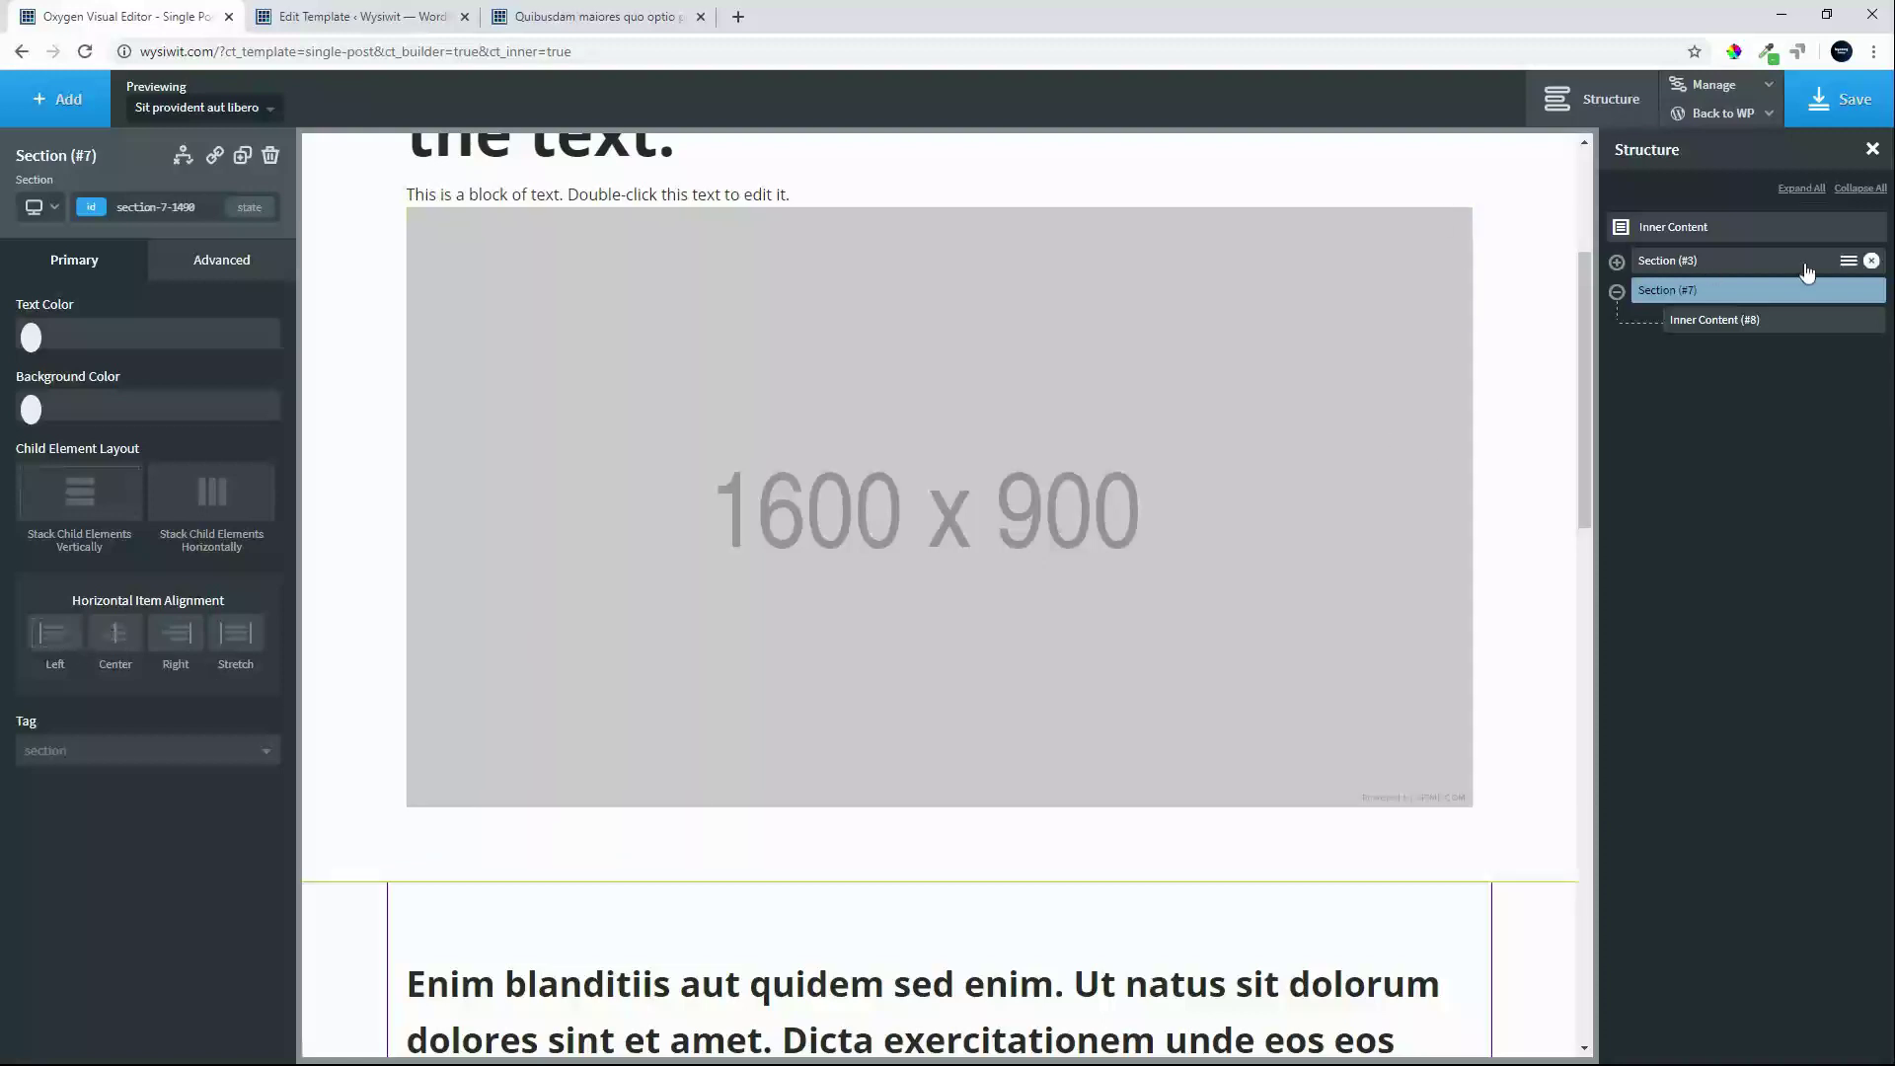
- Center the first section's items horizontally
left_click(1617, 260)
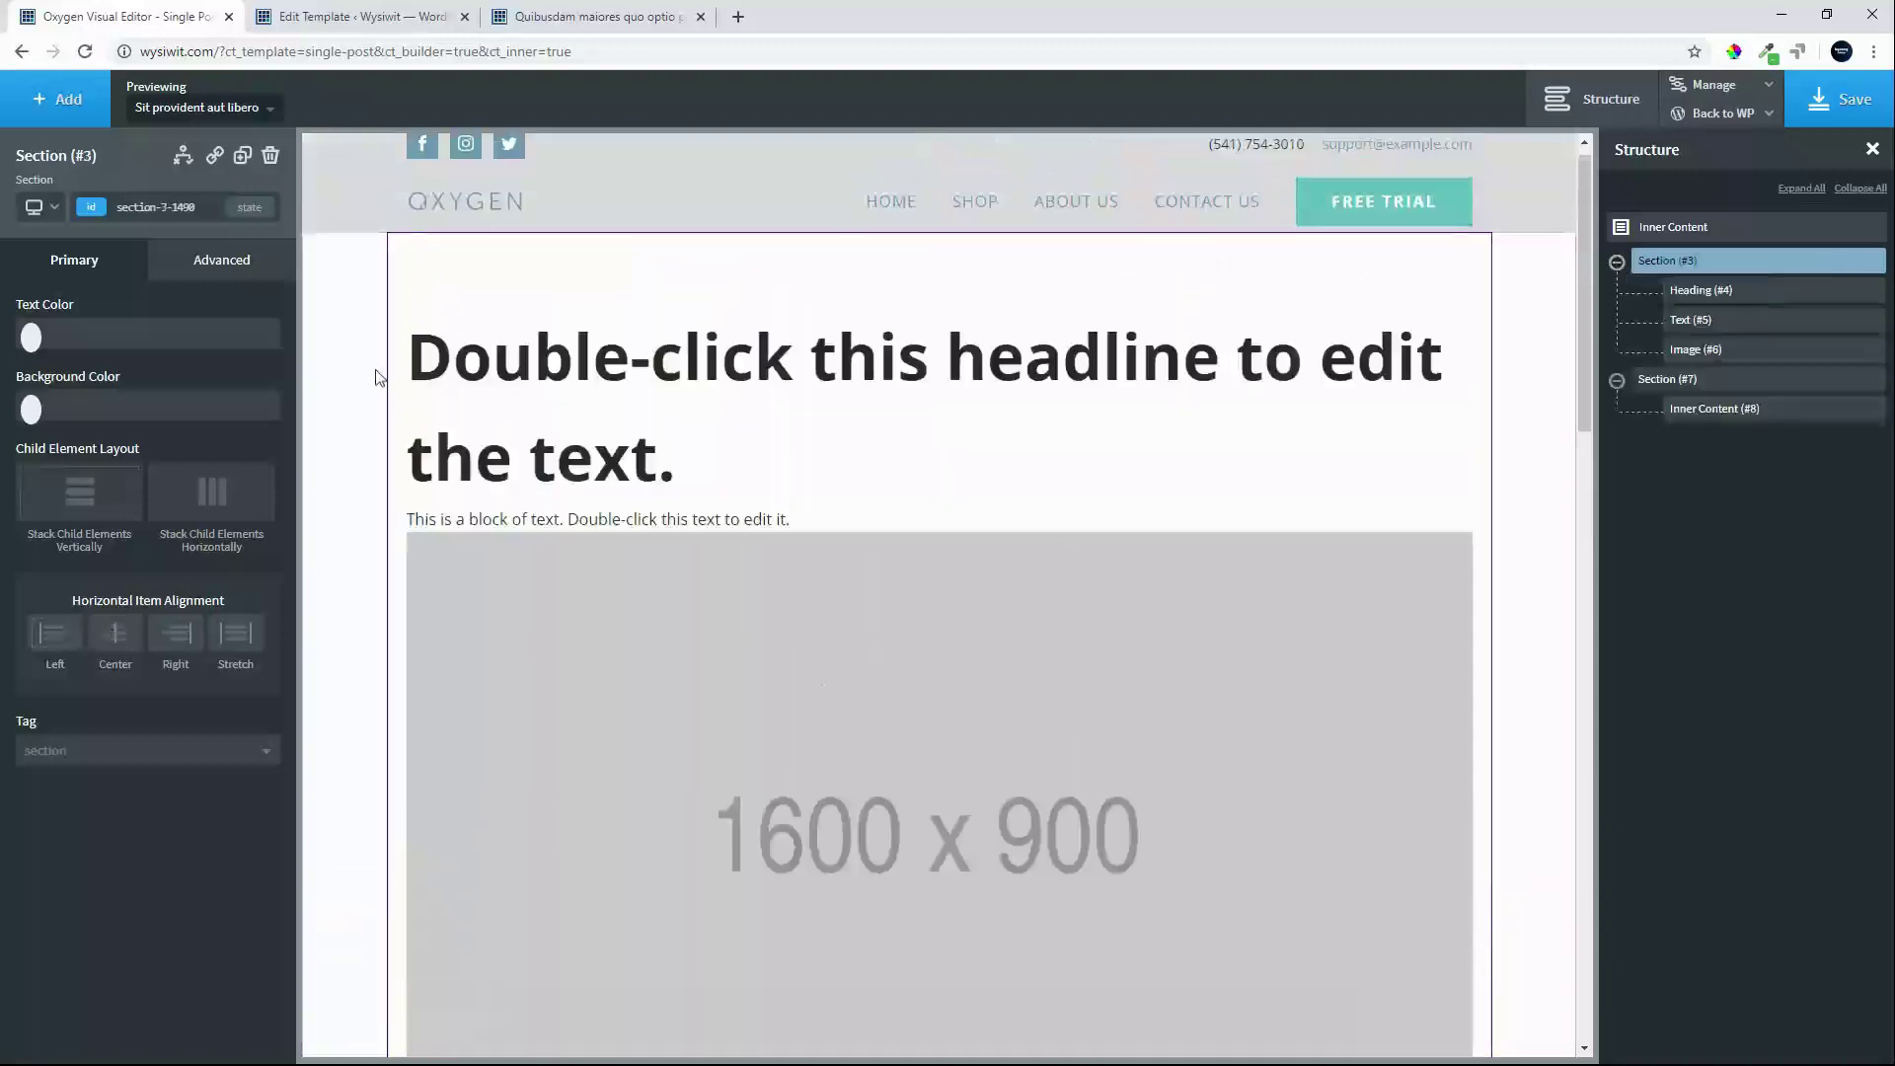
left_click(116, 637)
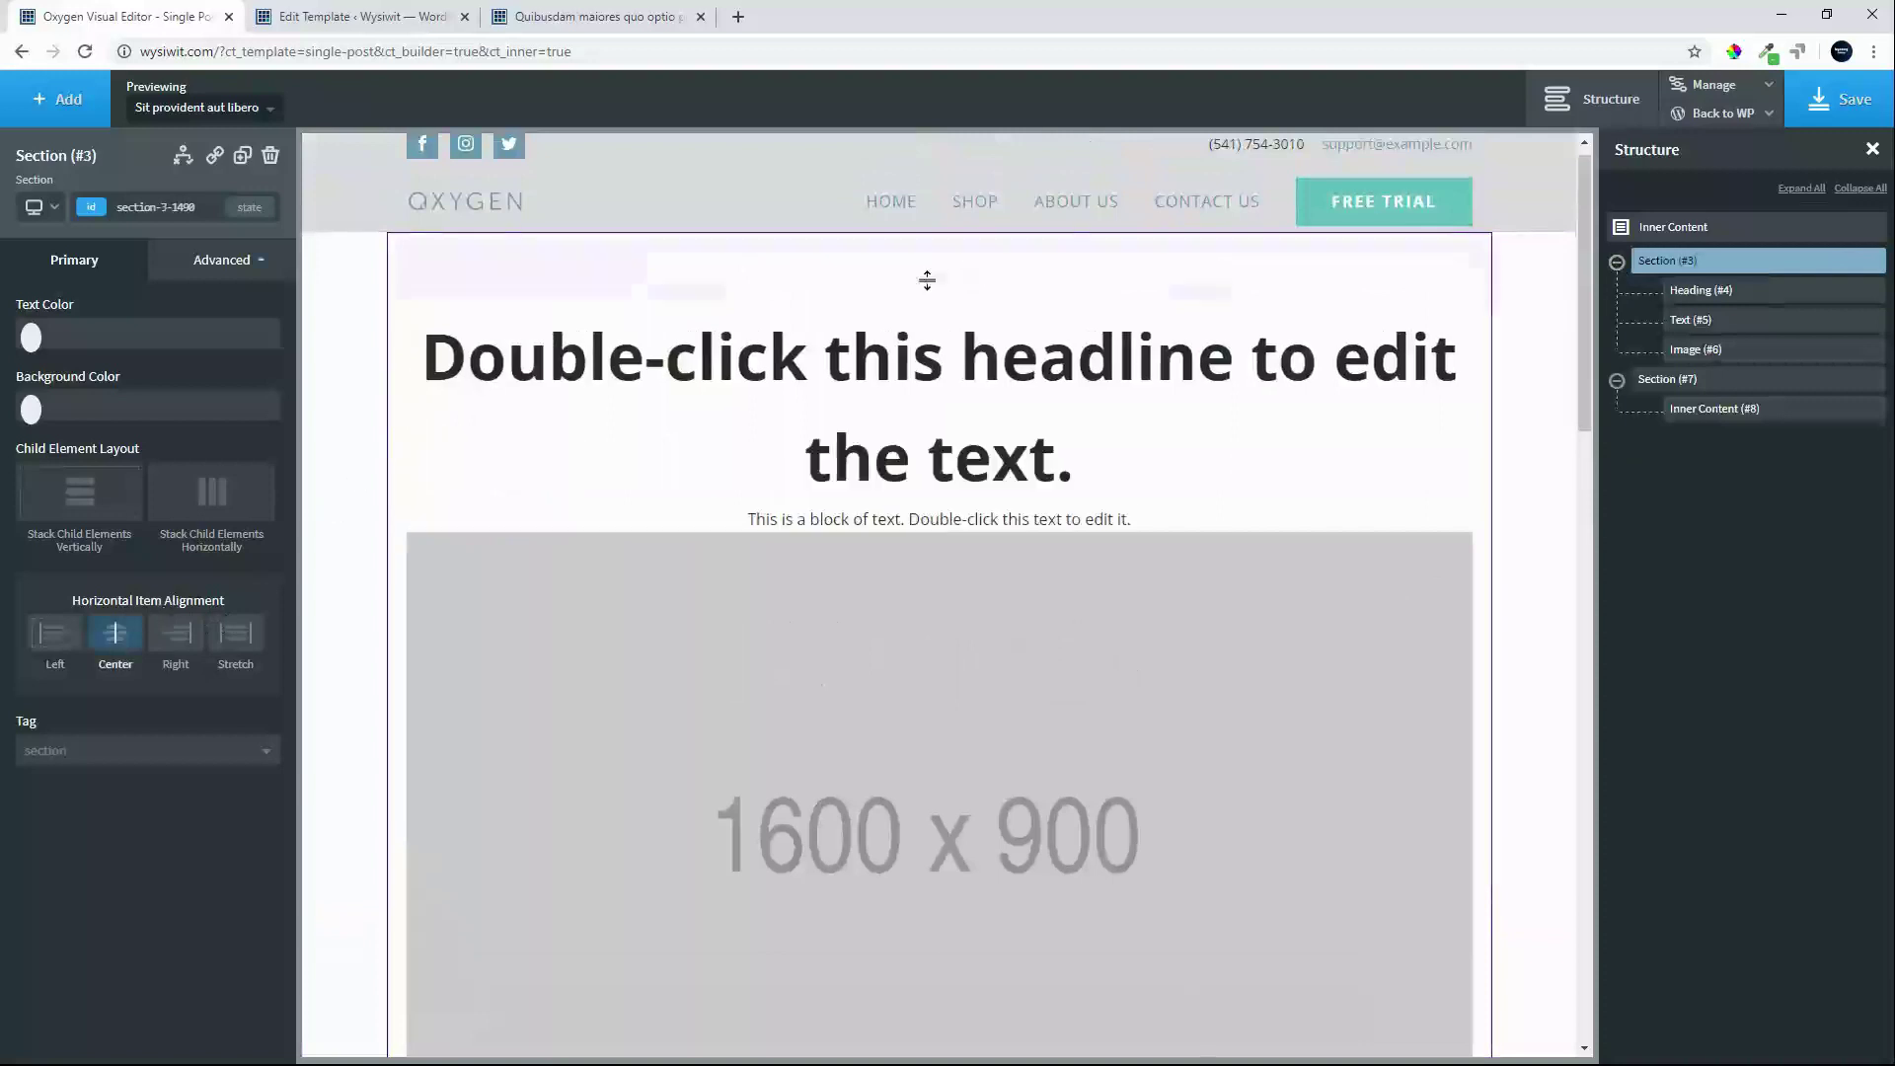
left_click(888, 351)
- Make the heading show the post title dynamically
double_click(889, 351)
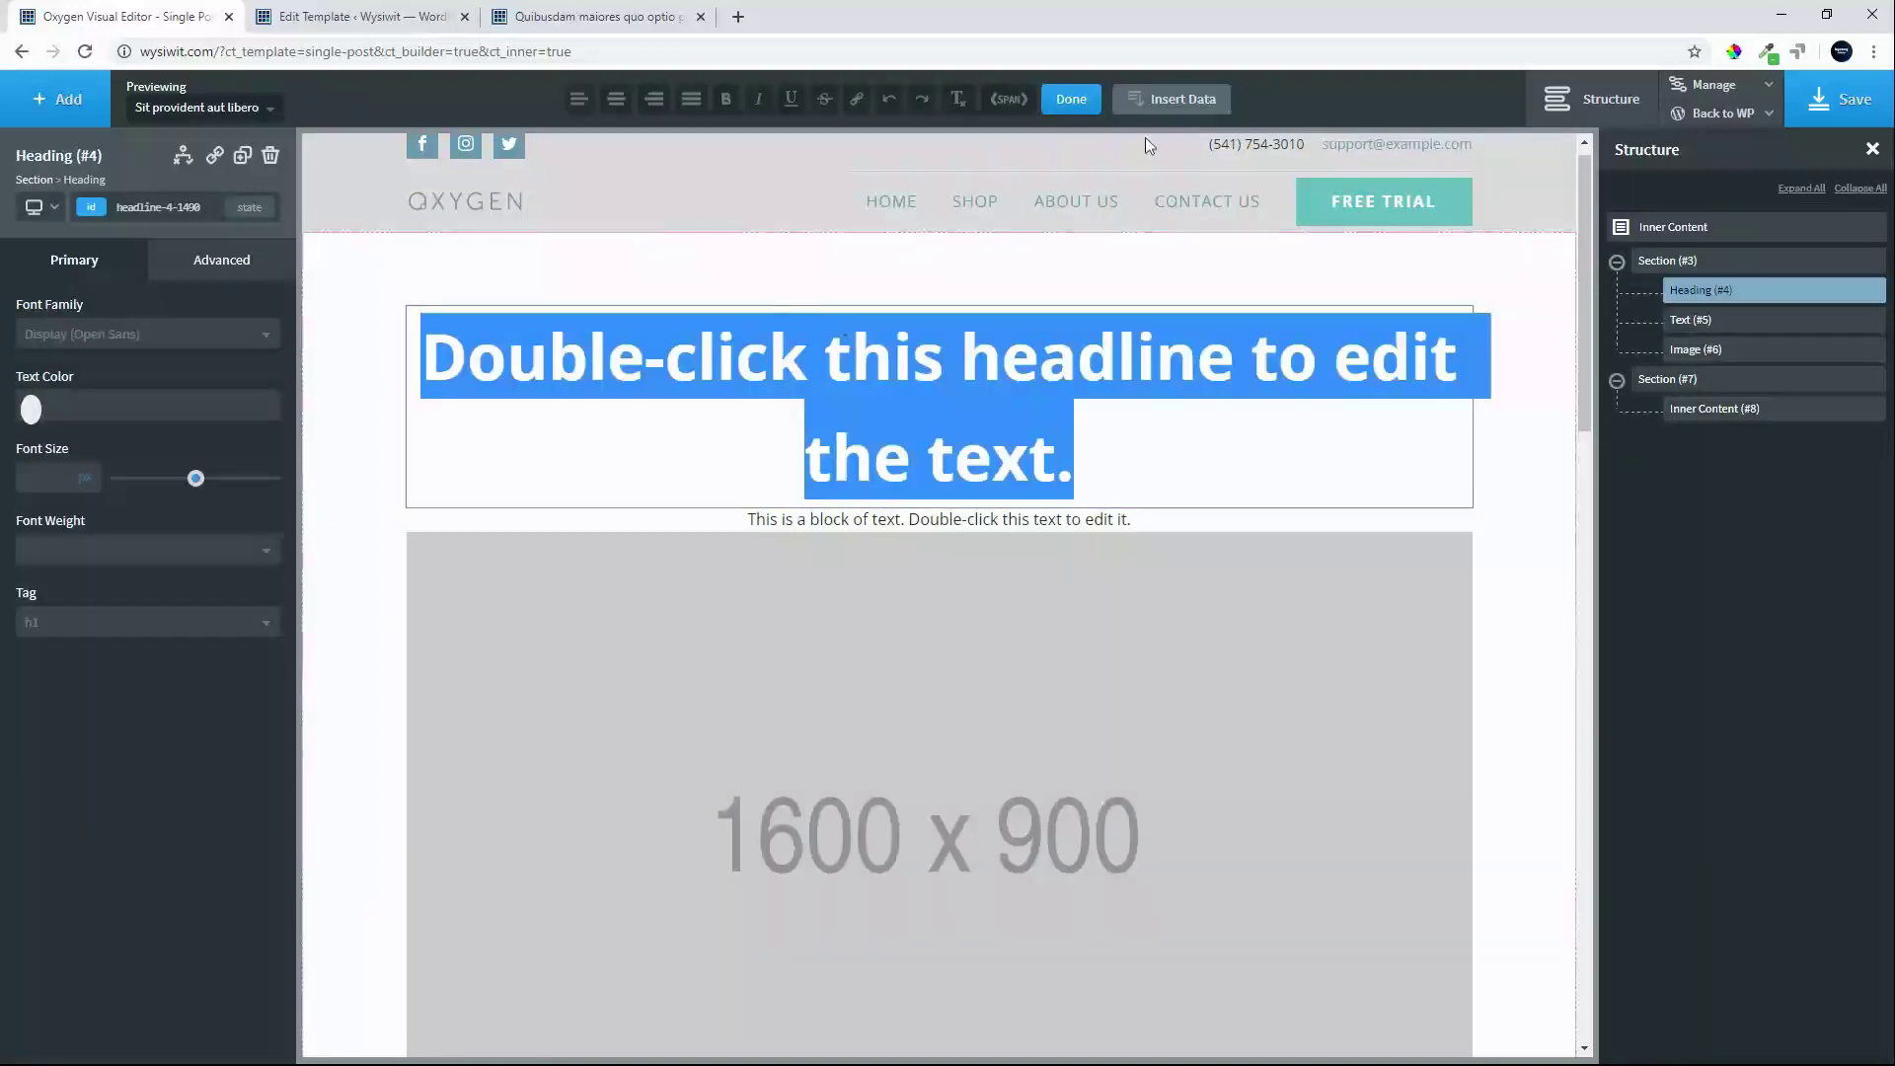
left_click(1180, 99)
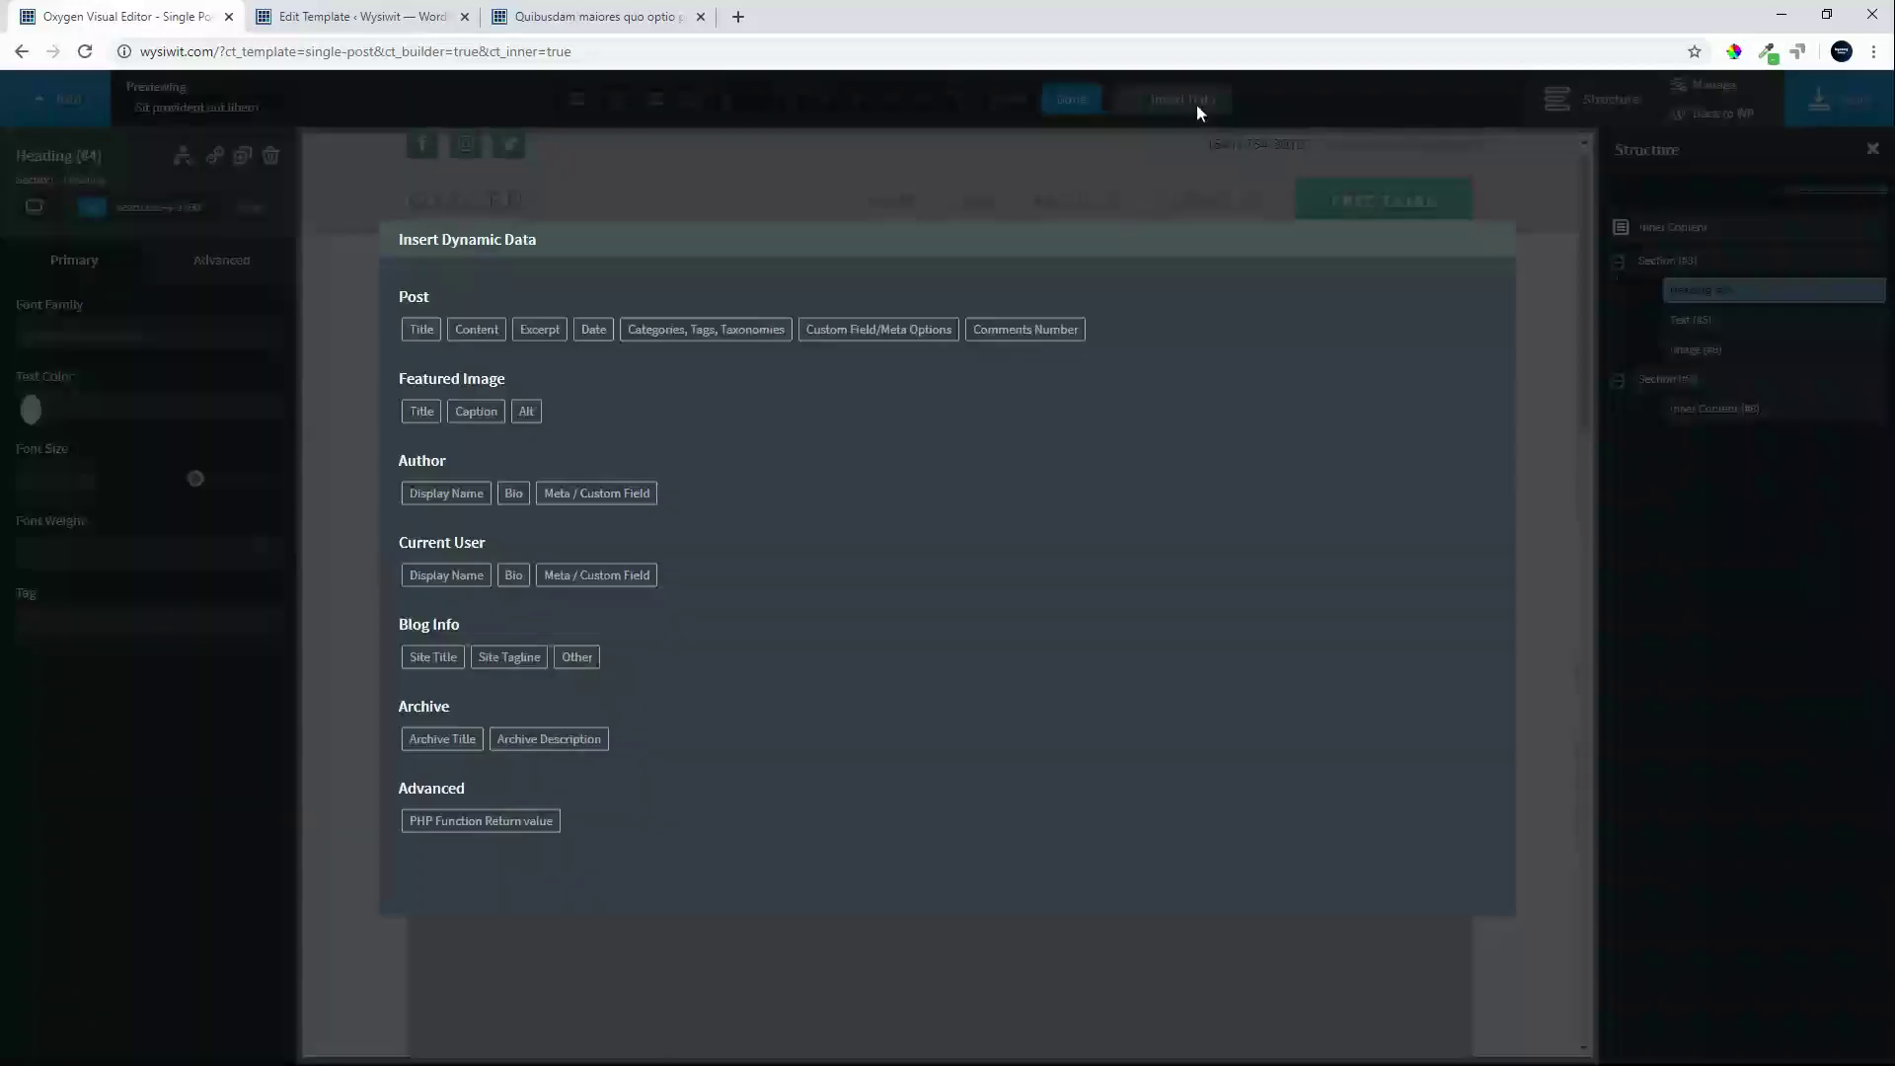
left_click(422, 328)
left_click(465, 425)
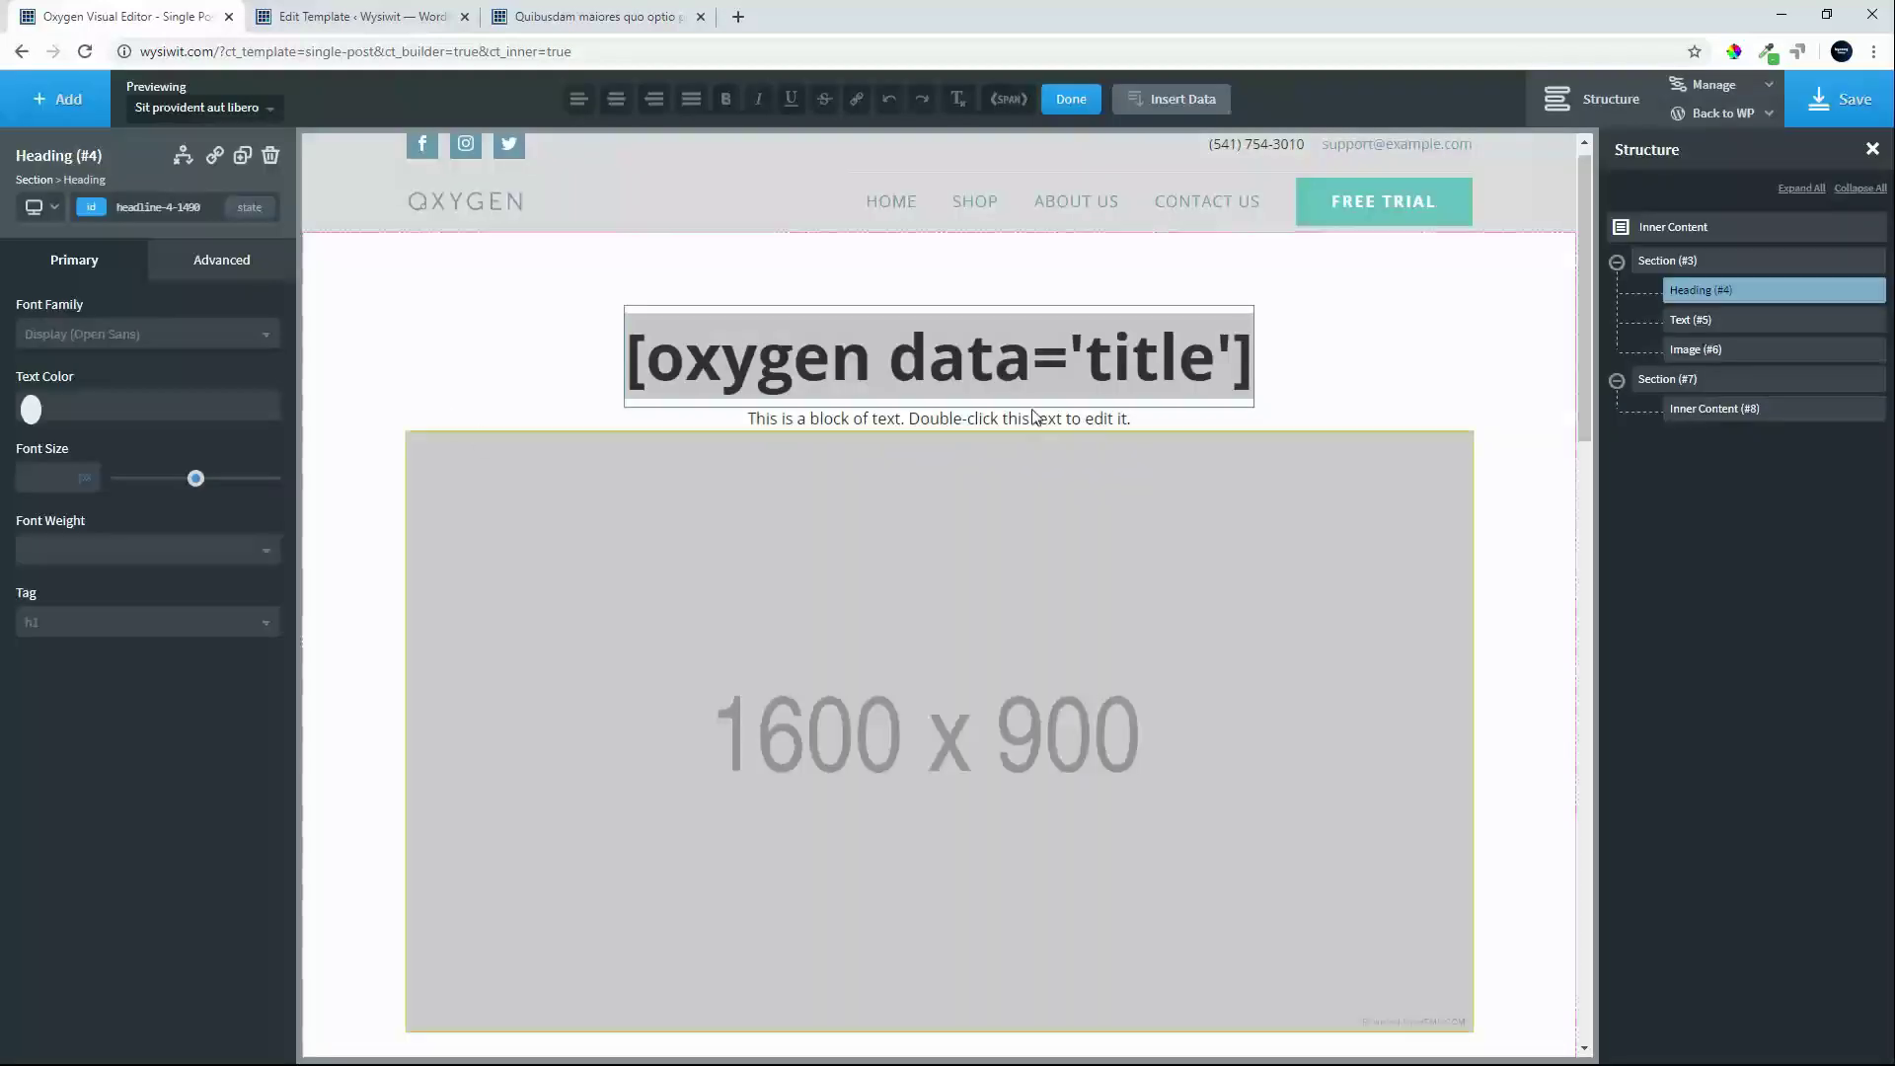
- Make the text block show the post date dynamically
left_click(975, 416)
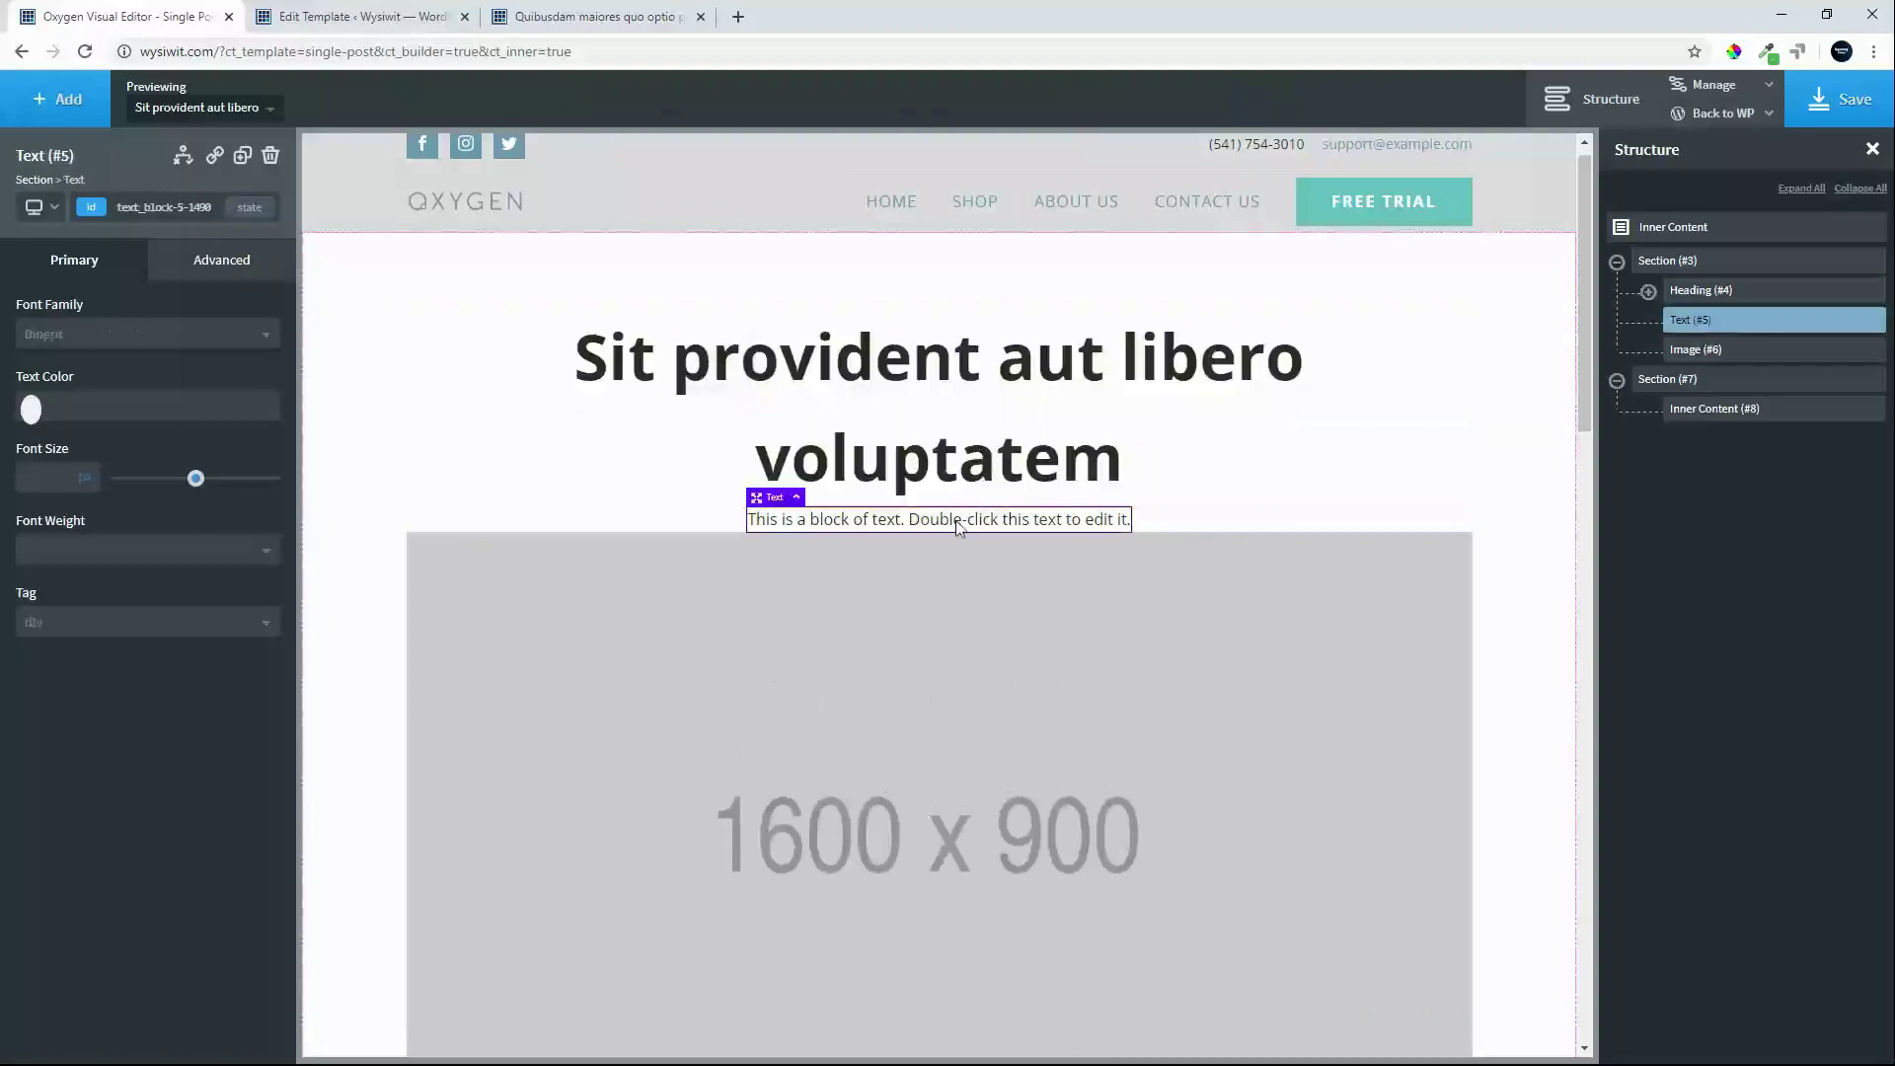
double_click(955, 520)
left_click(1176, 102)
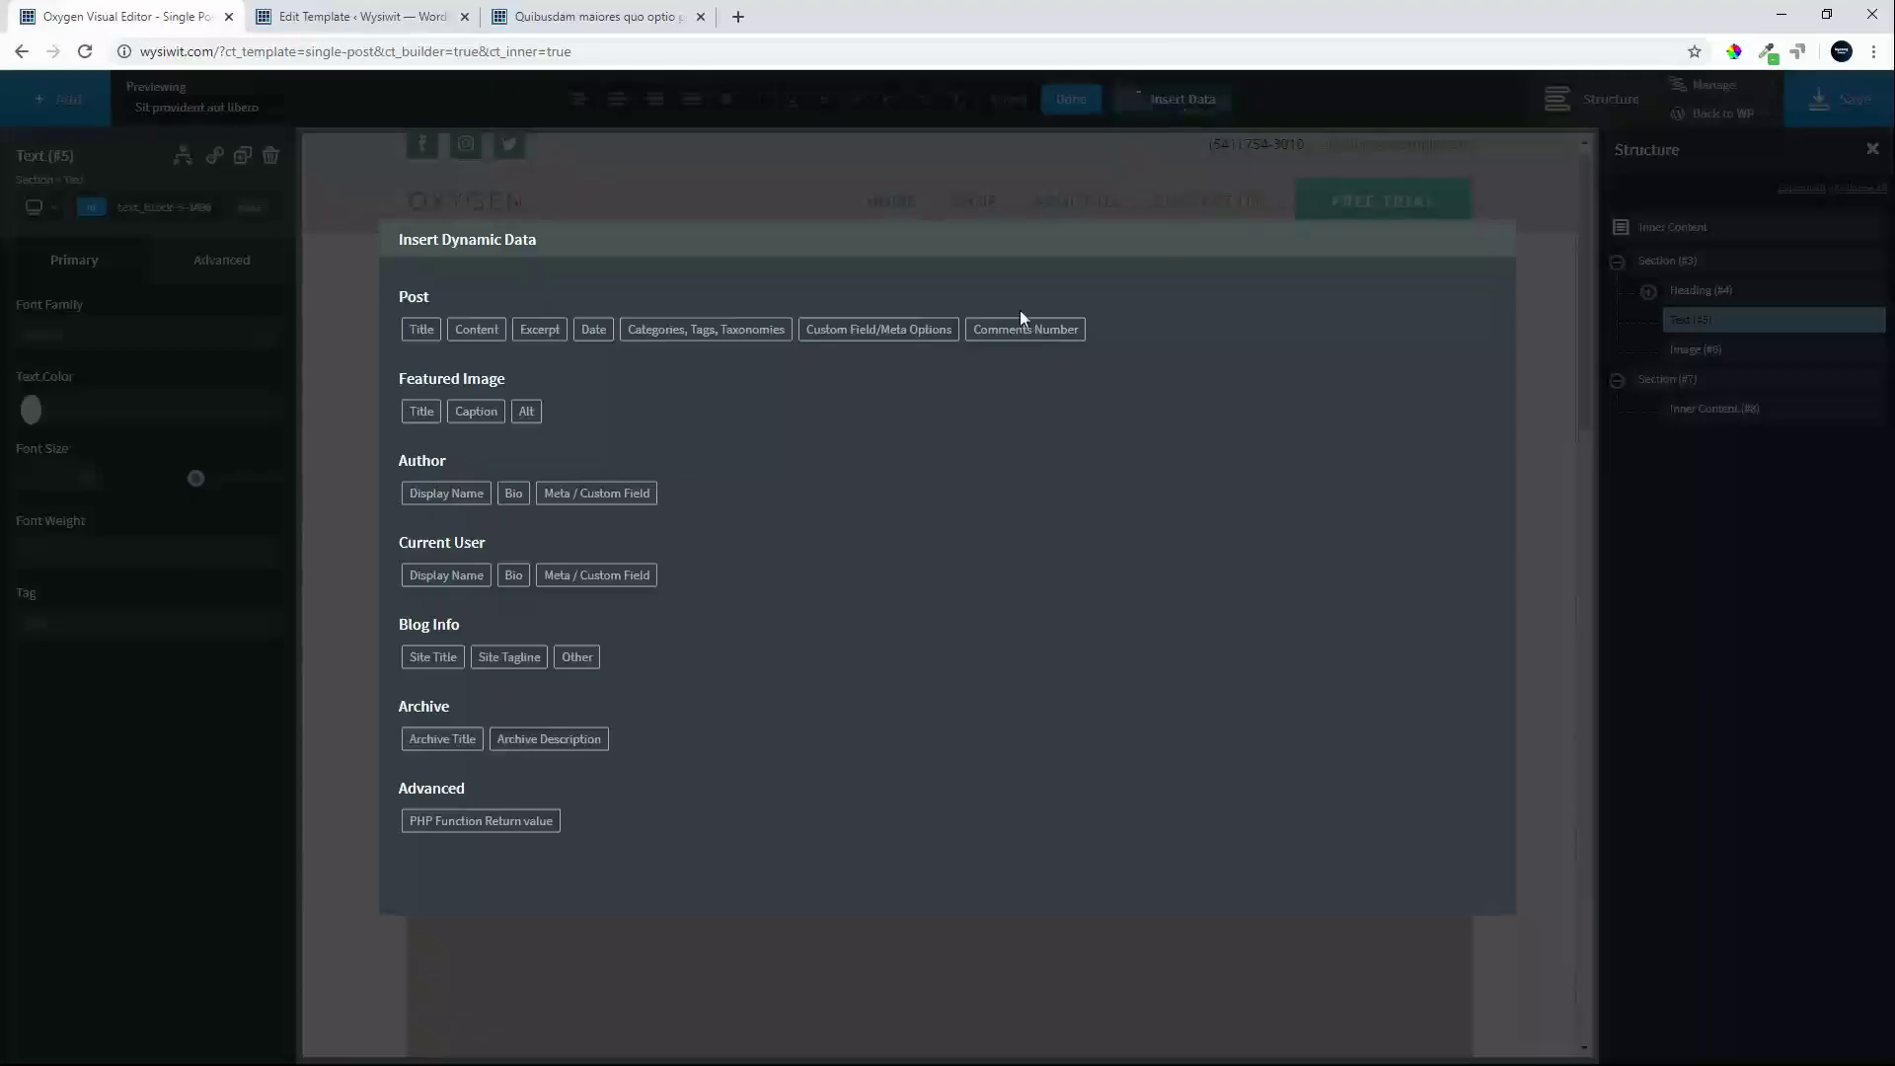
left_click(593, 330)
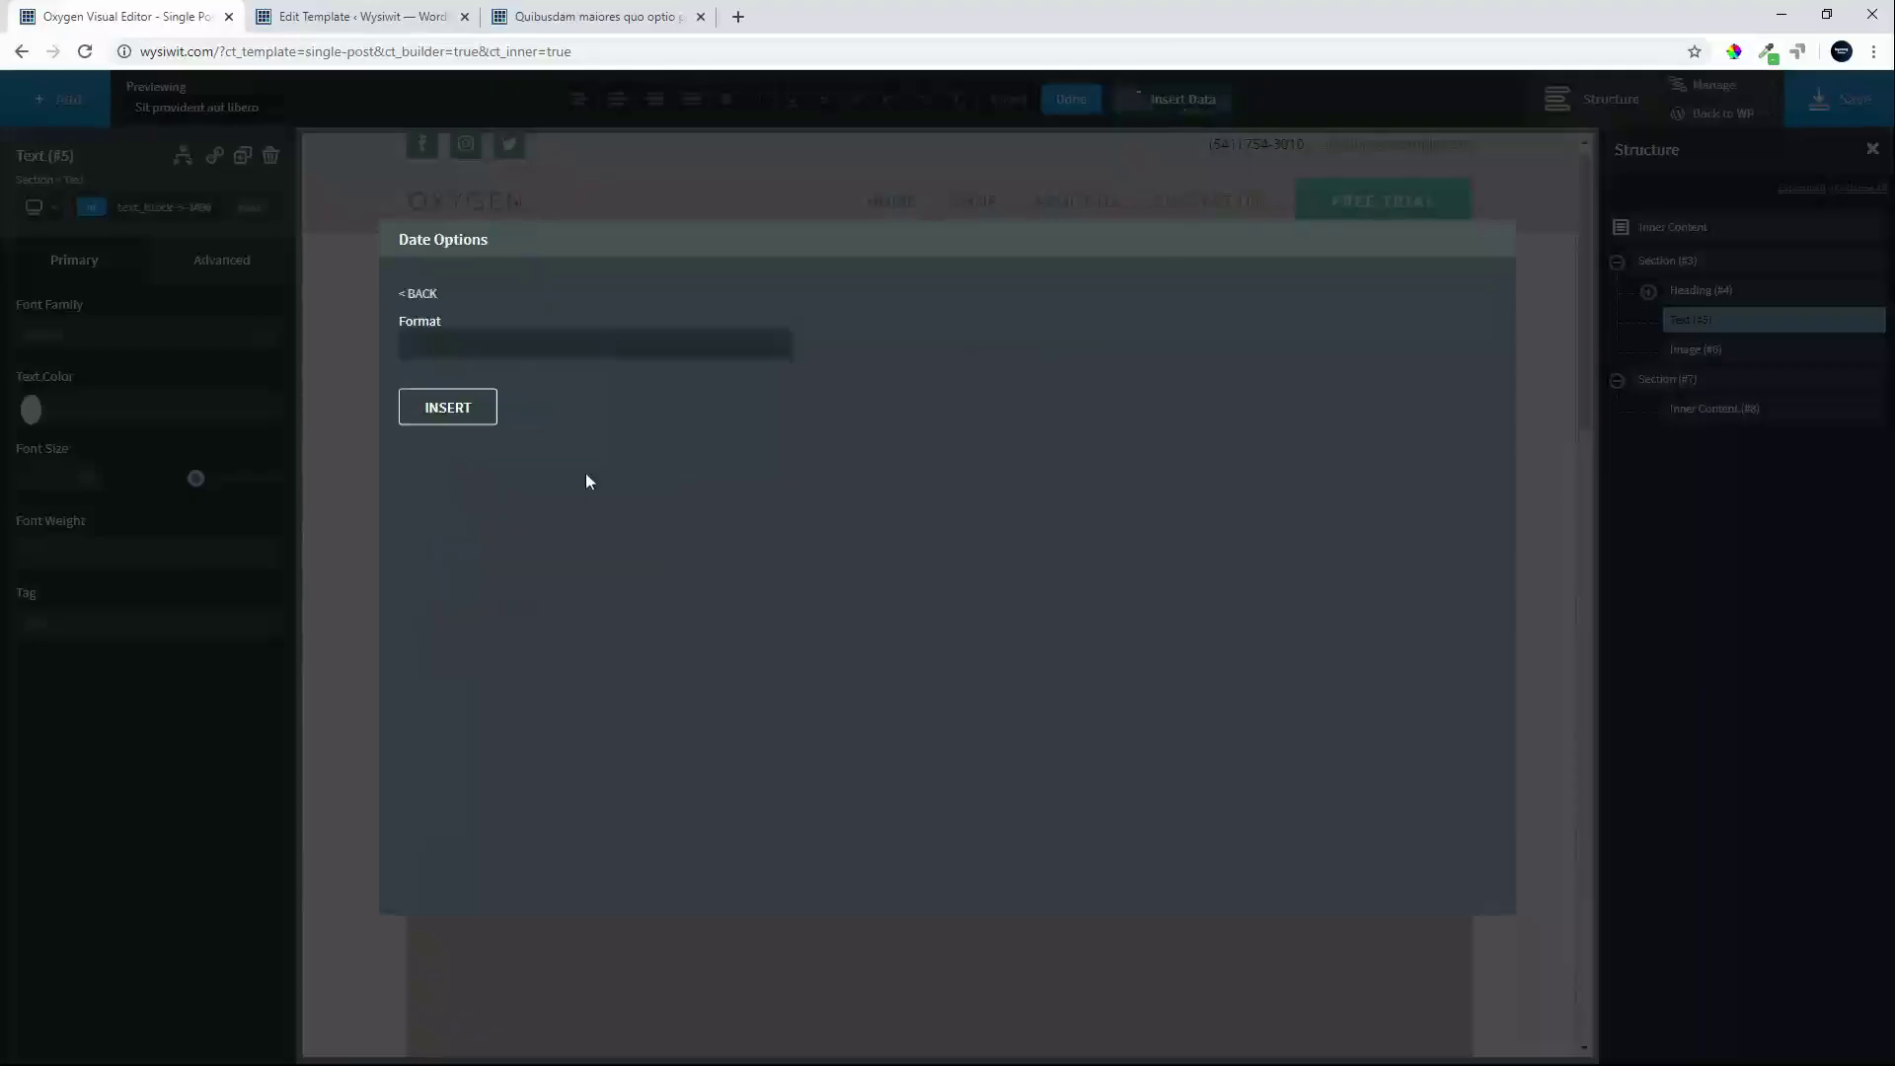
left_click(454, 415)
- Set the image source to the post's featured image at Large size
left_click(786, 665)
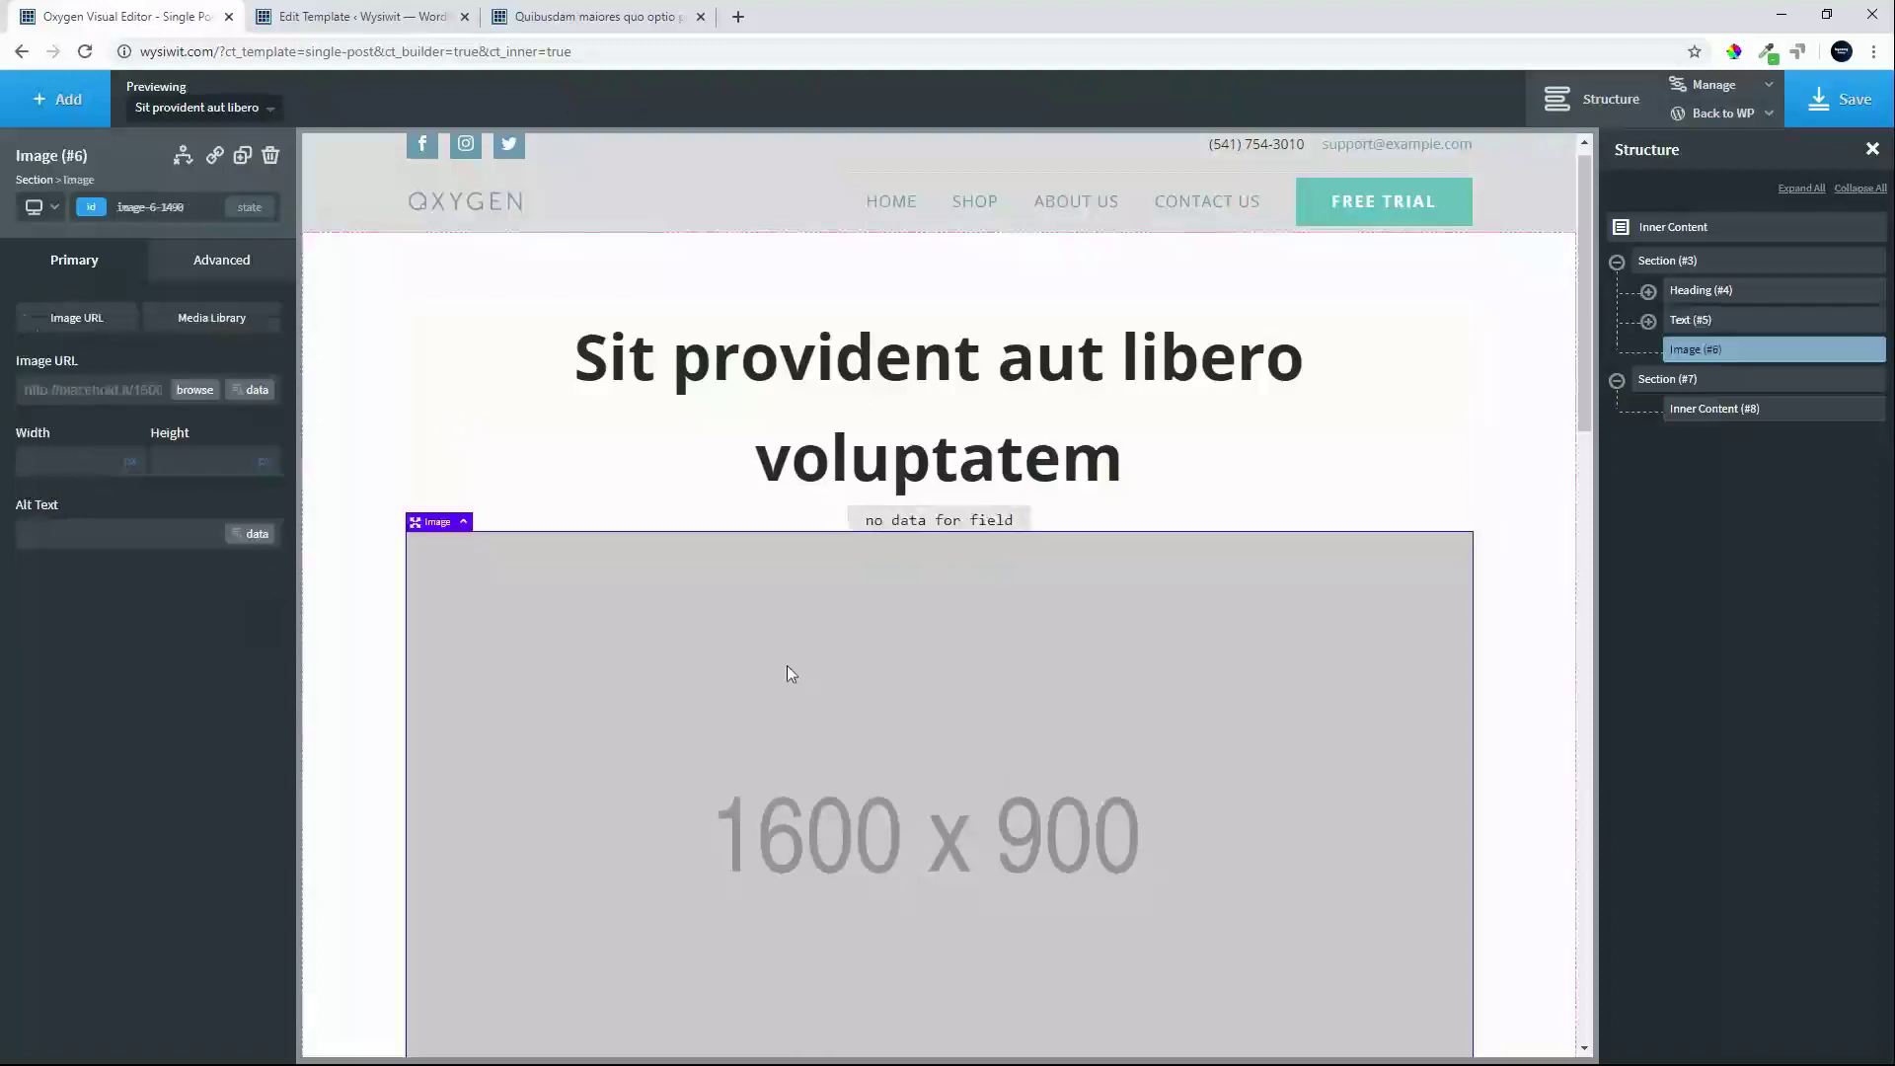
left_click(256, 391)
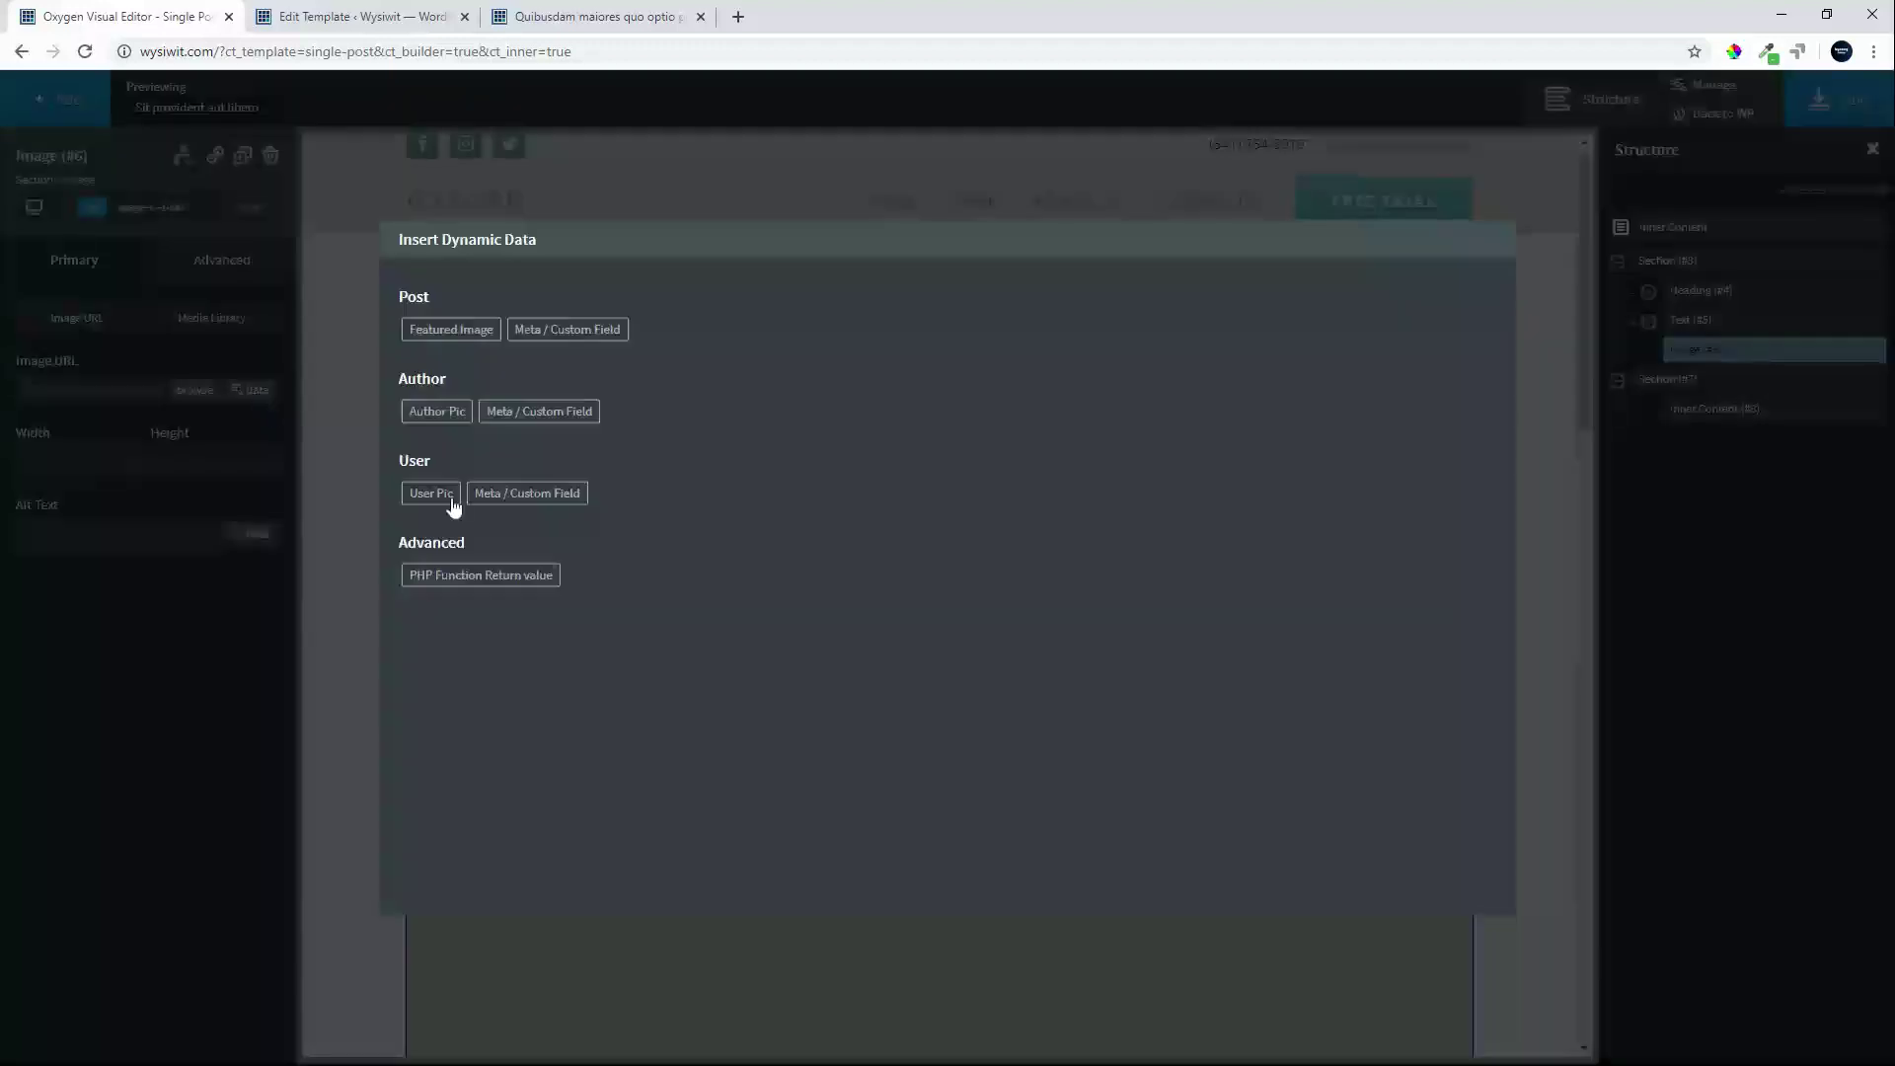
left_click(462, 330)
left_click(529, 352)
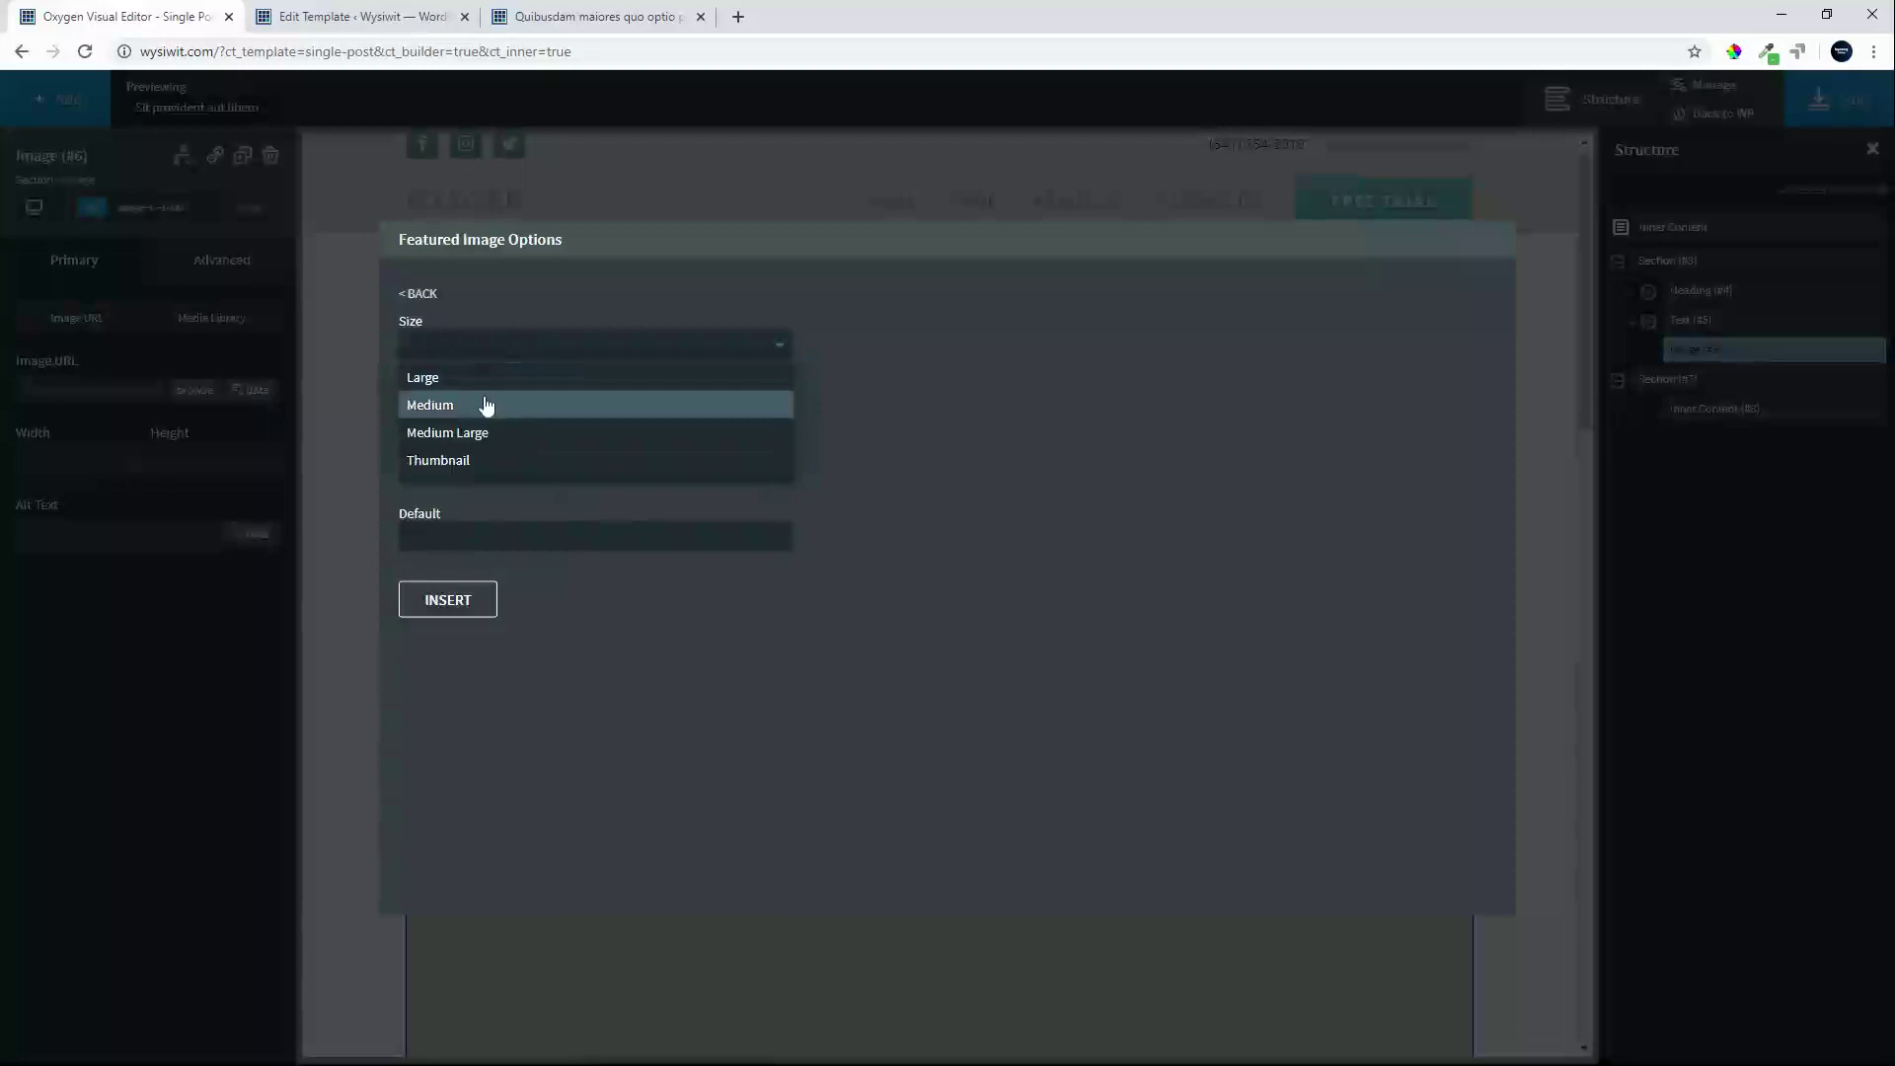
left_click(492, 378)
left_click(446, 610)
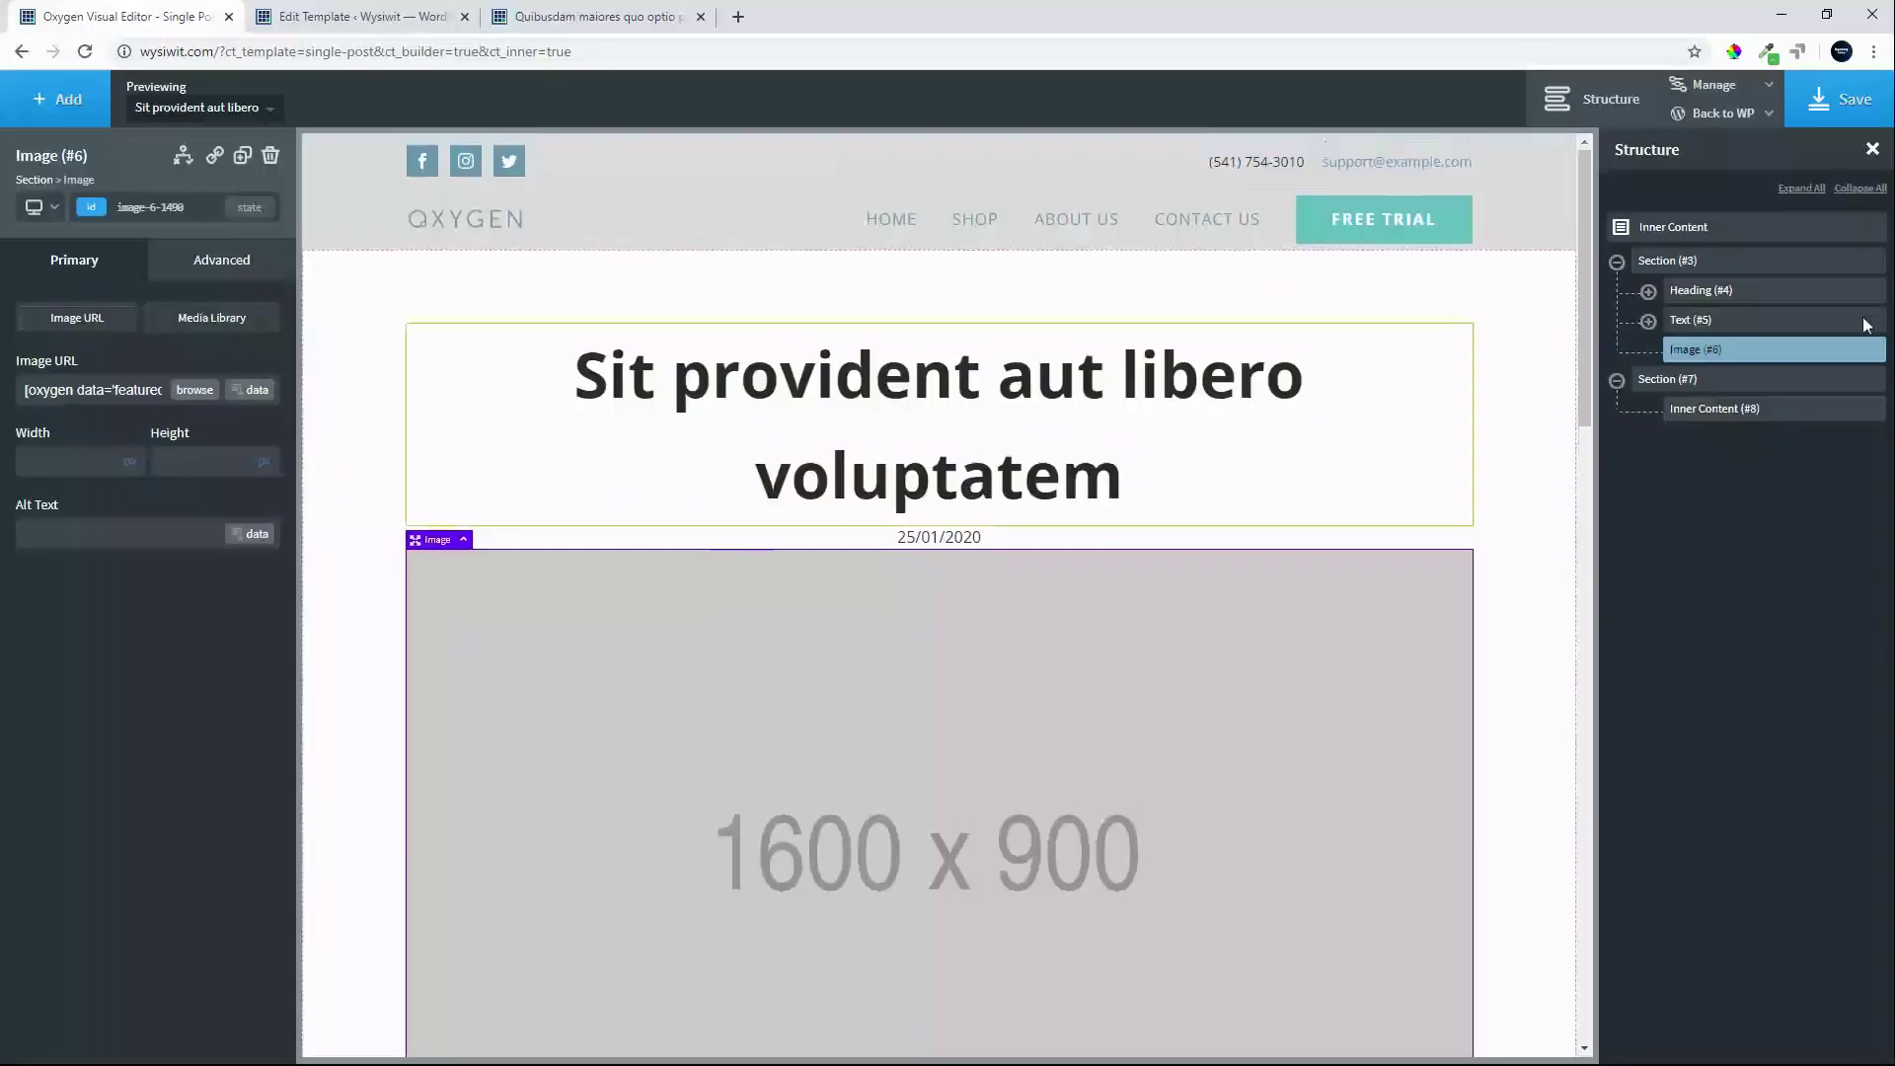
- Give Section (#3) the featured image (Large) as background, set to cover with no-repeat
left_click(1694, 265)
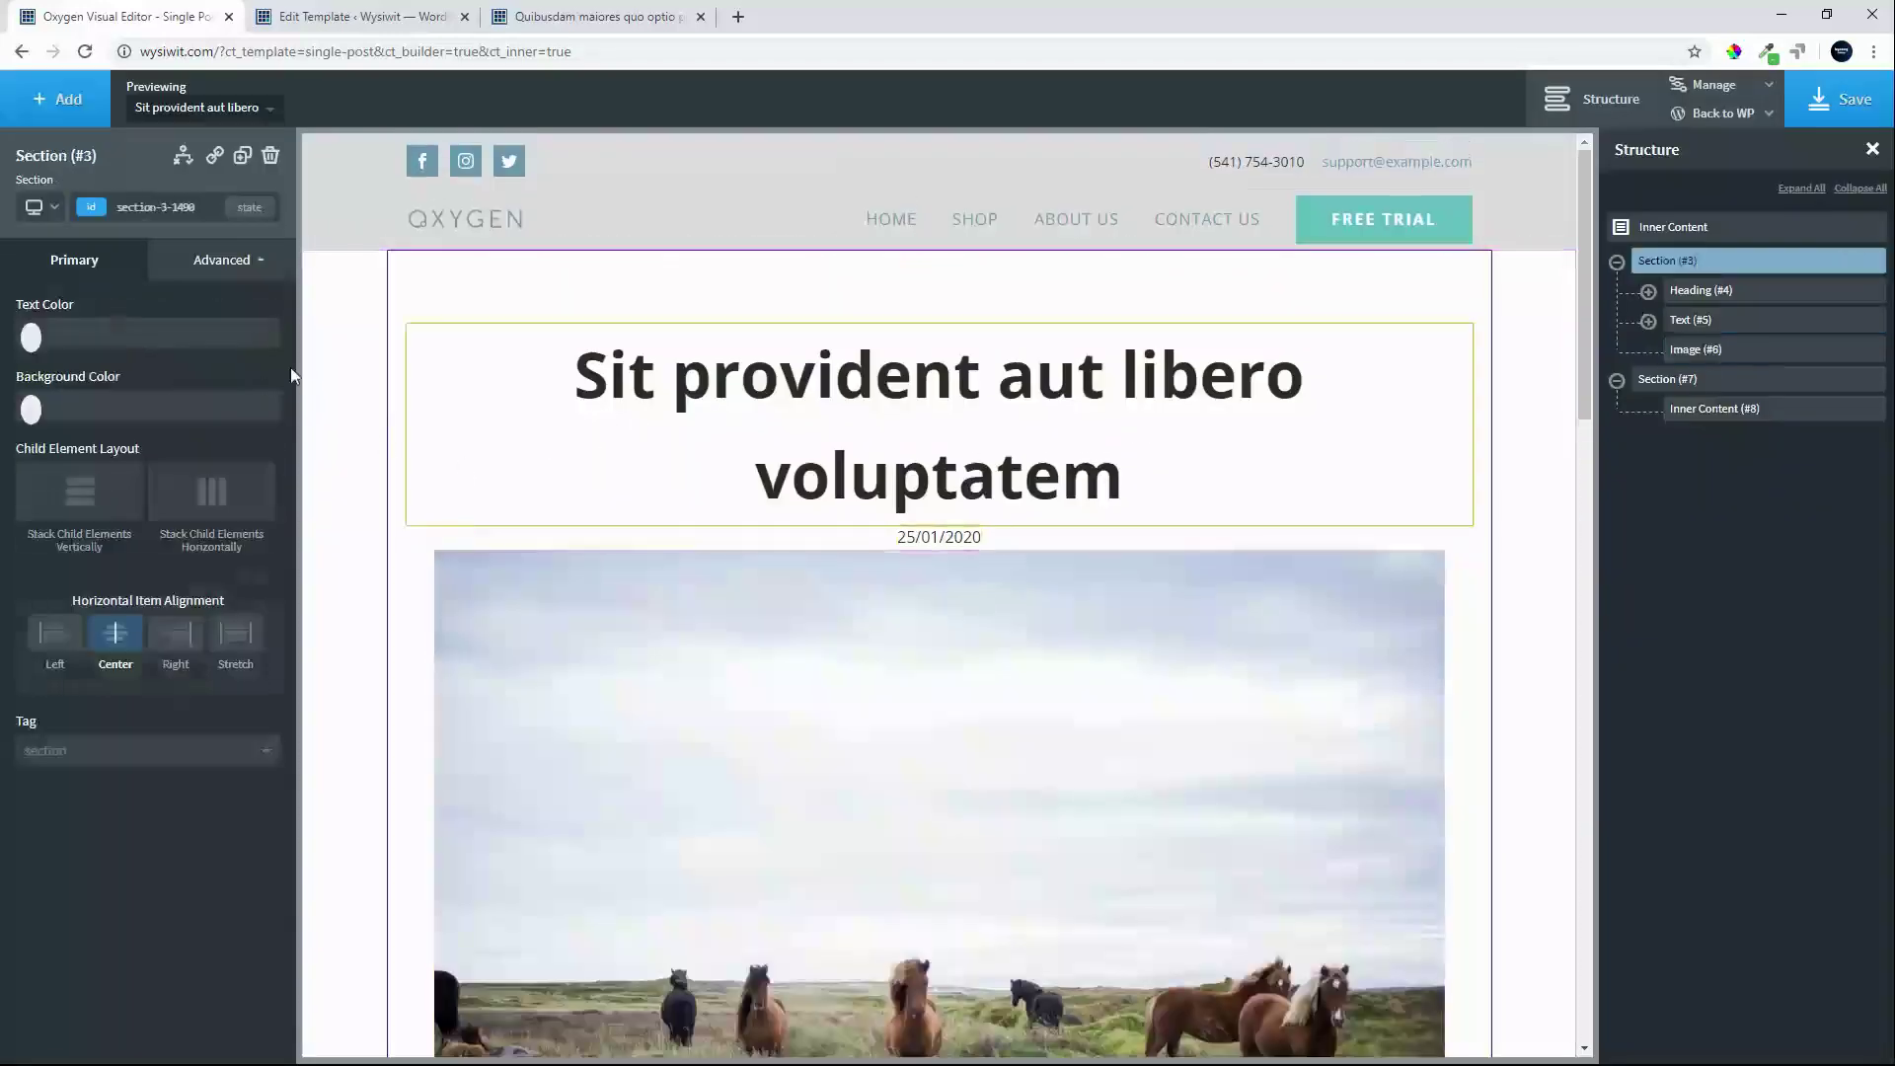
left_click(223, 261)
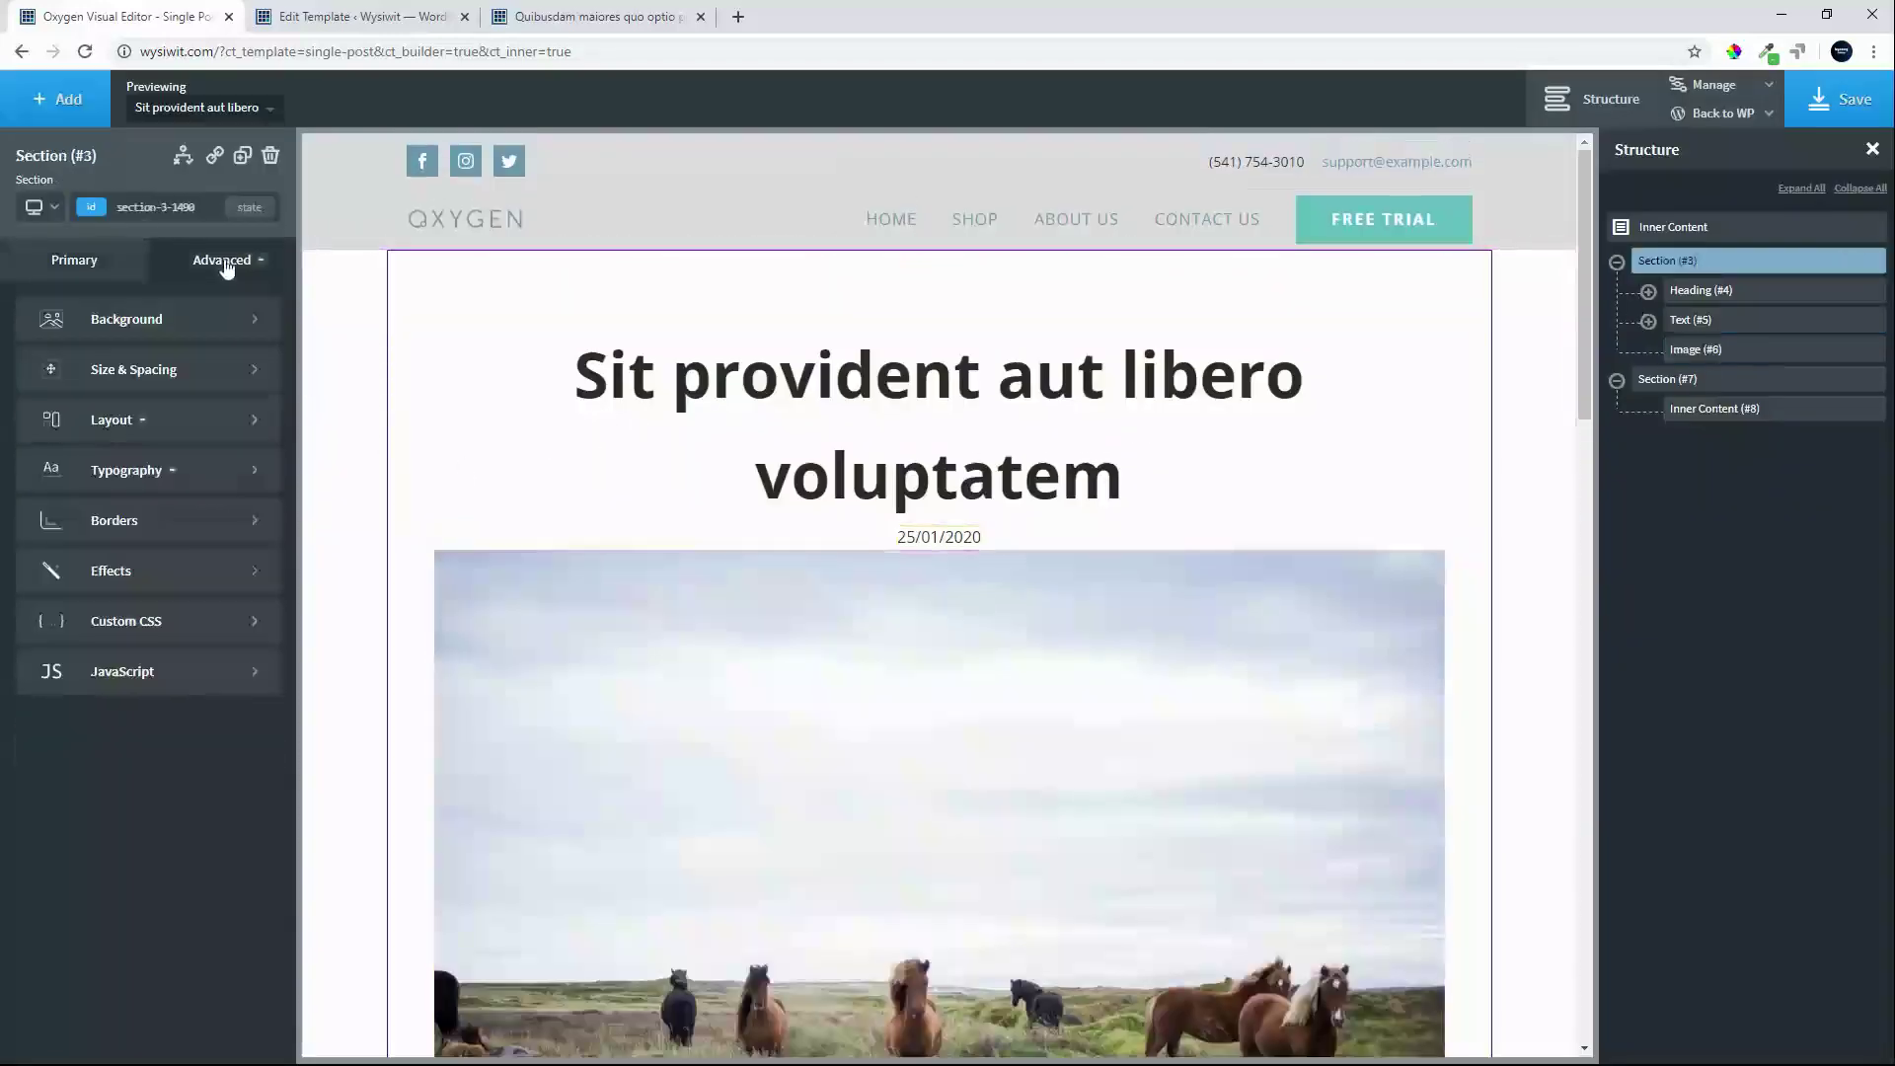
left_click(144, 330)
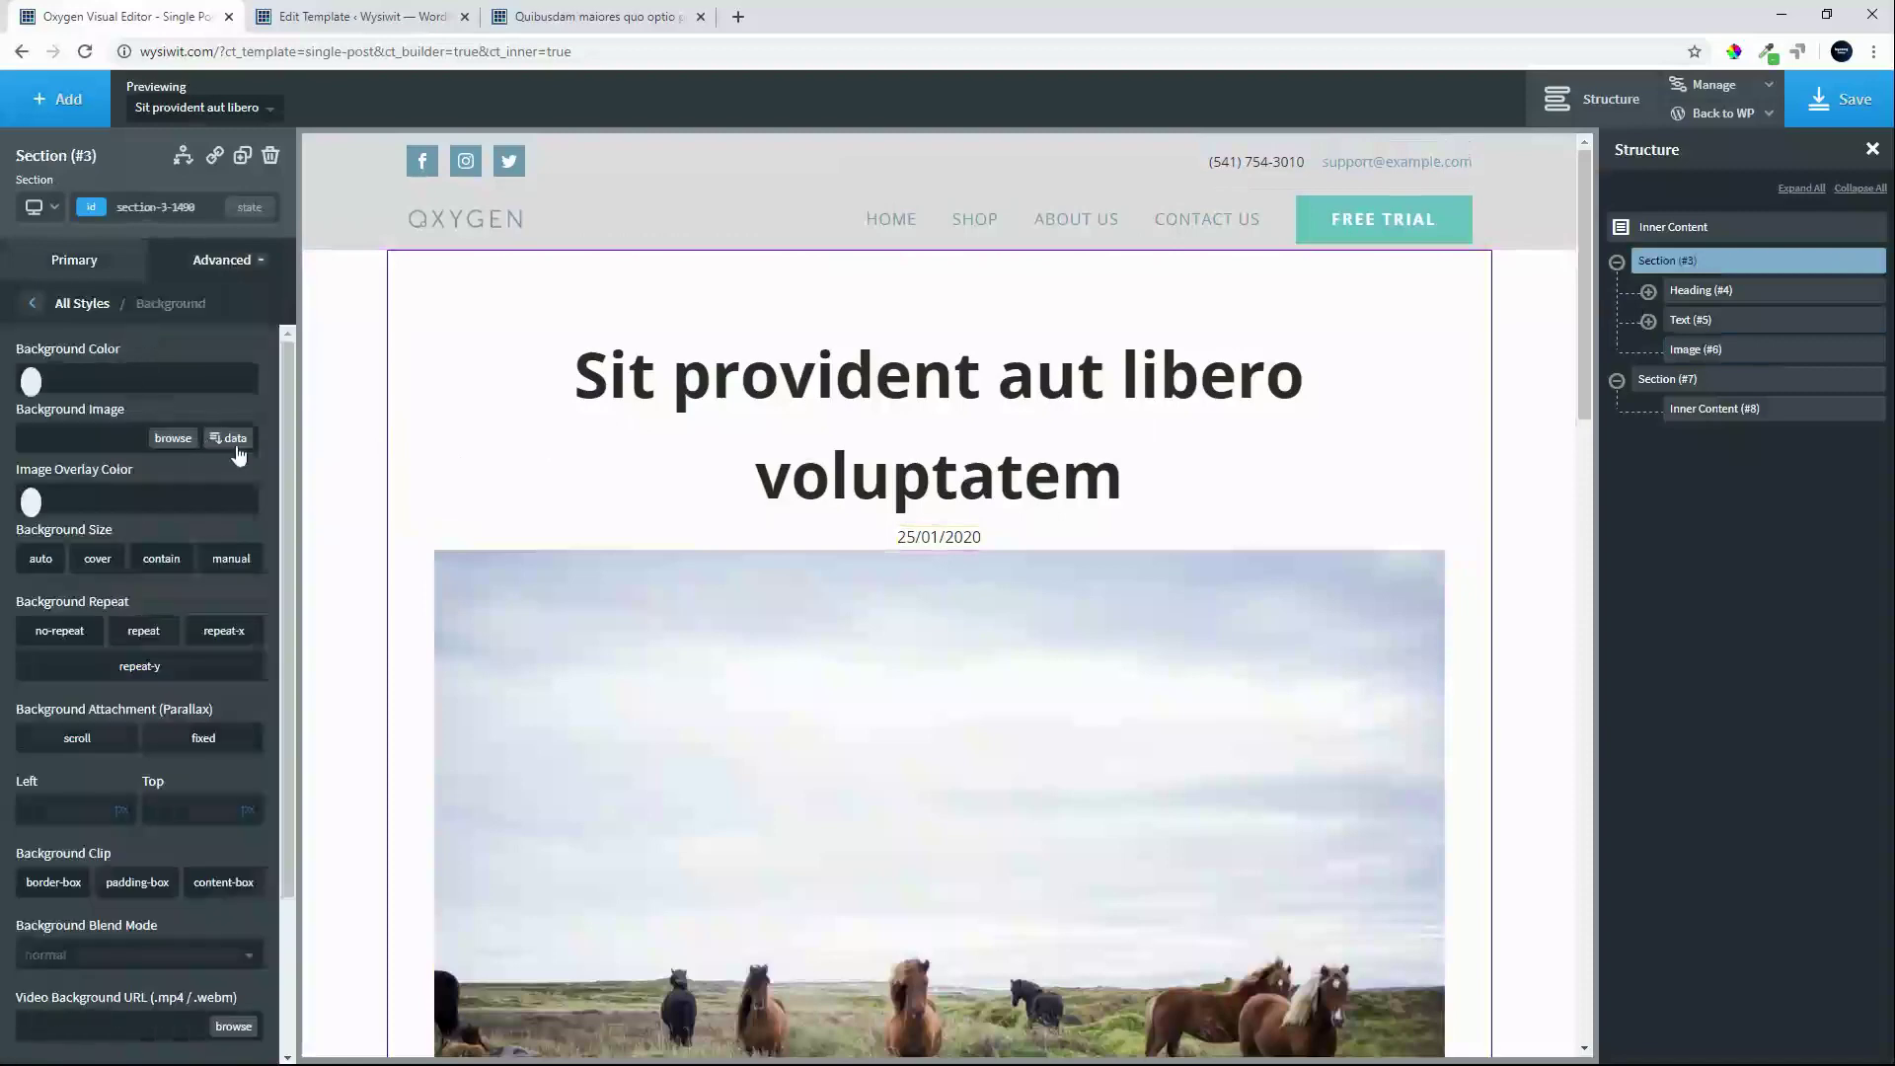
left_click(236, 449)
left_click(457, 329)
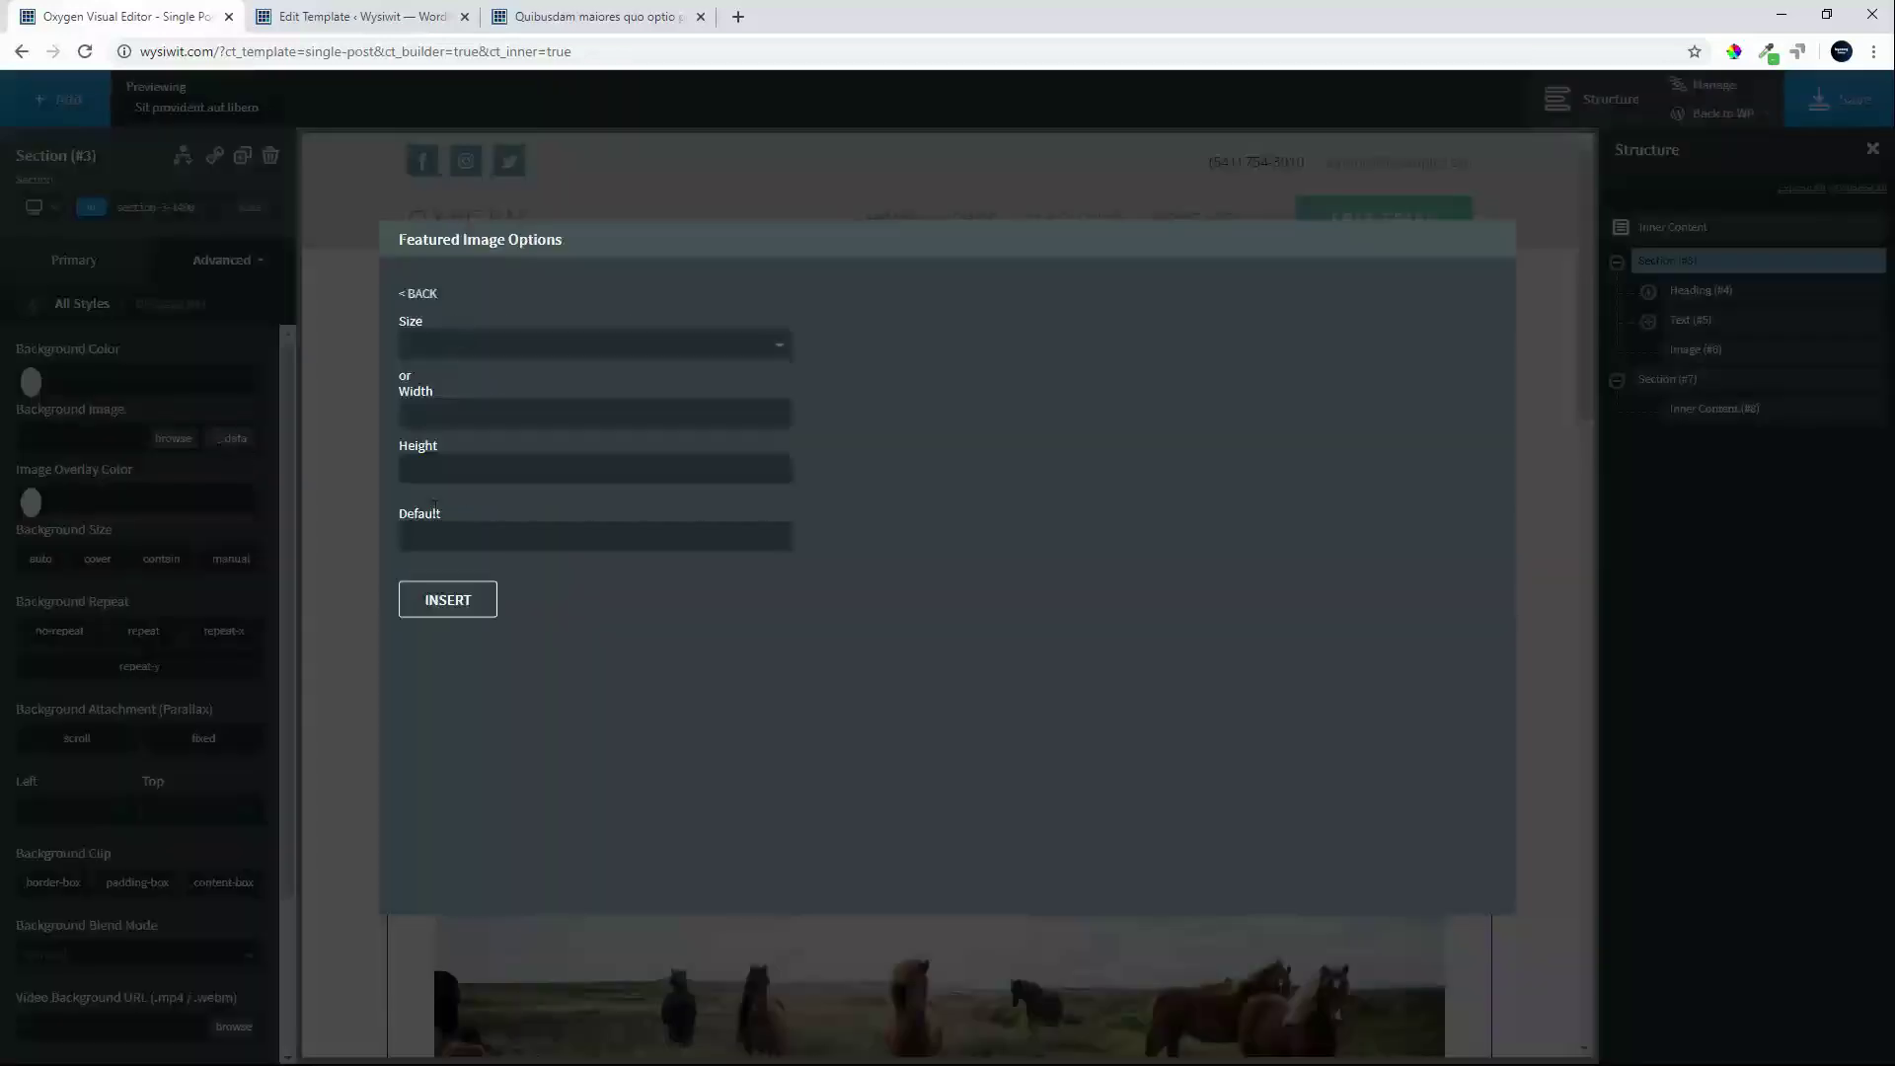
left_click(520, 355)
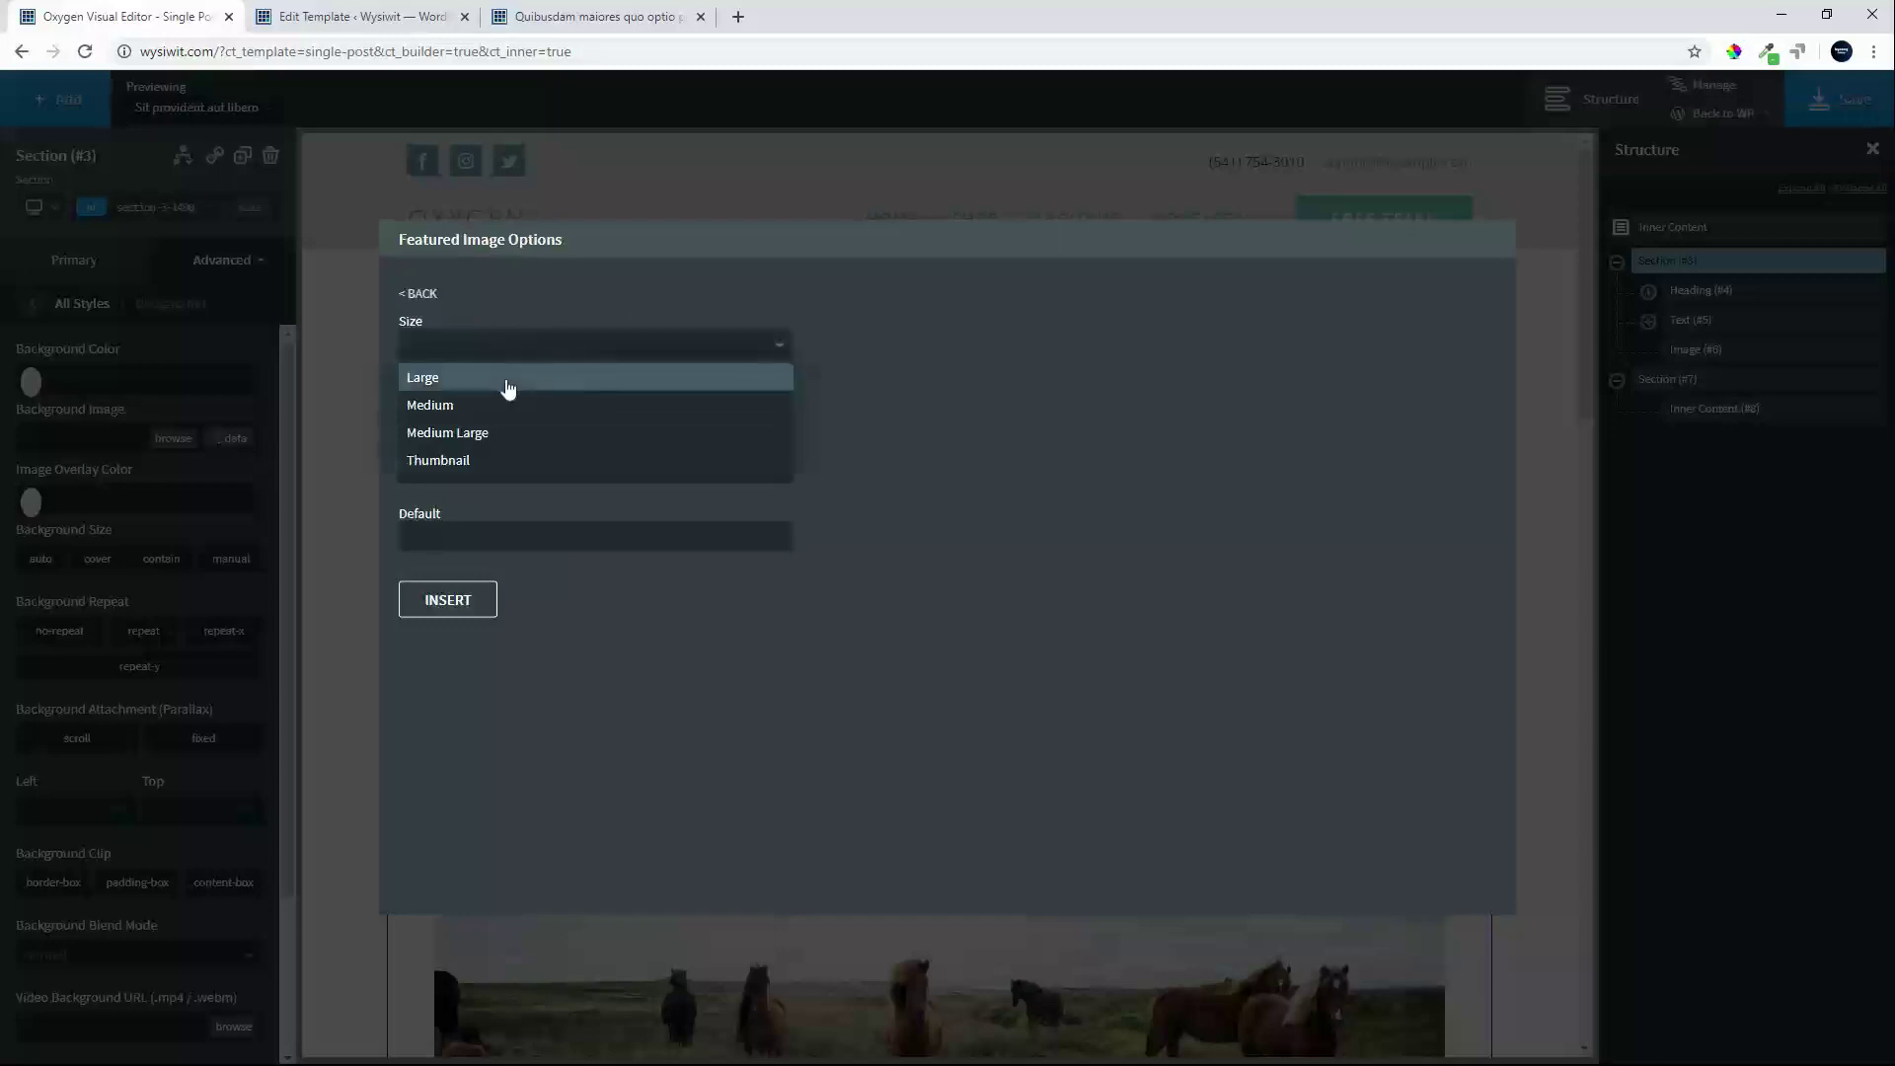
left_click(507, 385)
left_click(444, 592)
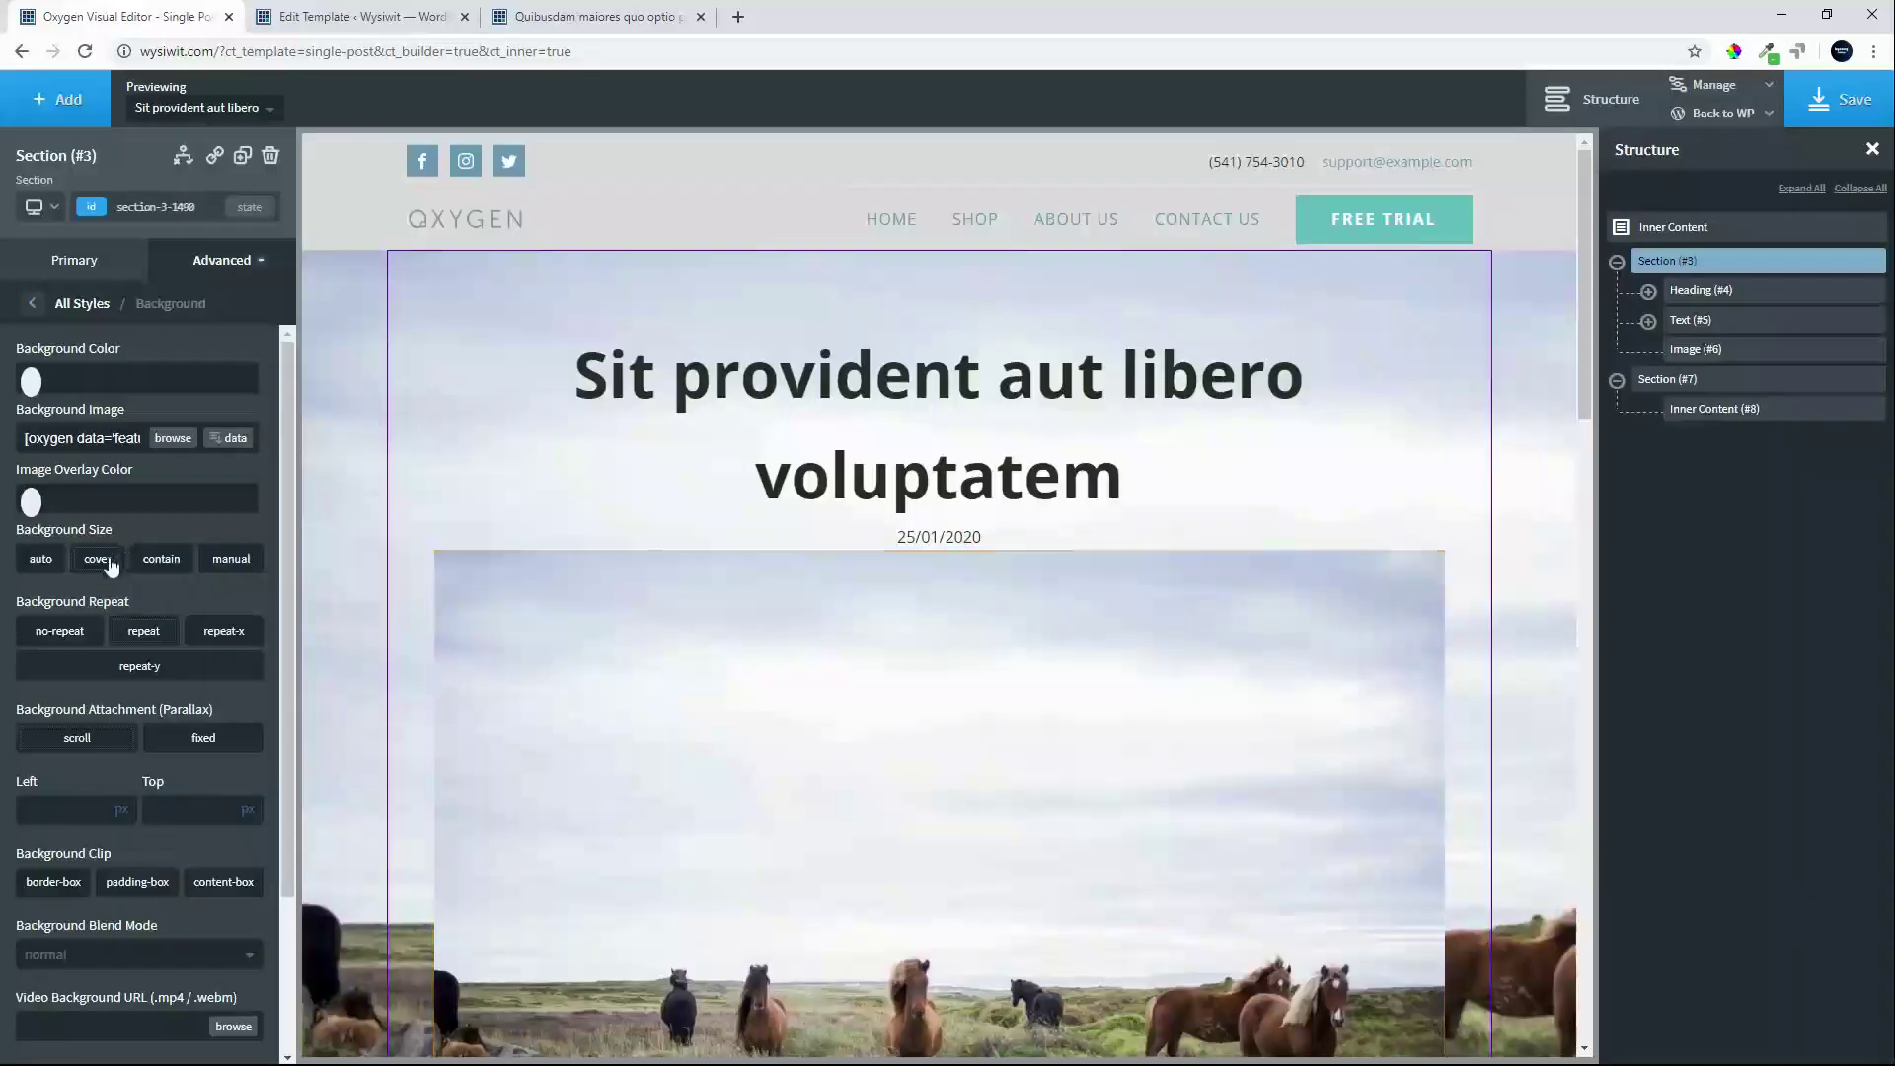
left_click(73, 640)
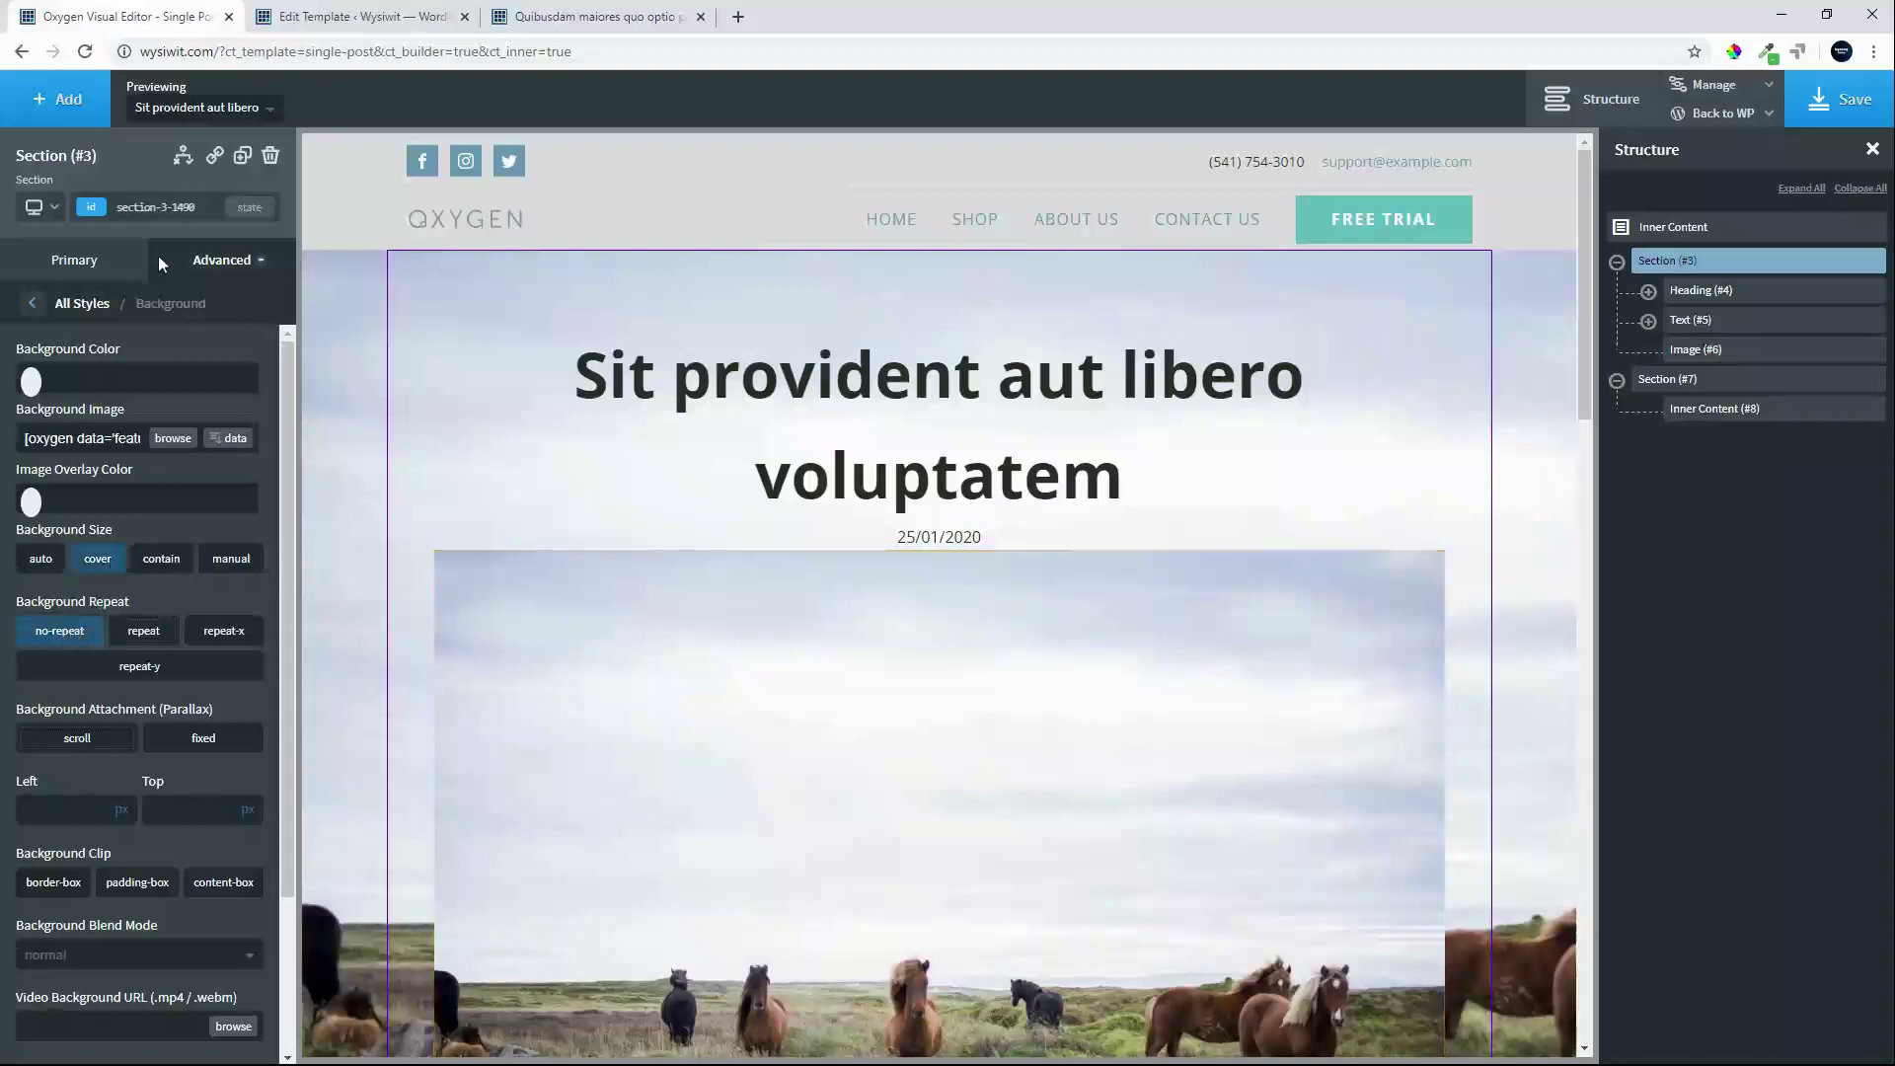
- Add a two-stop #ffffff gradient over the background, lowering the first stop's alpha
scroll(185, 575, "down", 2)
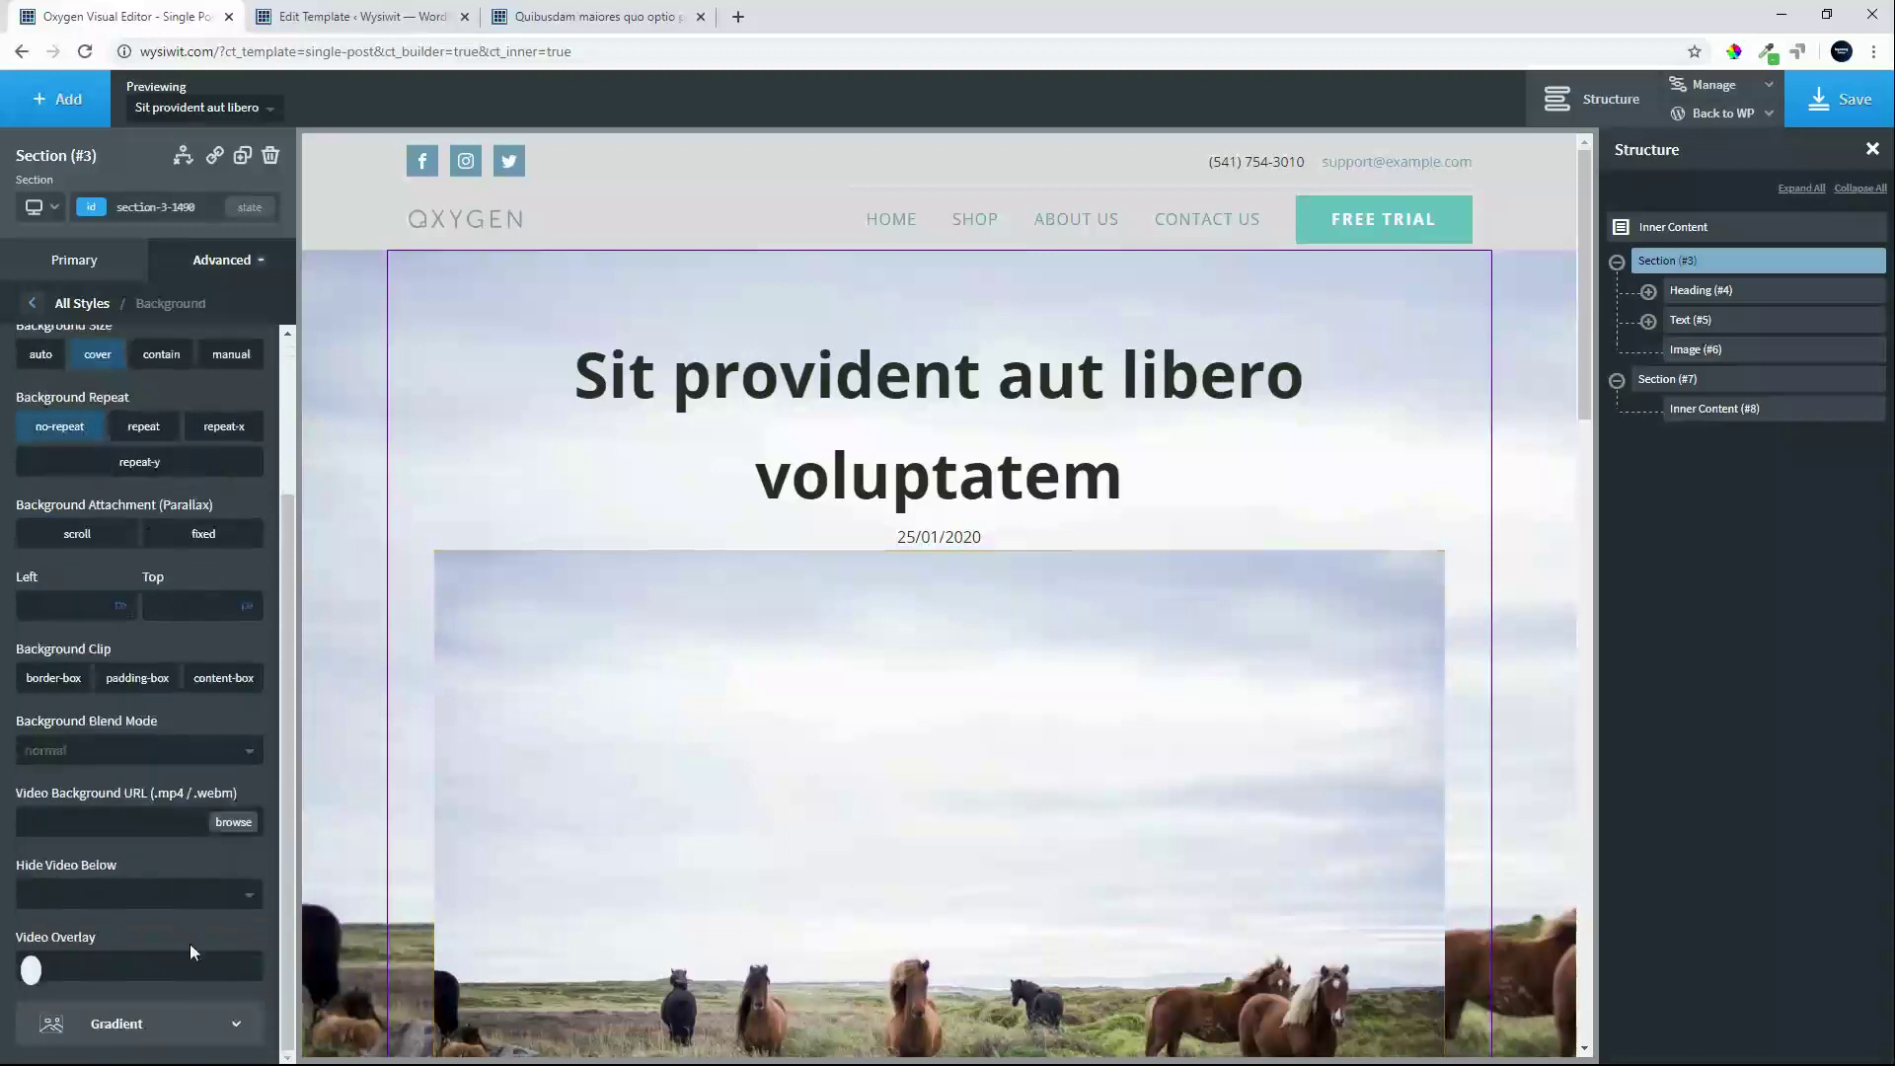
left_click(210, 1033)
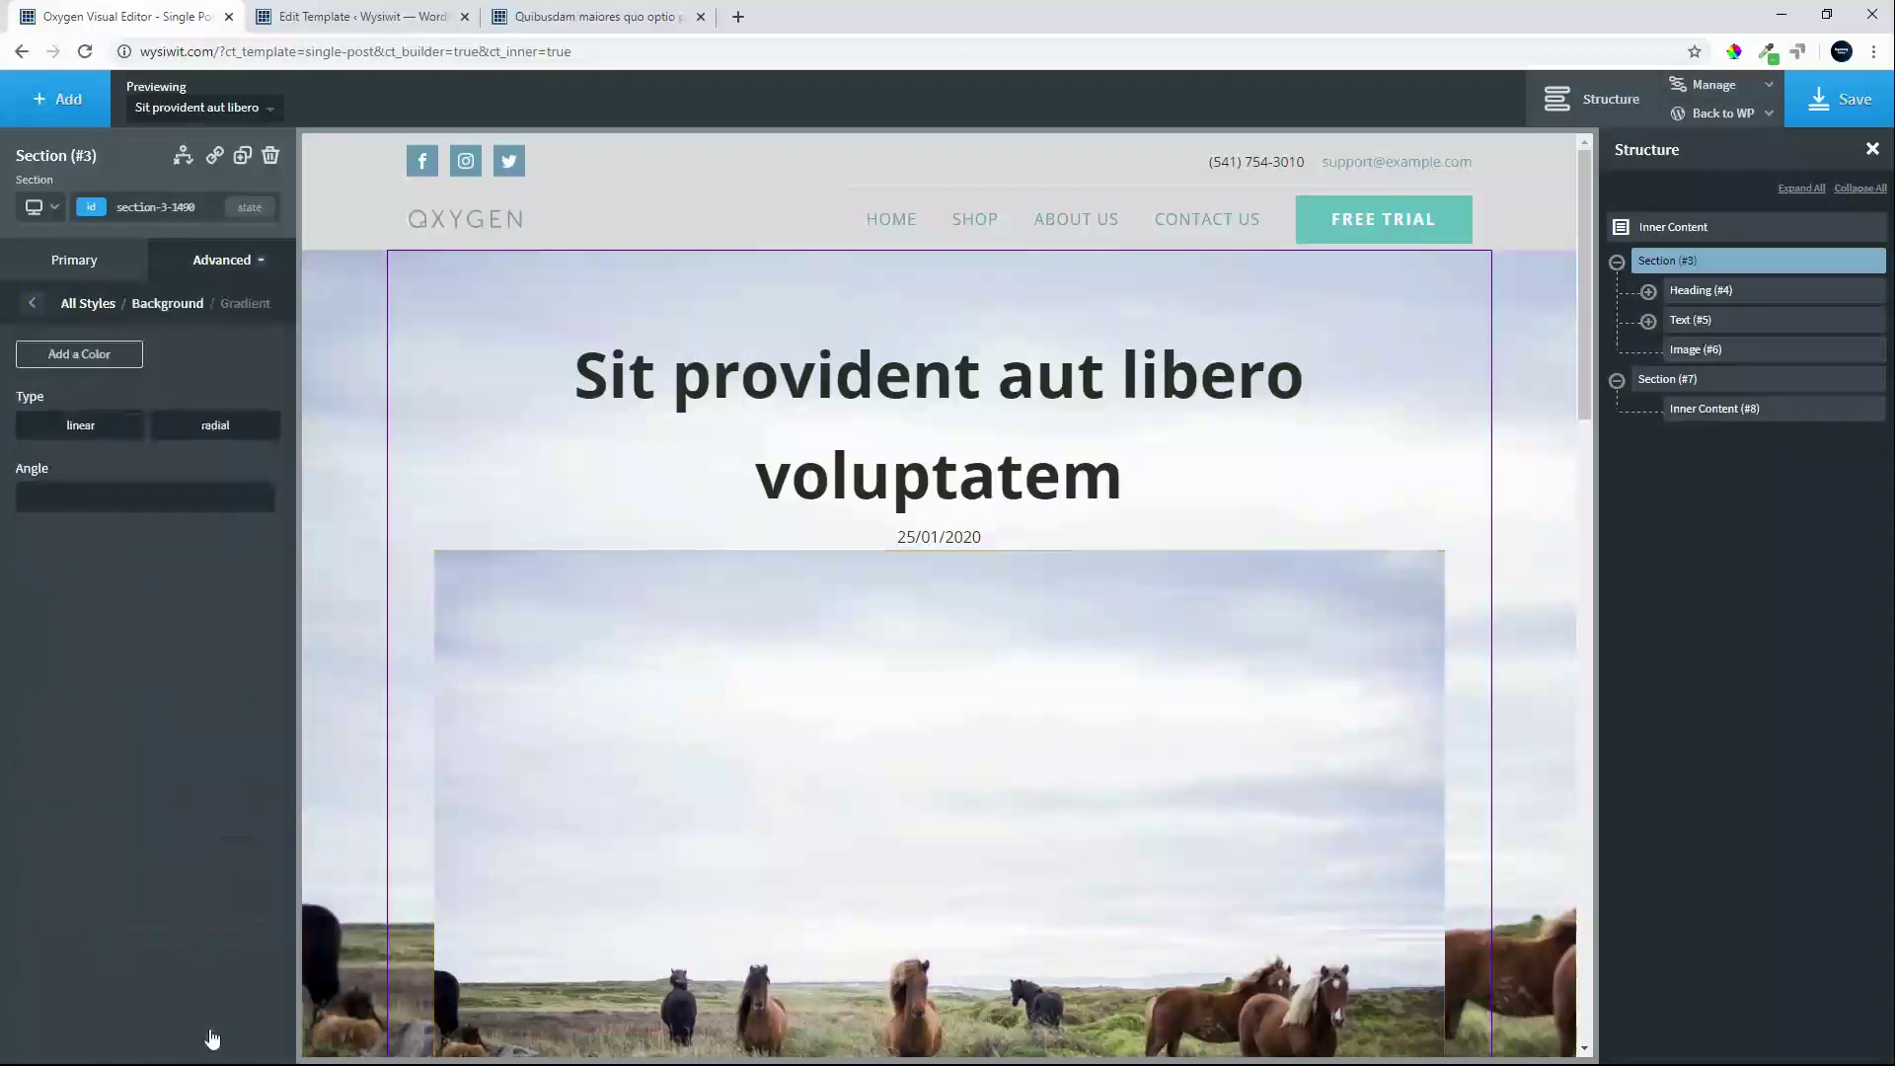
left_click(102, 366)
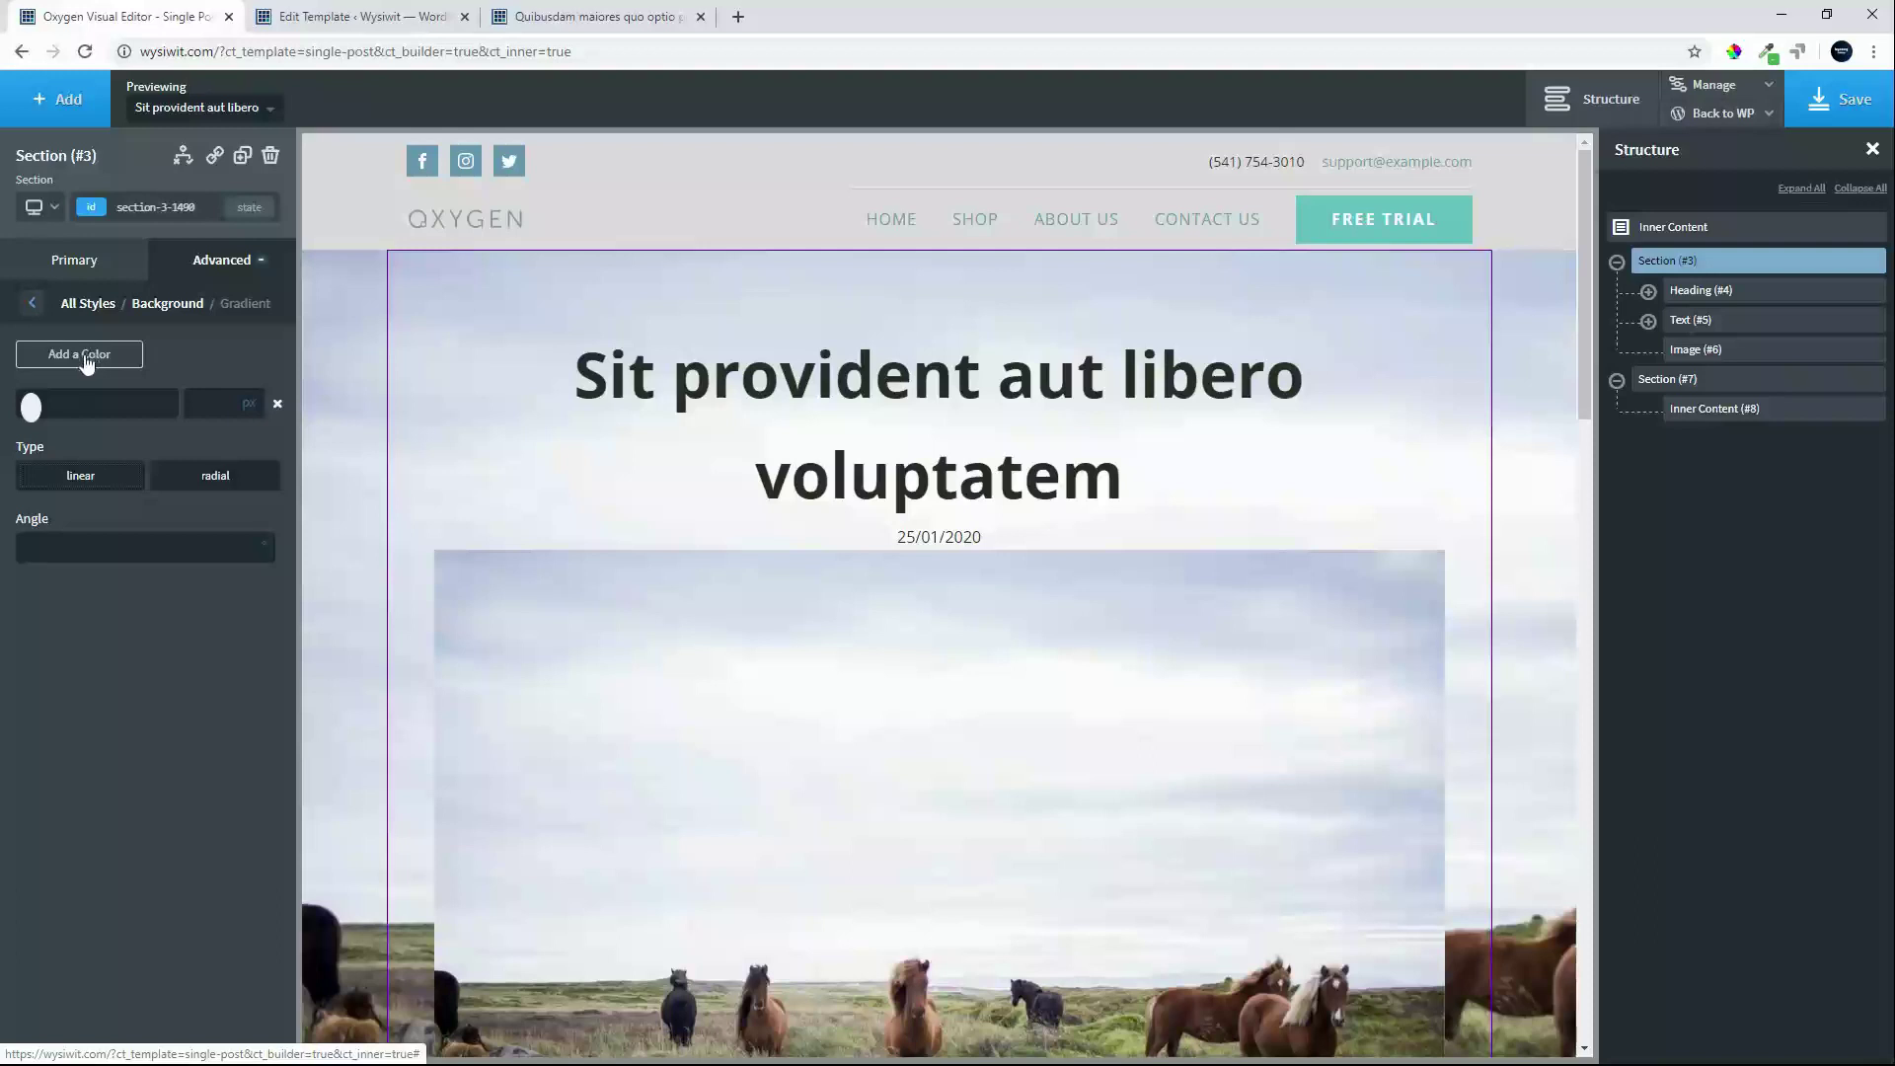
left_click(87, 358)
left_click(30, 406)
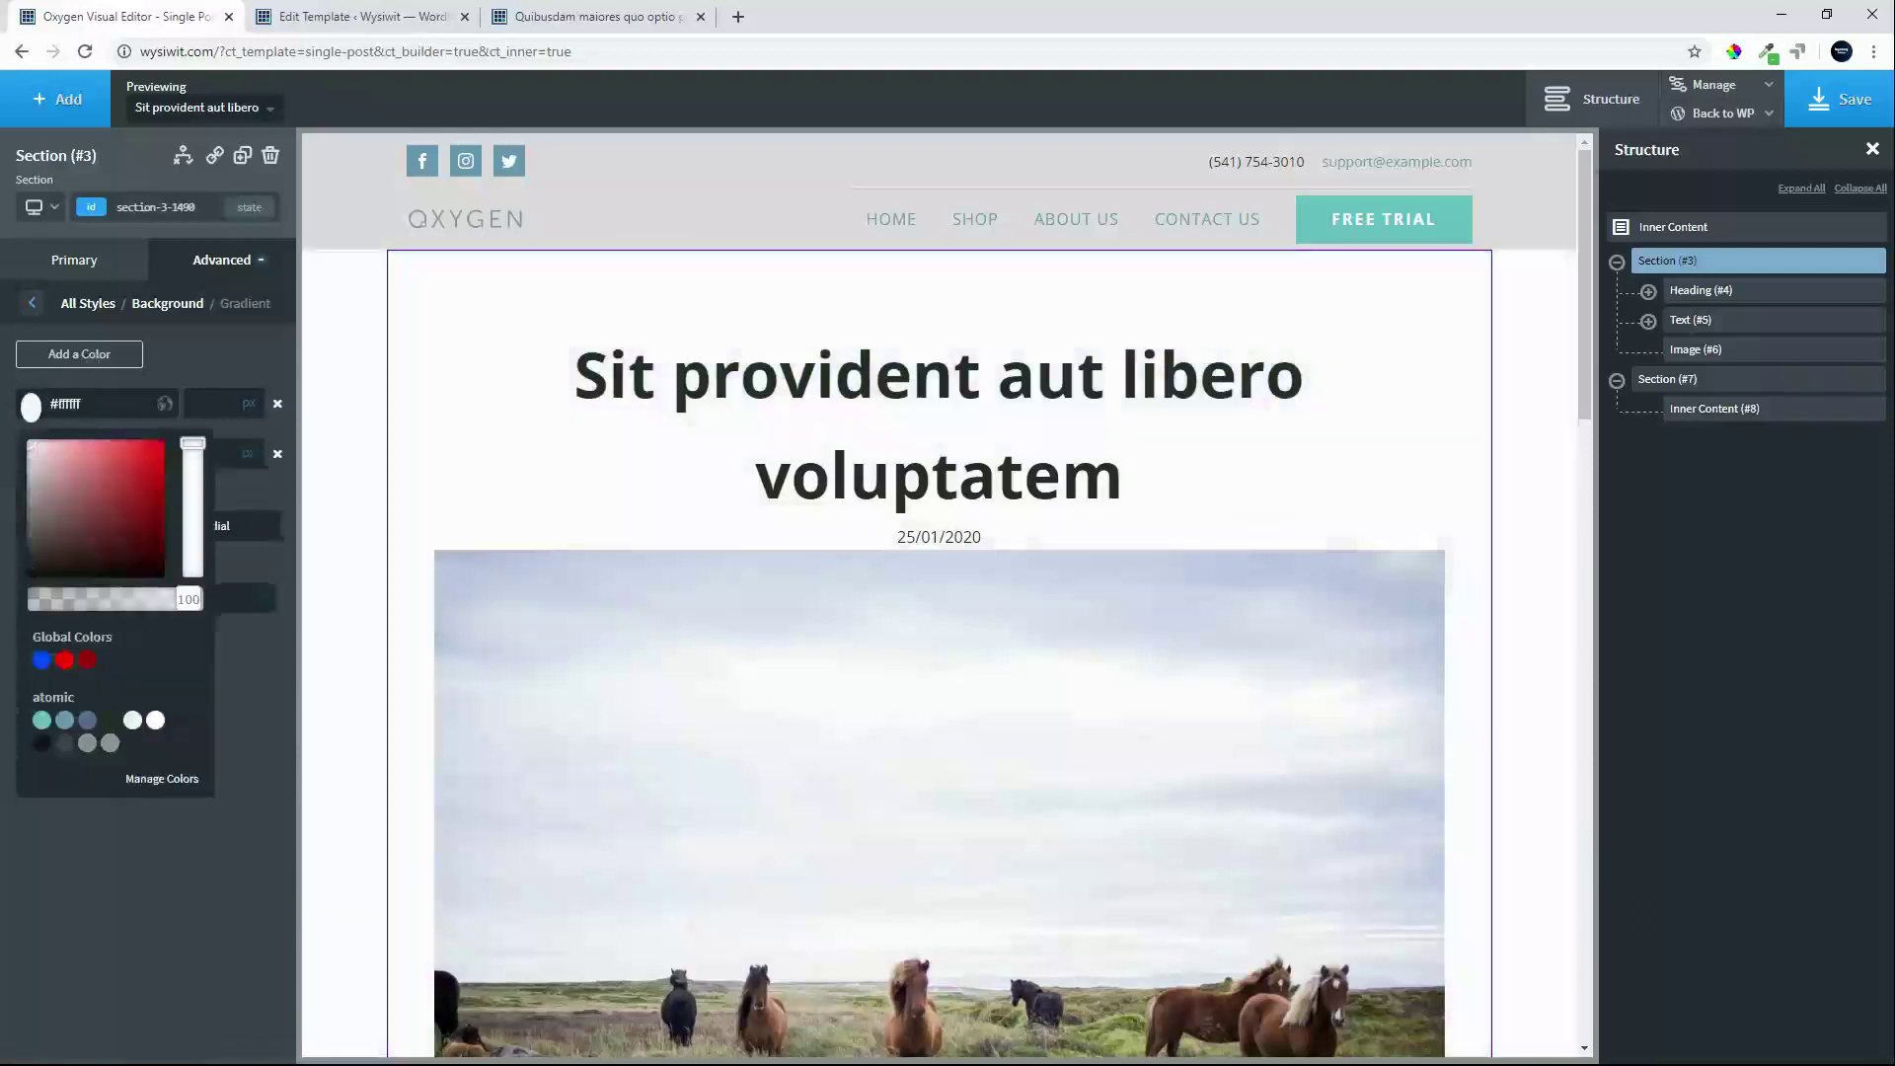
left_click(170, 353)
left_click(31, 457)
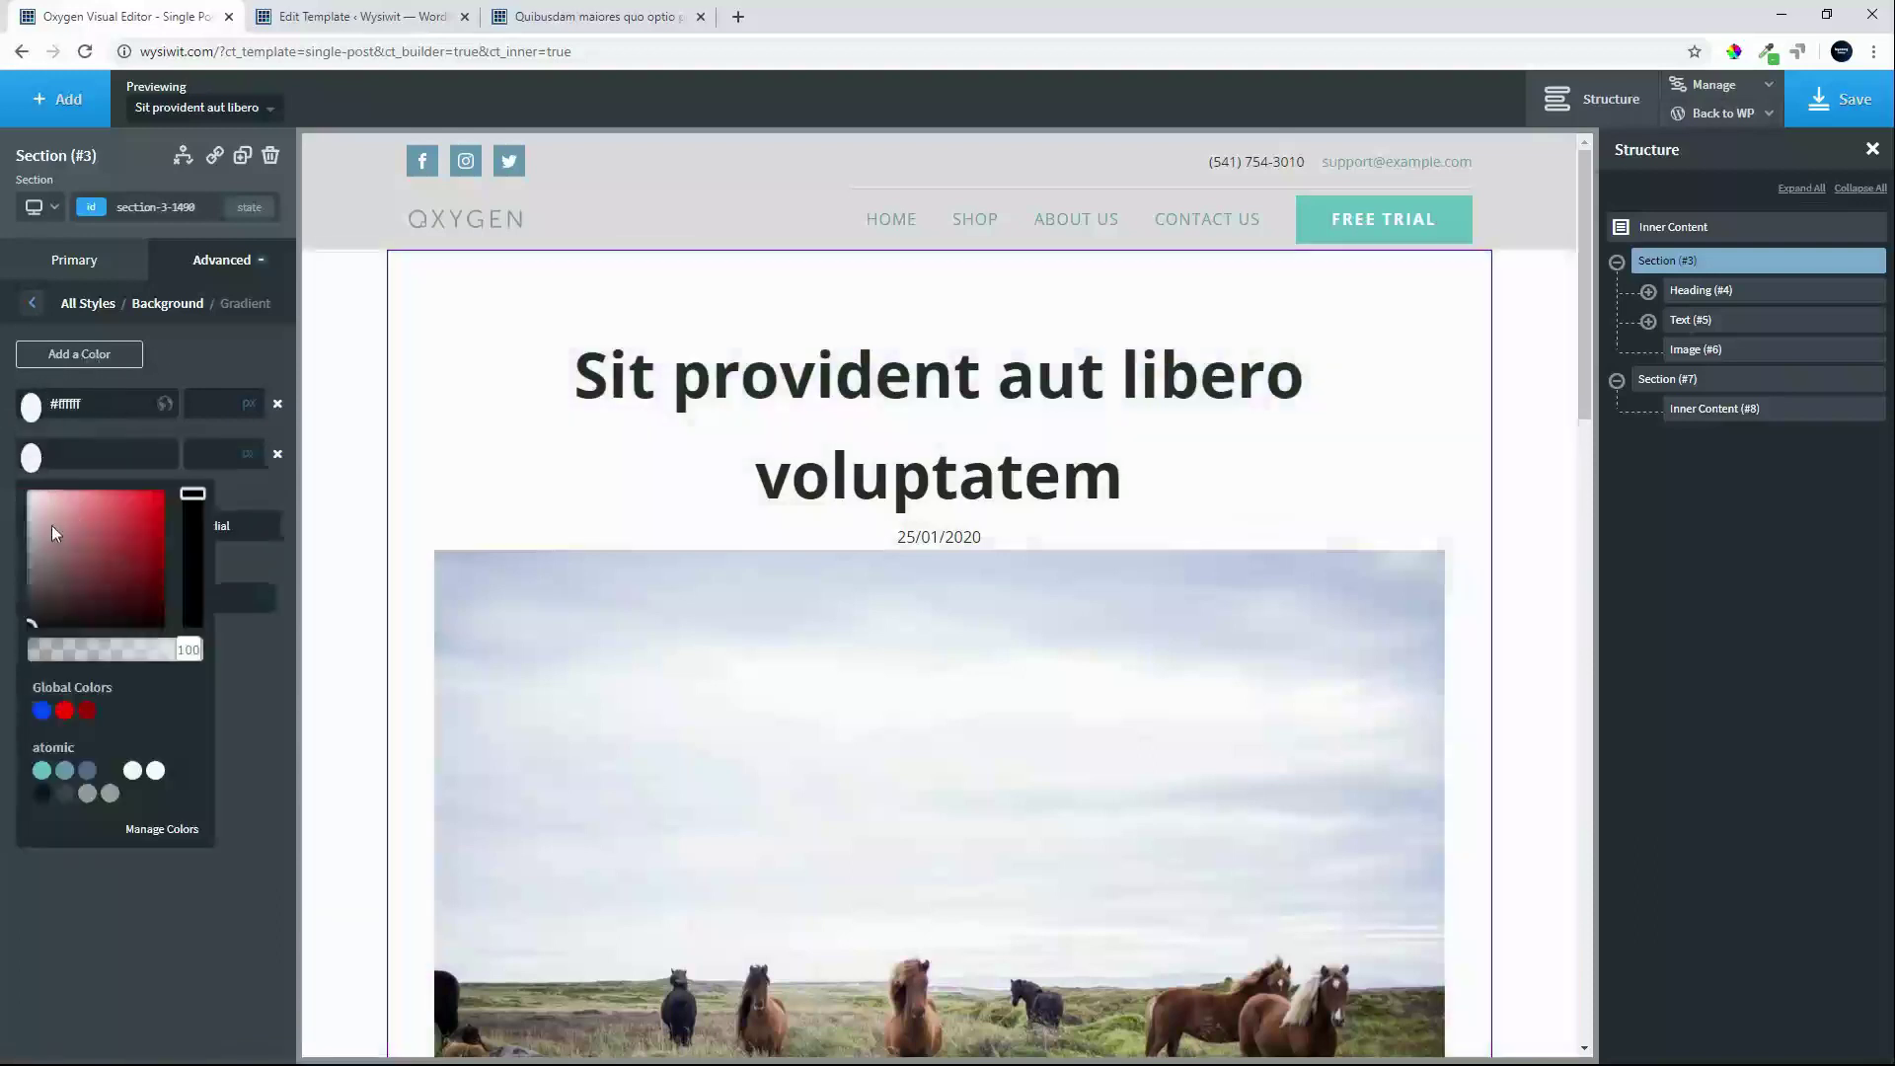
left_click(193, 351)
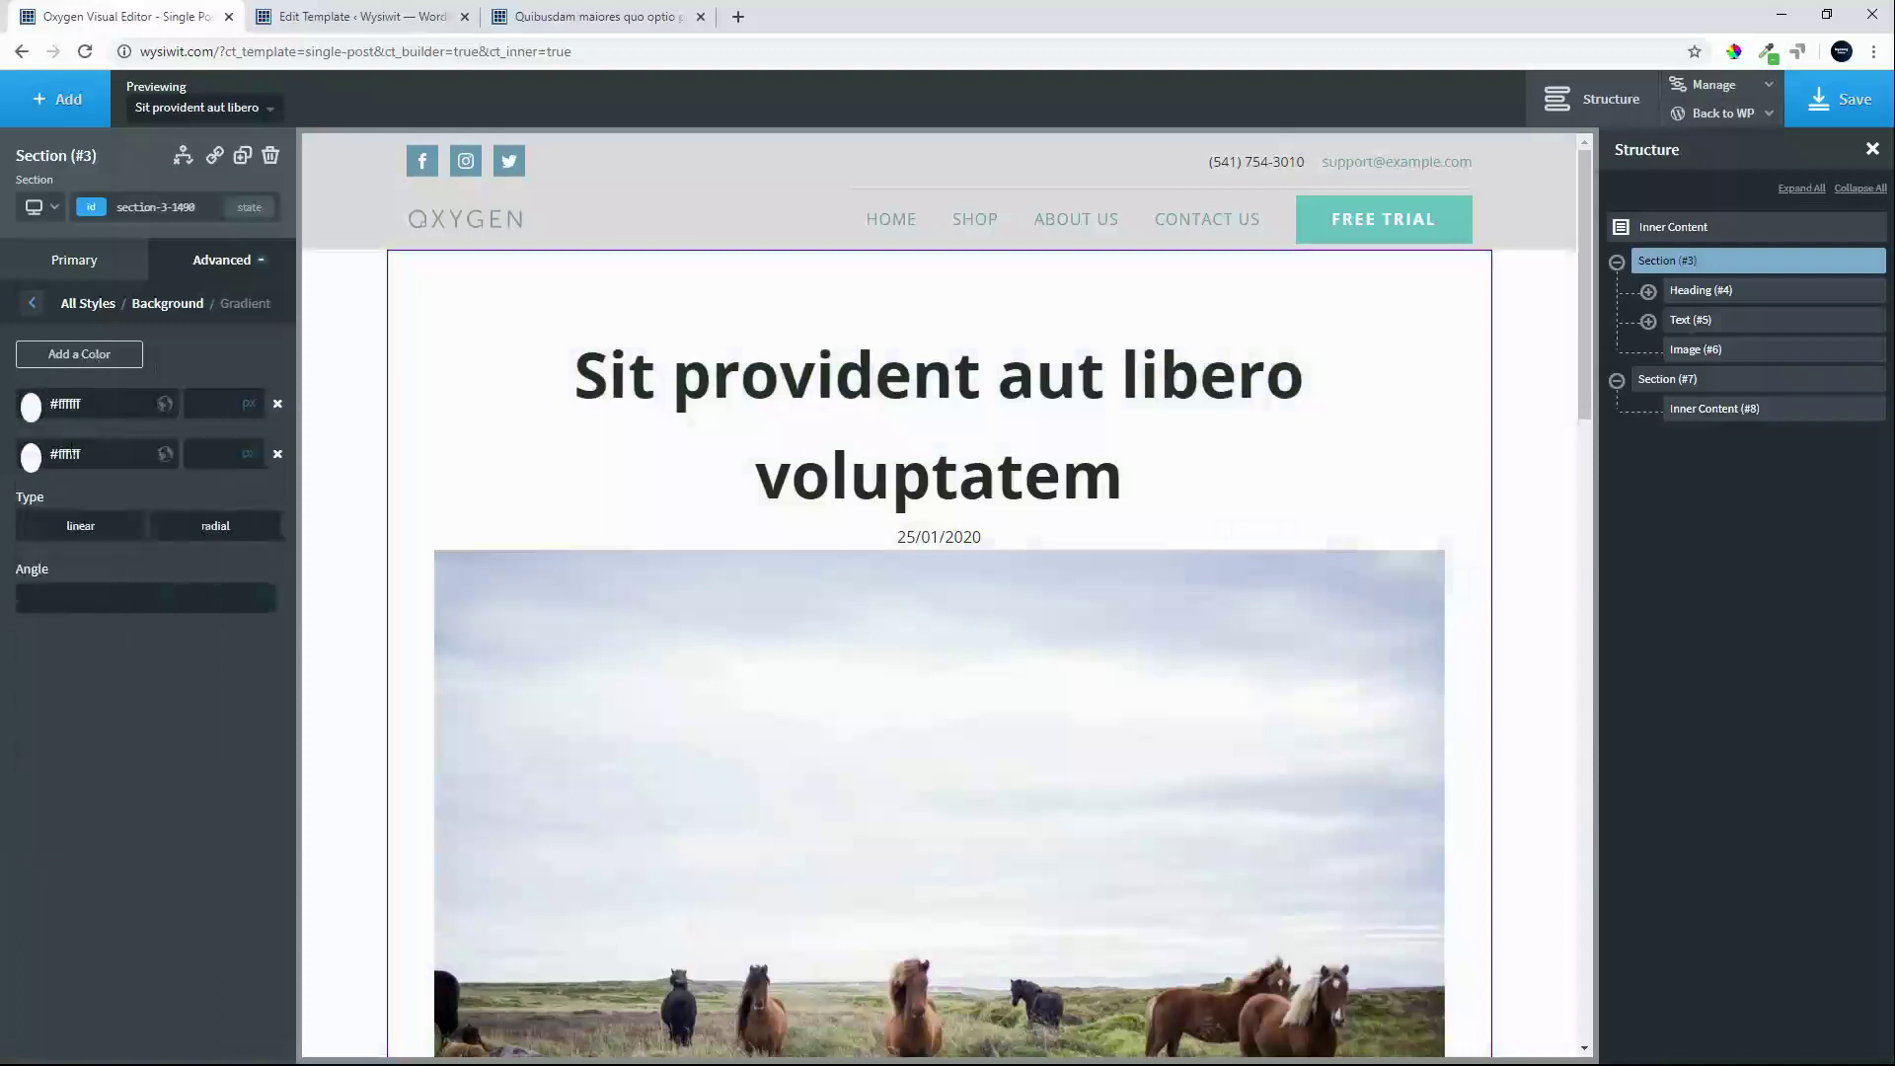
left_click(32, 407)
left_click_drag(187, 599, 45, 599)
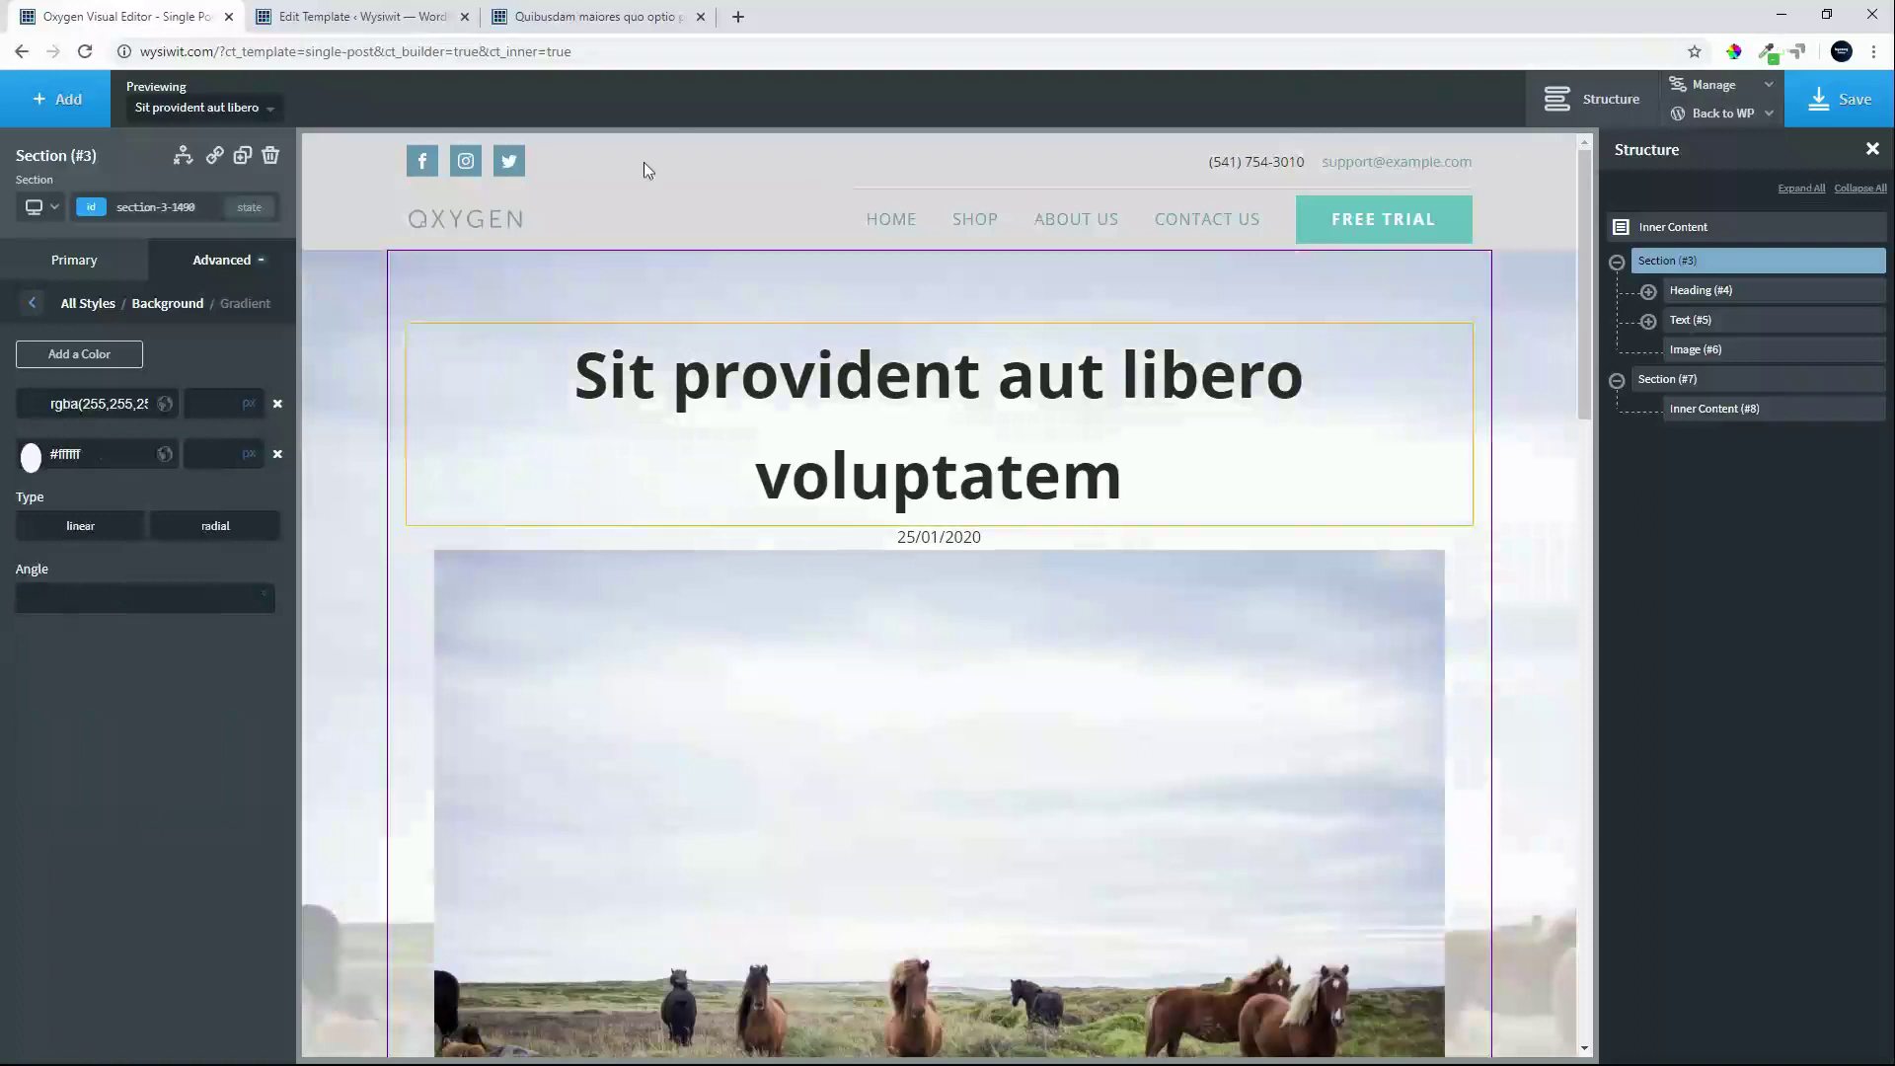
- Set the page's Overlay Header setting to Always
scroll(710, 322, "down", 1)
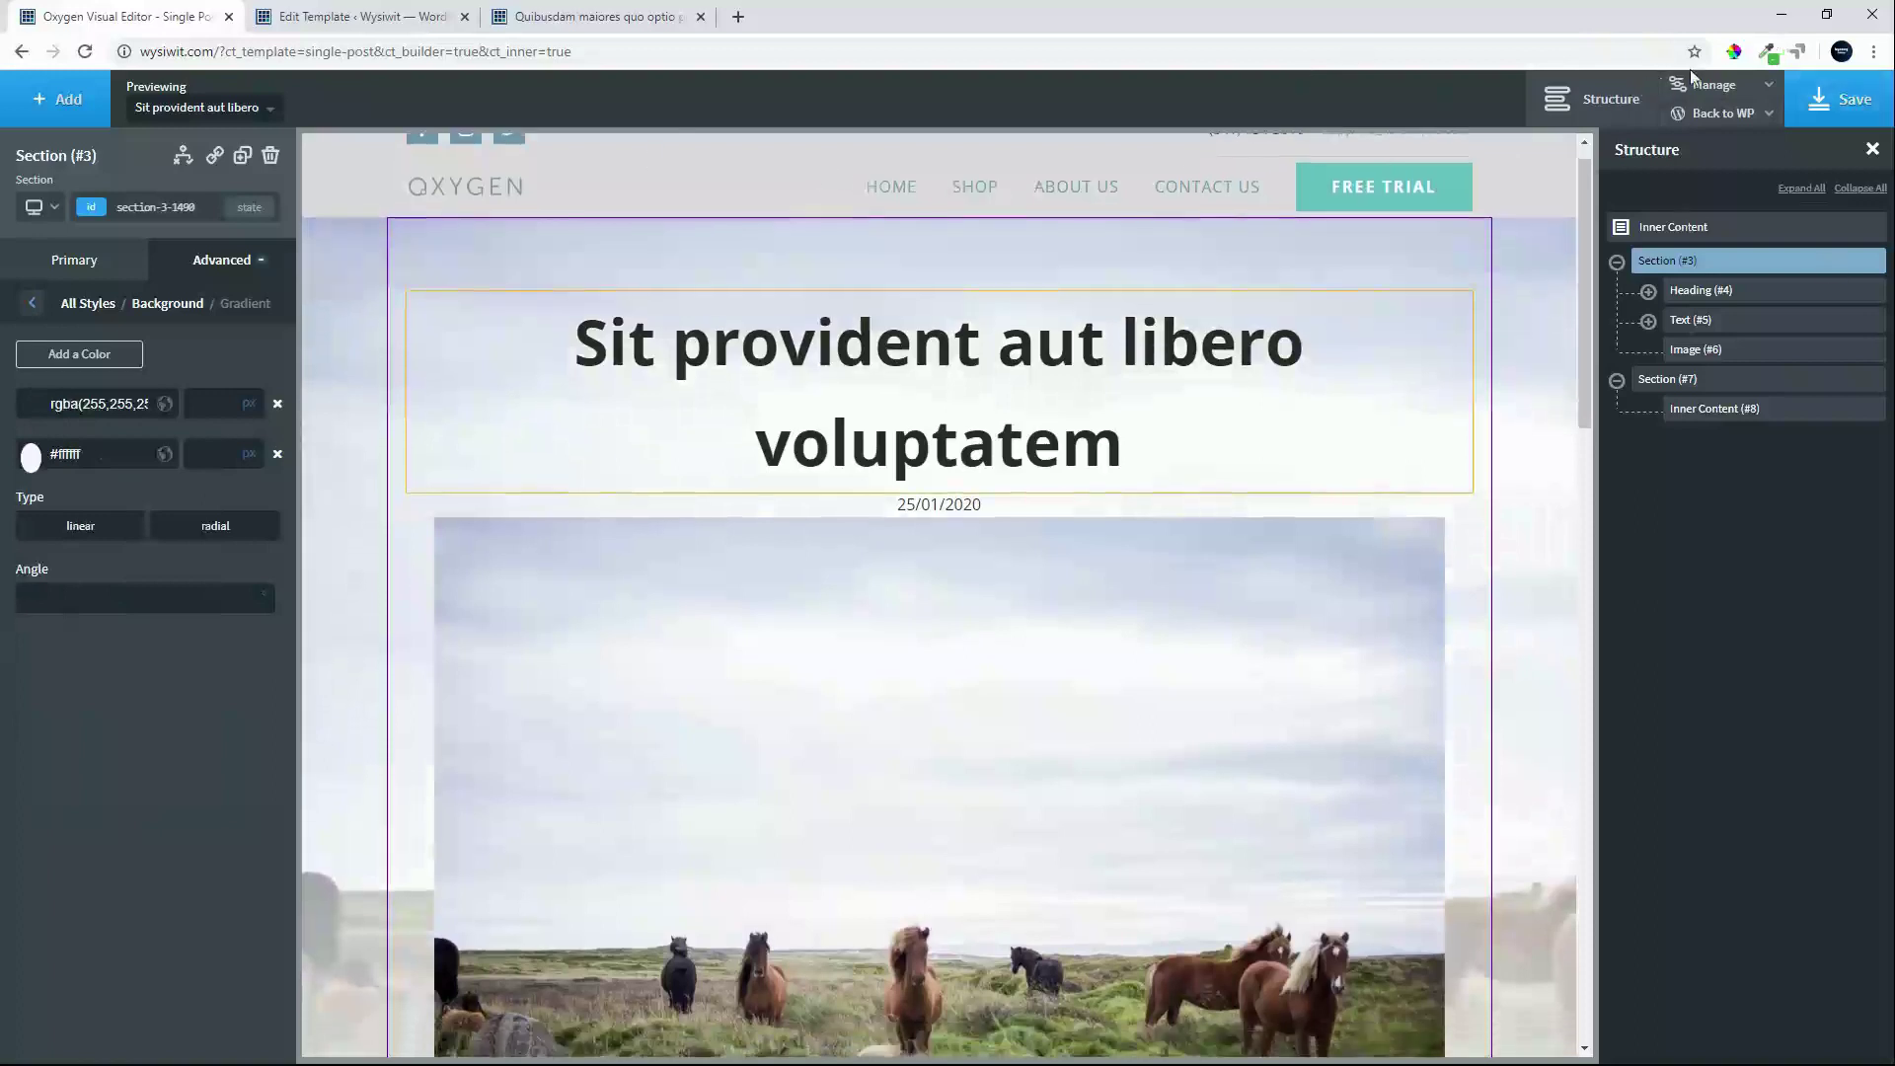
left_click(1712, 85)
left_click(1696, 114)
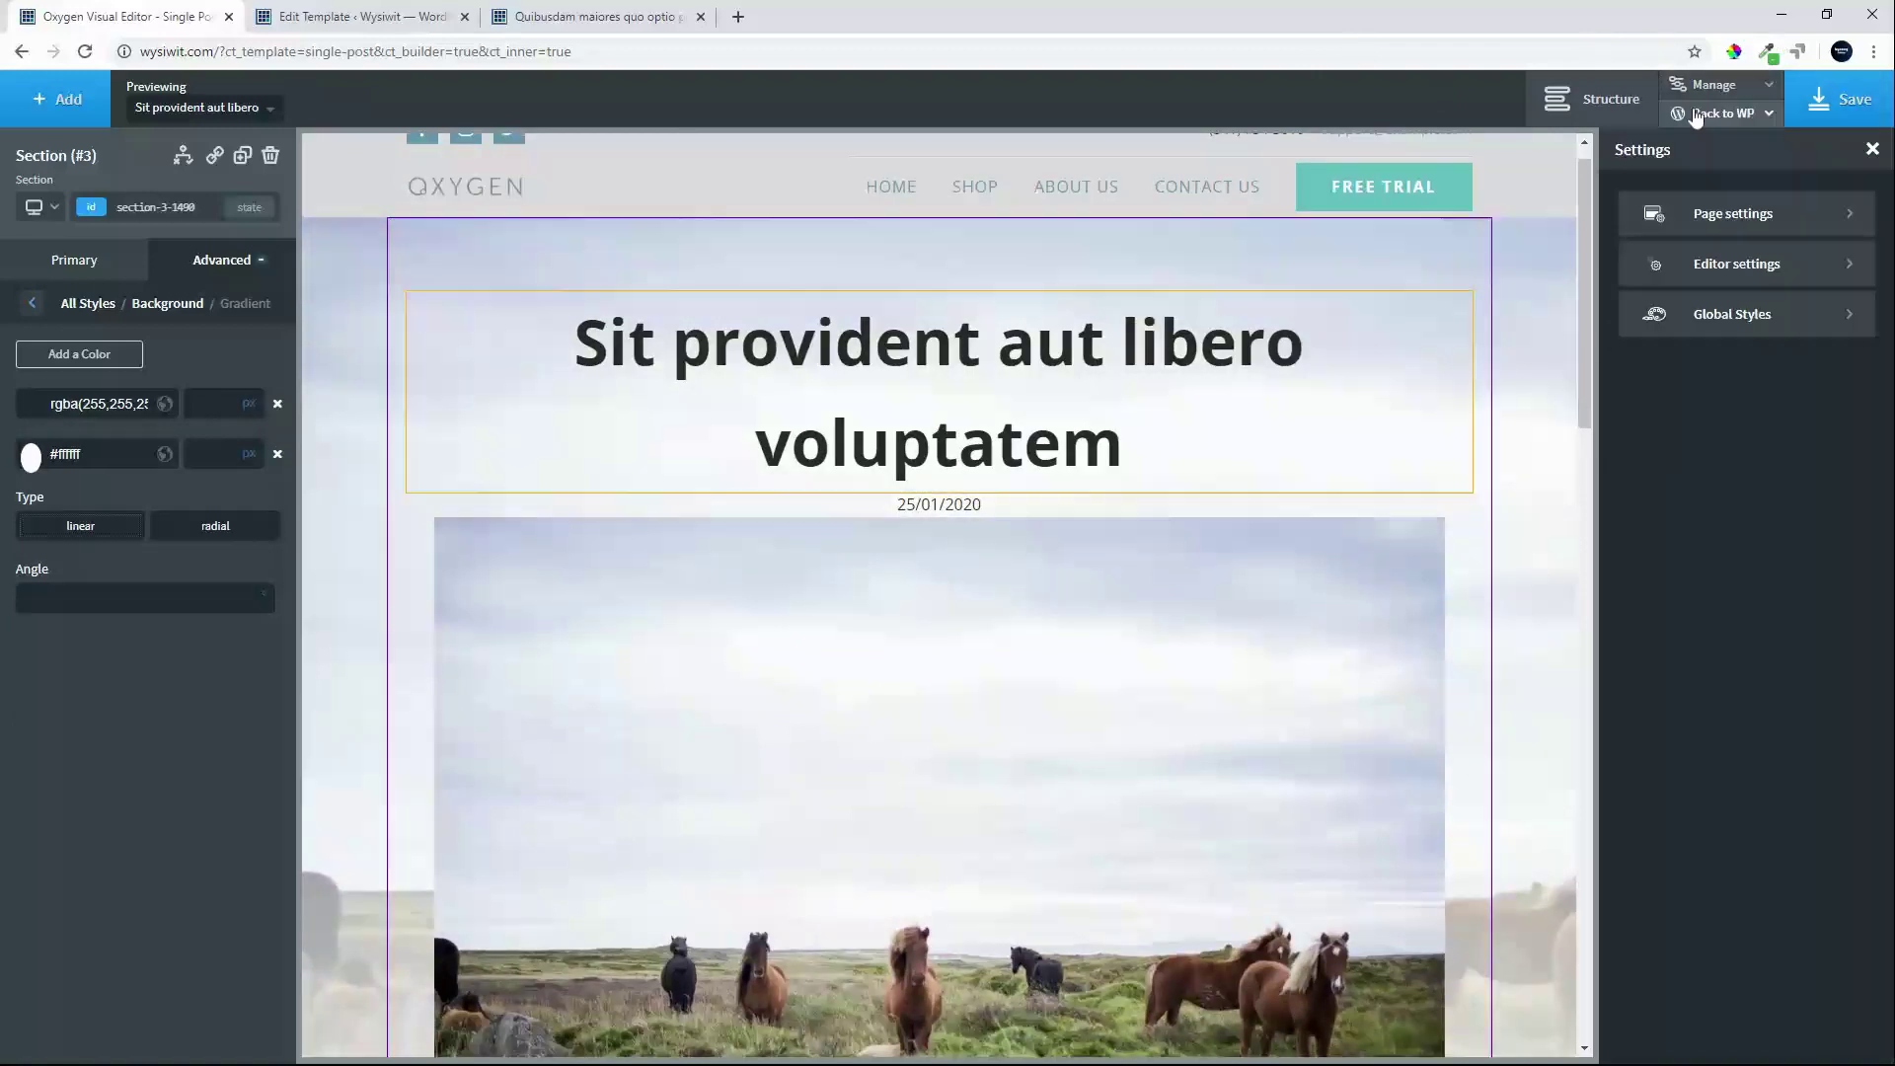
left_click(1742, 217)
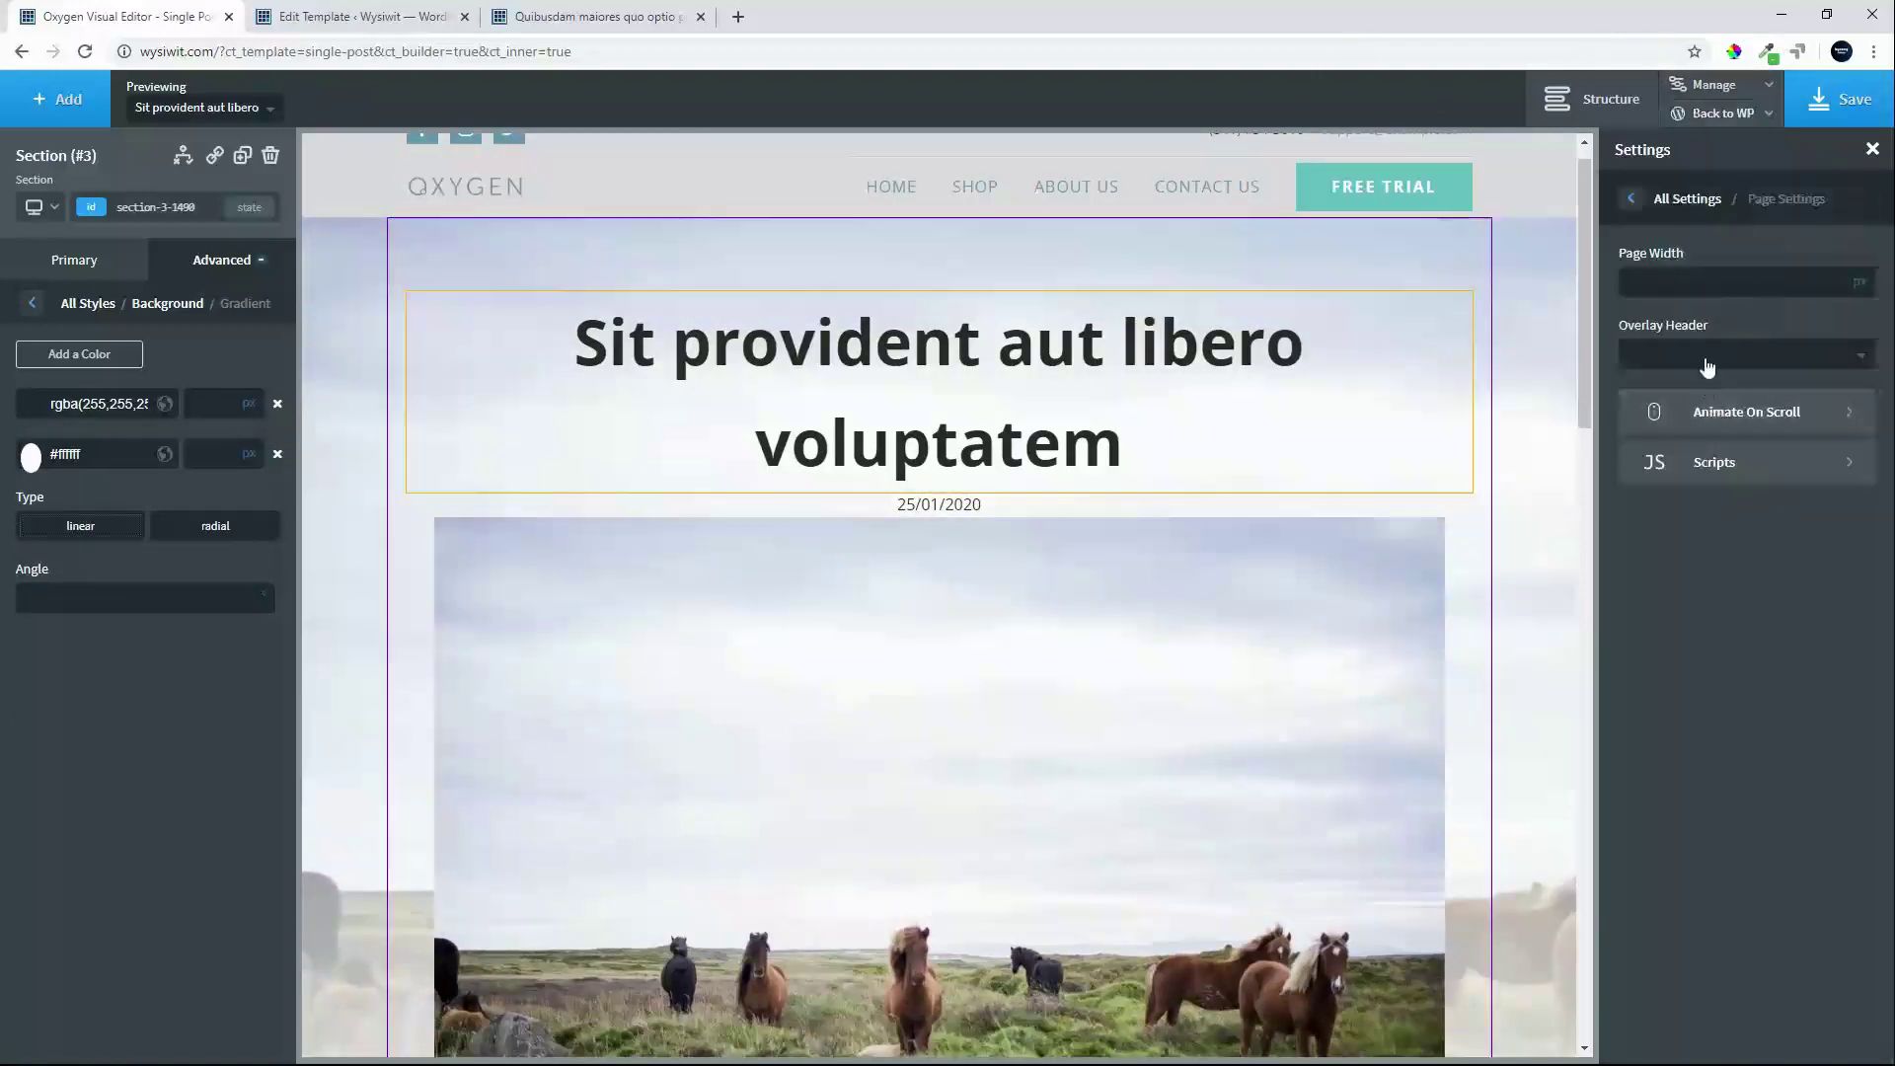
left_click(1708, 357)
left_click(1648, 555)
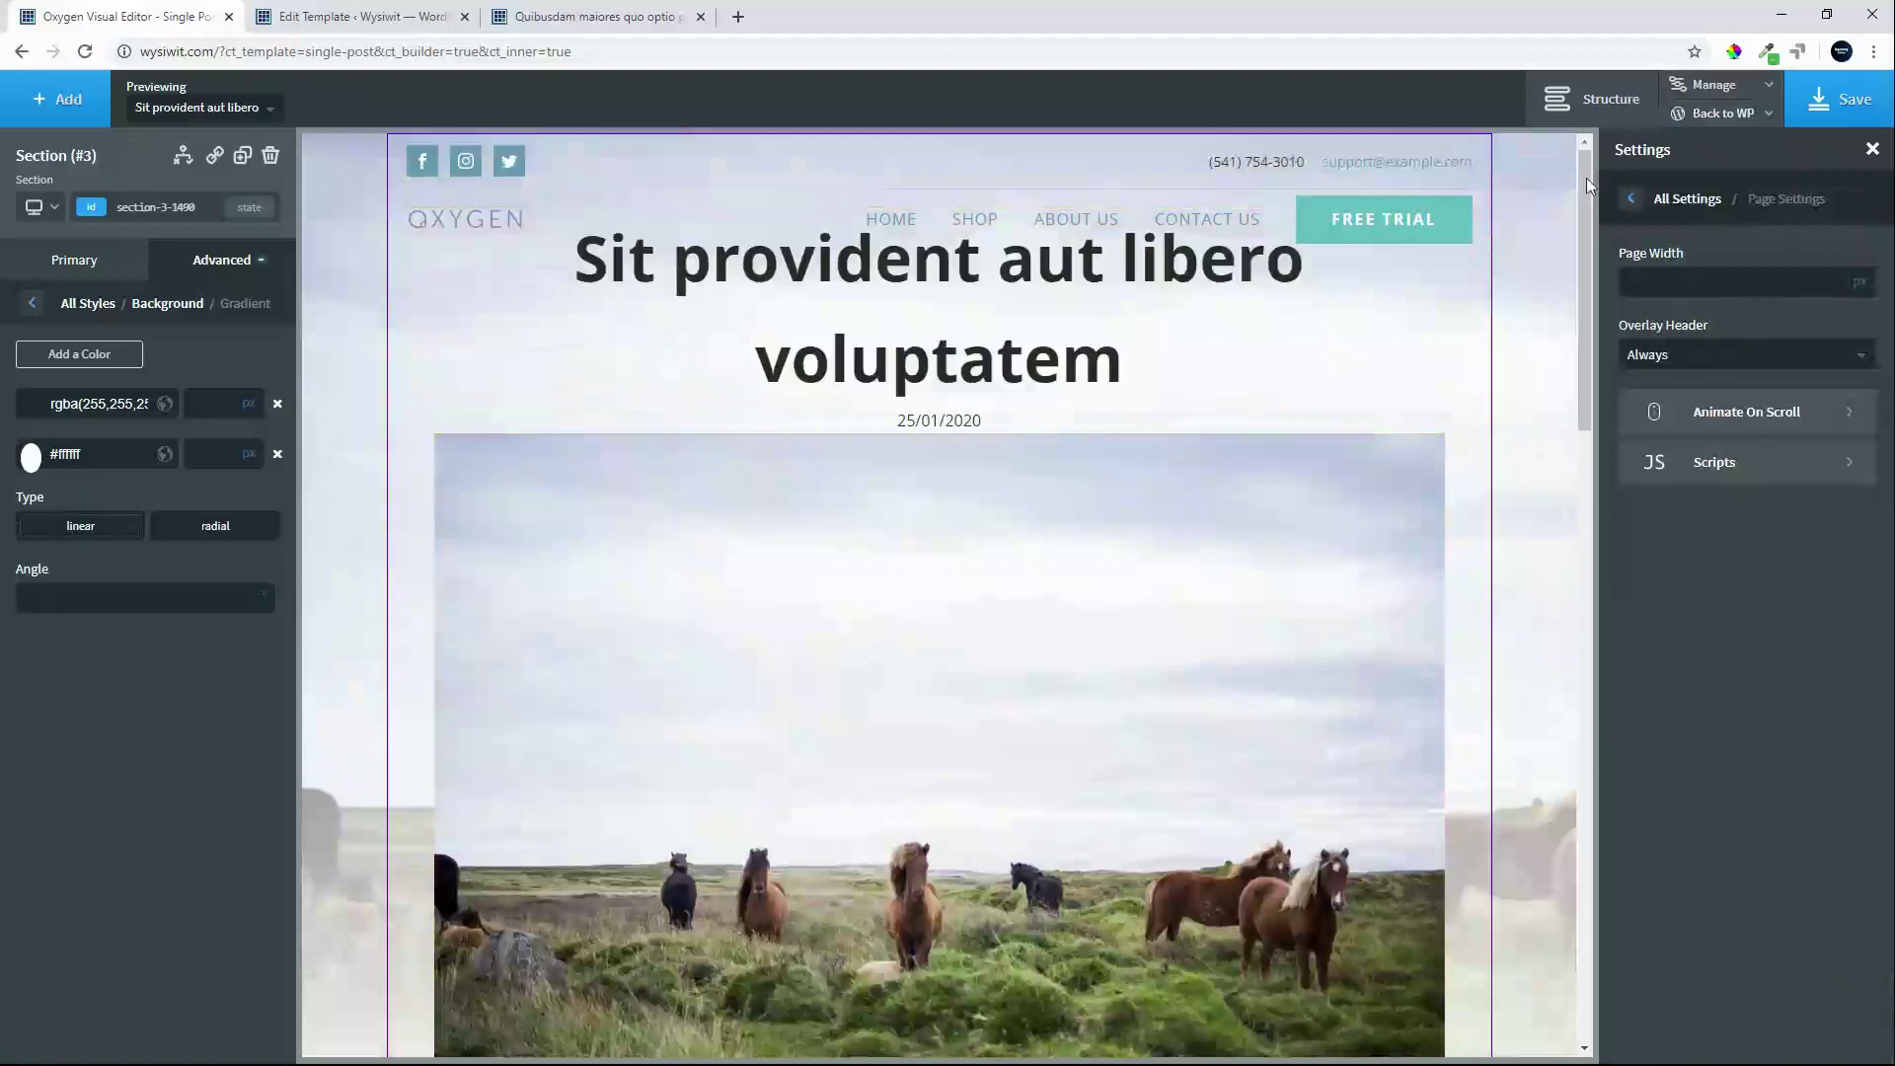
- Give the first section a top padding of 200
left_click(1591, 99)
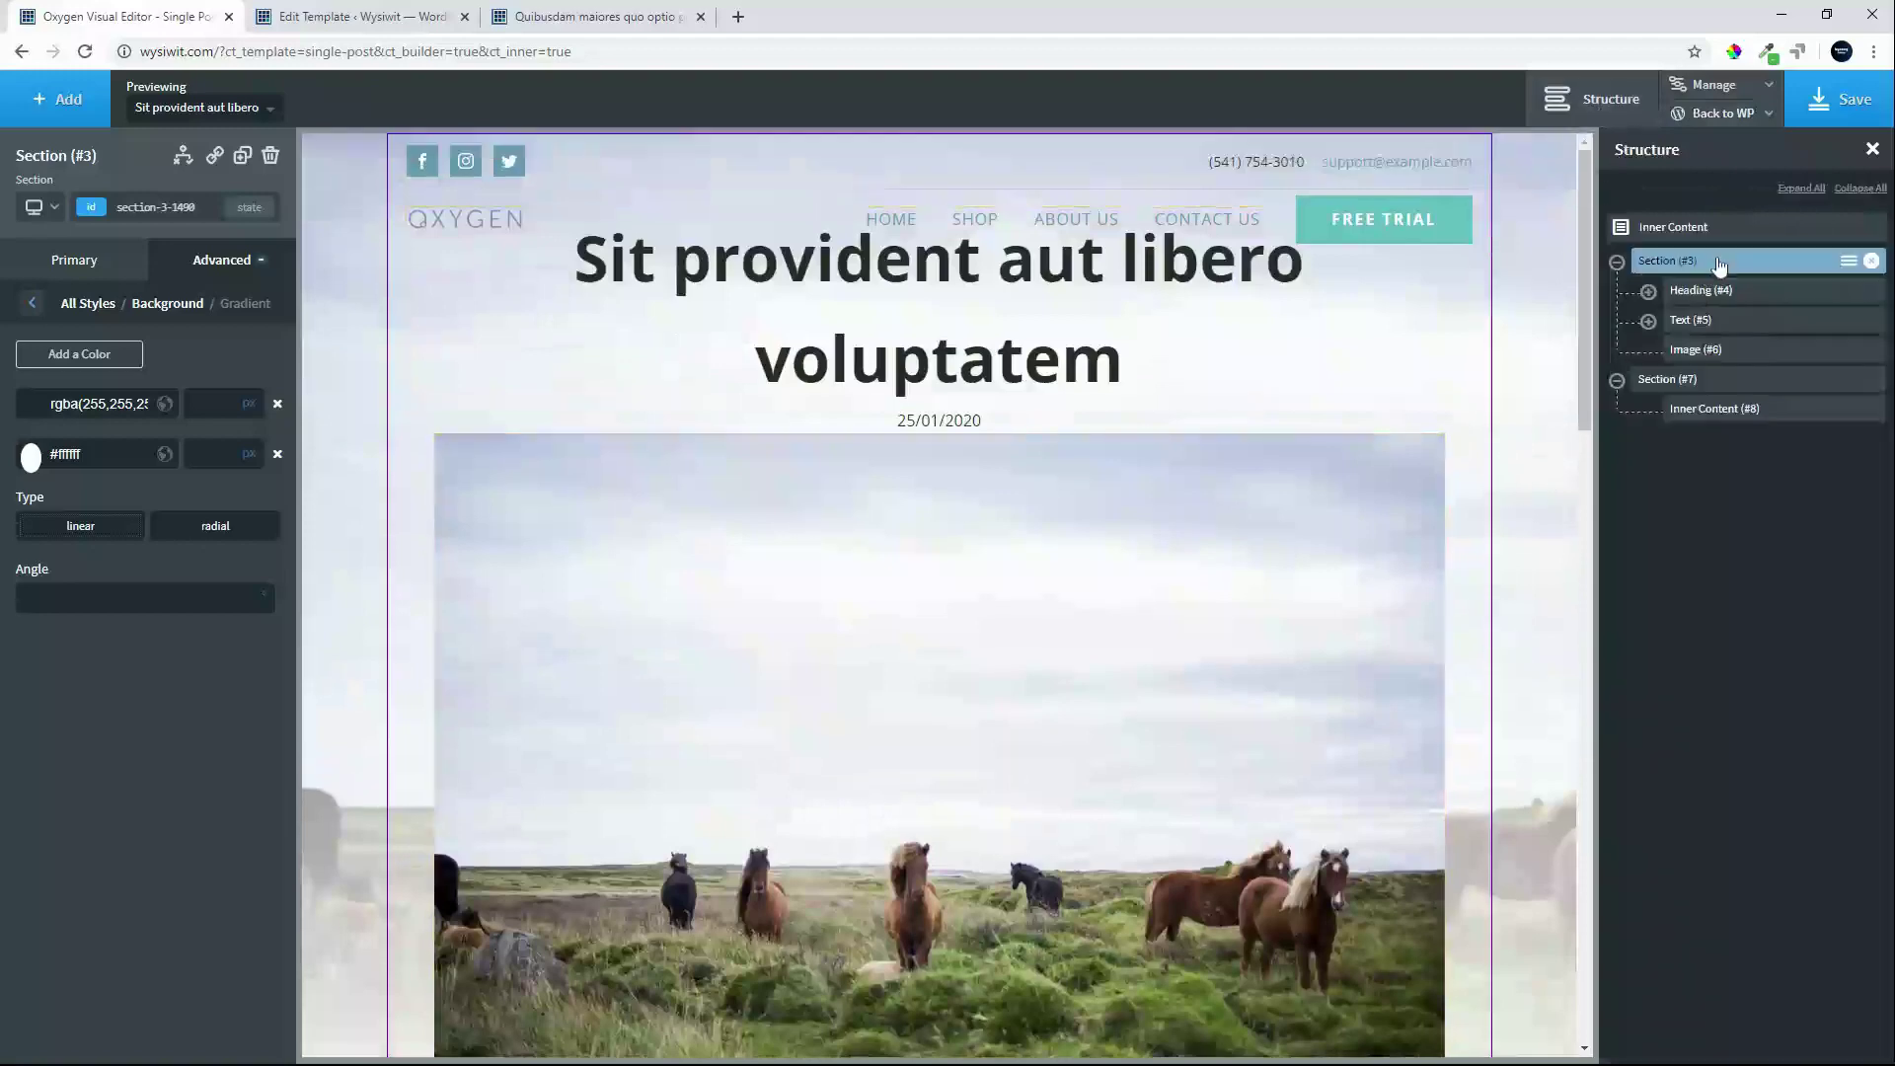
left_click(87, 267)
left_click(201, 266)
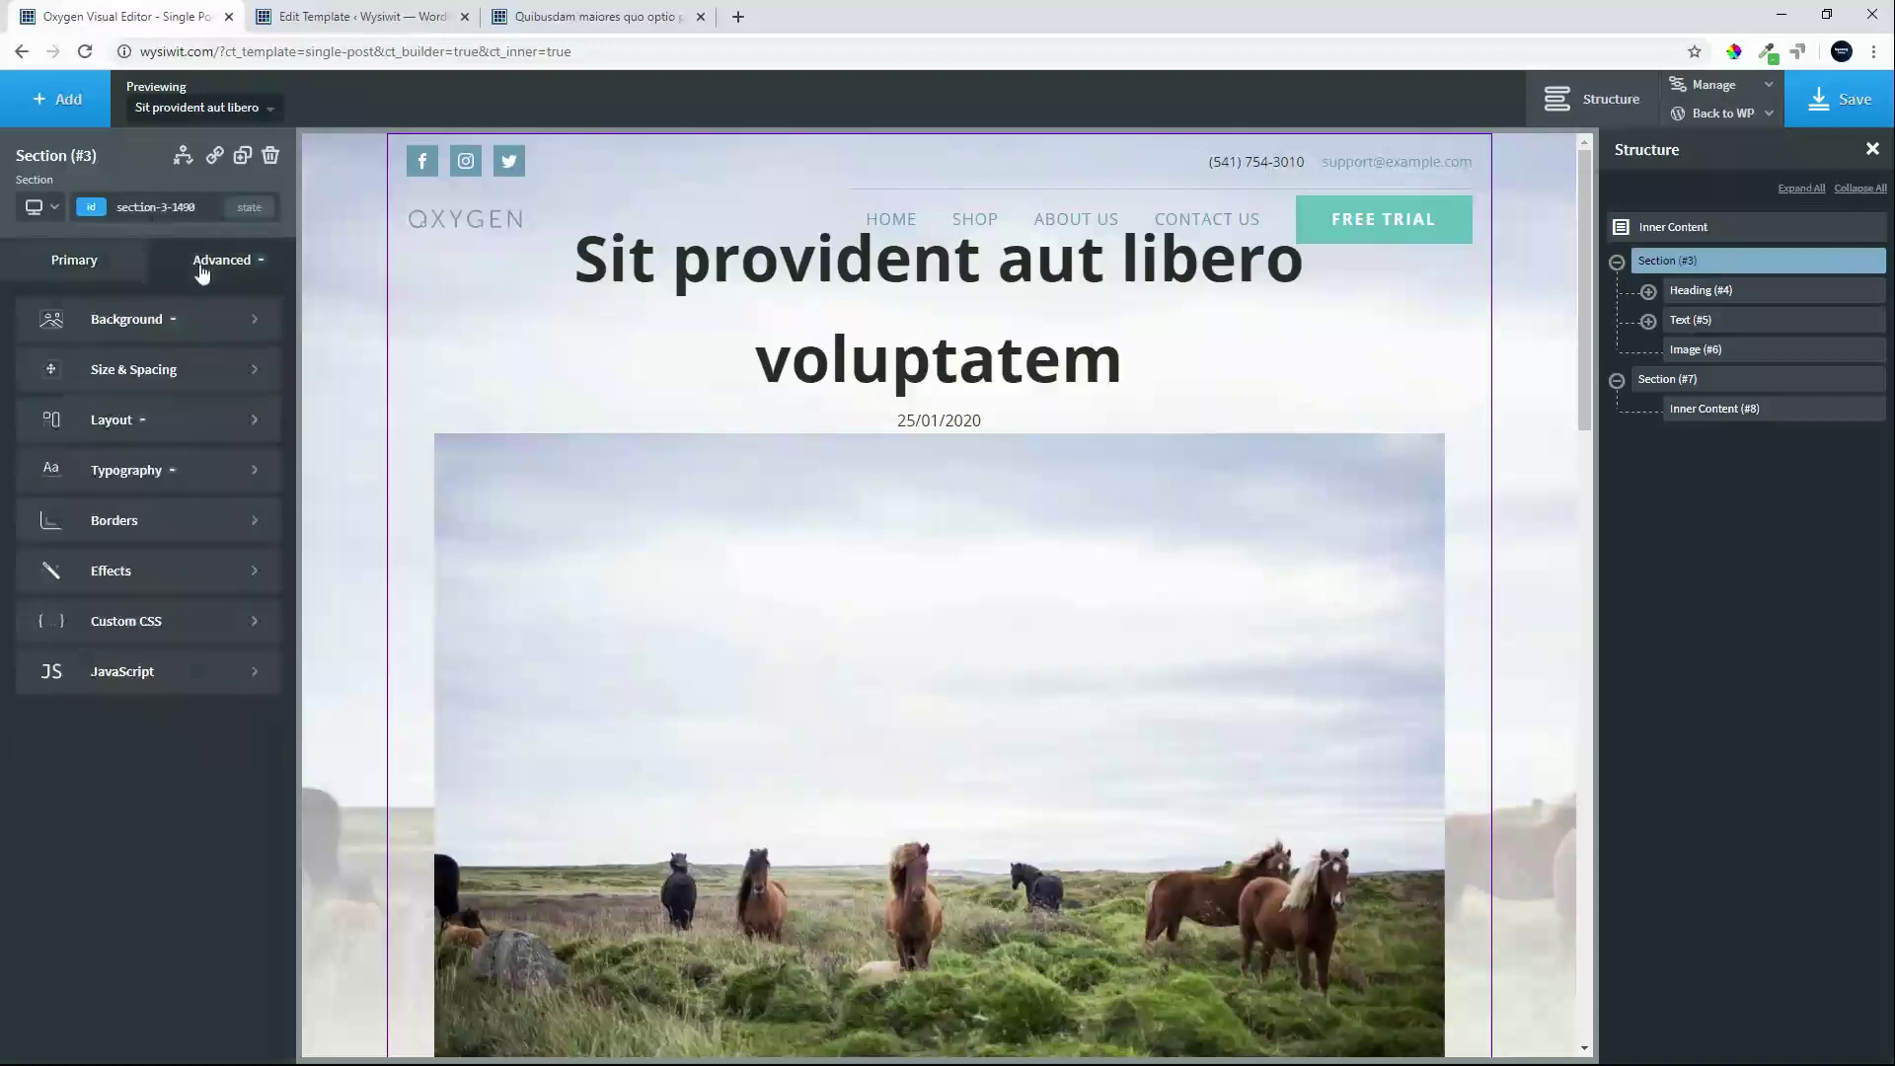
left_click(133, 380)
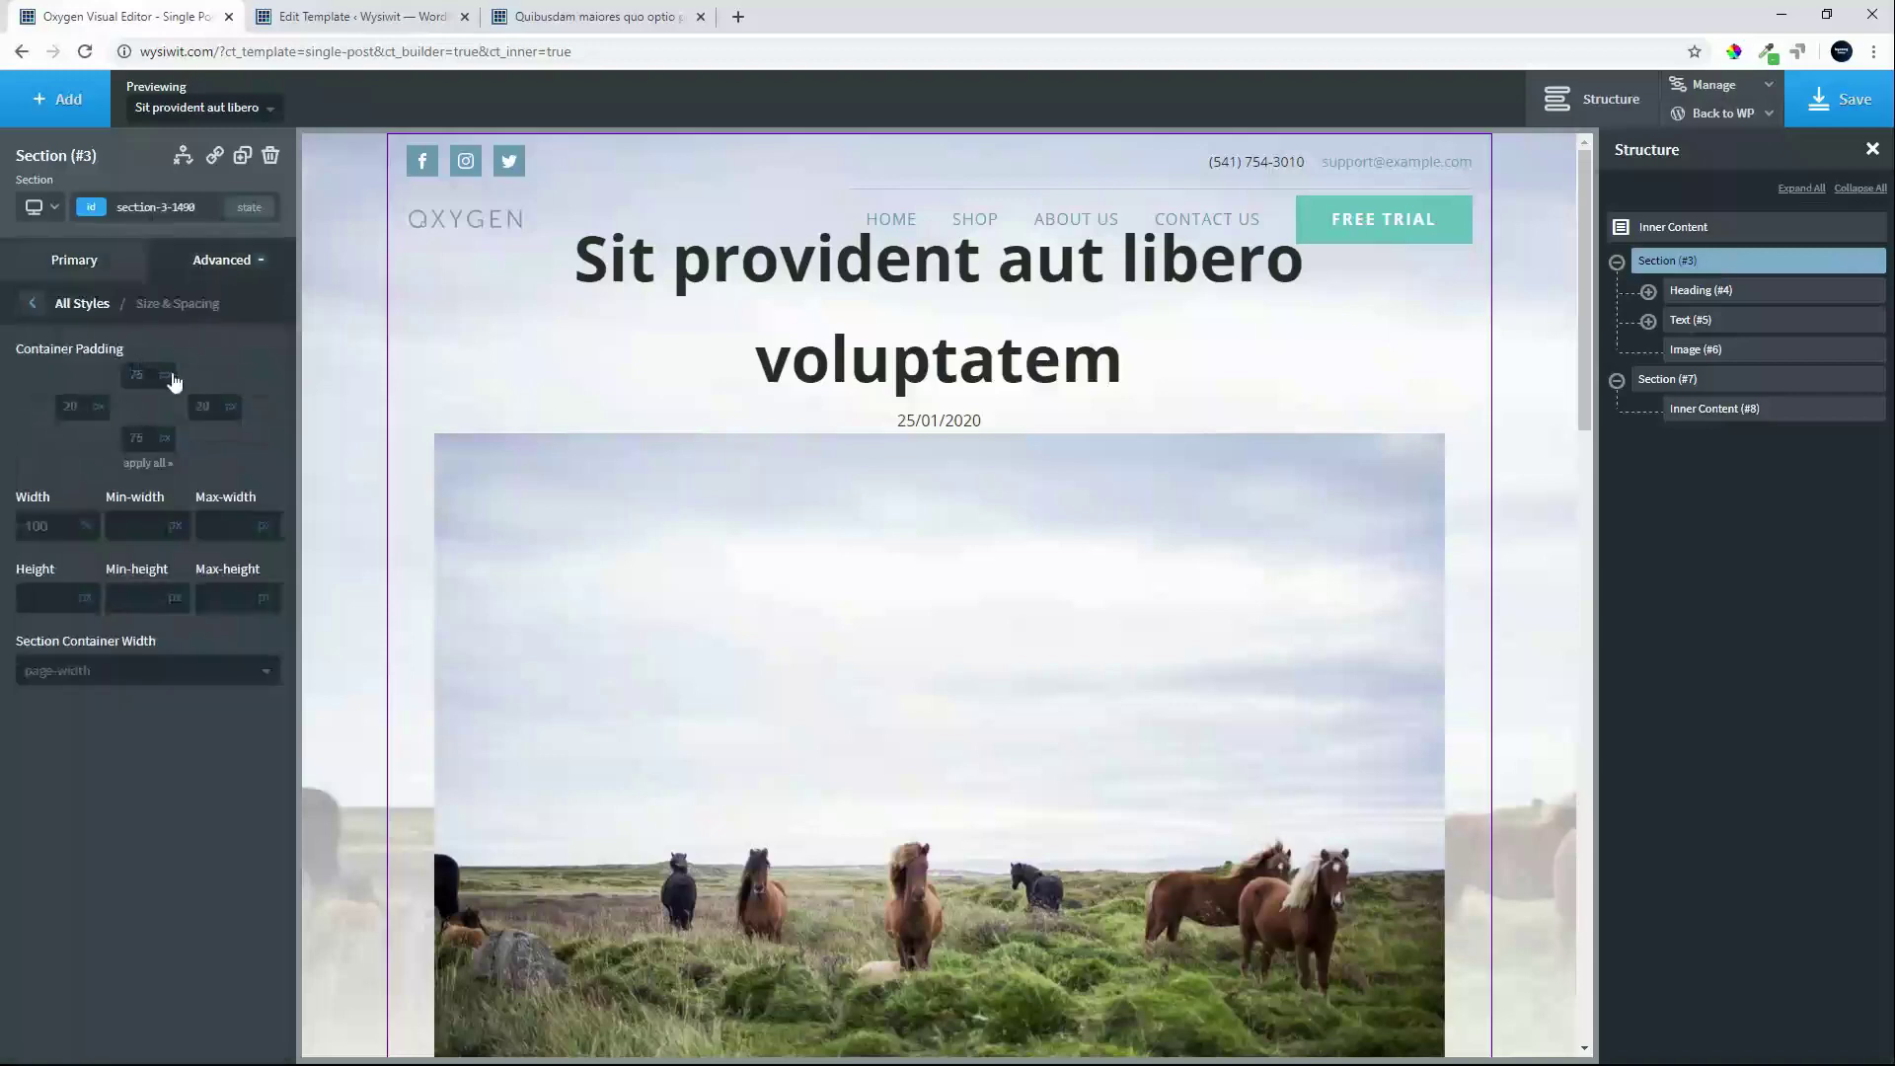
left_click(173, 376)
type("200")
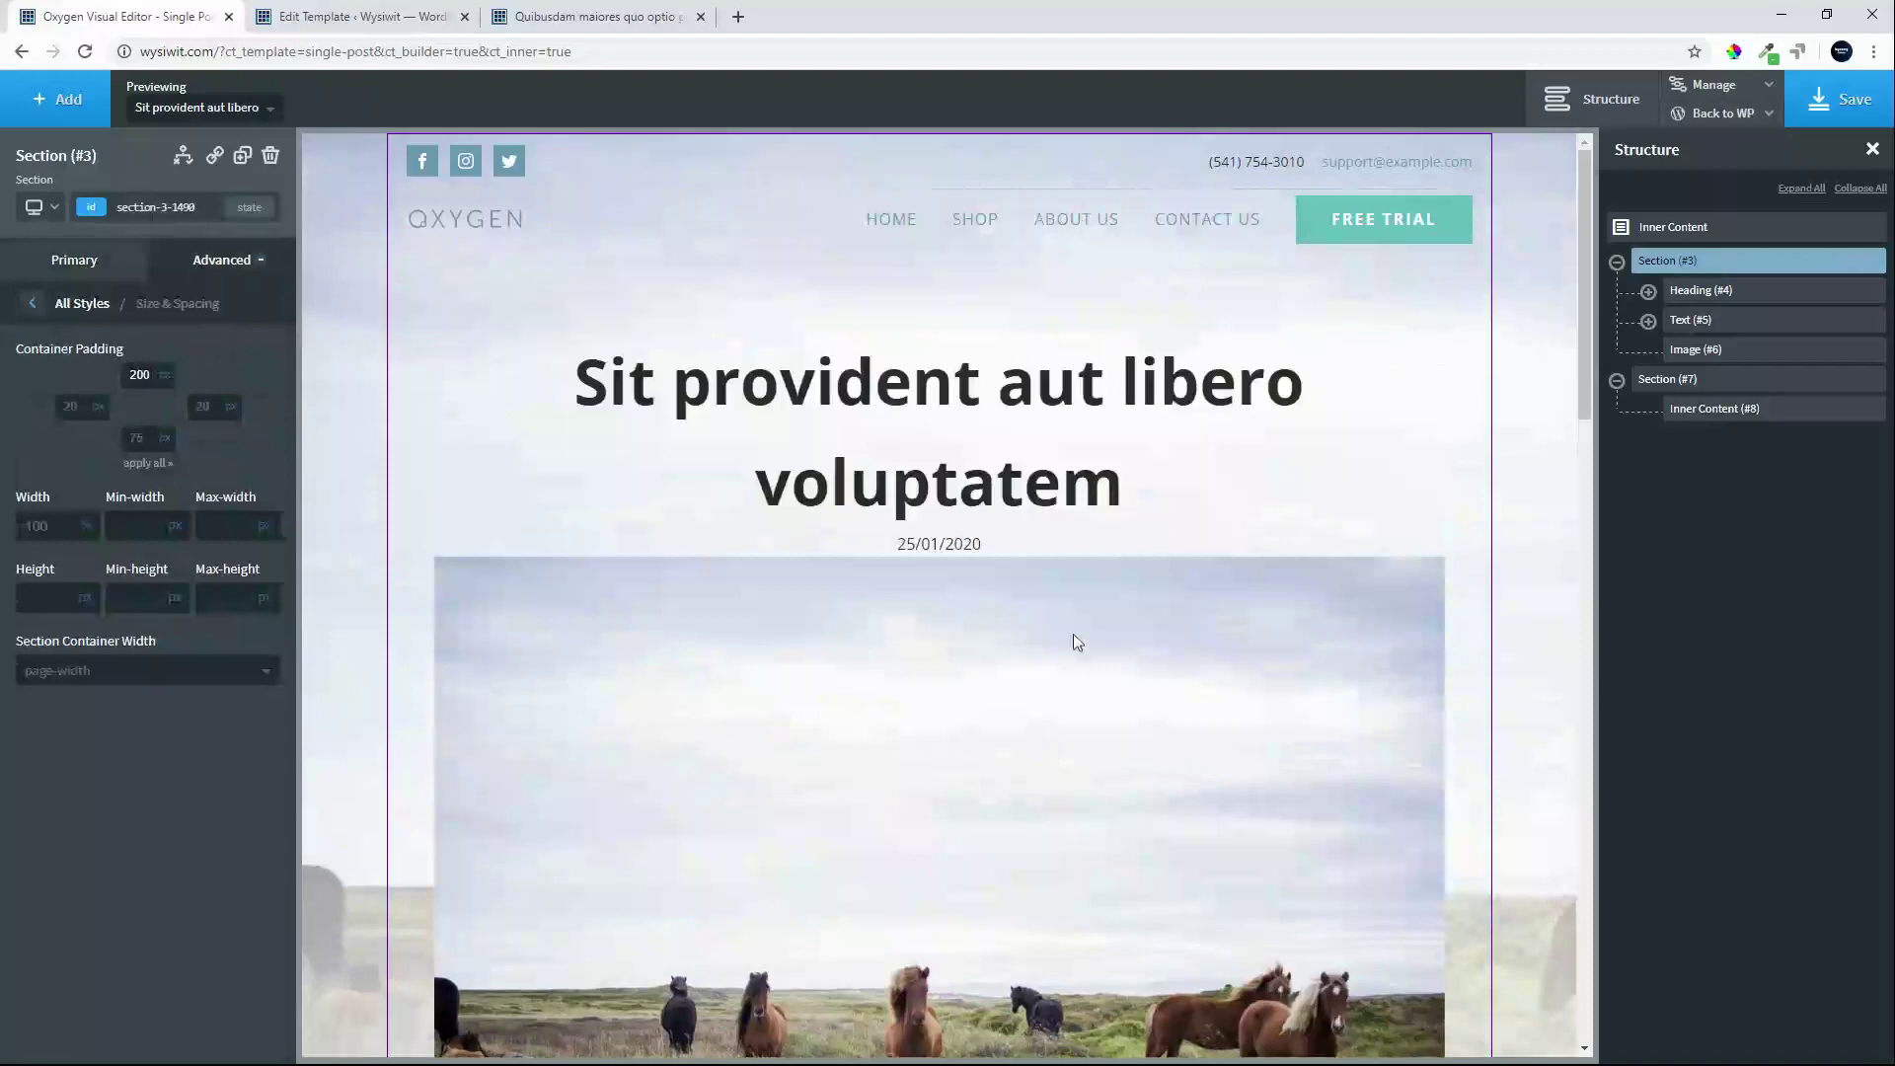
left_click(1649, 291)
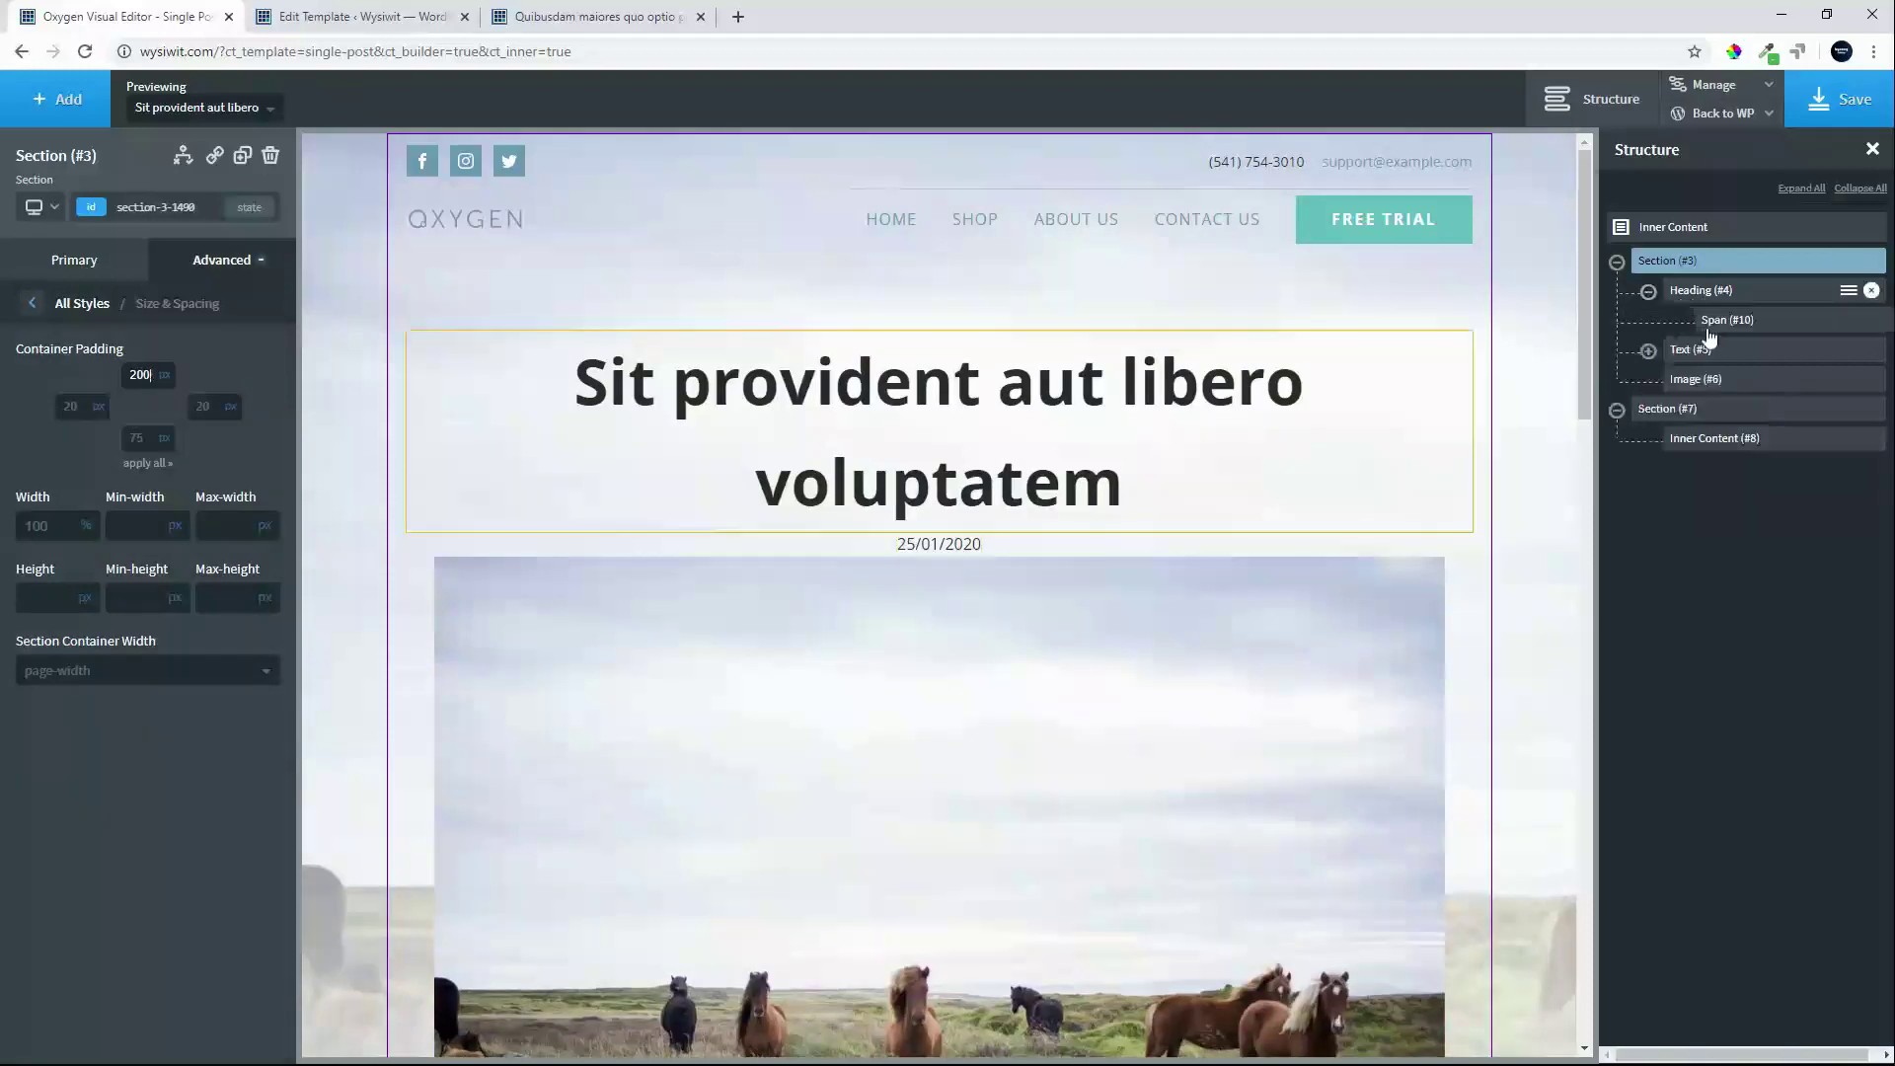
- Give the title heading a semi-transparent white background, rgba(255,255,255,0.53)
left_click(1723, 291)
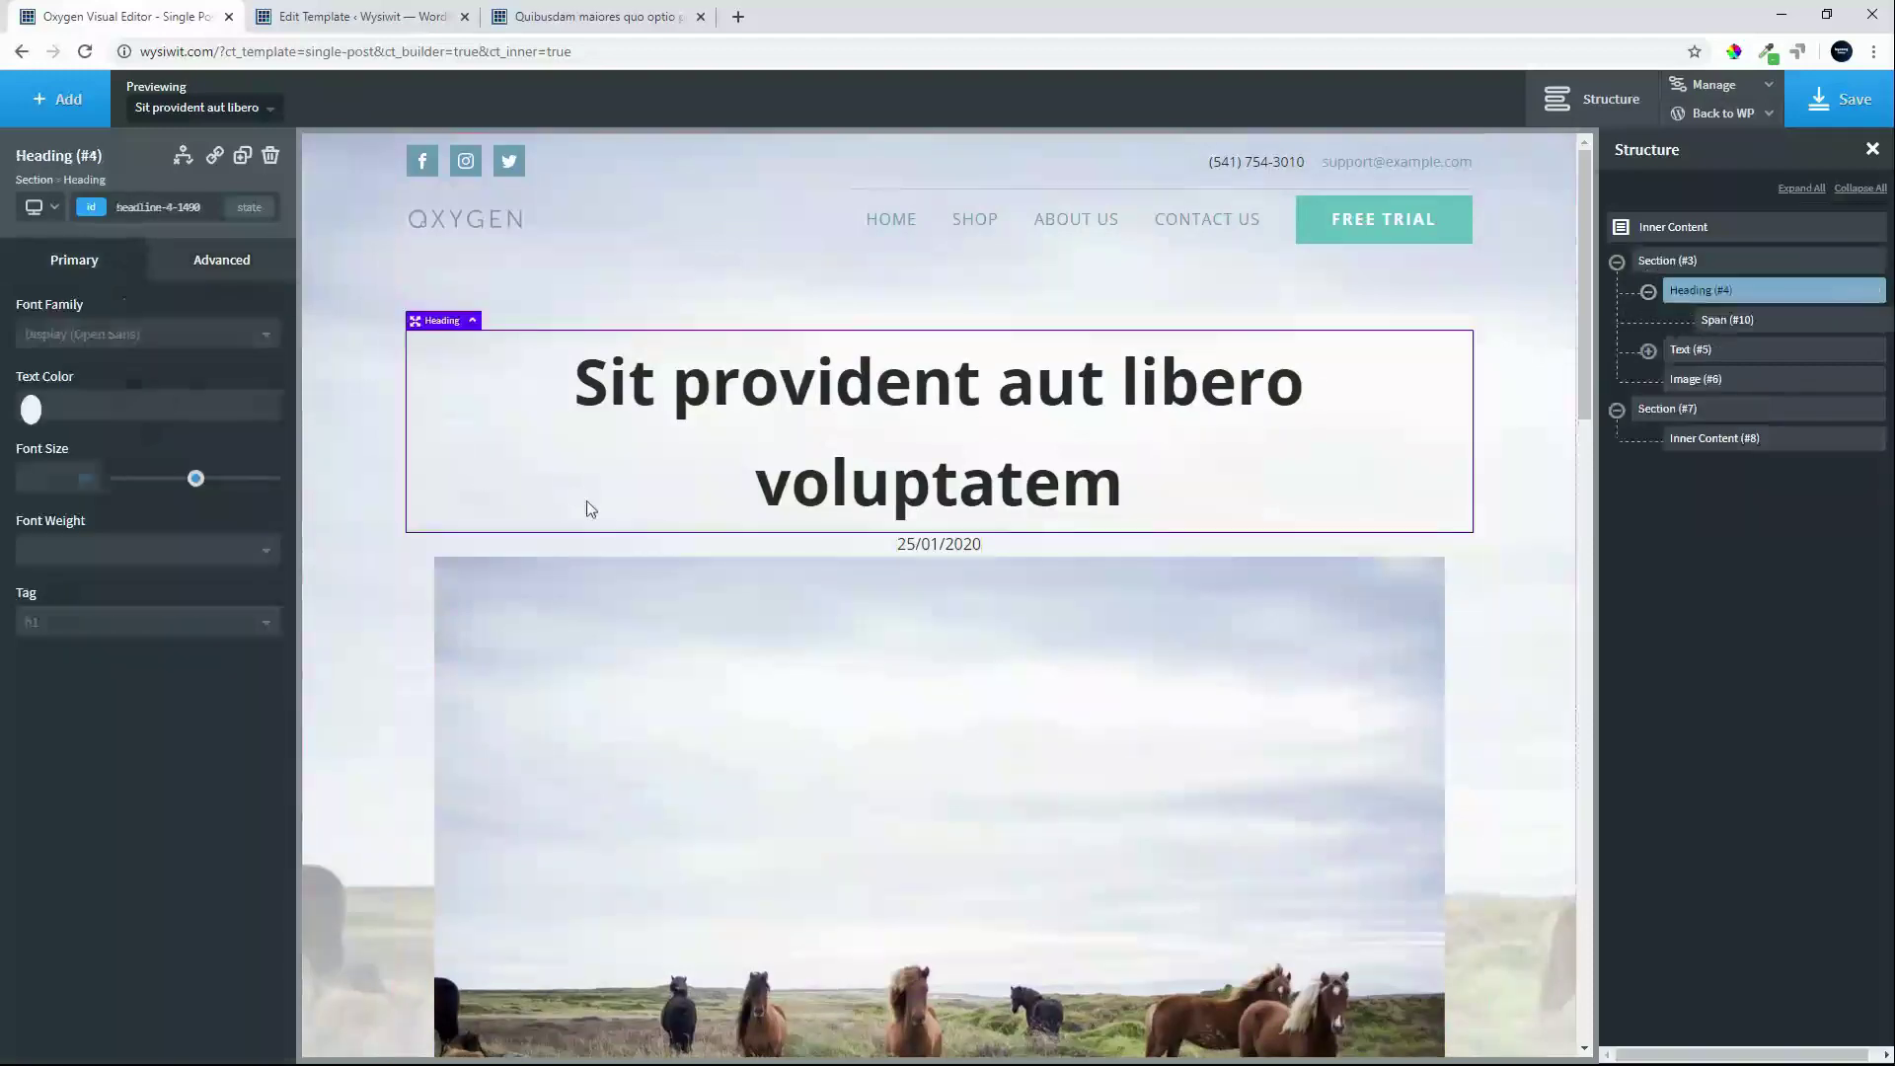
left_click(214, 278)
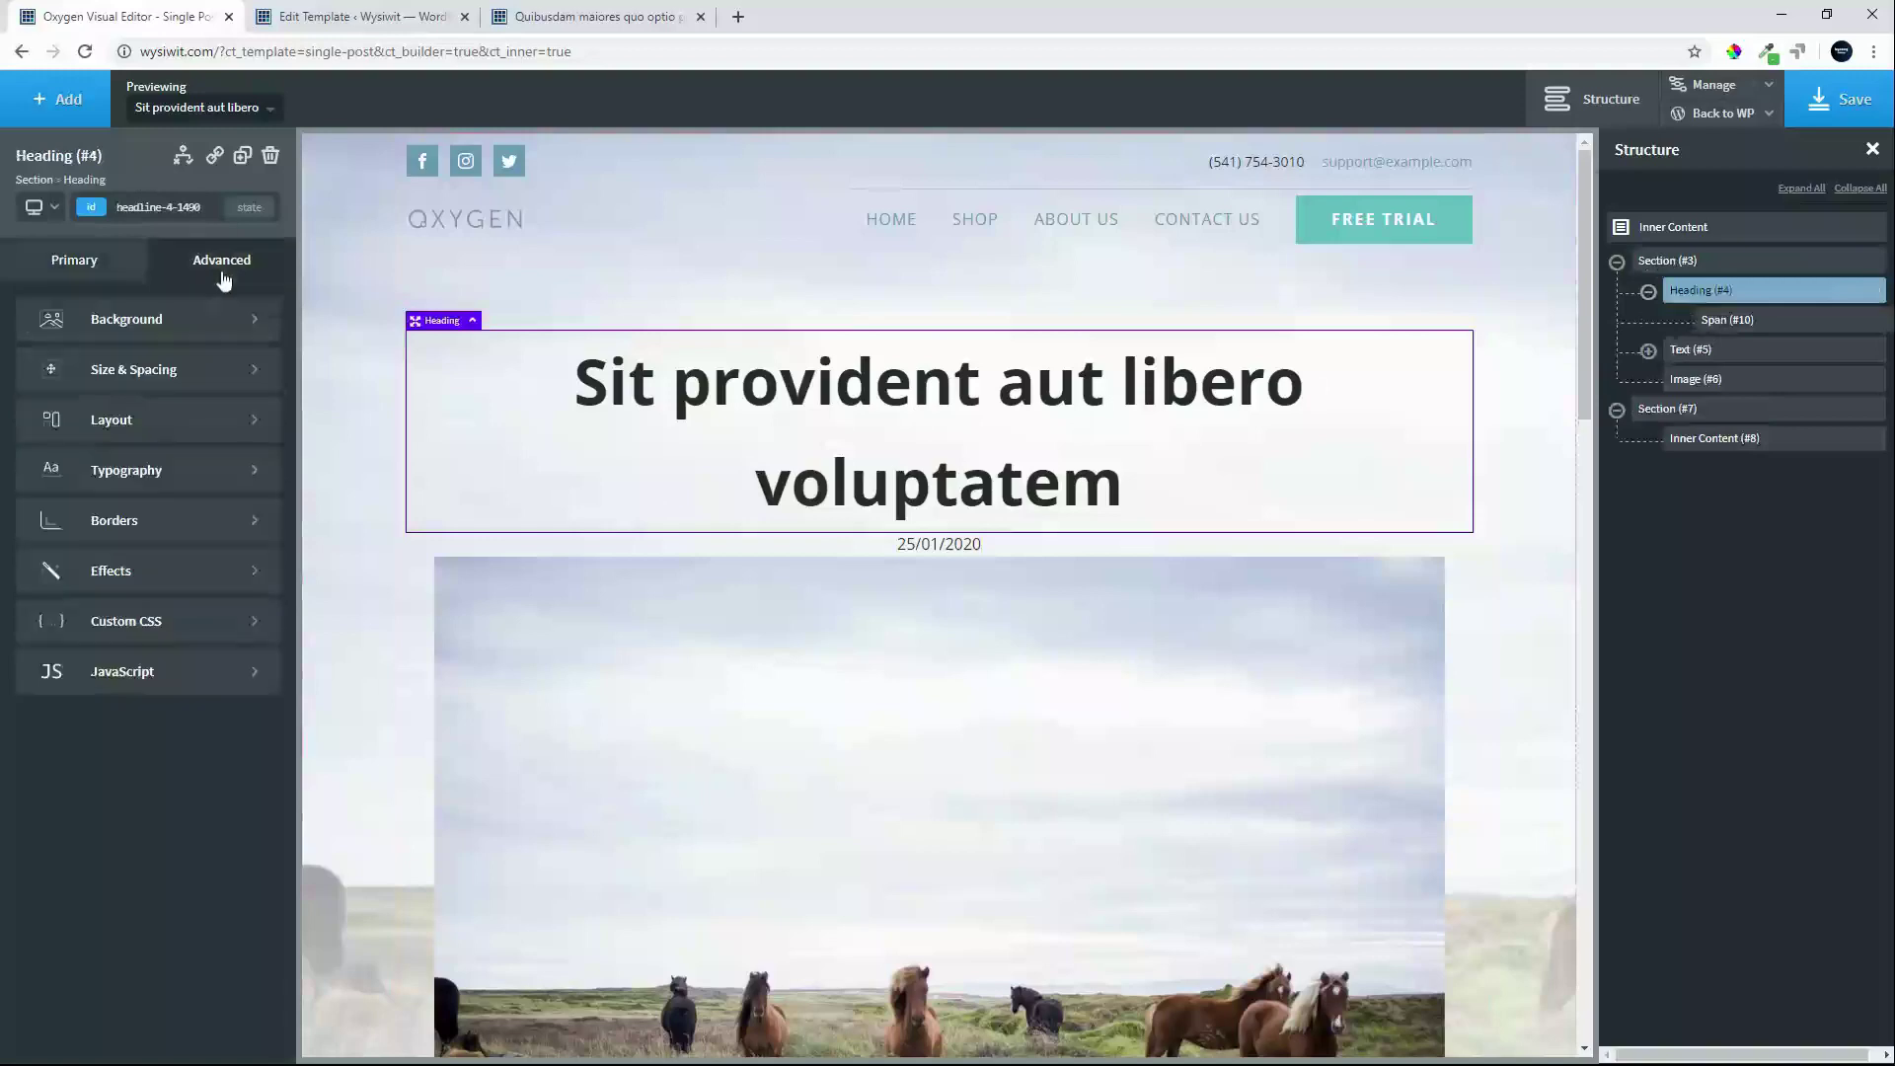
left_click(150, 326)
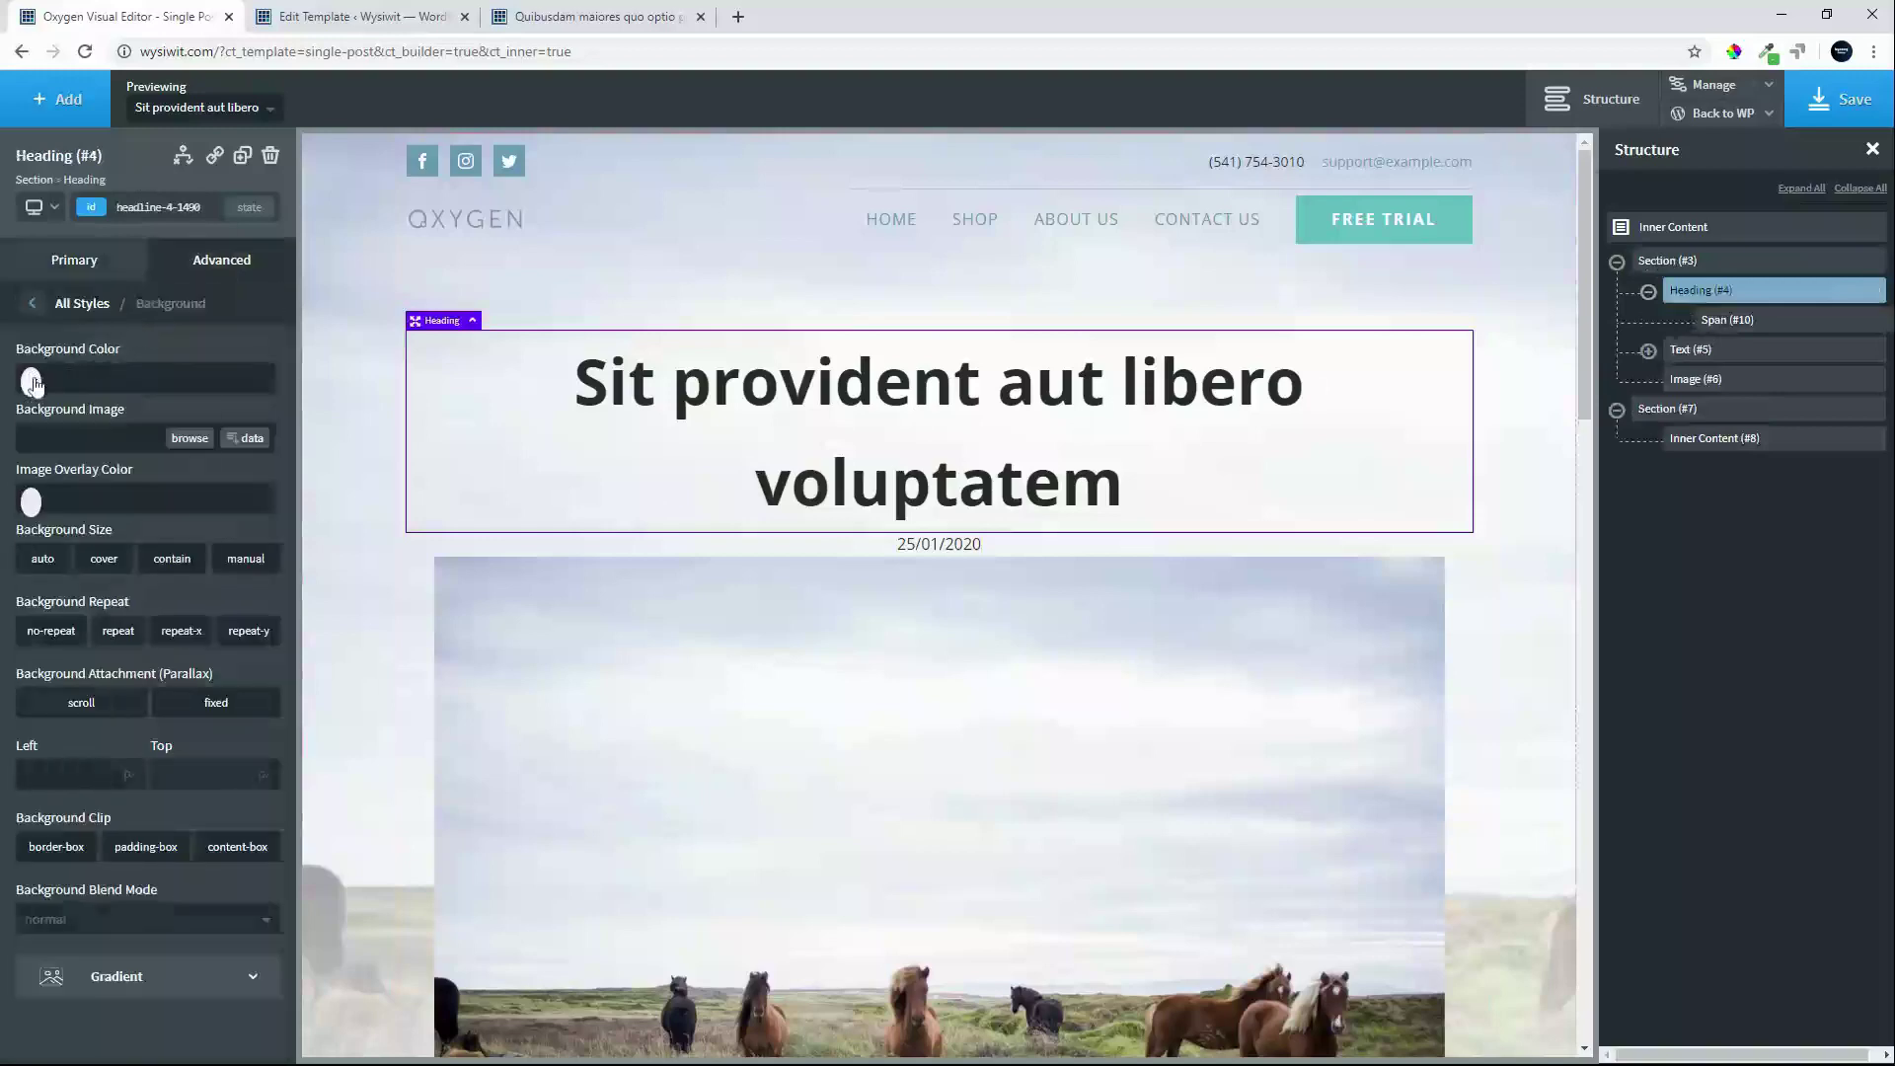
left_click(31, 382)
left_click(55, 453)
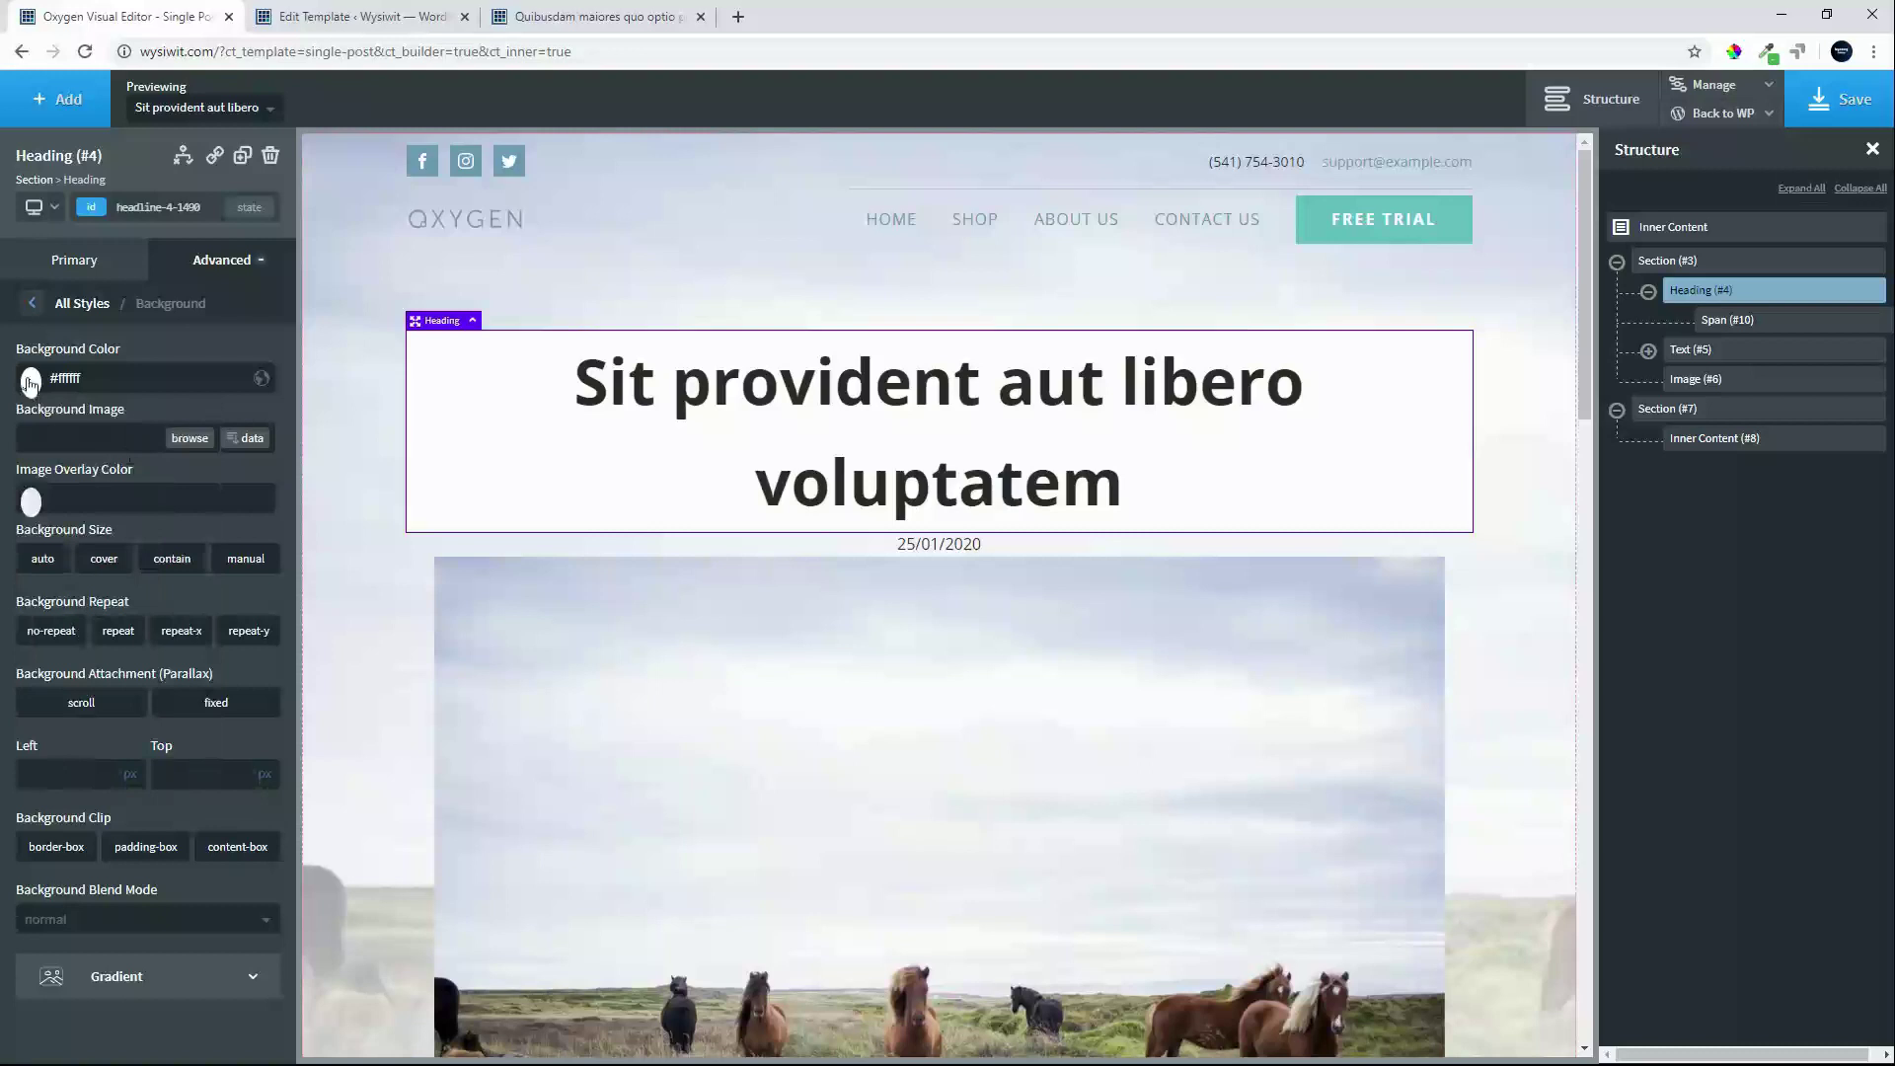
left_click(30, 382)
left_click_drag(175, 575, 131, 589)
left_click(251, 318)
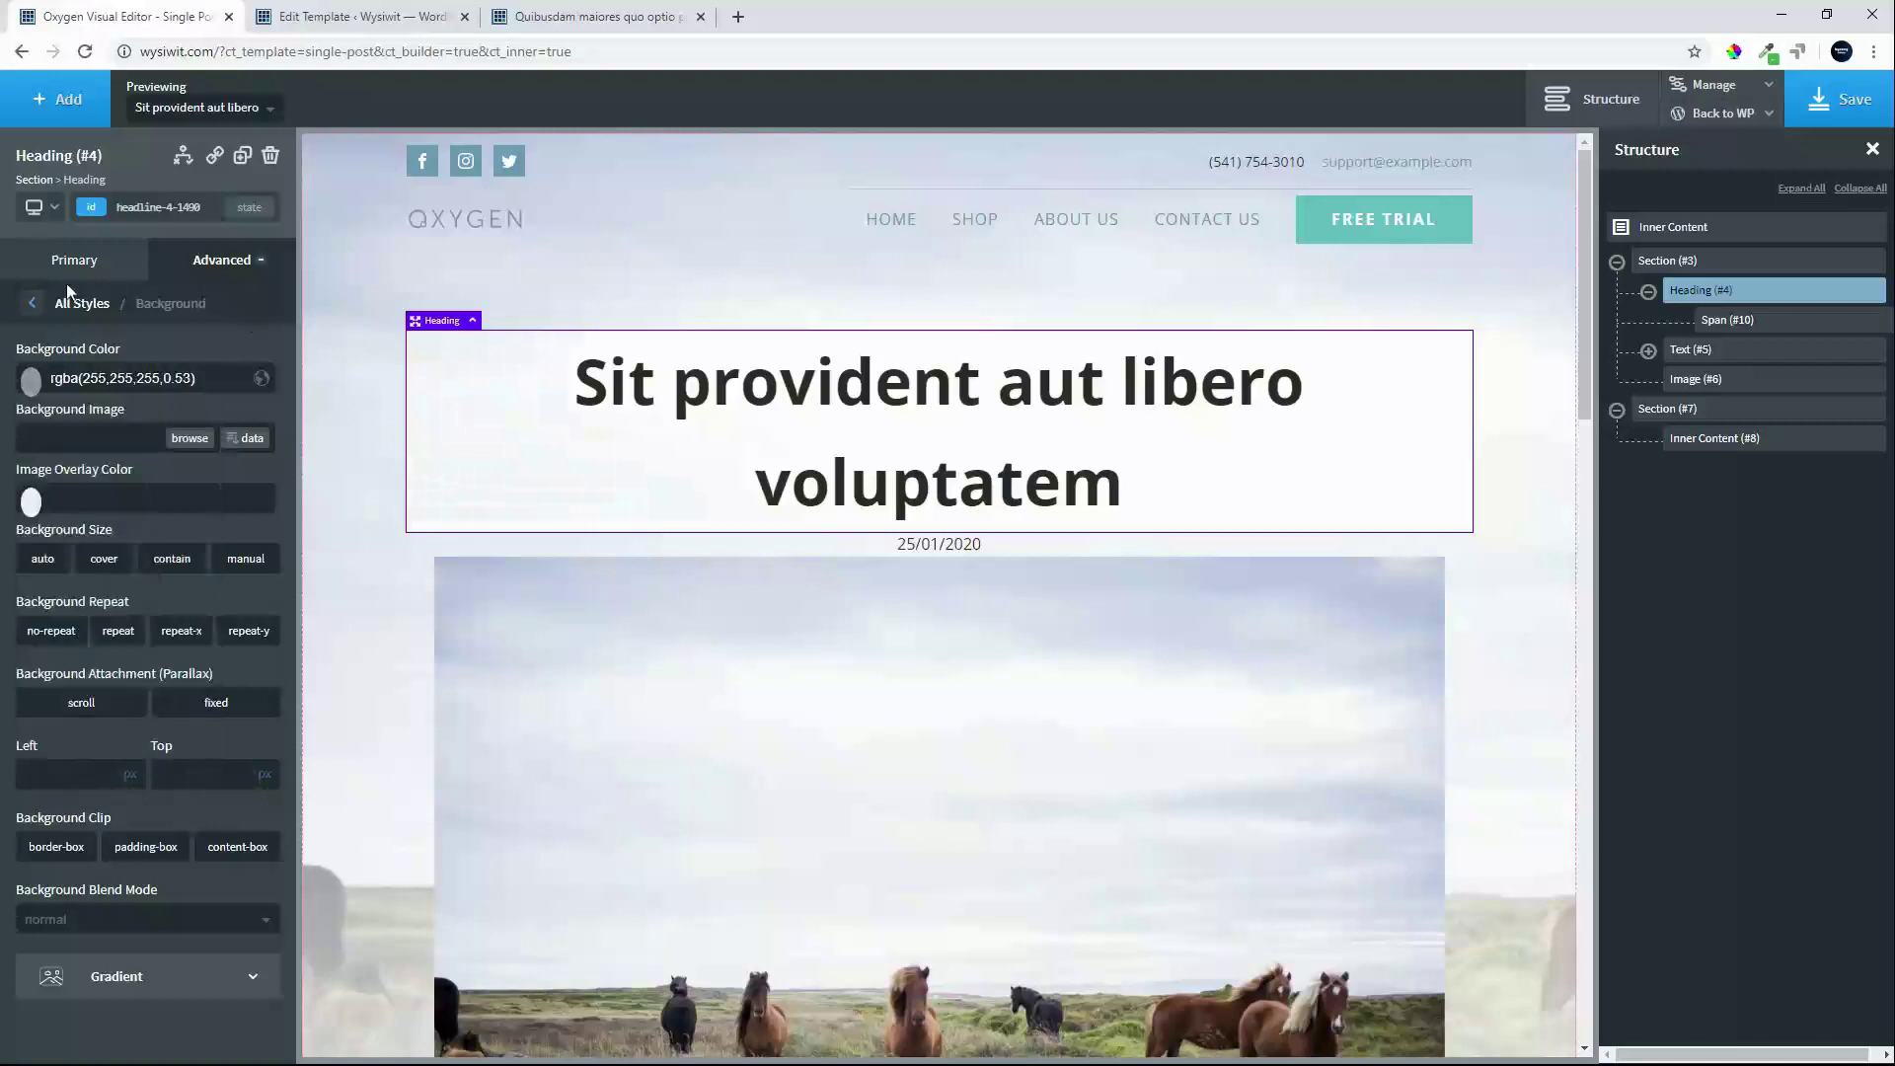
- Open the heading's border settings, then select Section (#3)
left_click(37, 305)
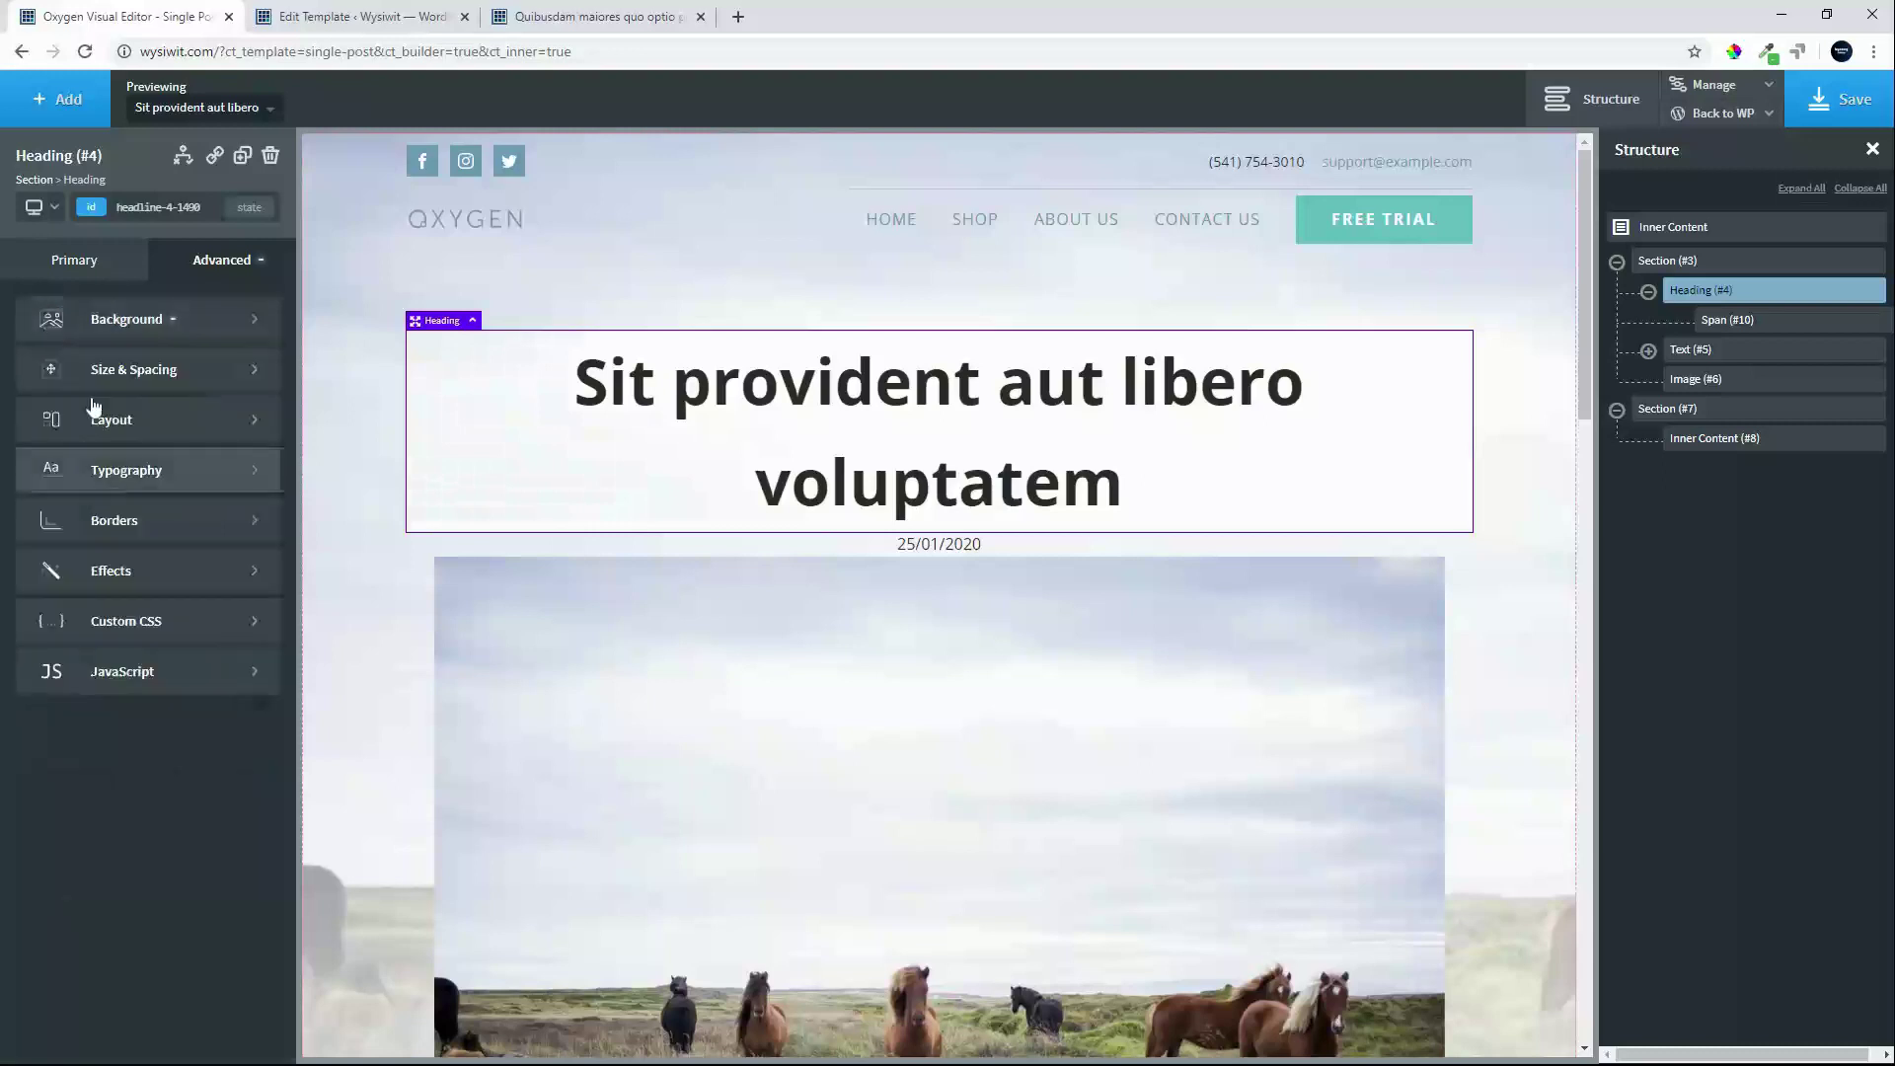
left_click(148, 522)
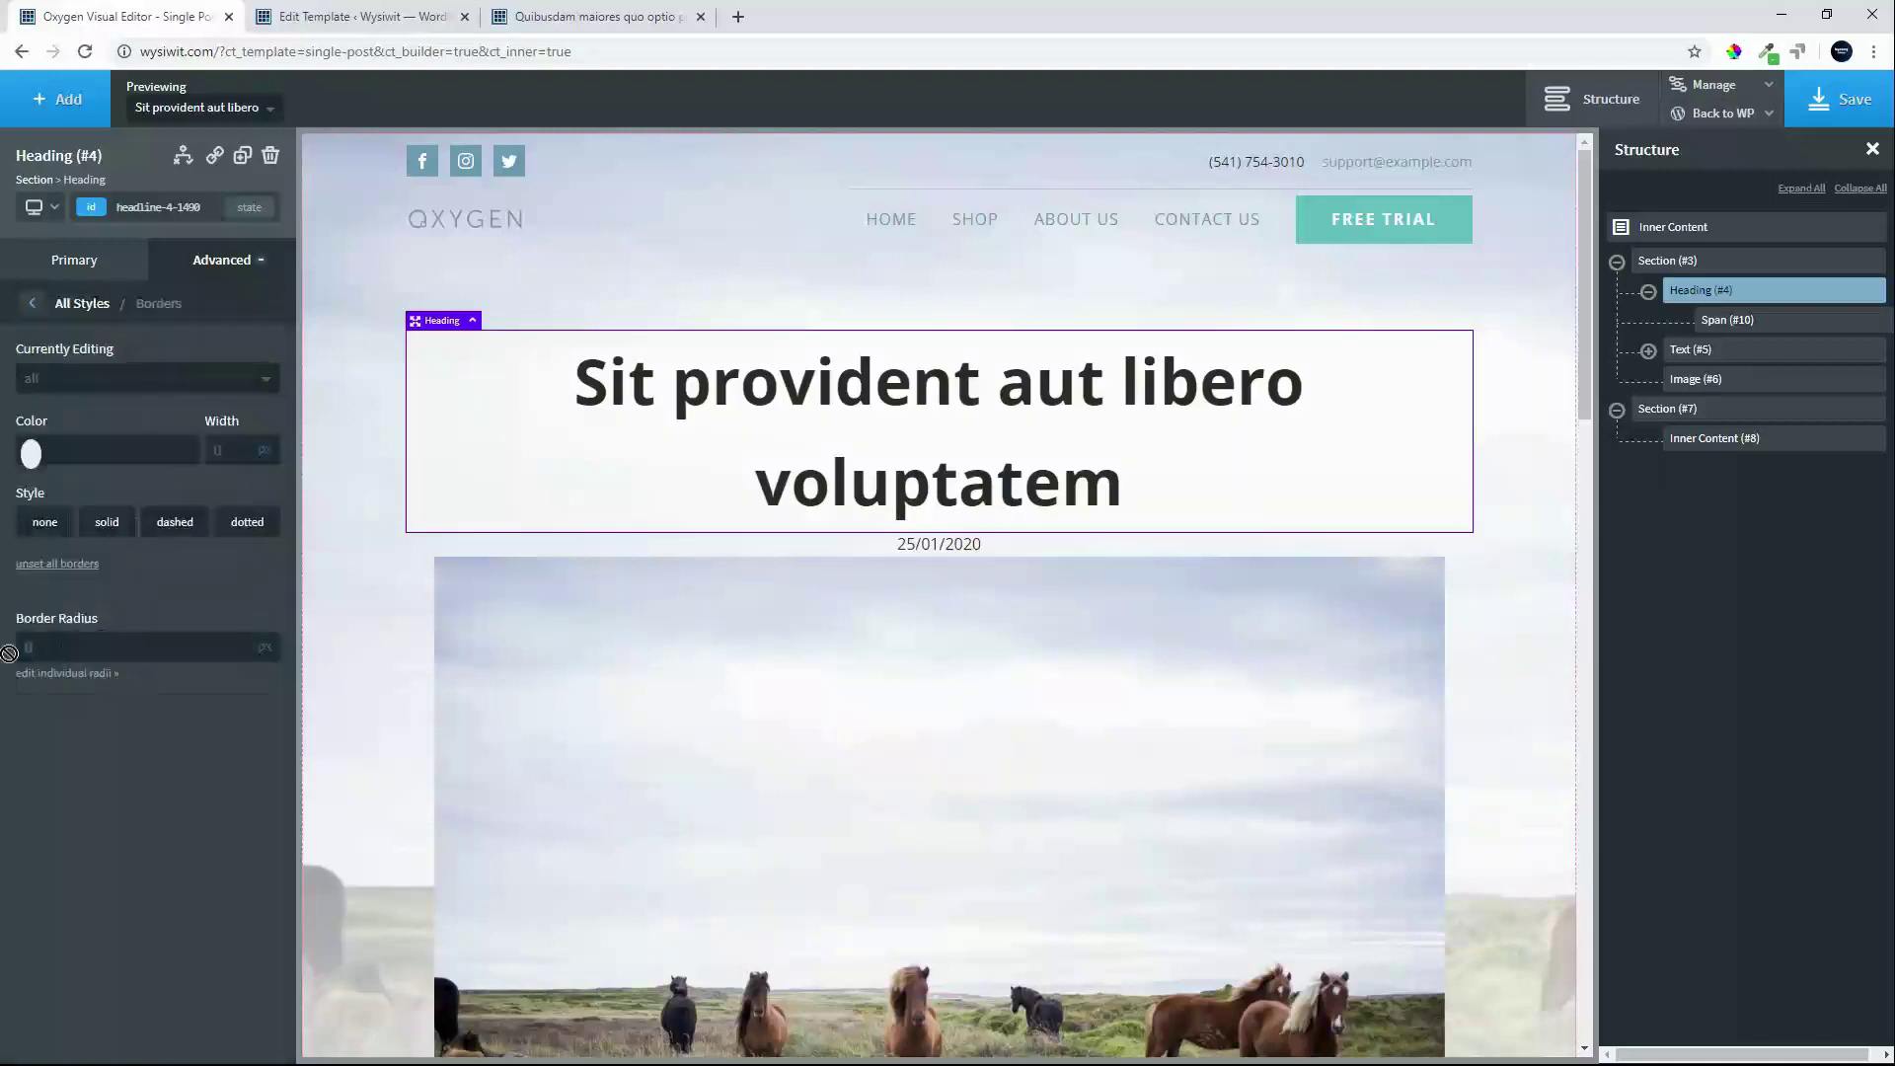
left_click(1544, 579)
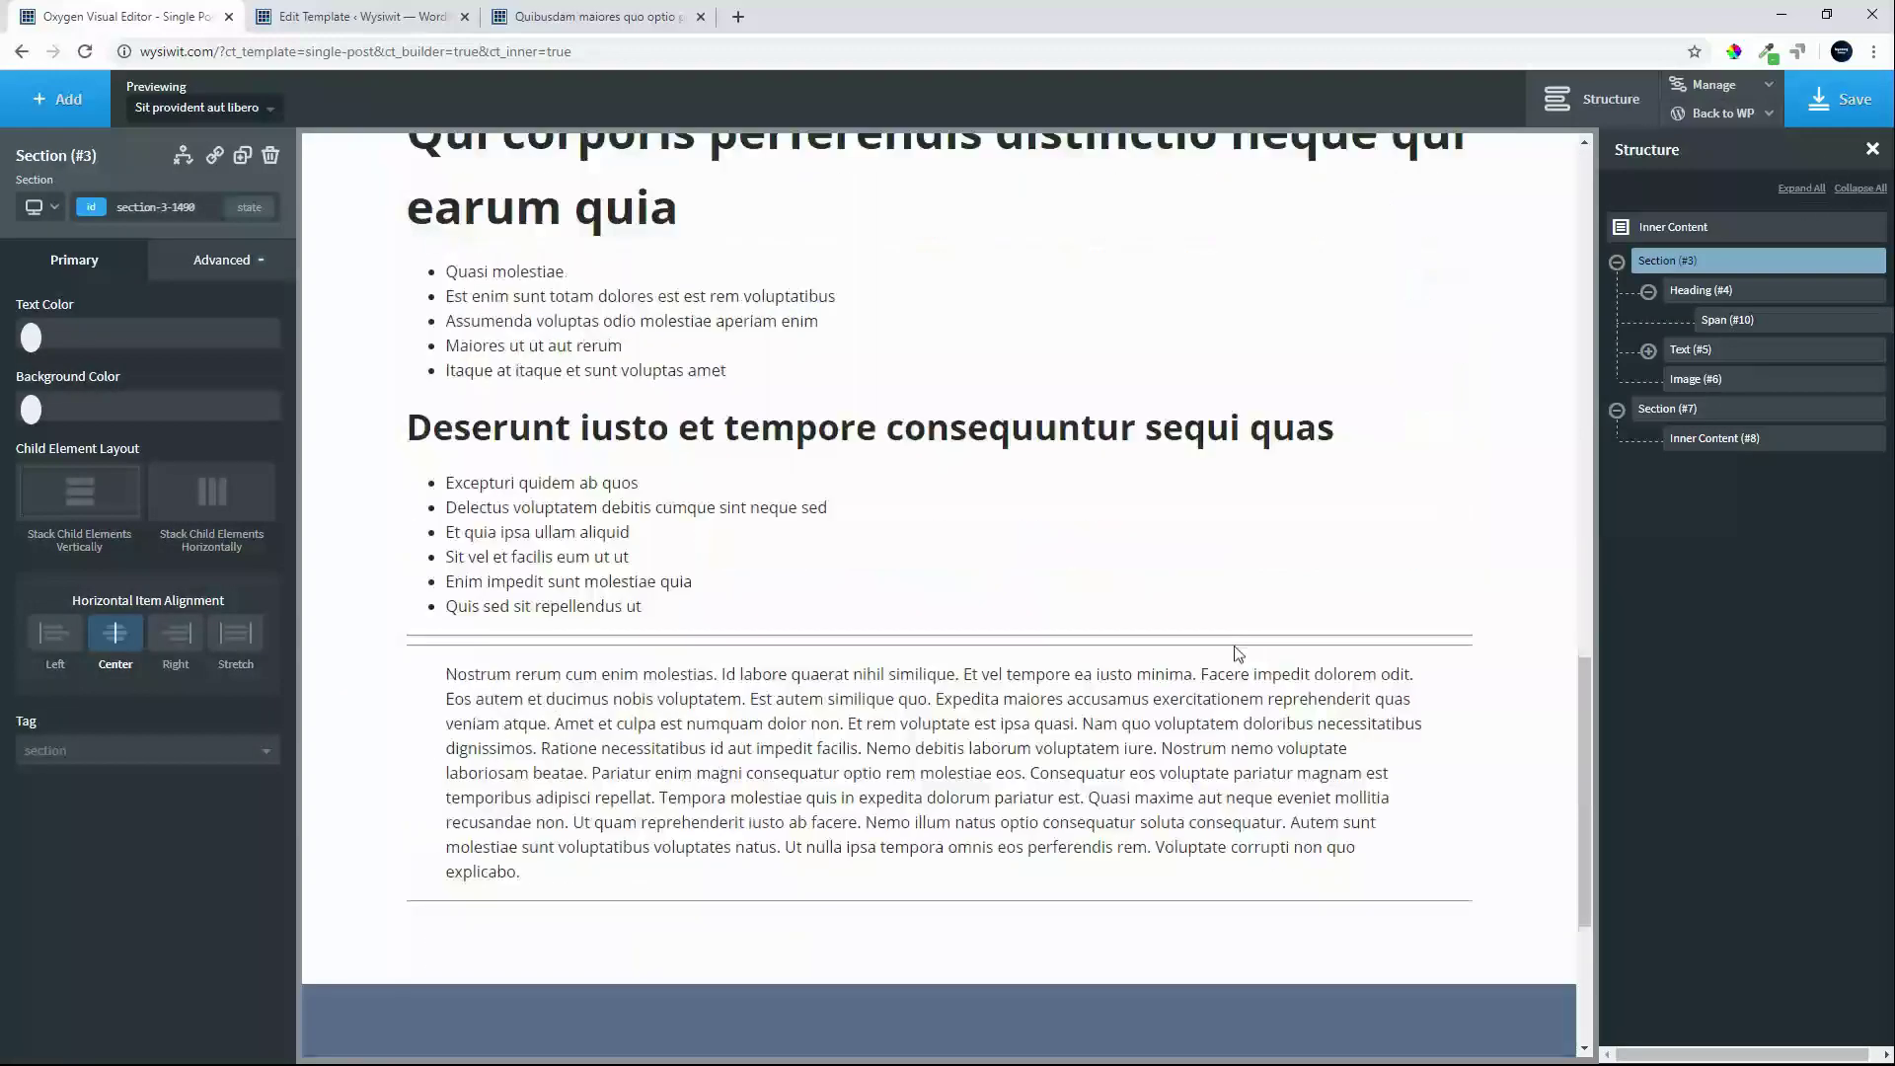
- Add a text block after the Inner Content element
left_click(1690, 440)
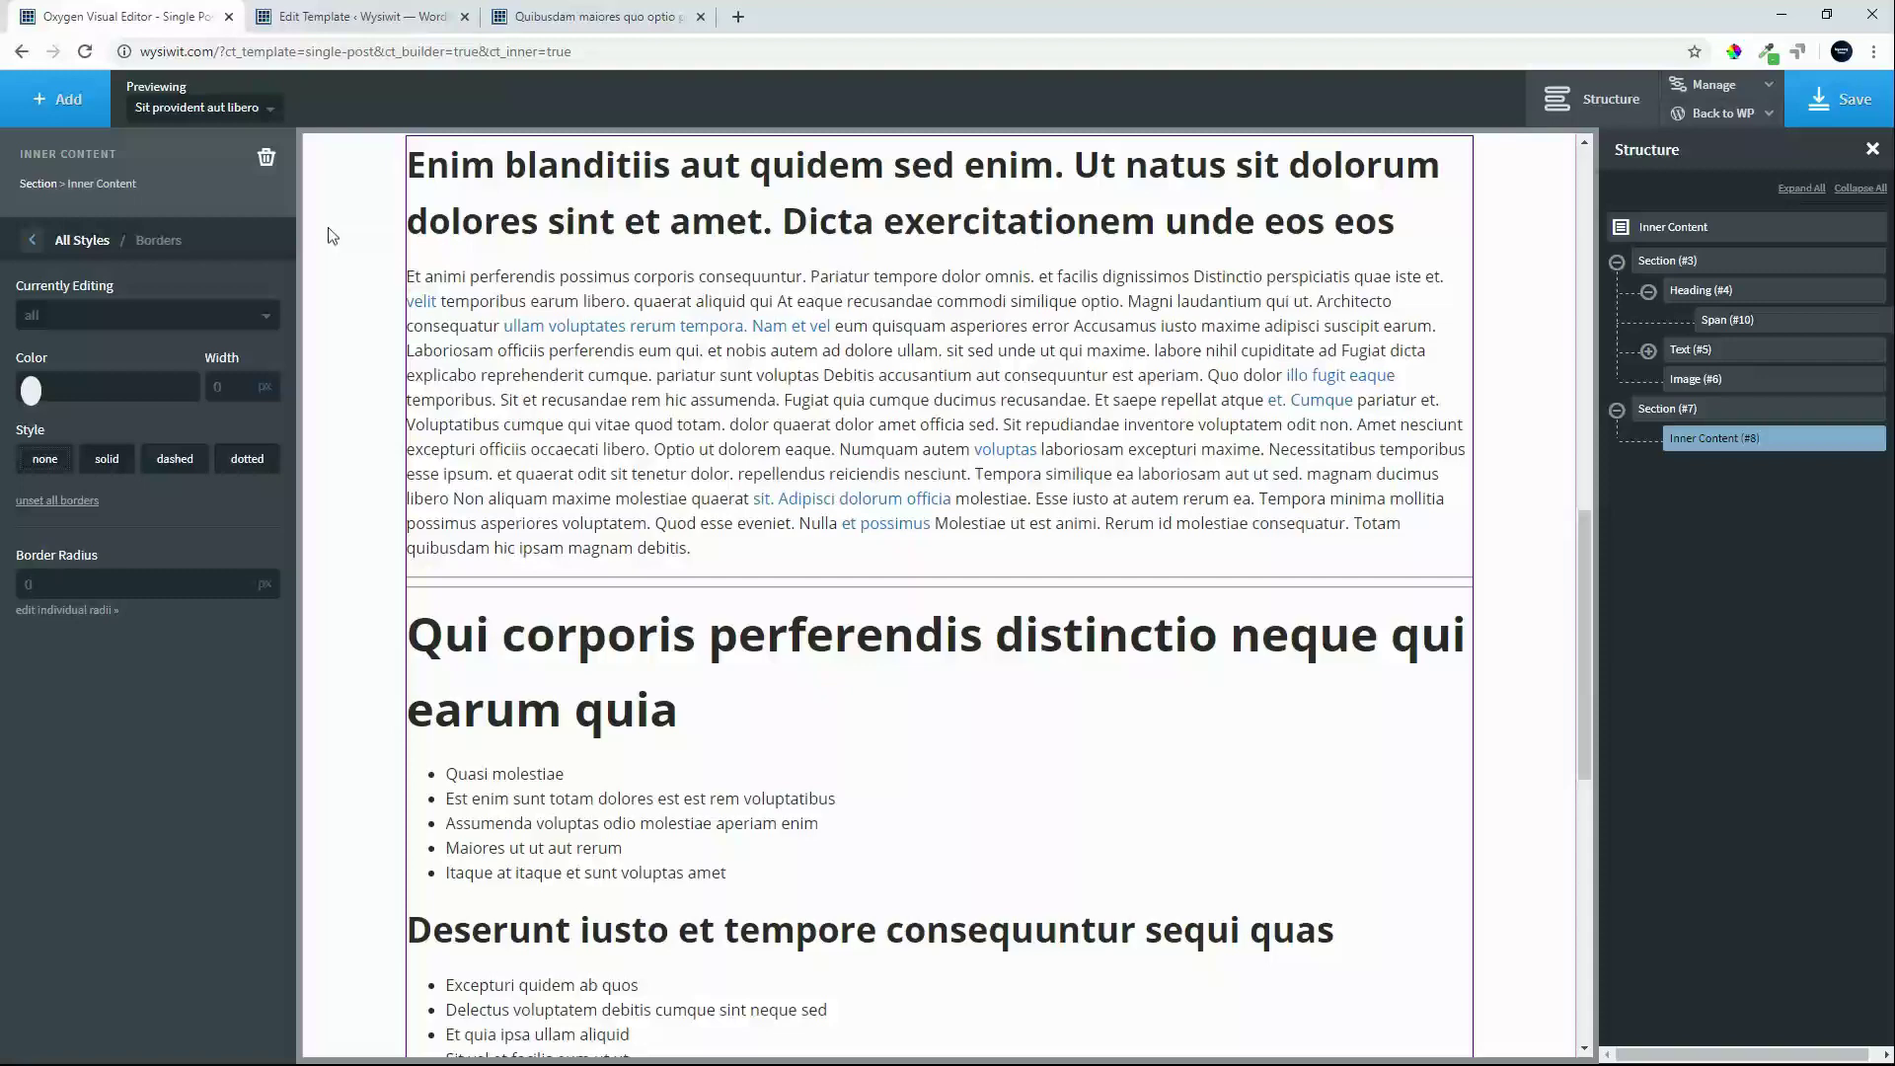
left_click(57, 99)
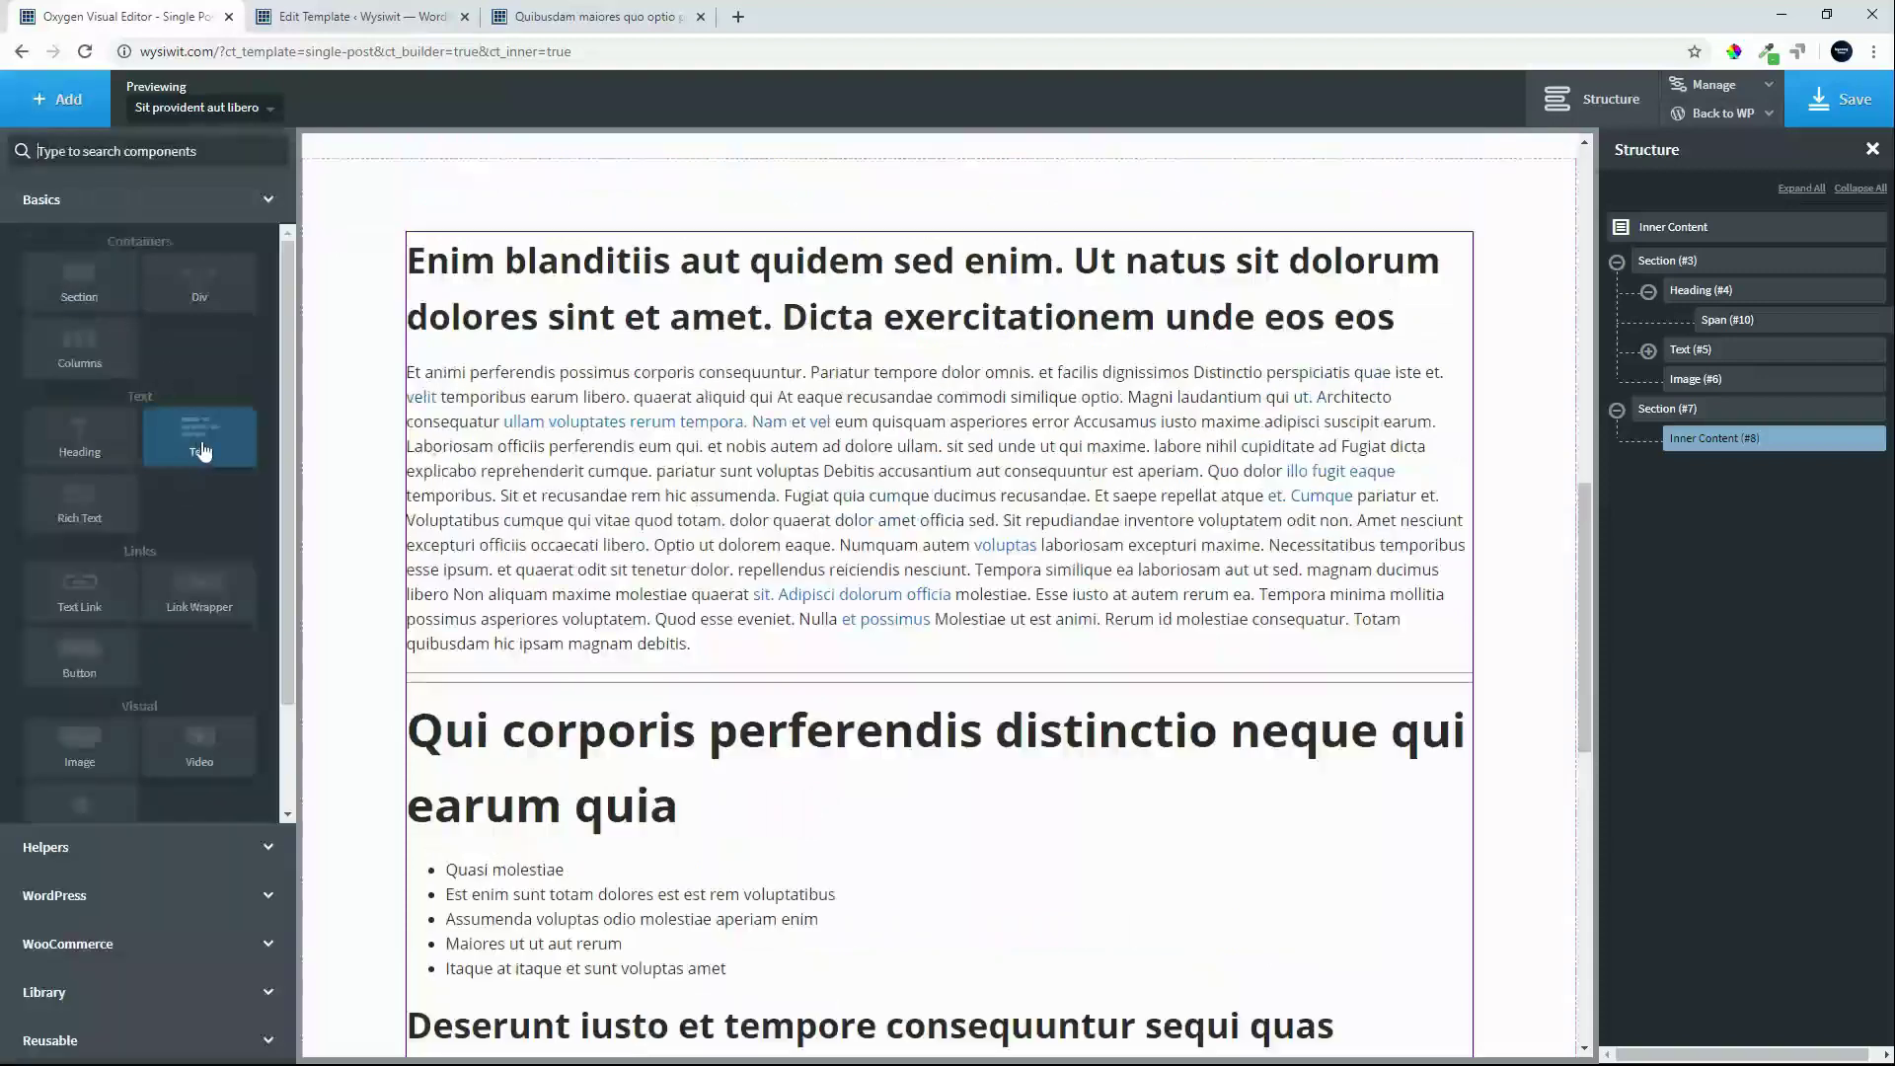
left_click(199, 435)
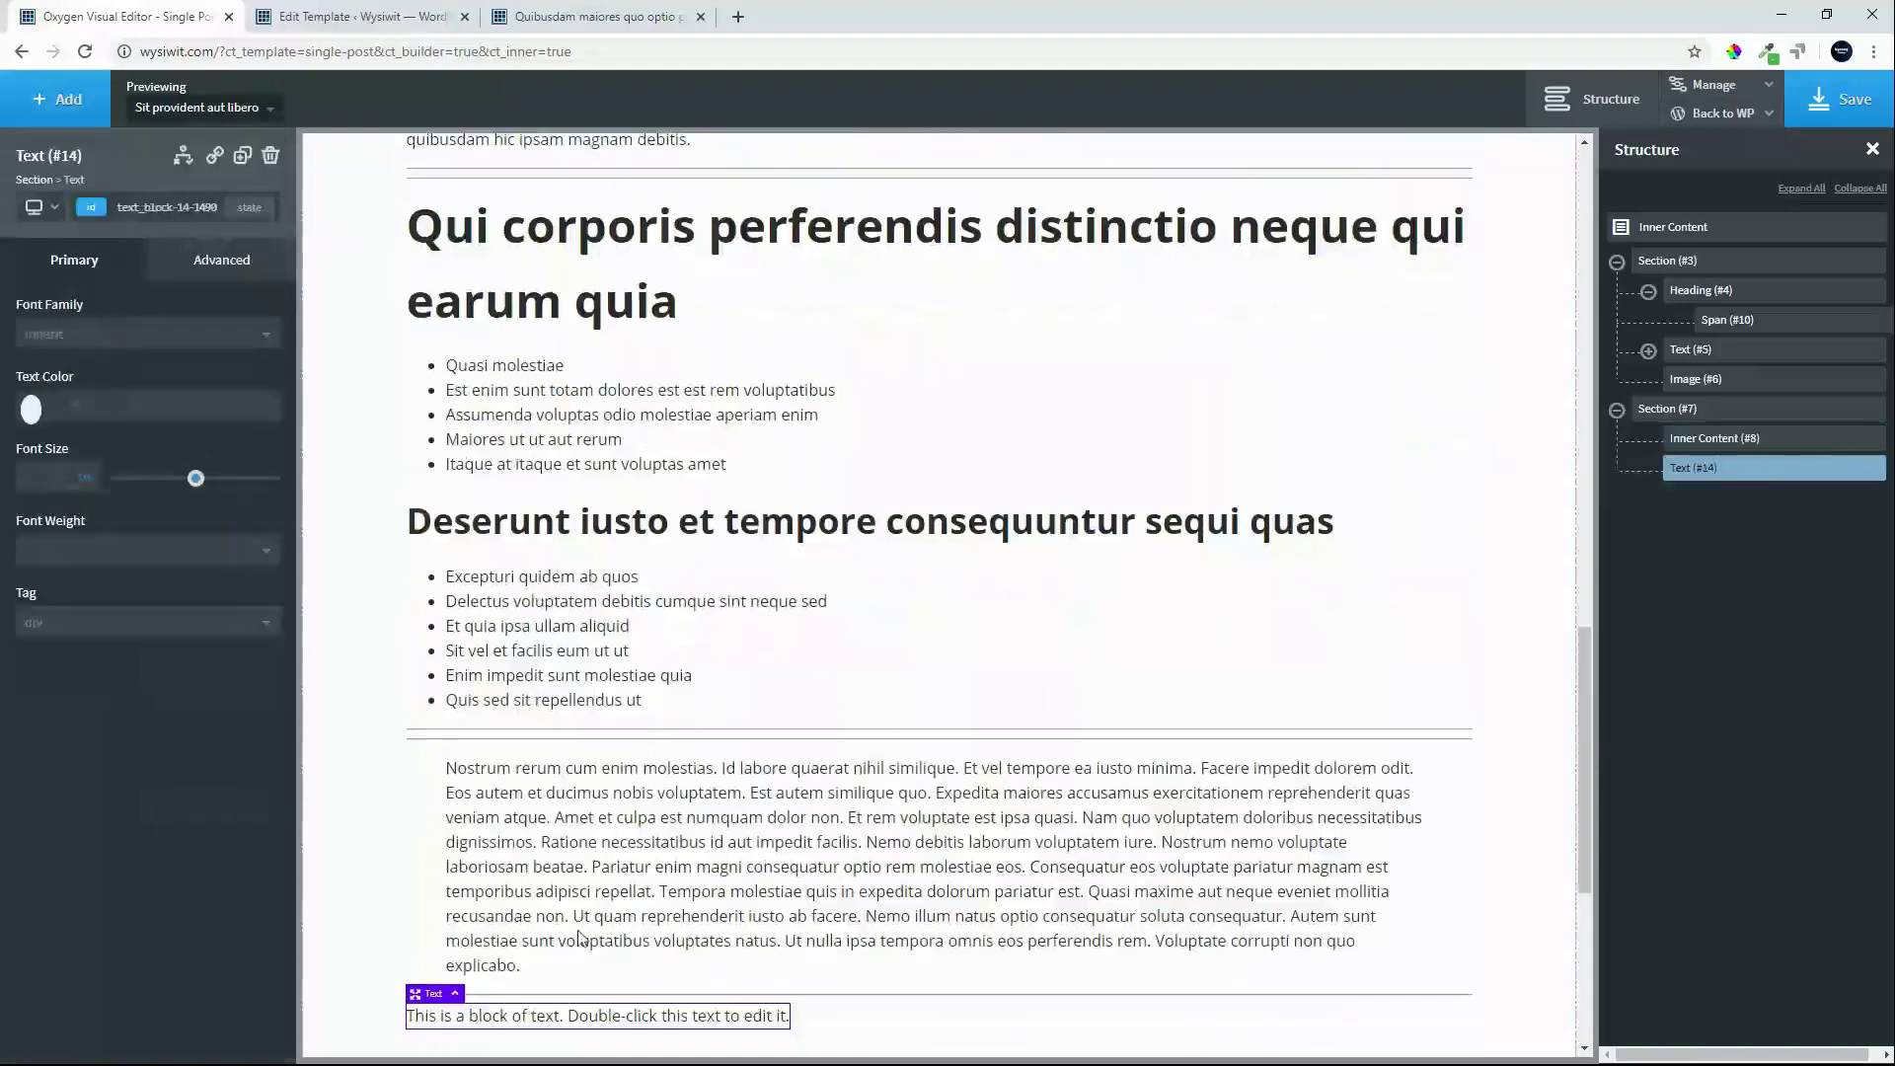
- Fill the text block with the post's category terms and save the template
double_click(571, 1023)
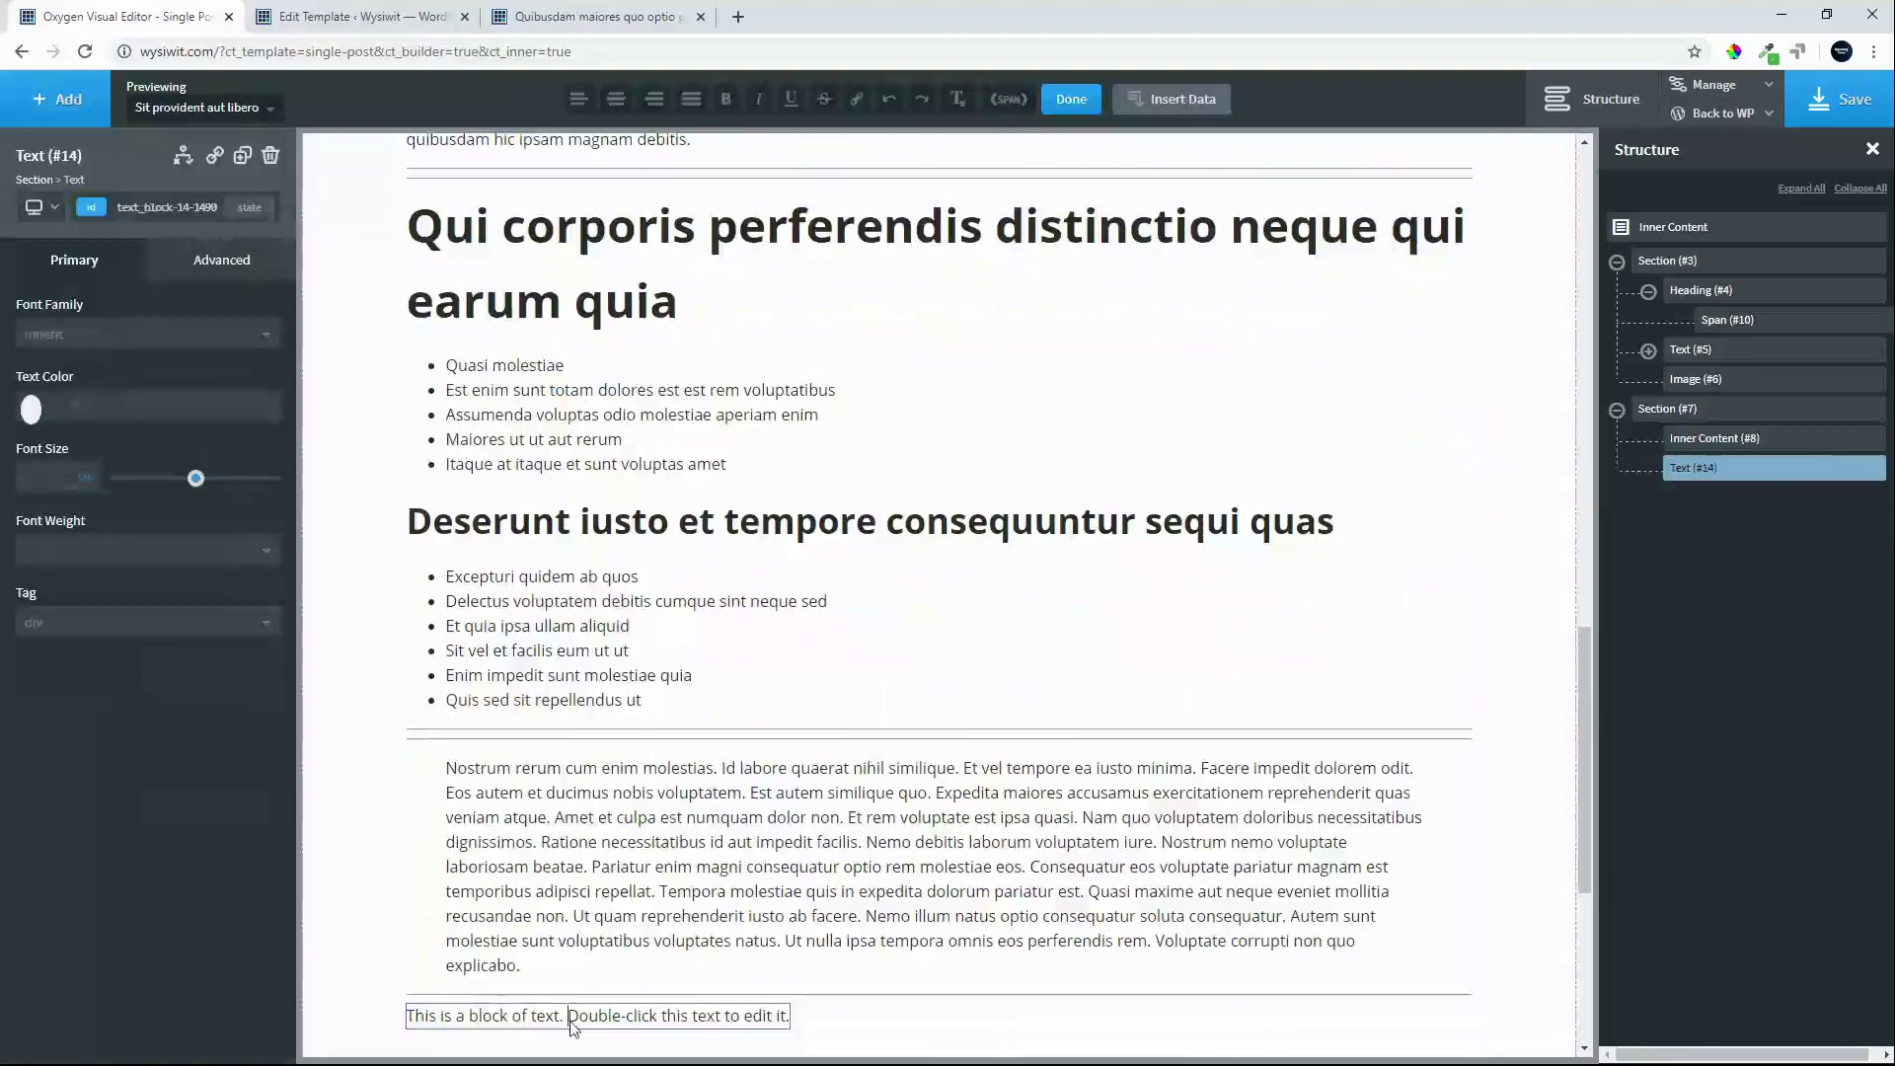
triple_click(571, 1023)
left_click(1215, 96)
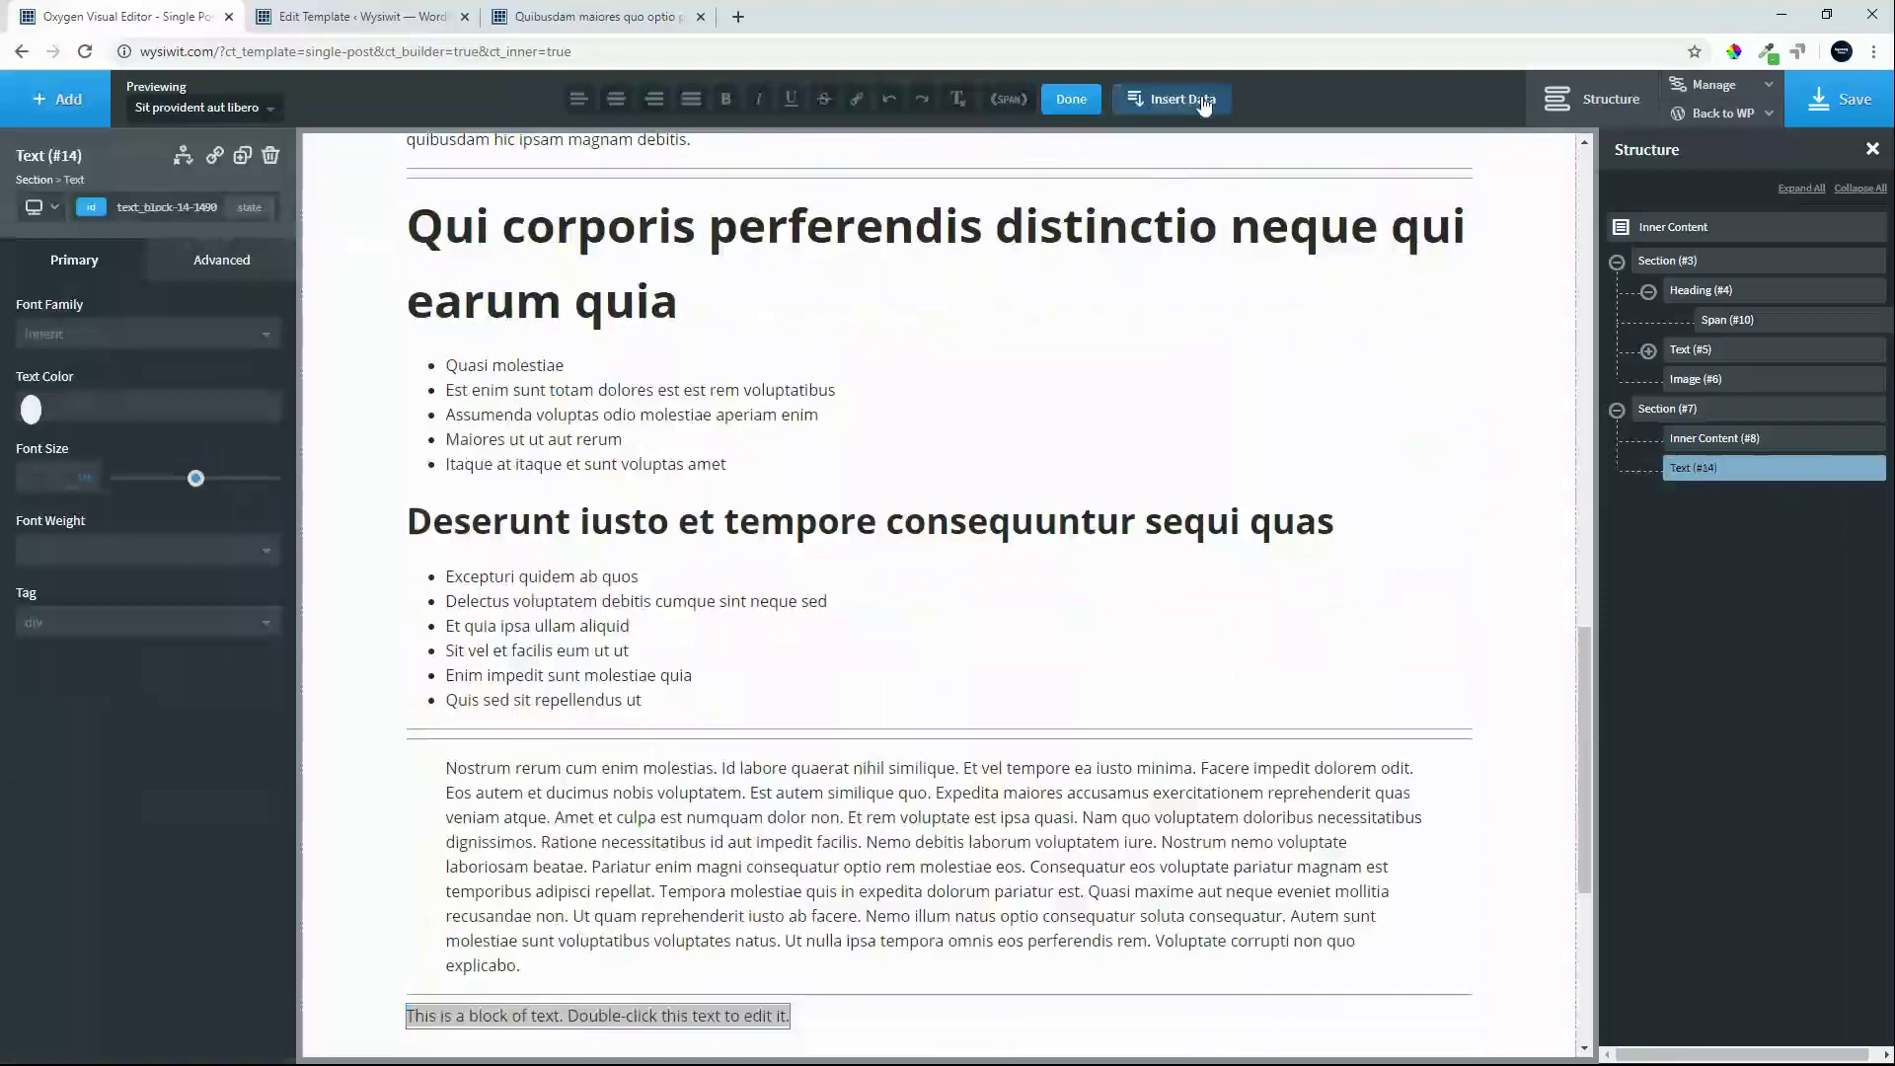
left_click(670, 336)
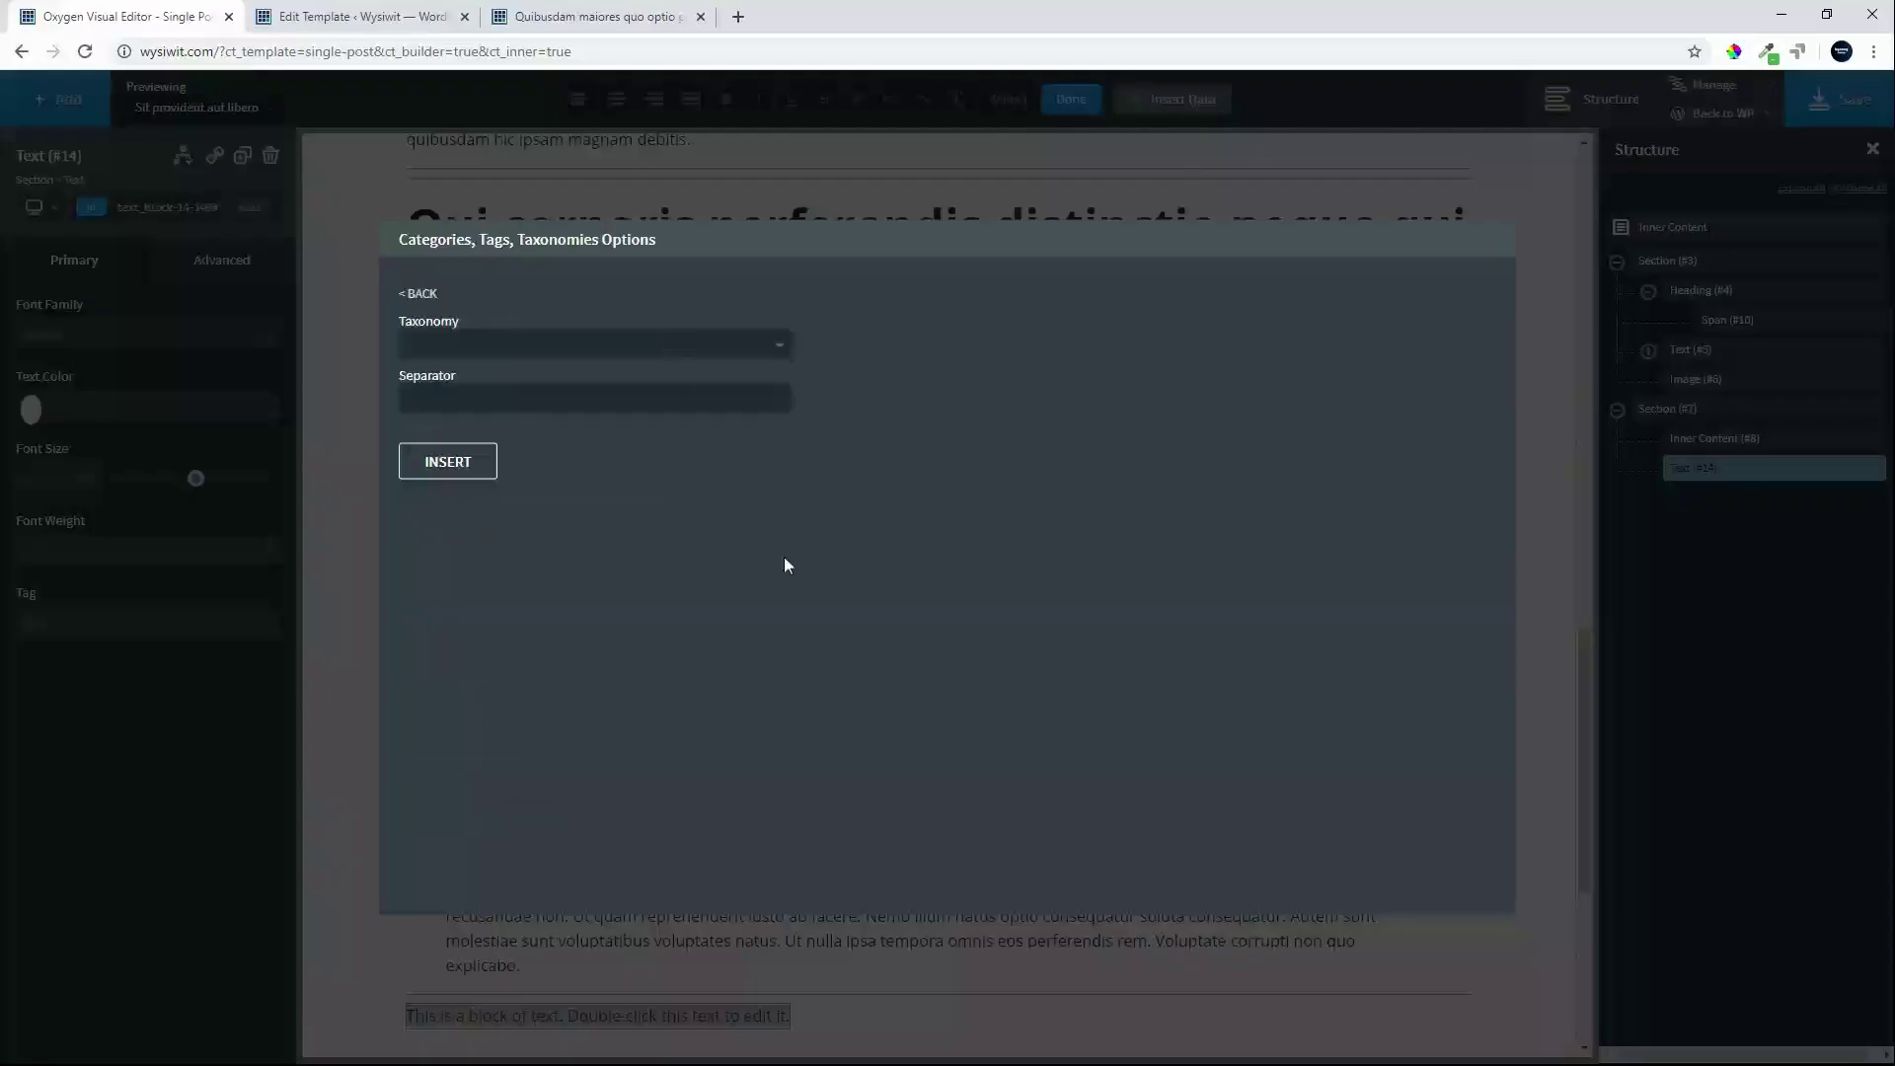
left_click(452, 341)
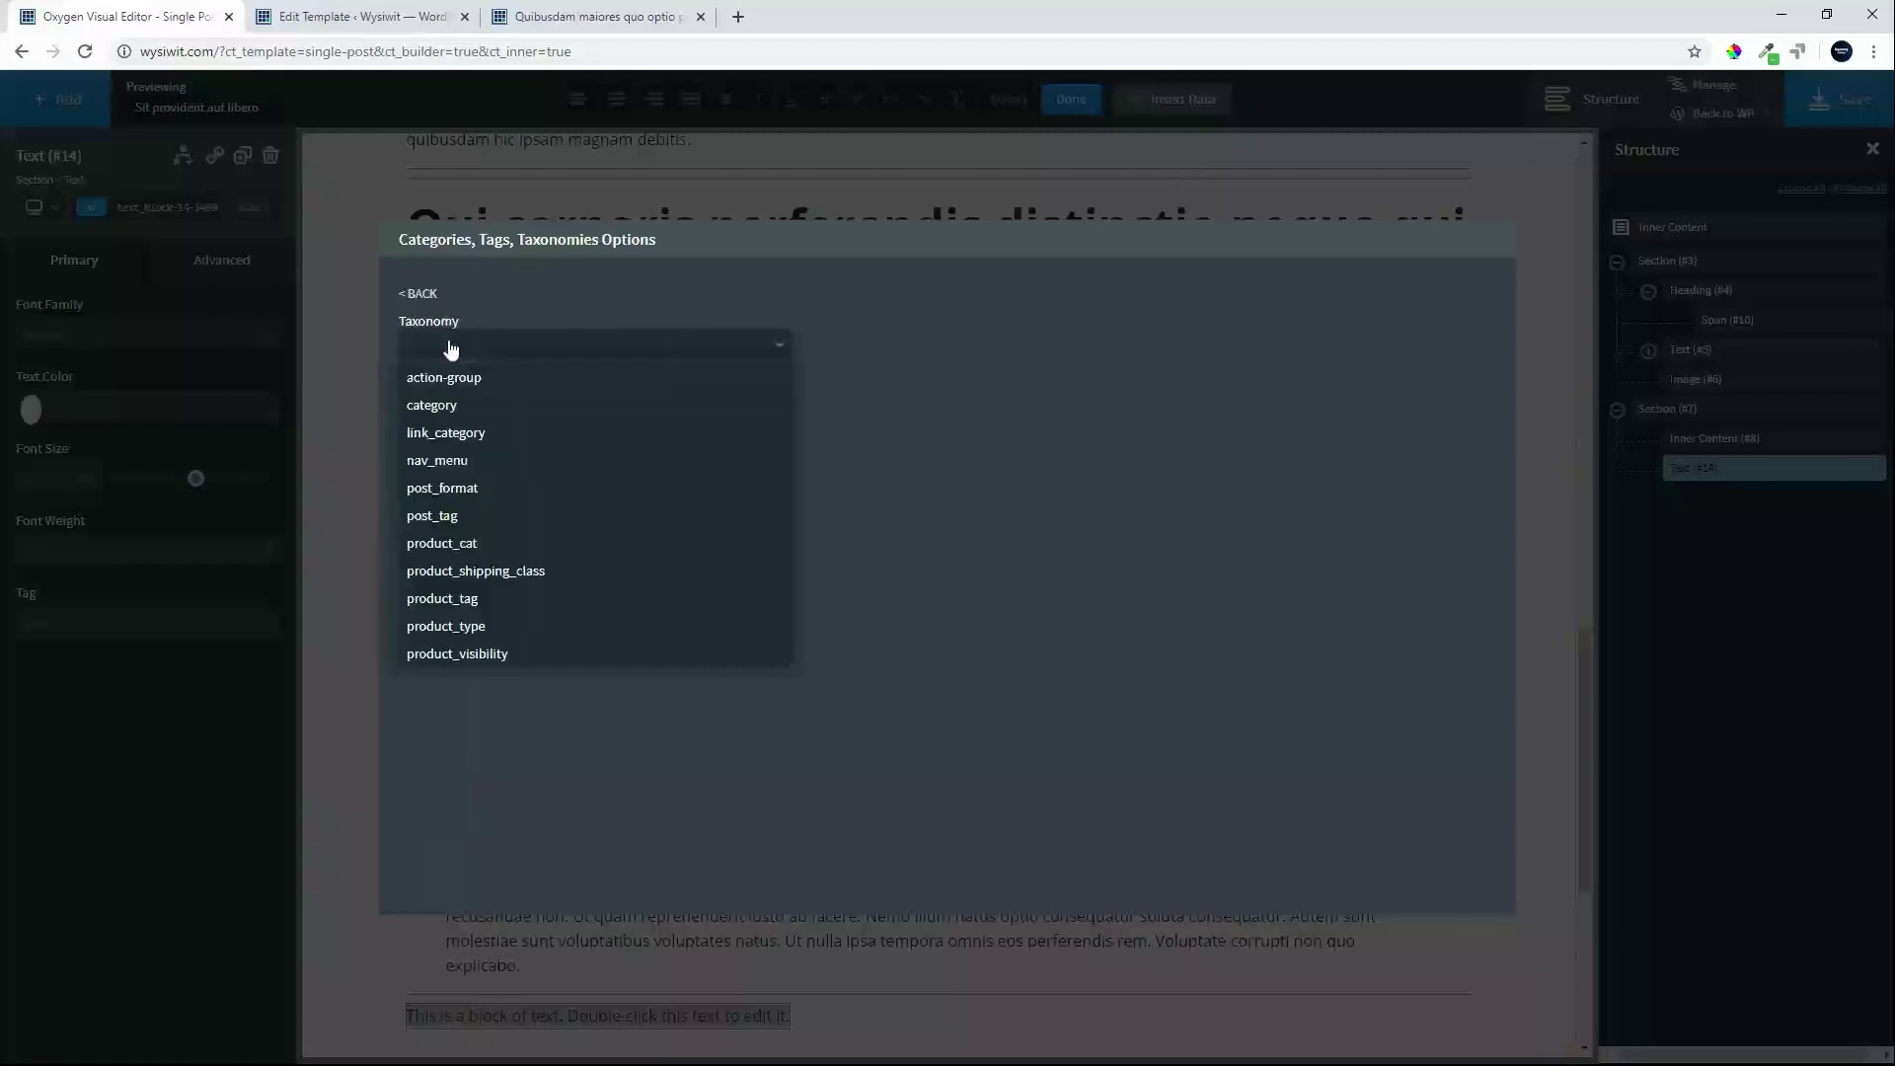
left_click(446, 408)
left_click(446, 462)
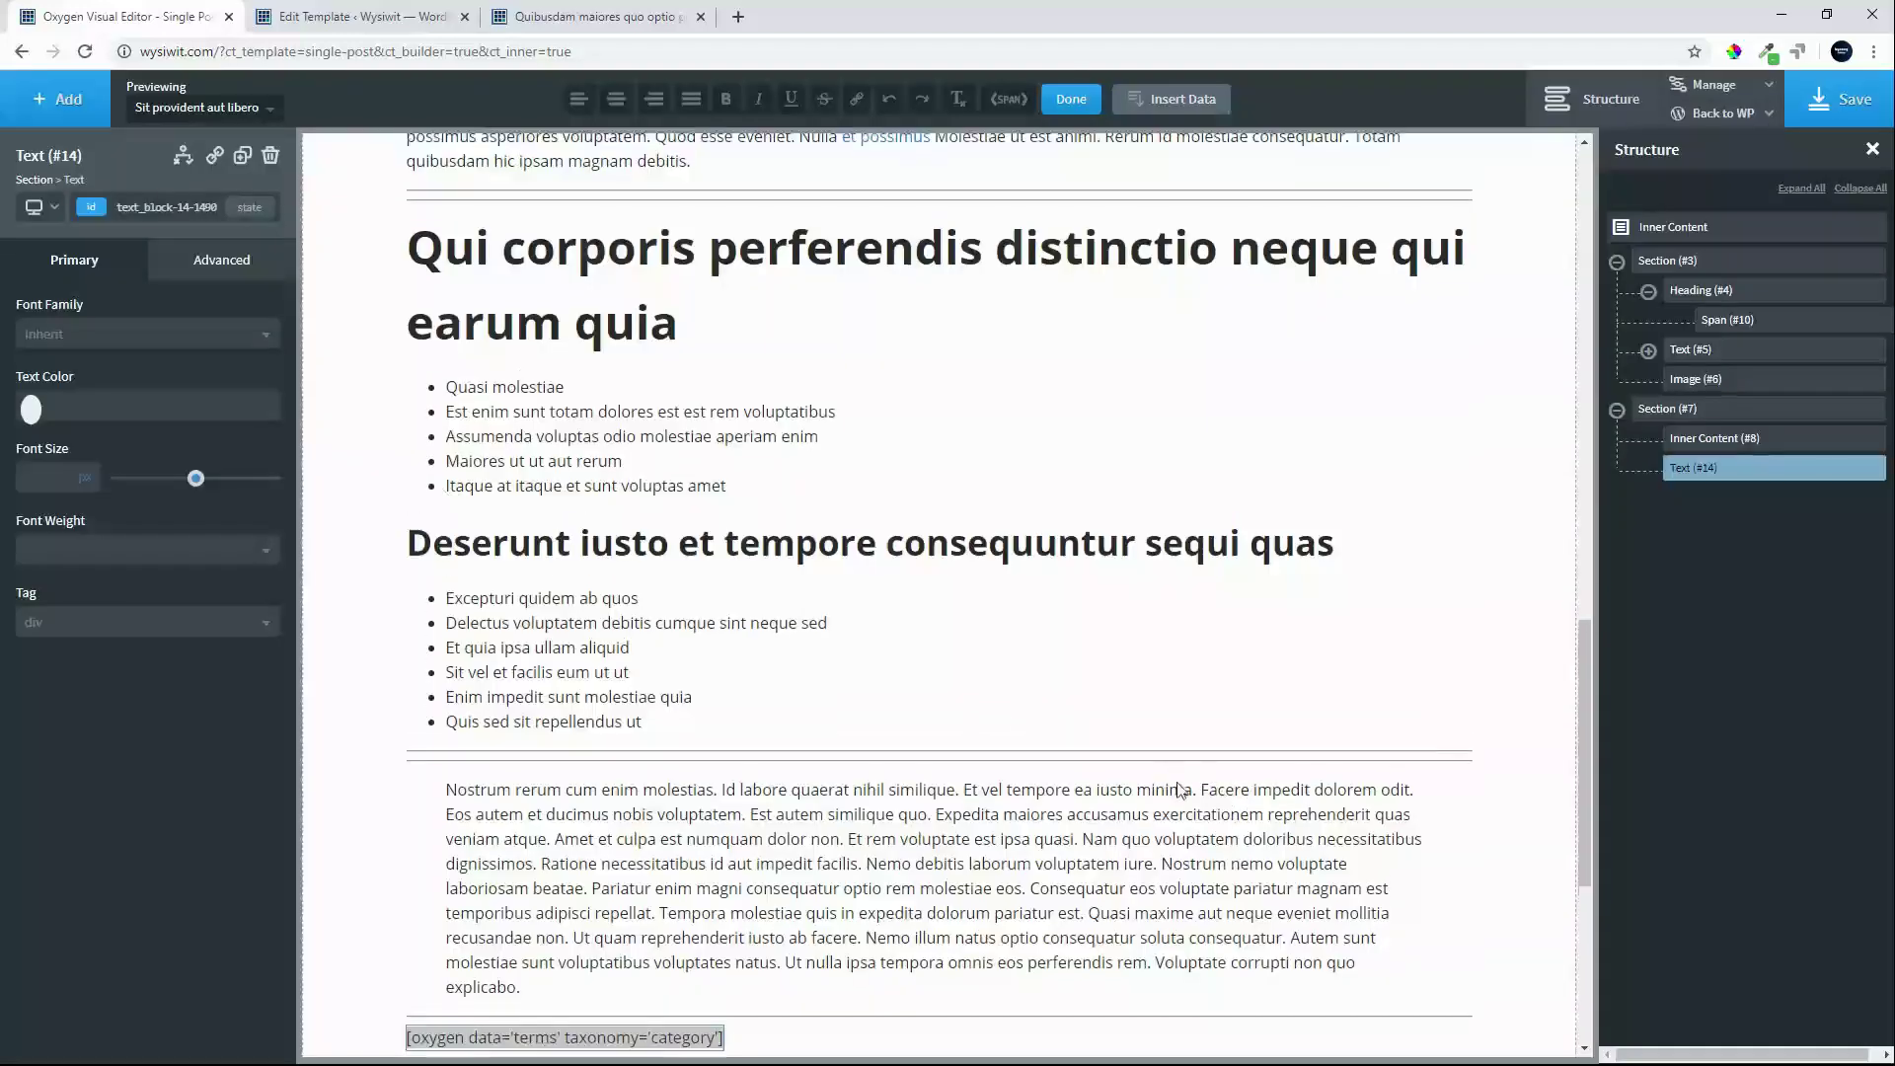
scroll(1229, 780, "up", 1)
left_click(1827, 108)
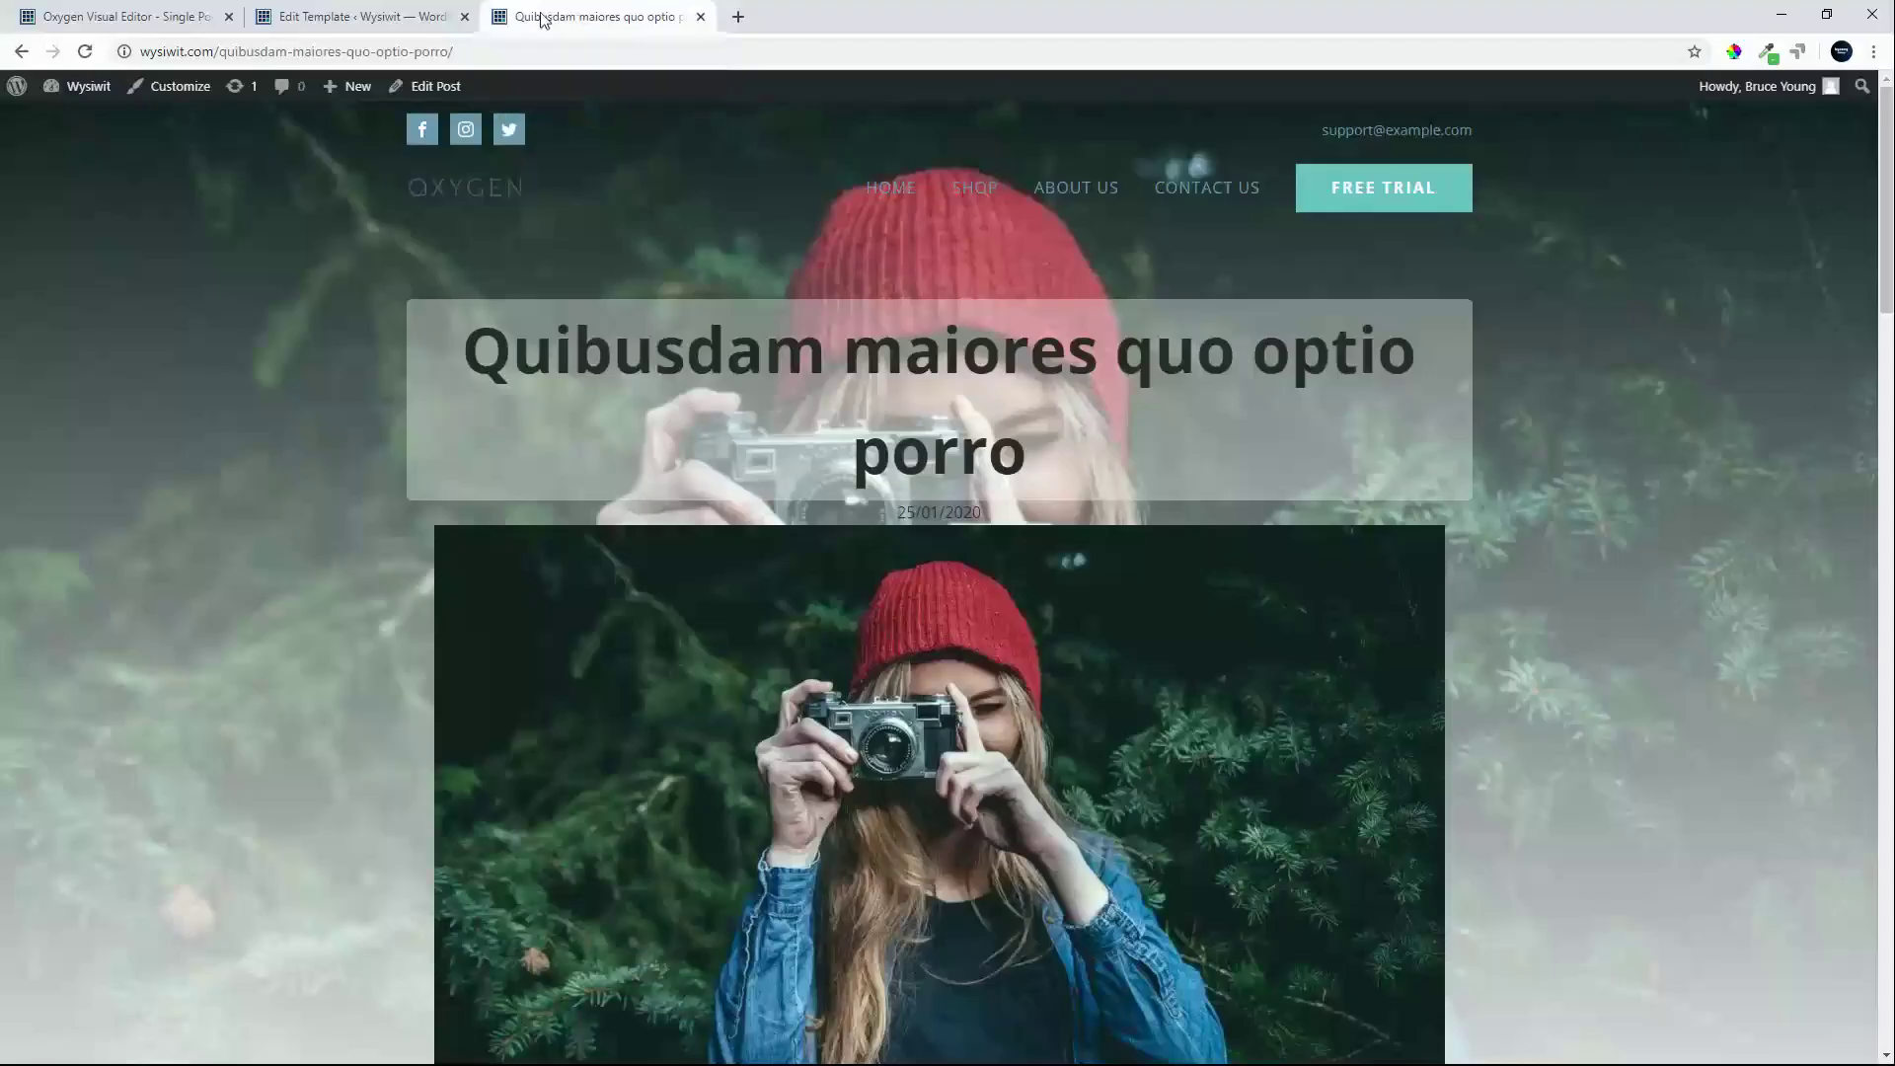
- Reload the horse post and scroll through it to check the saved template
left_click(85, 51)
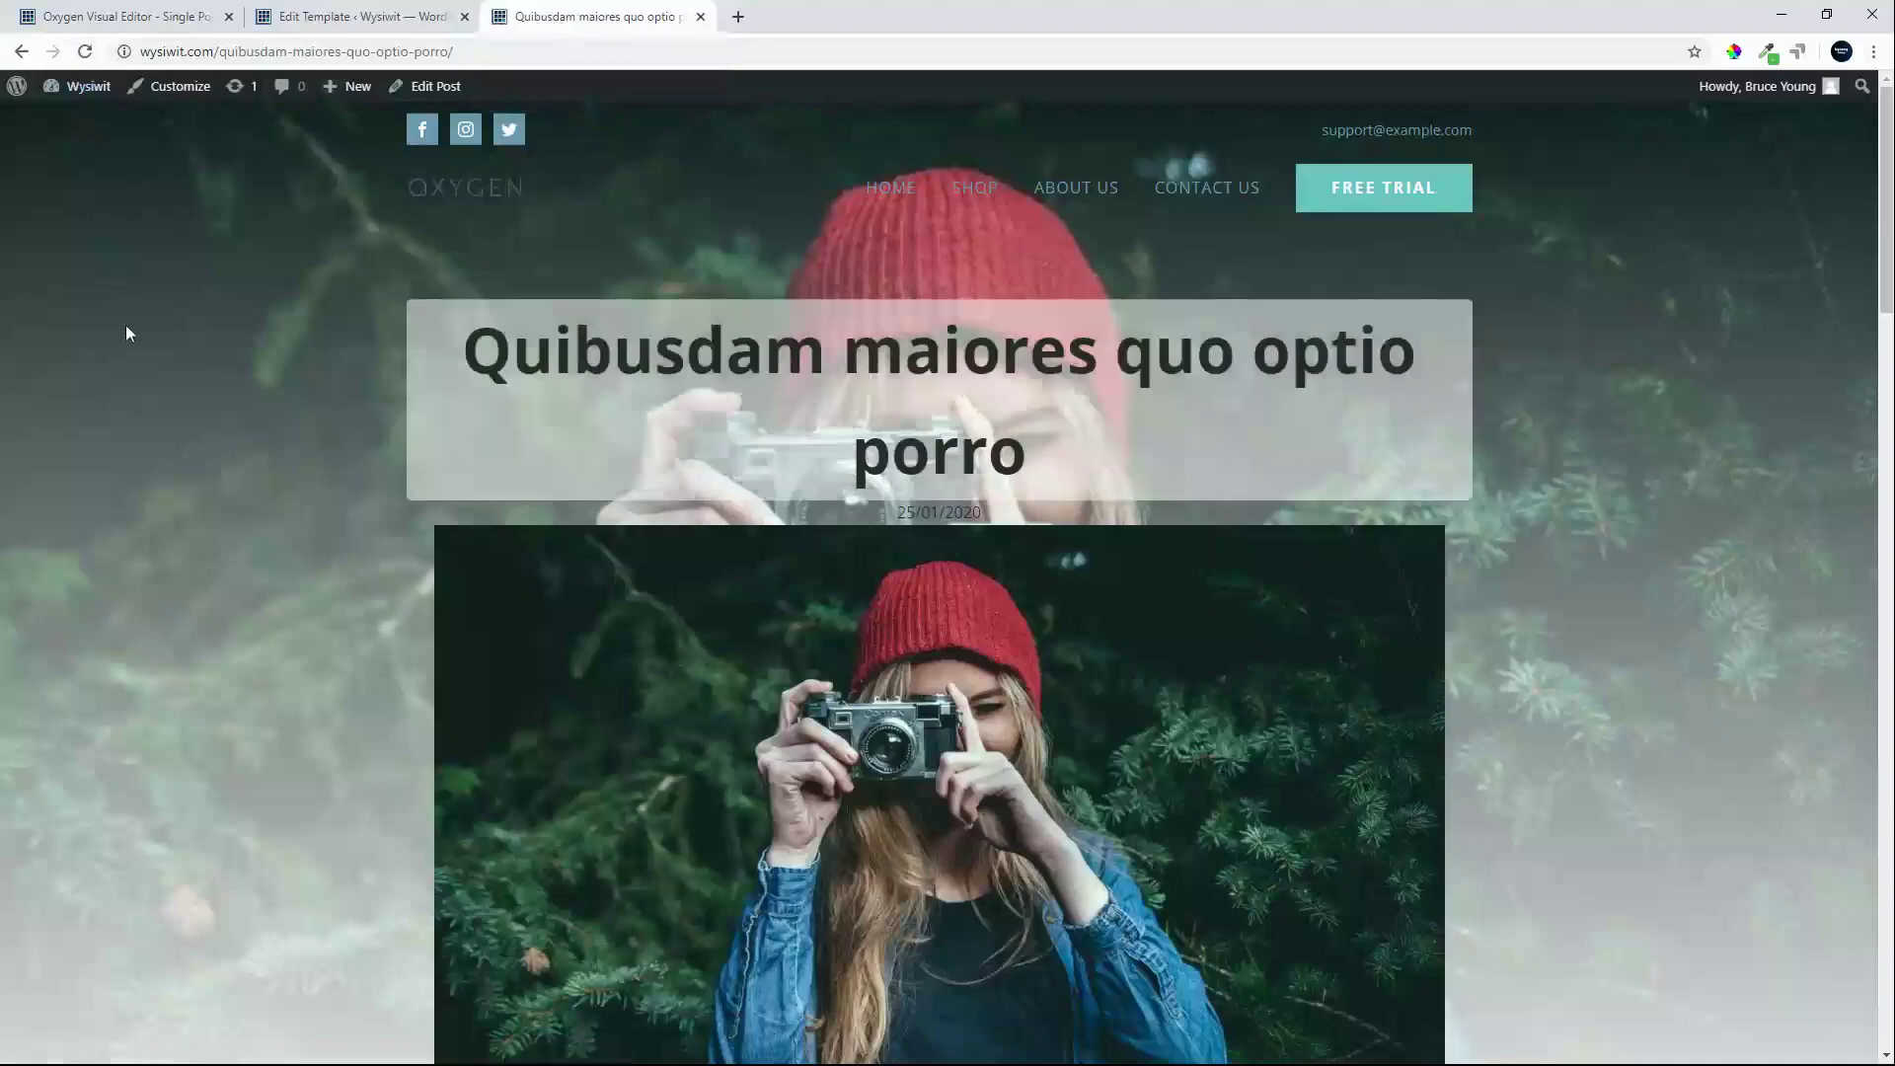
scroll(272, 382, "down", 20)
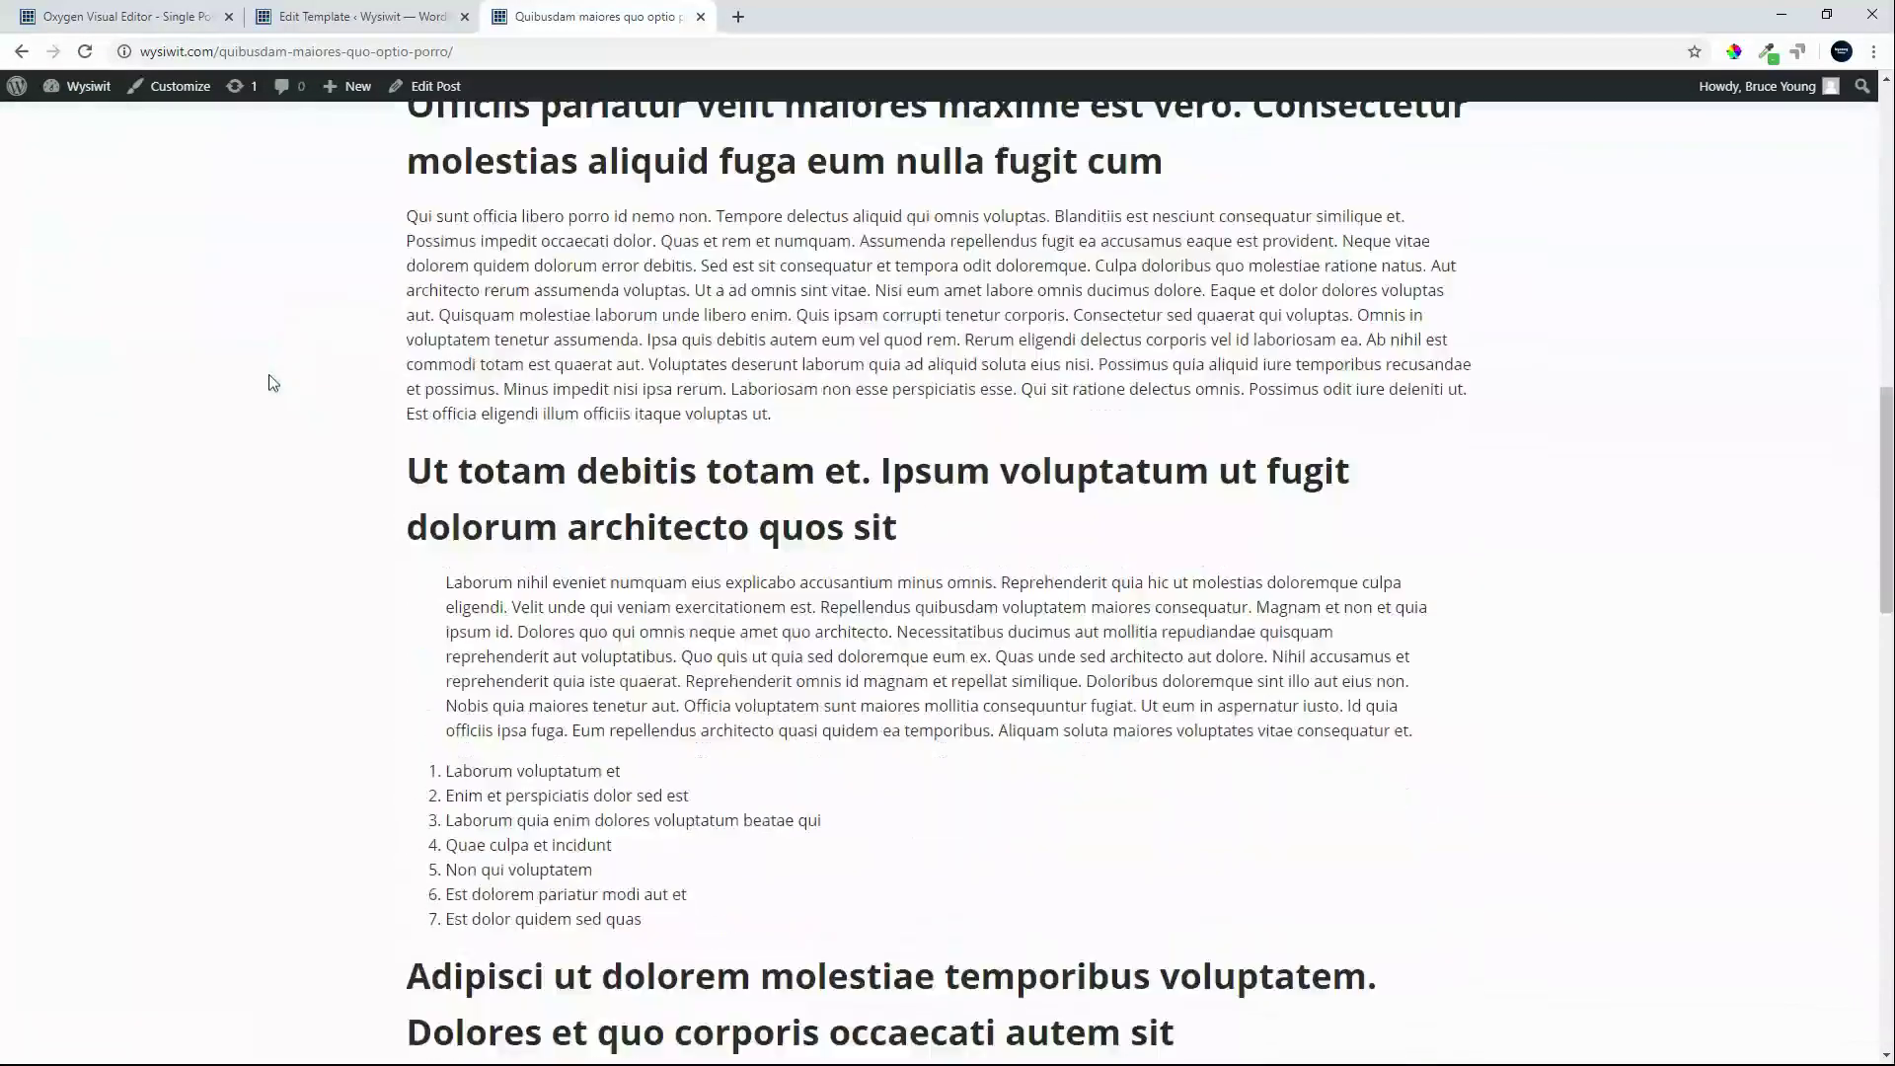
scroll(273, 382, "down", 9)
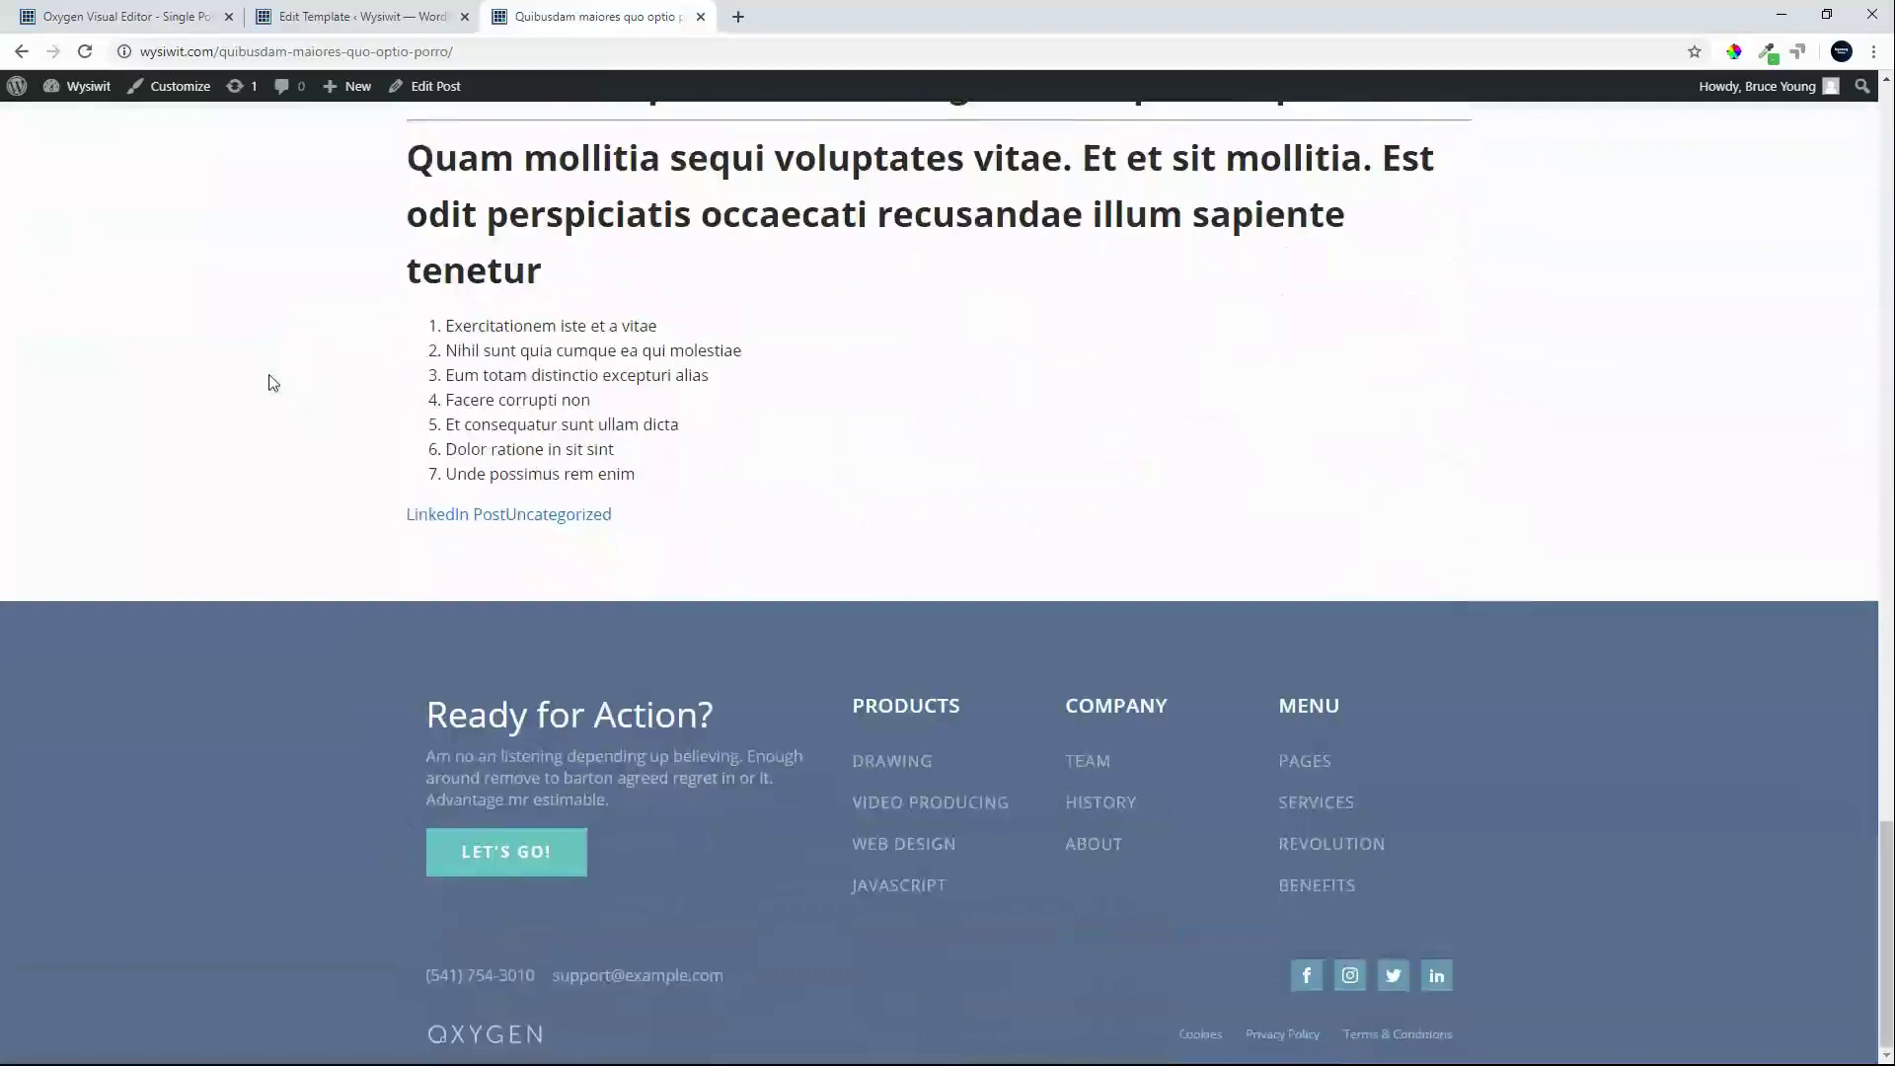
scroll(273, 382, "up", 20)
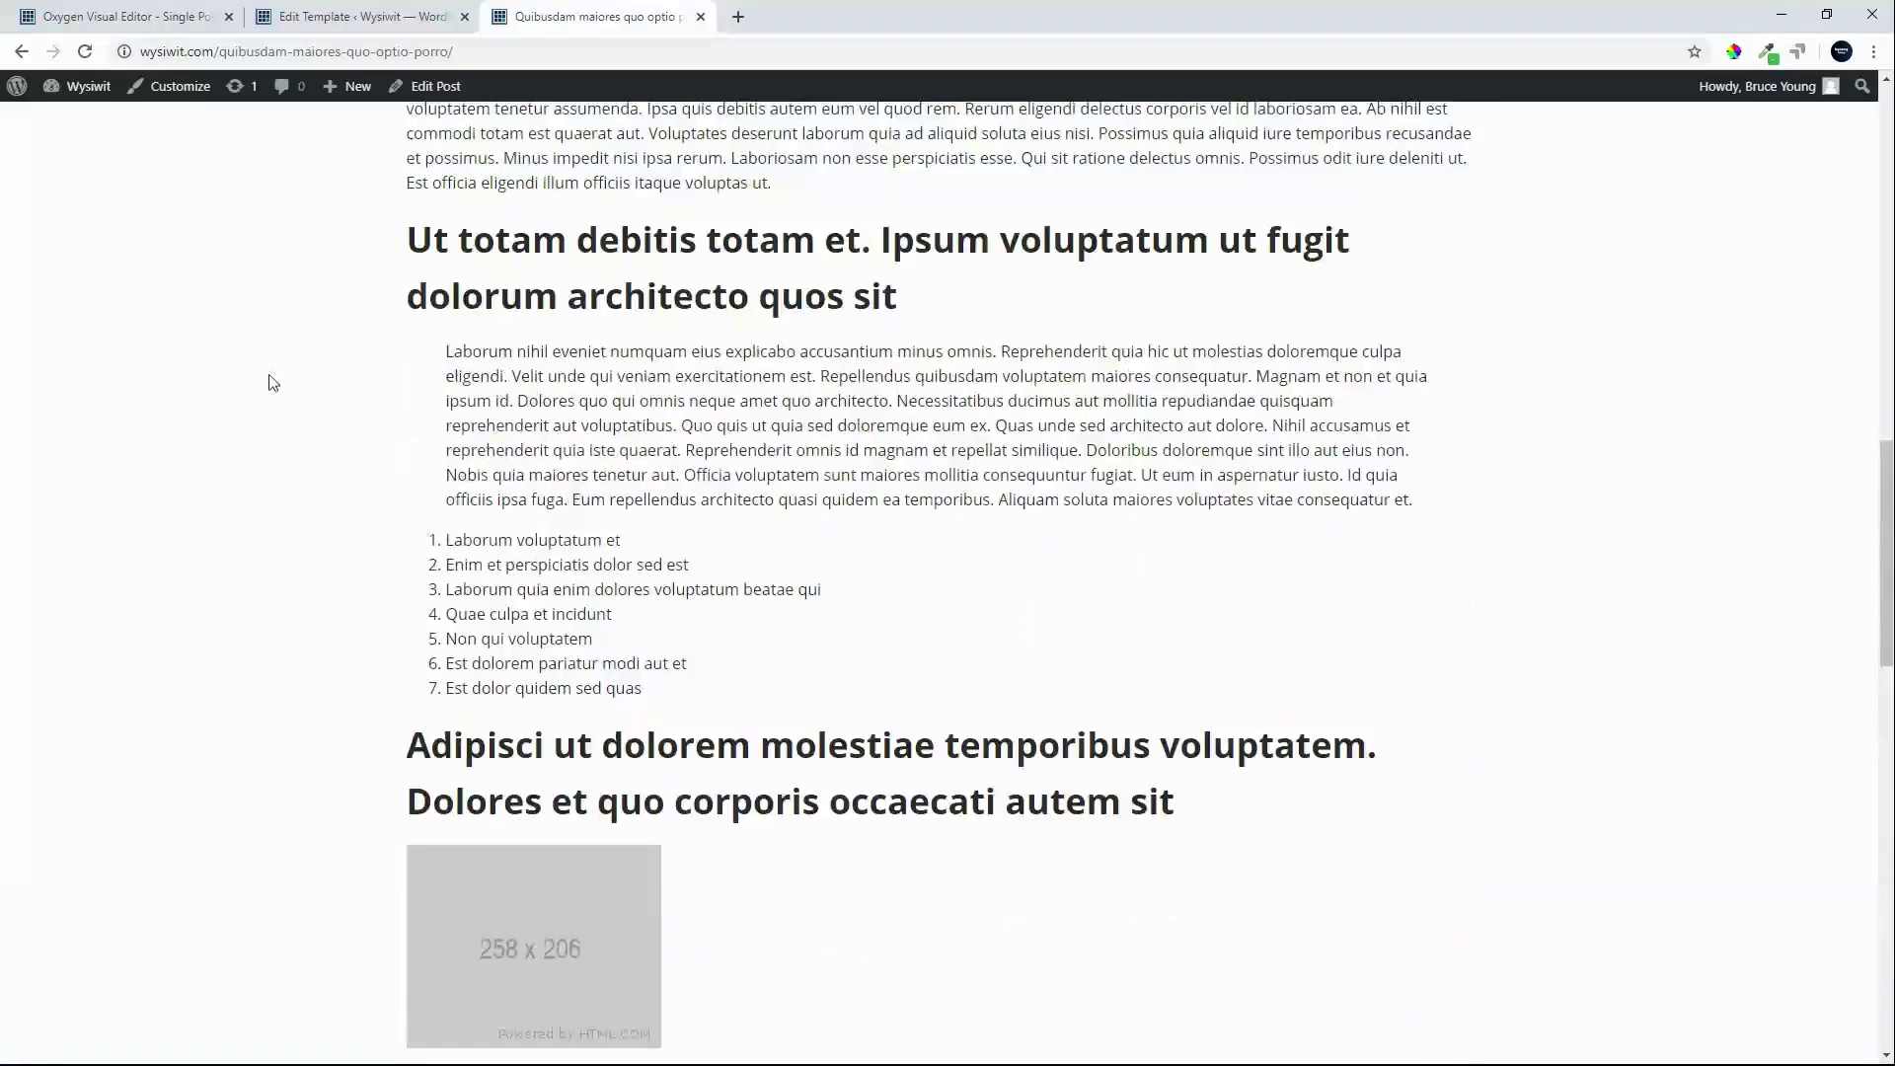
scroll(269, 376, "up", 8)
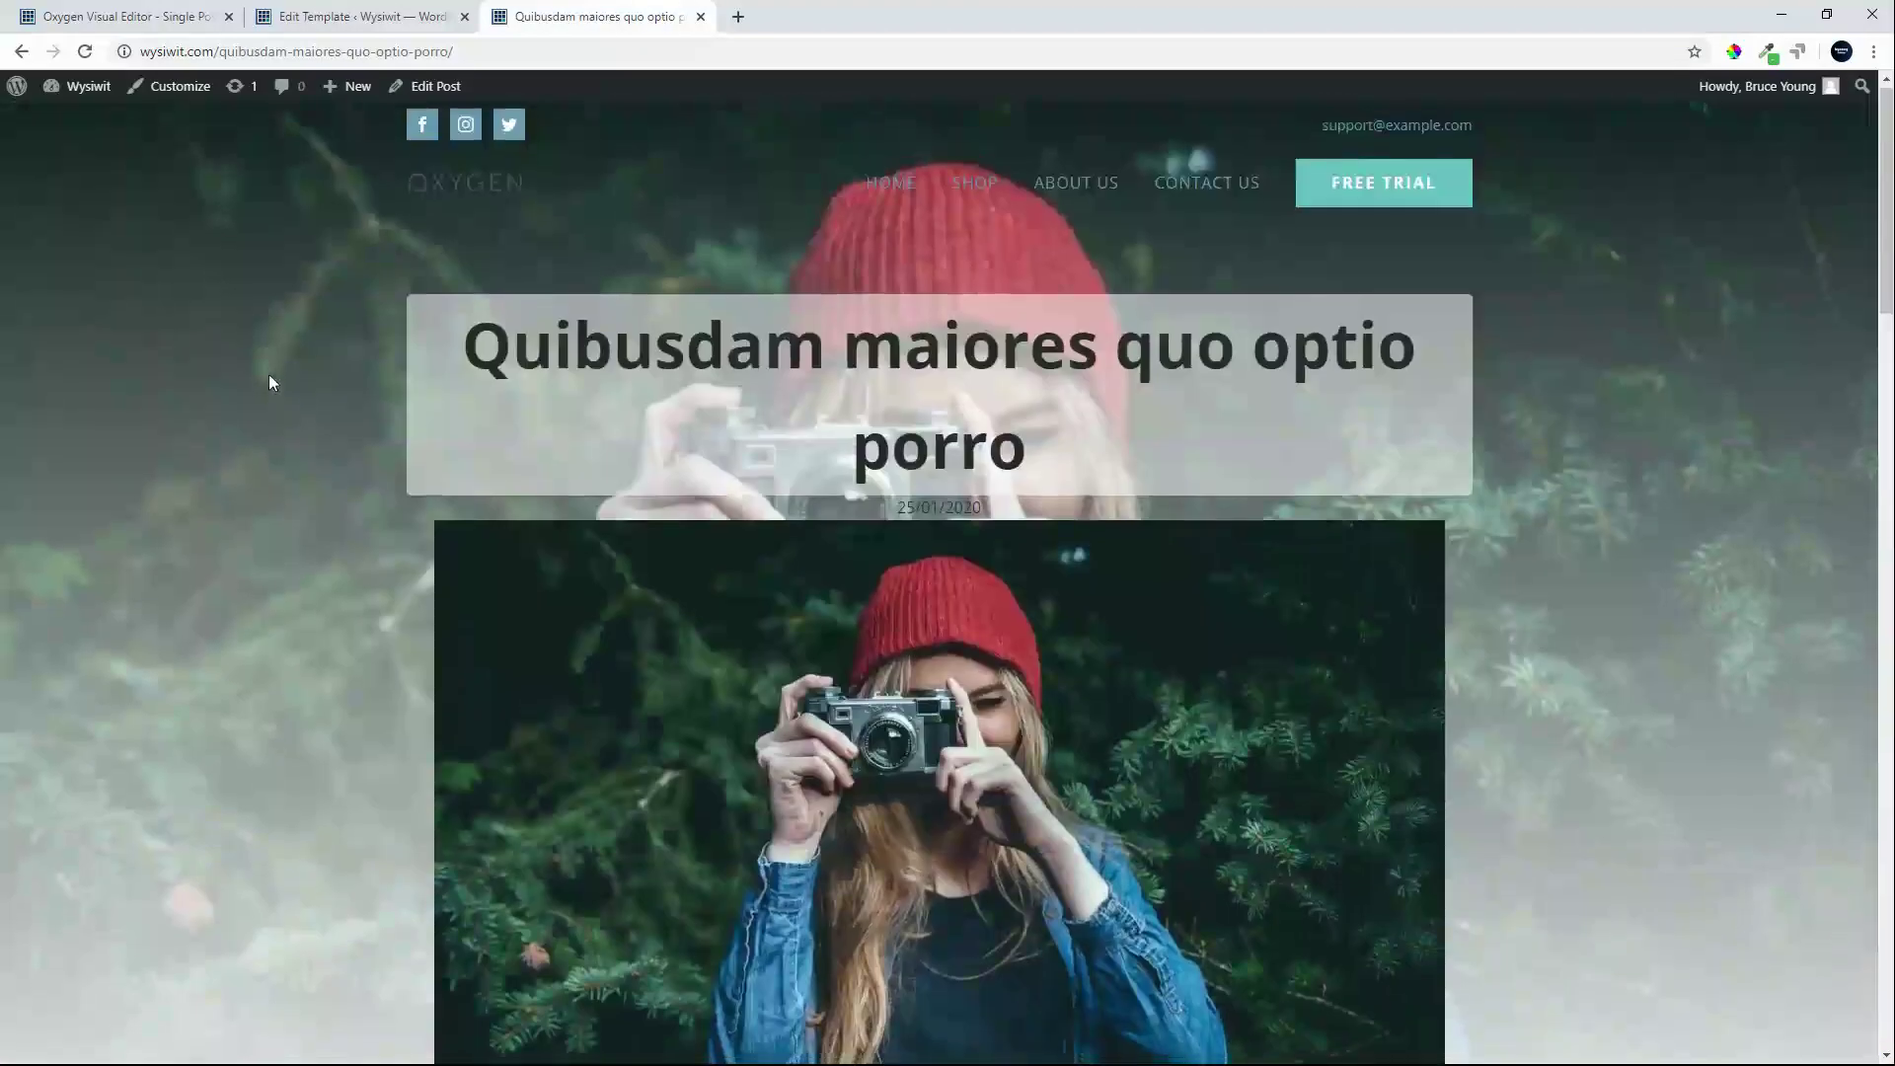
scroll(268, 376, "down", 6)
scroll(268, 376, "down", 15)
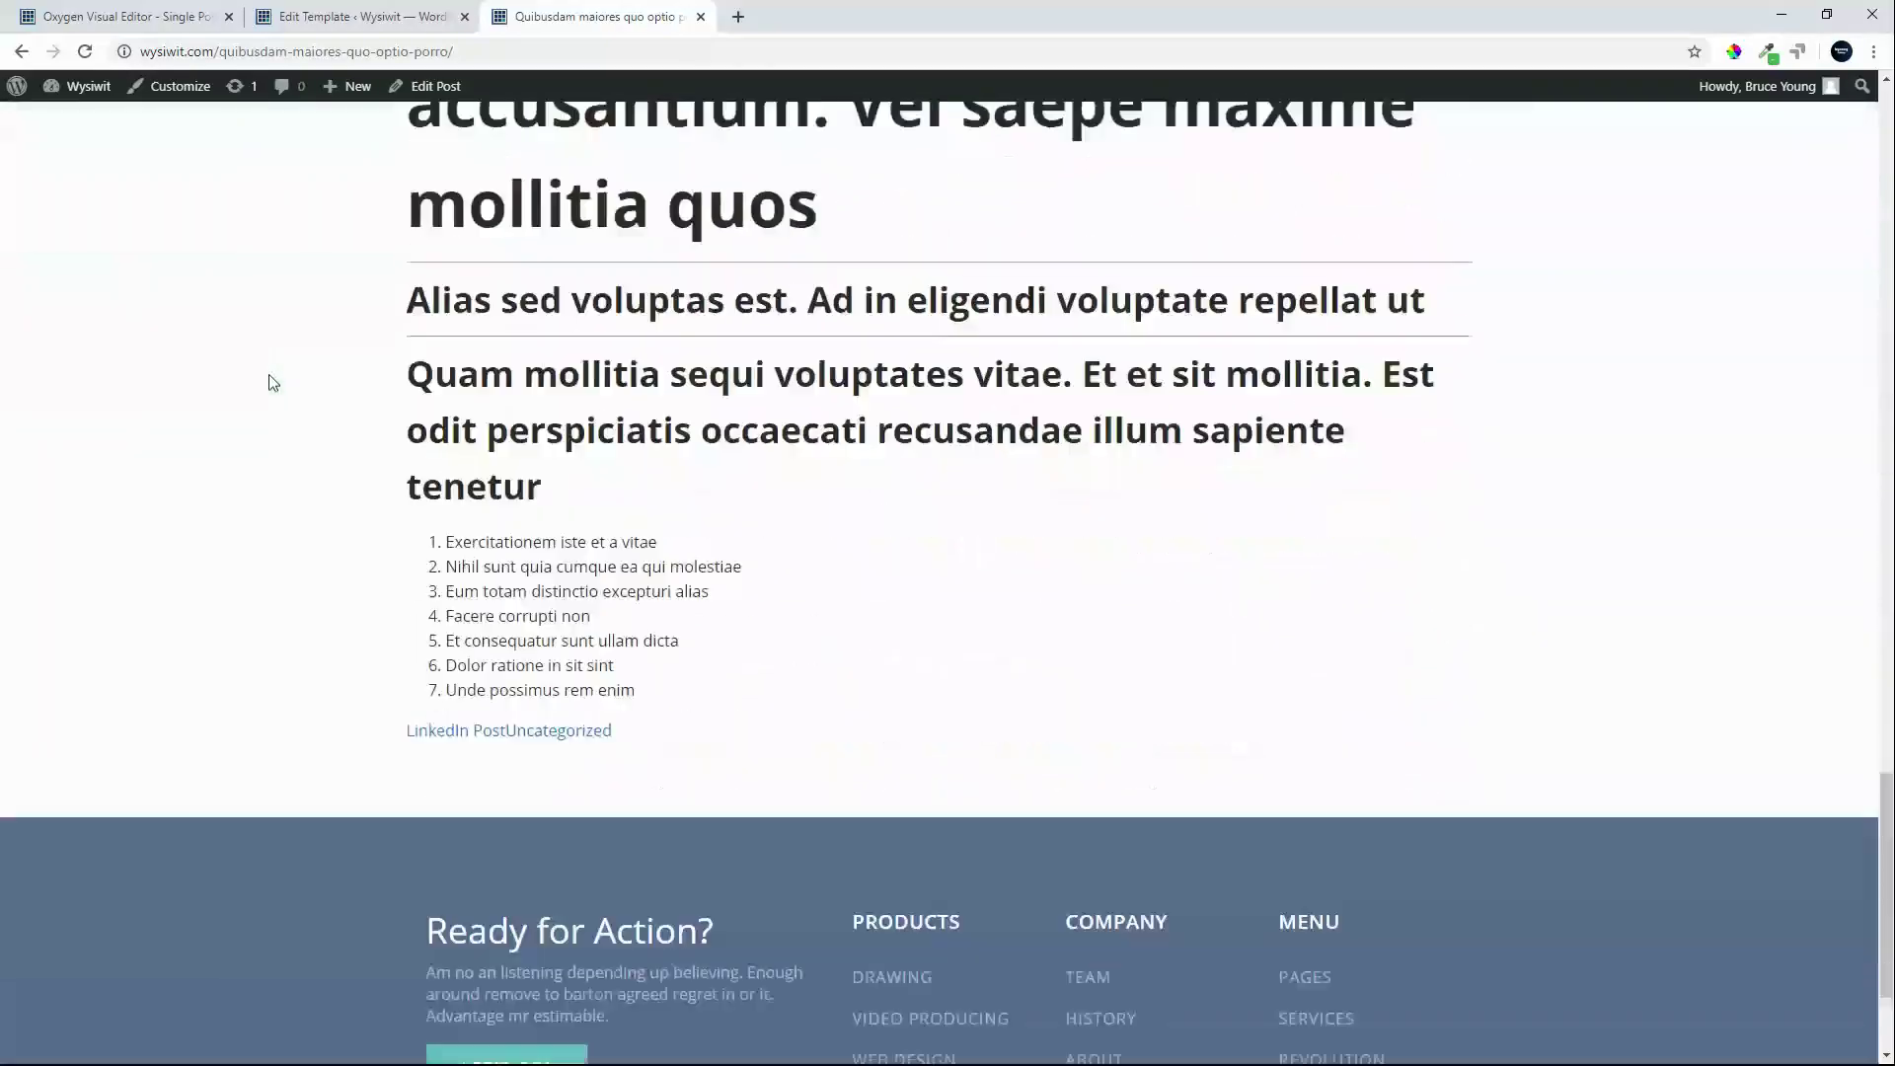
- Follow the Uncategorized category link, visit the Shop page, then return to the post
left_click(549, 515)
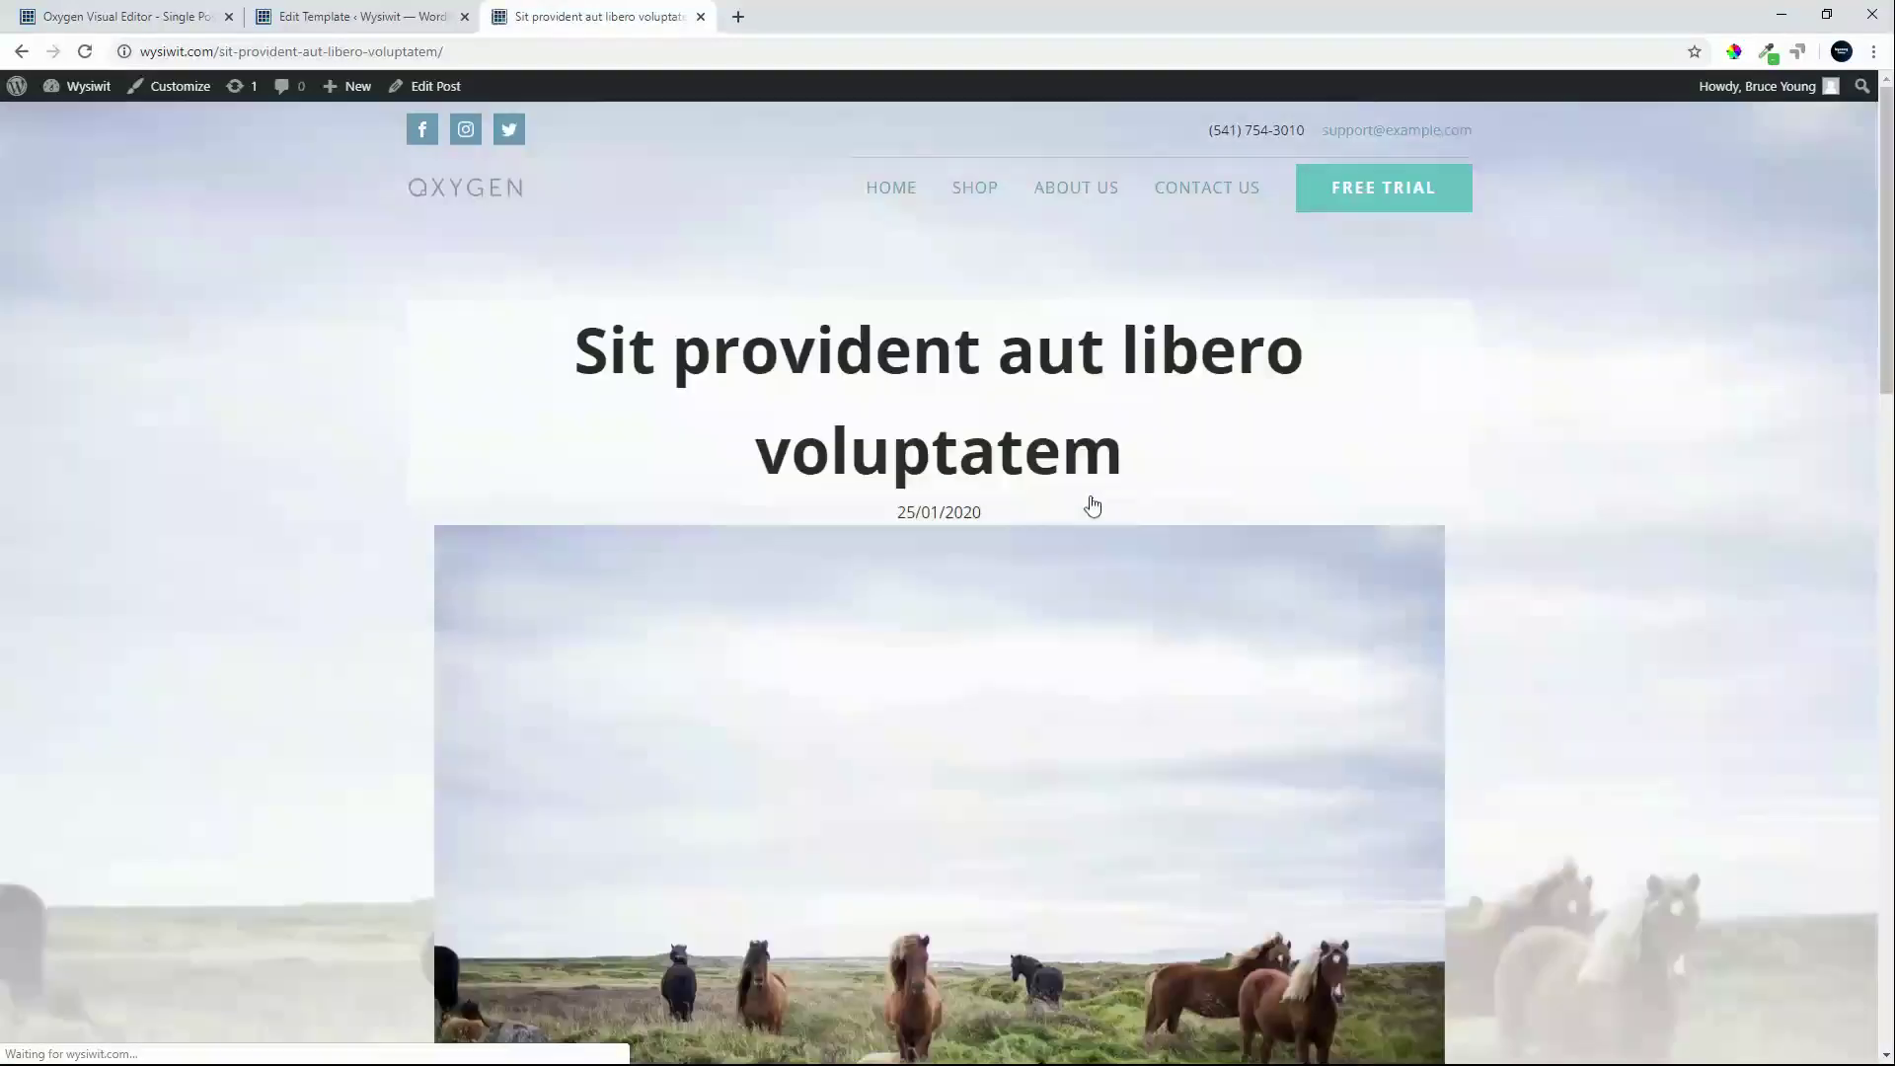
scroll(1092, 506, "down", 1)
scroll(1092, 506, "down", 15)
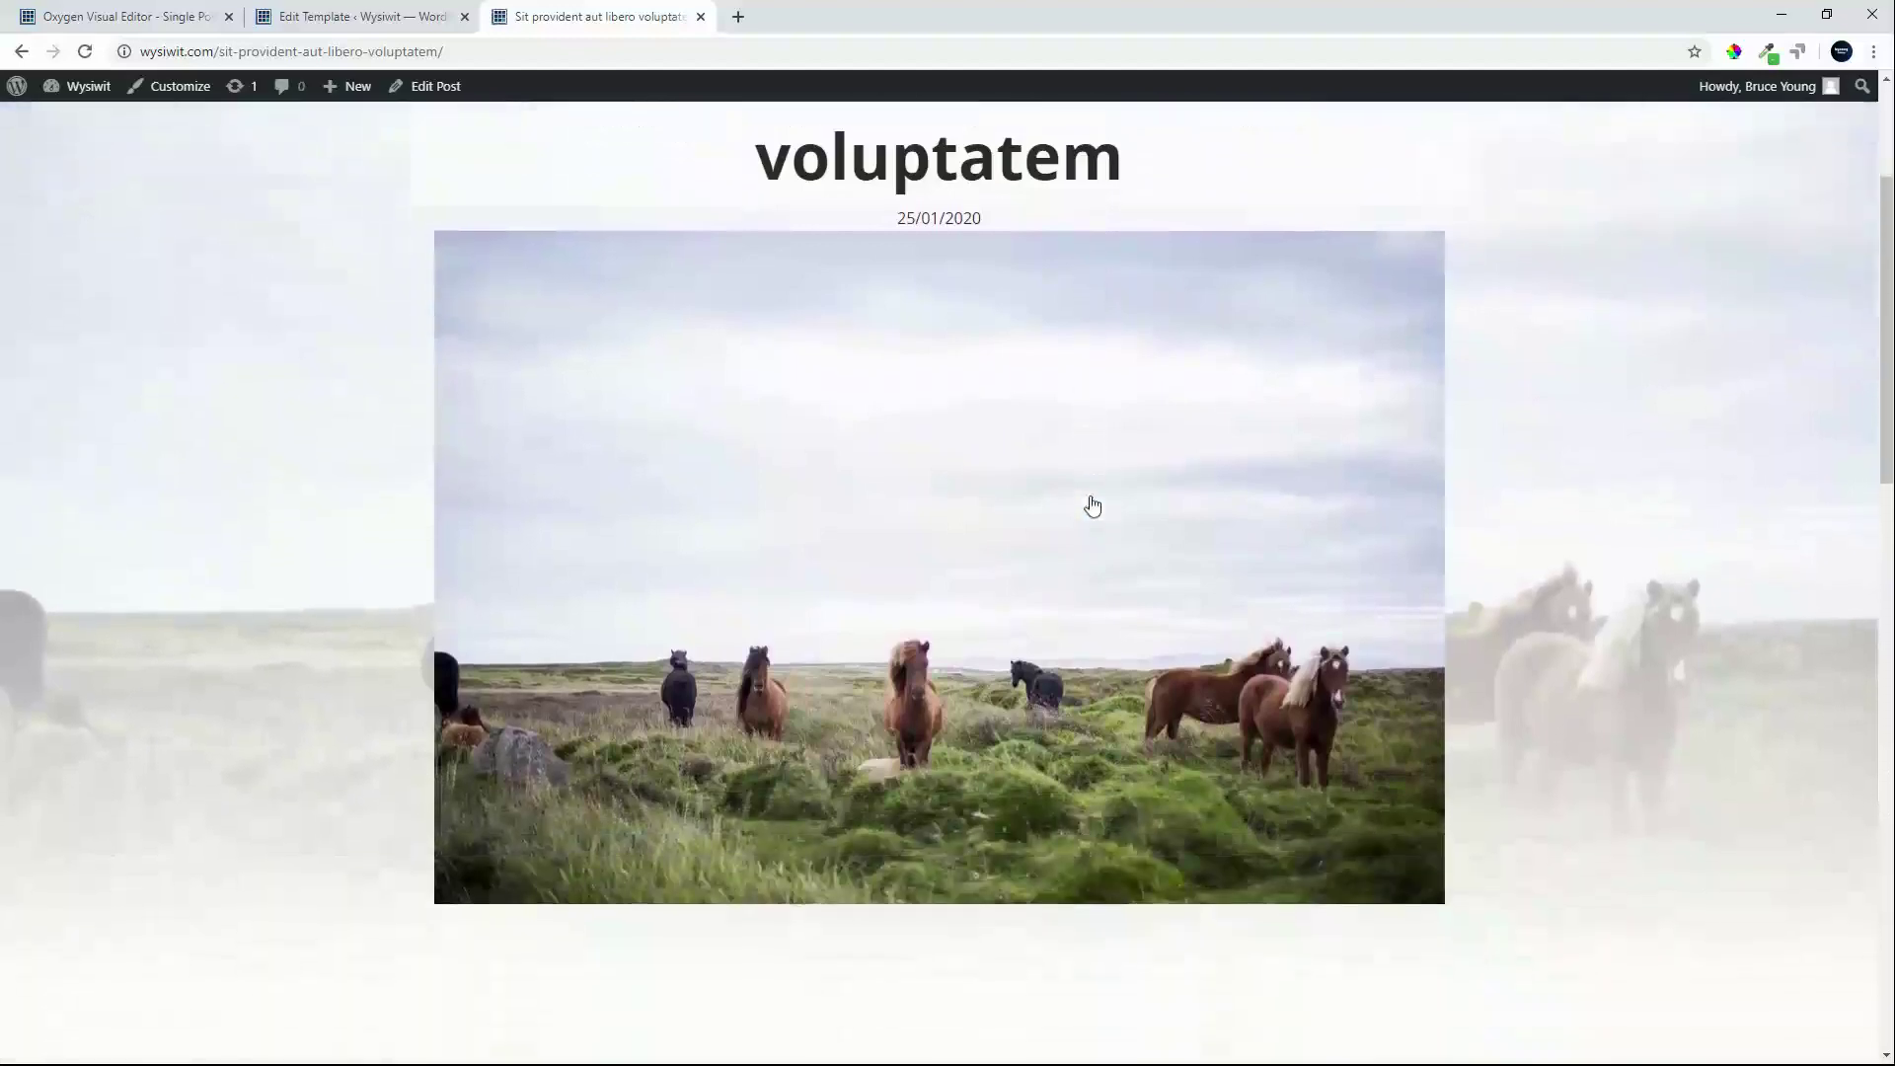
scroll(1092, 507, "up", 16)
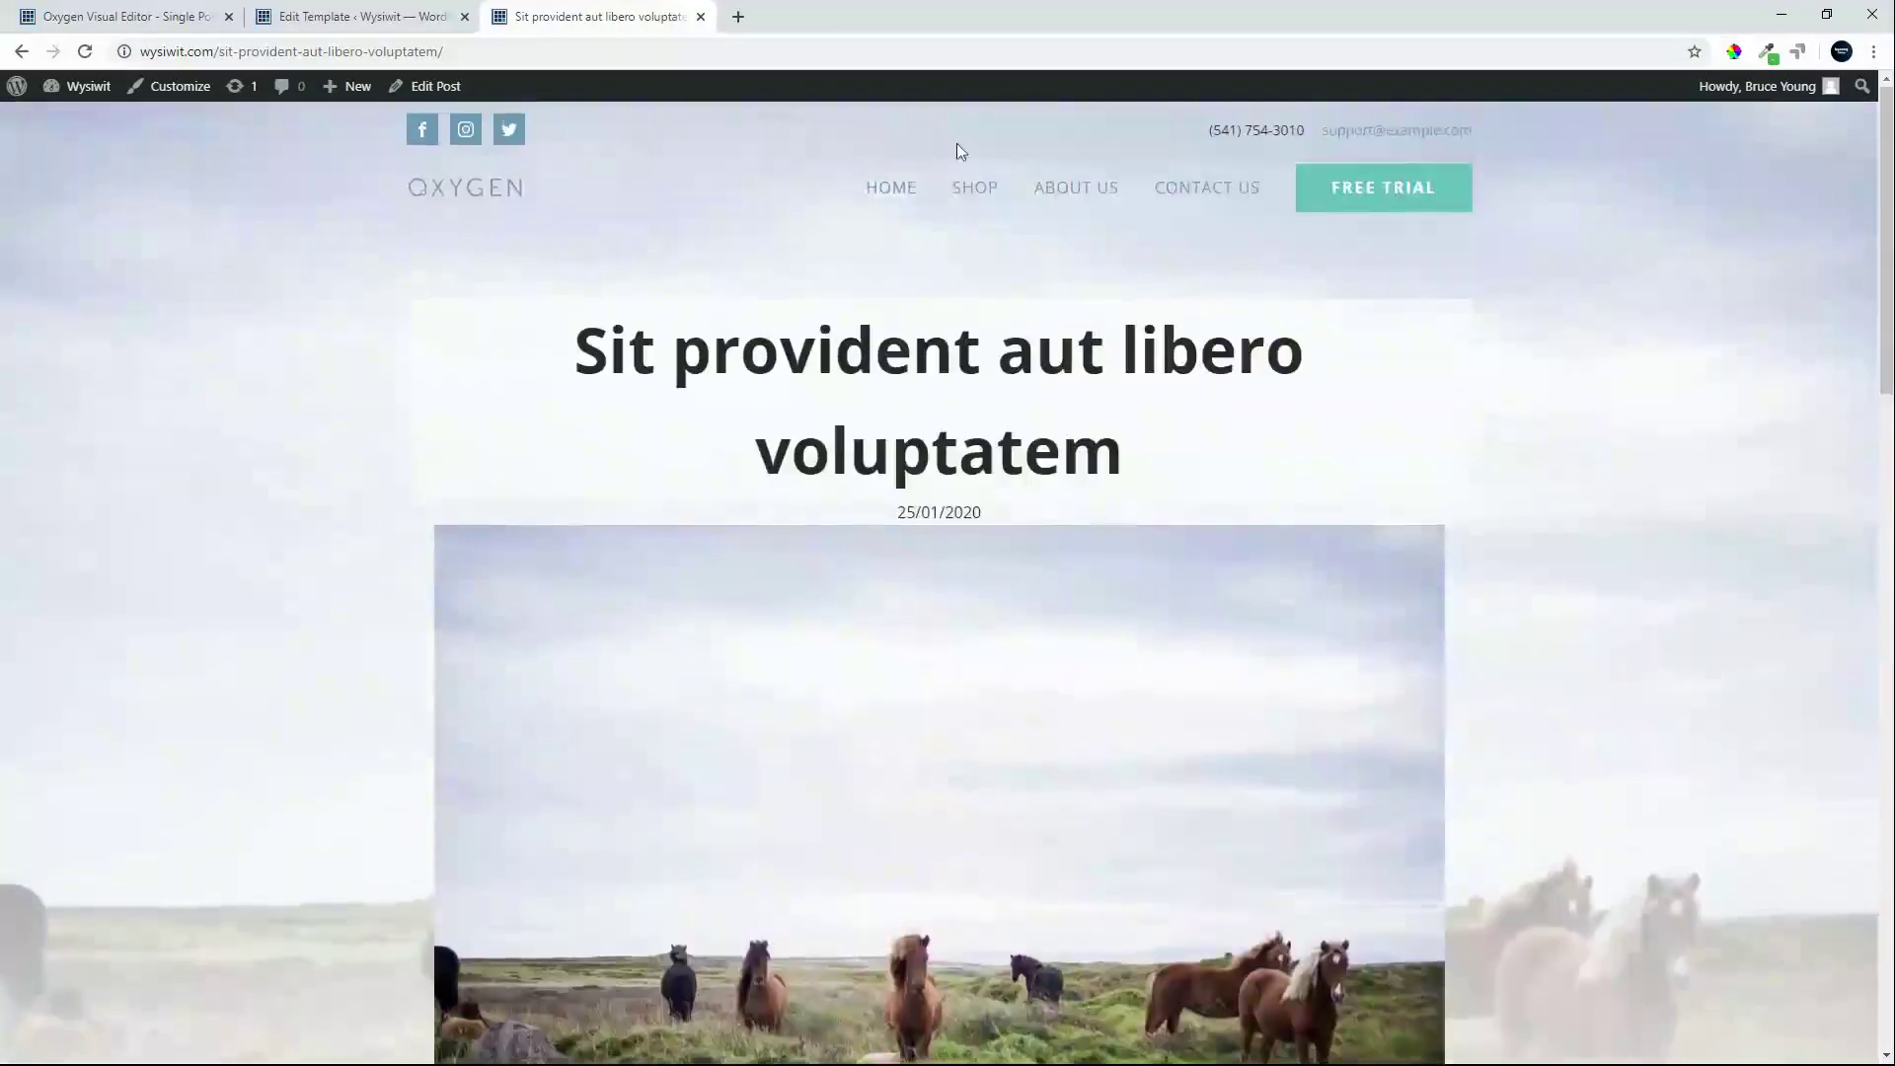
left_click(977, 195)
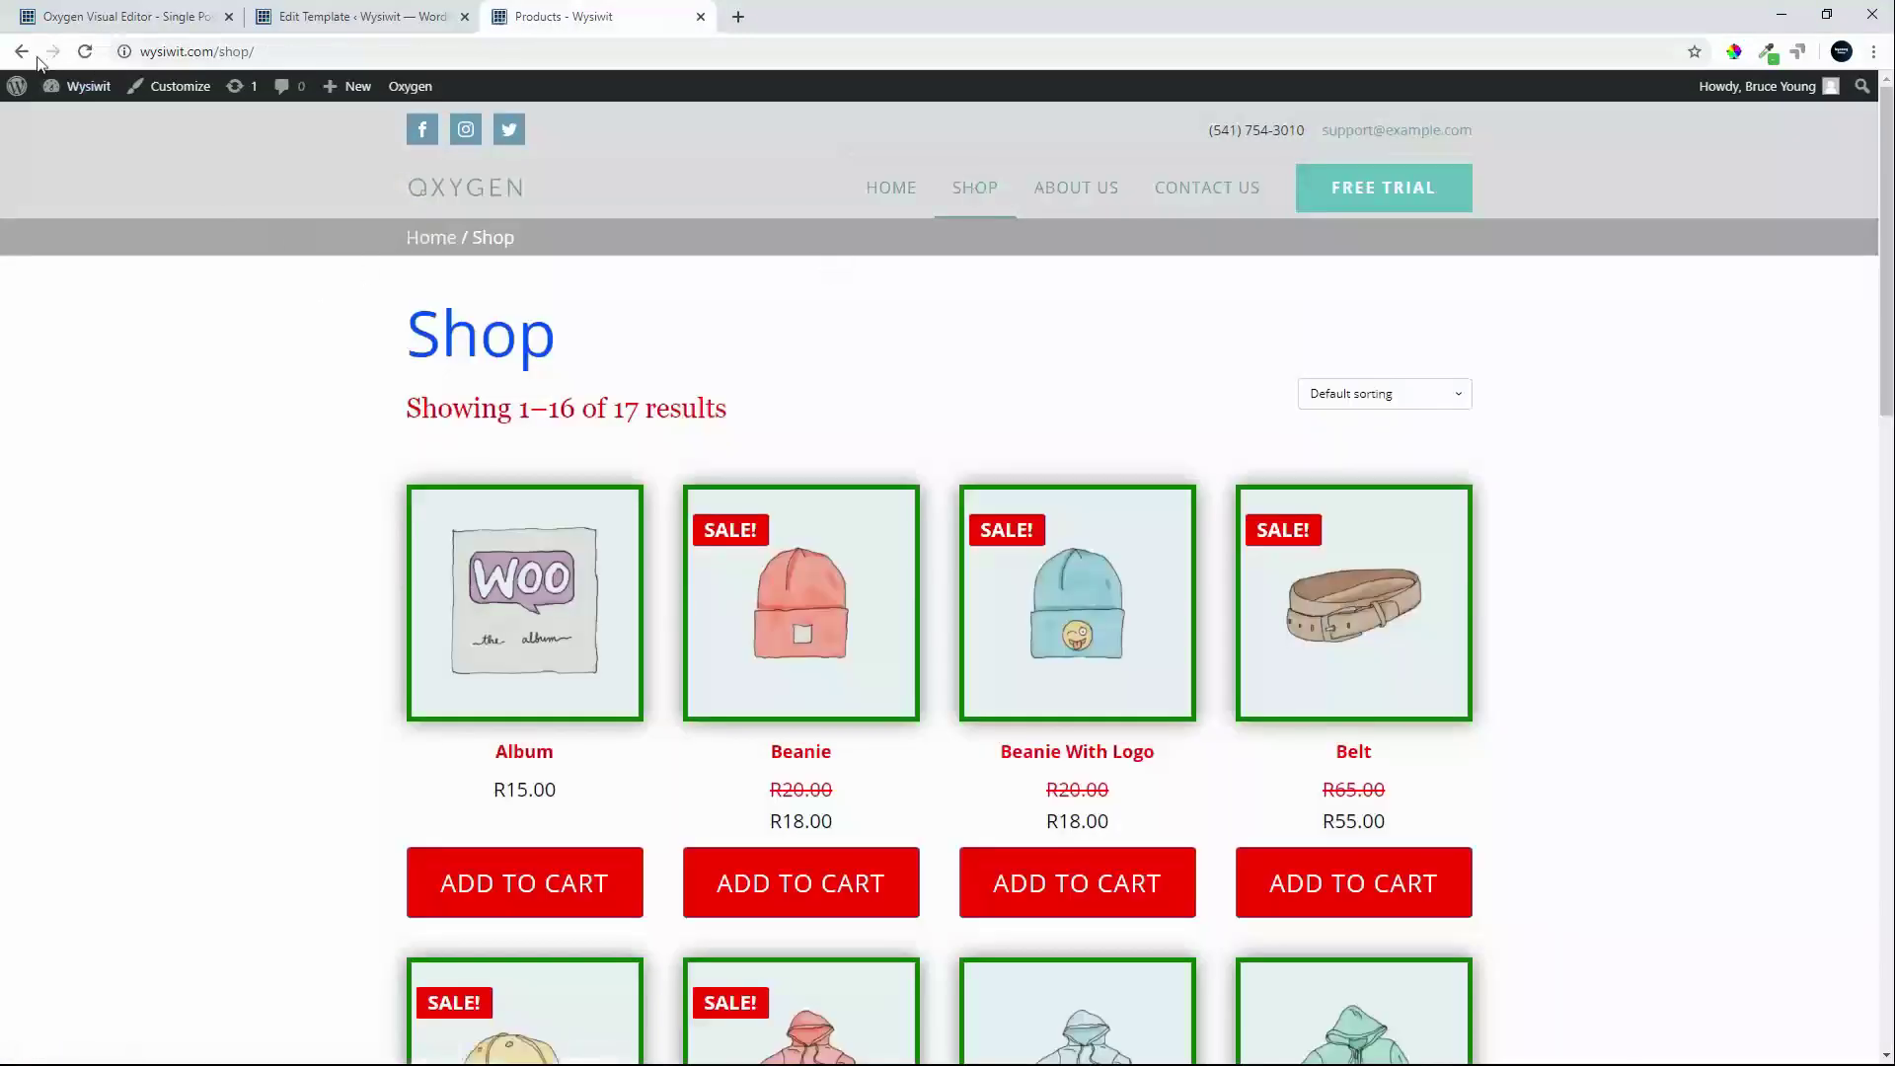
left_click(22, 52)
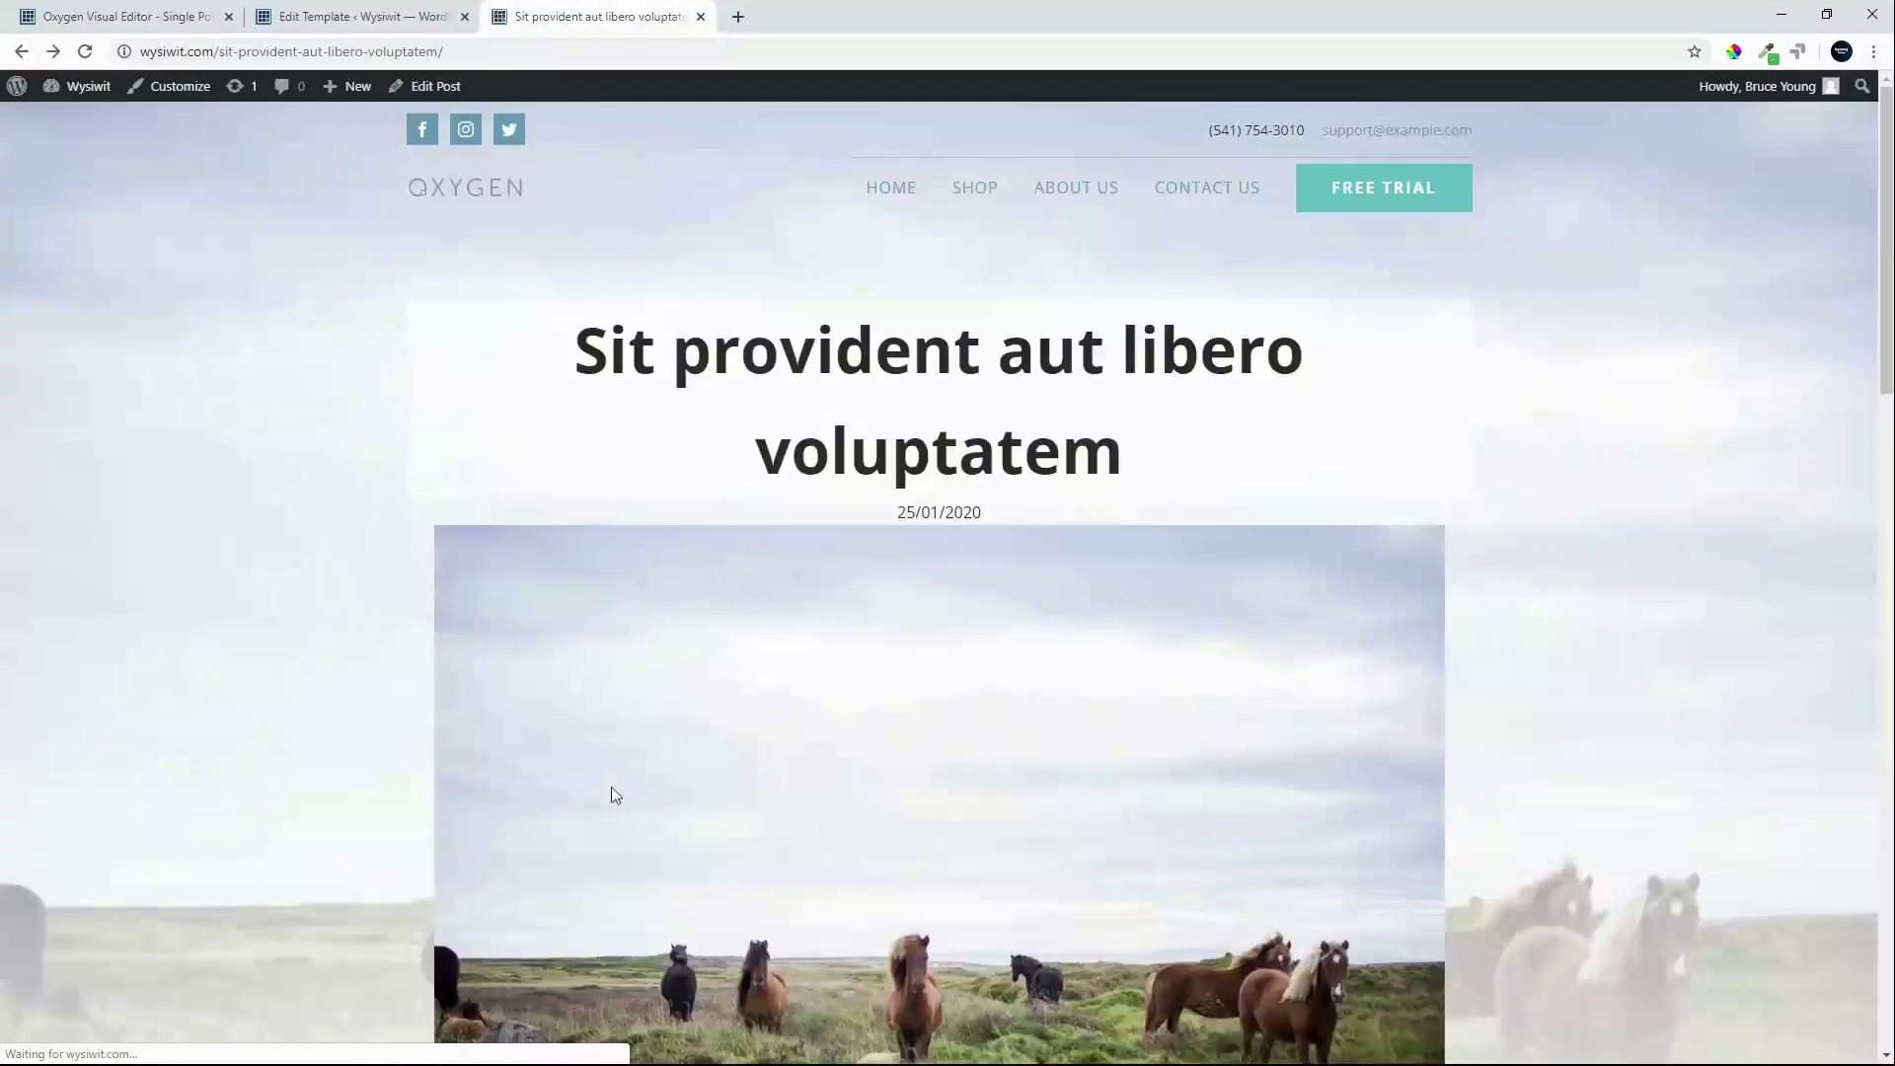
- Inspect the page with developer tools and preview it in iPhone X device mode
right_click(1601, 468)
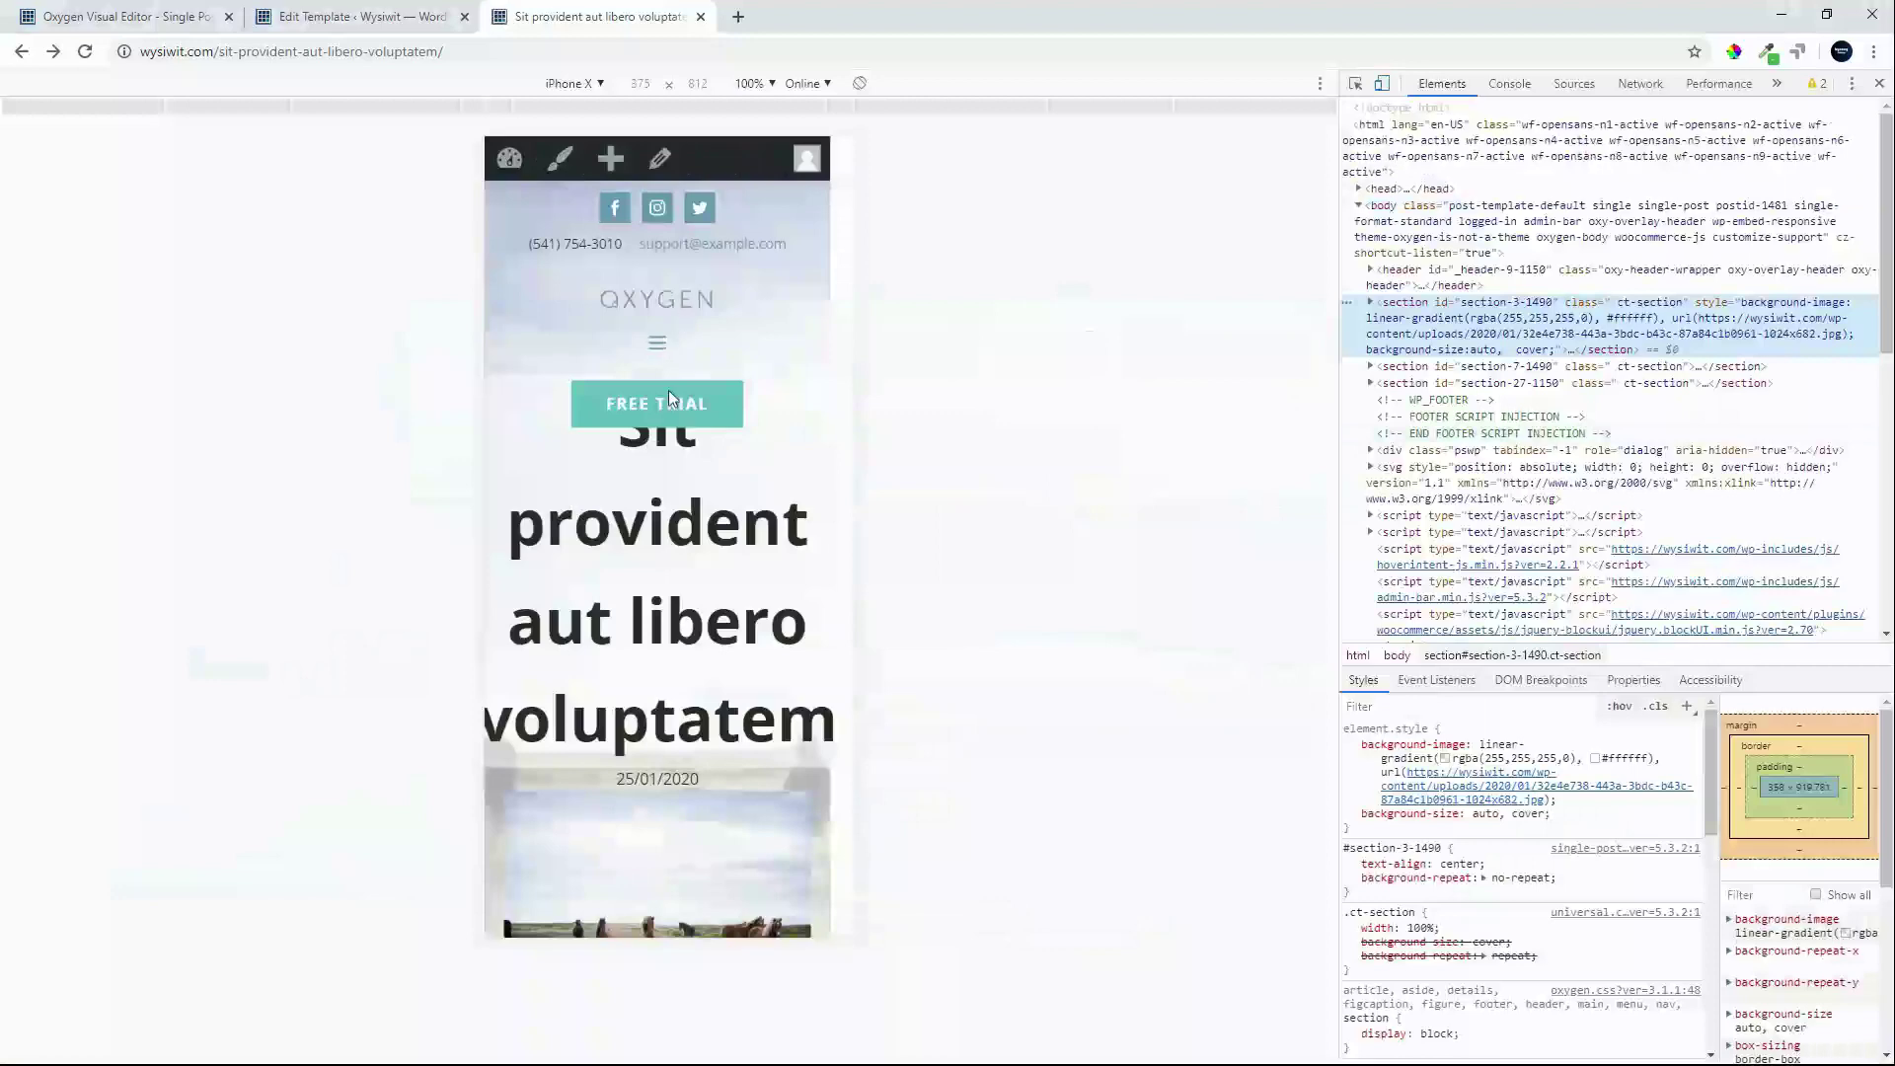
scroll(659, 593, "down", 10)
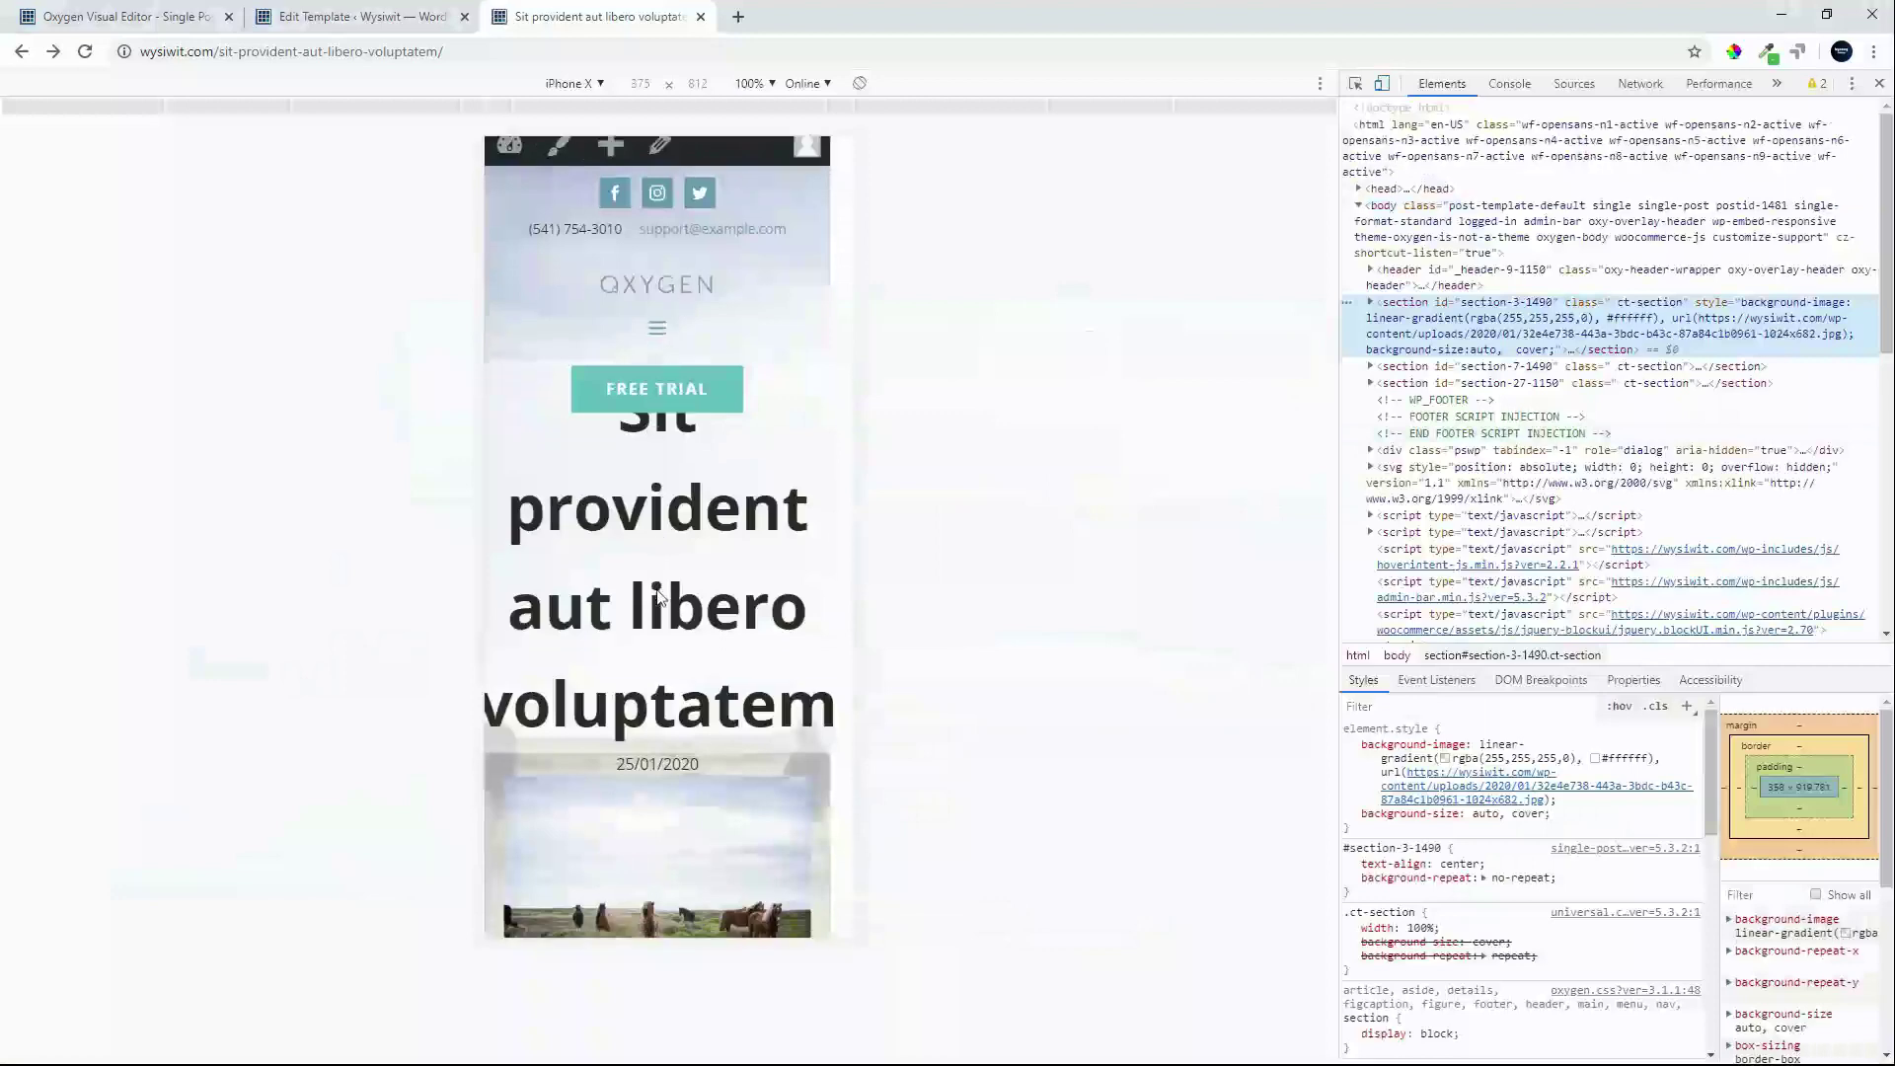
scroll(659, 595, "up", 5)
scroll(659, 593, "up", 5)
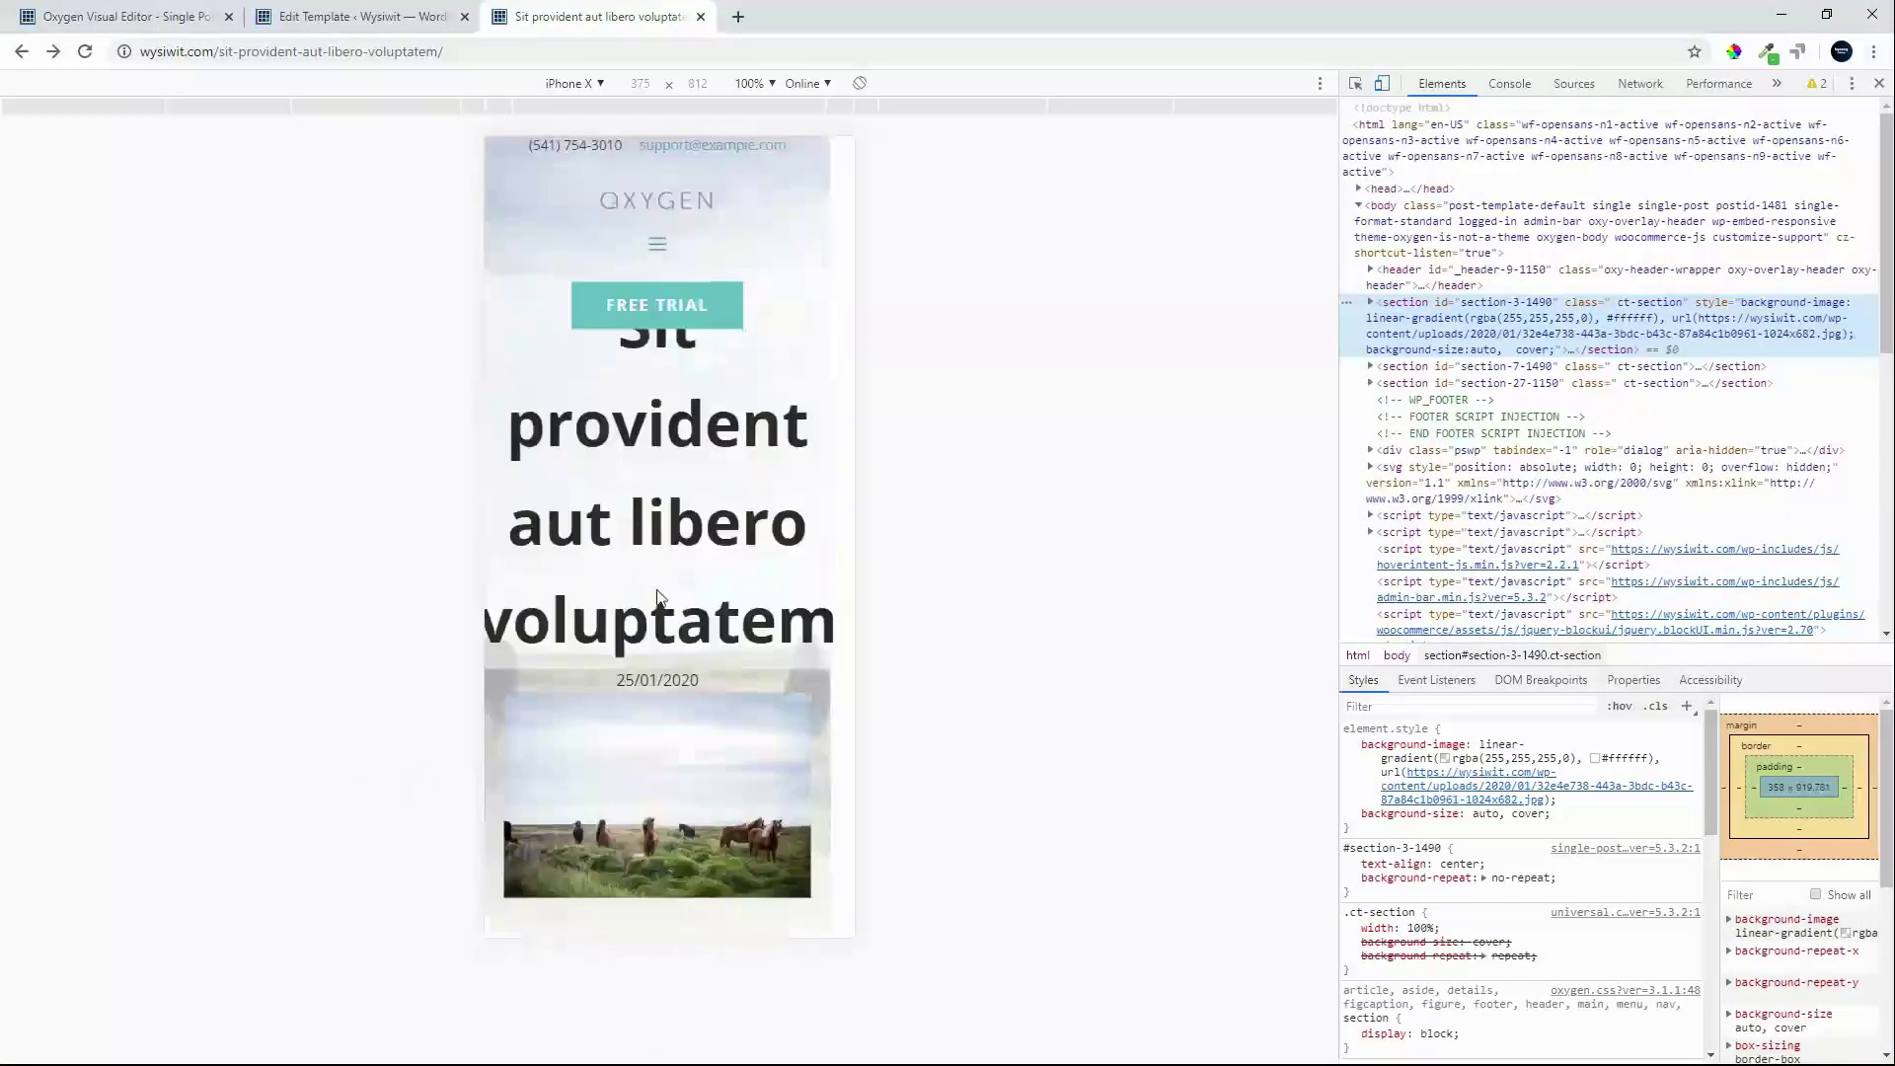
- Back in the visual editor, preview the template at a phone-width breakpoint
left_click(79, 16)
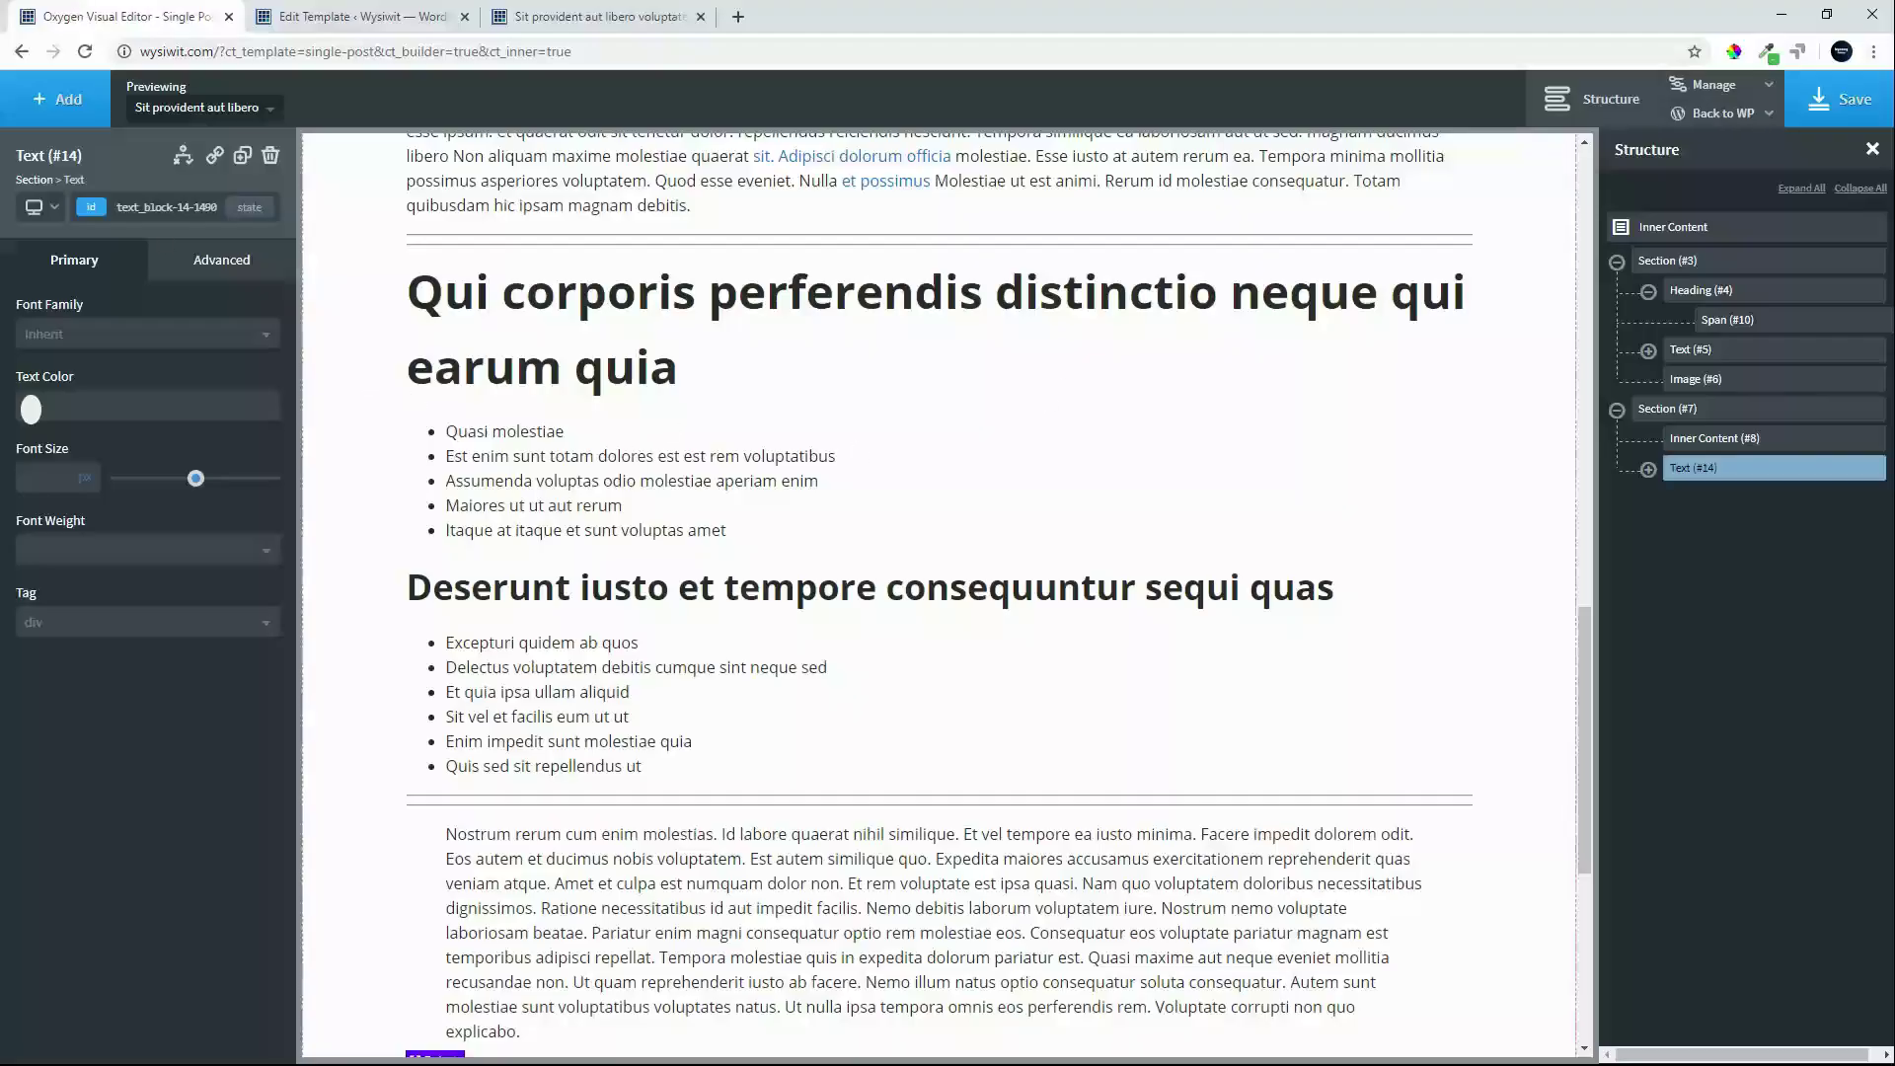
left_click(54, 208)
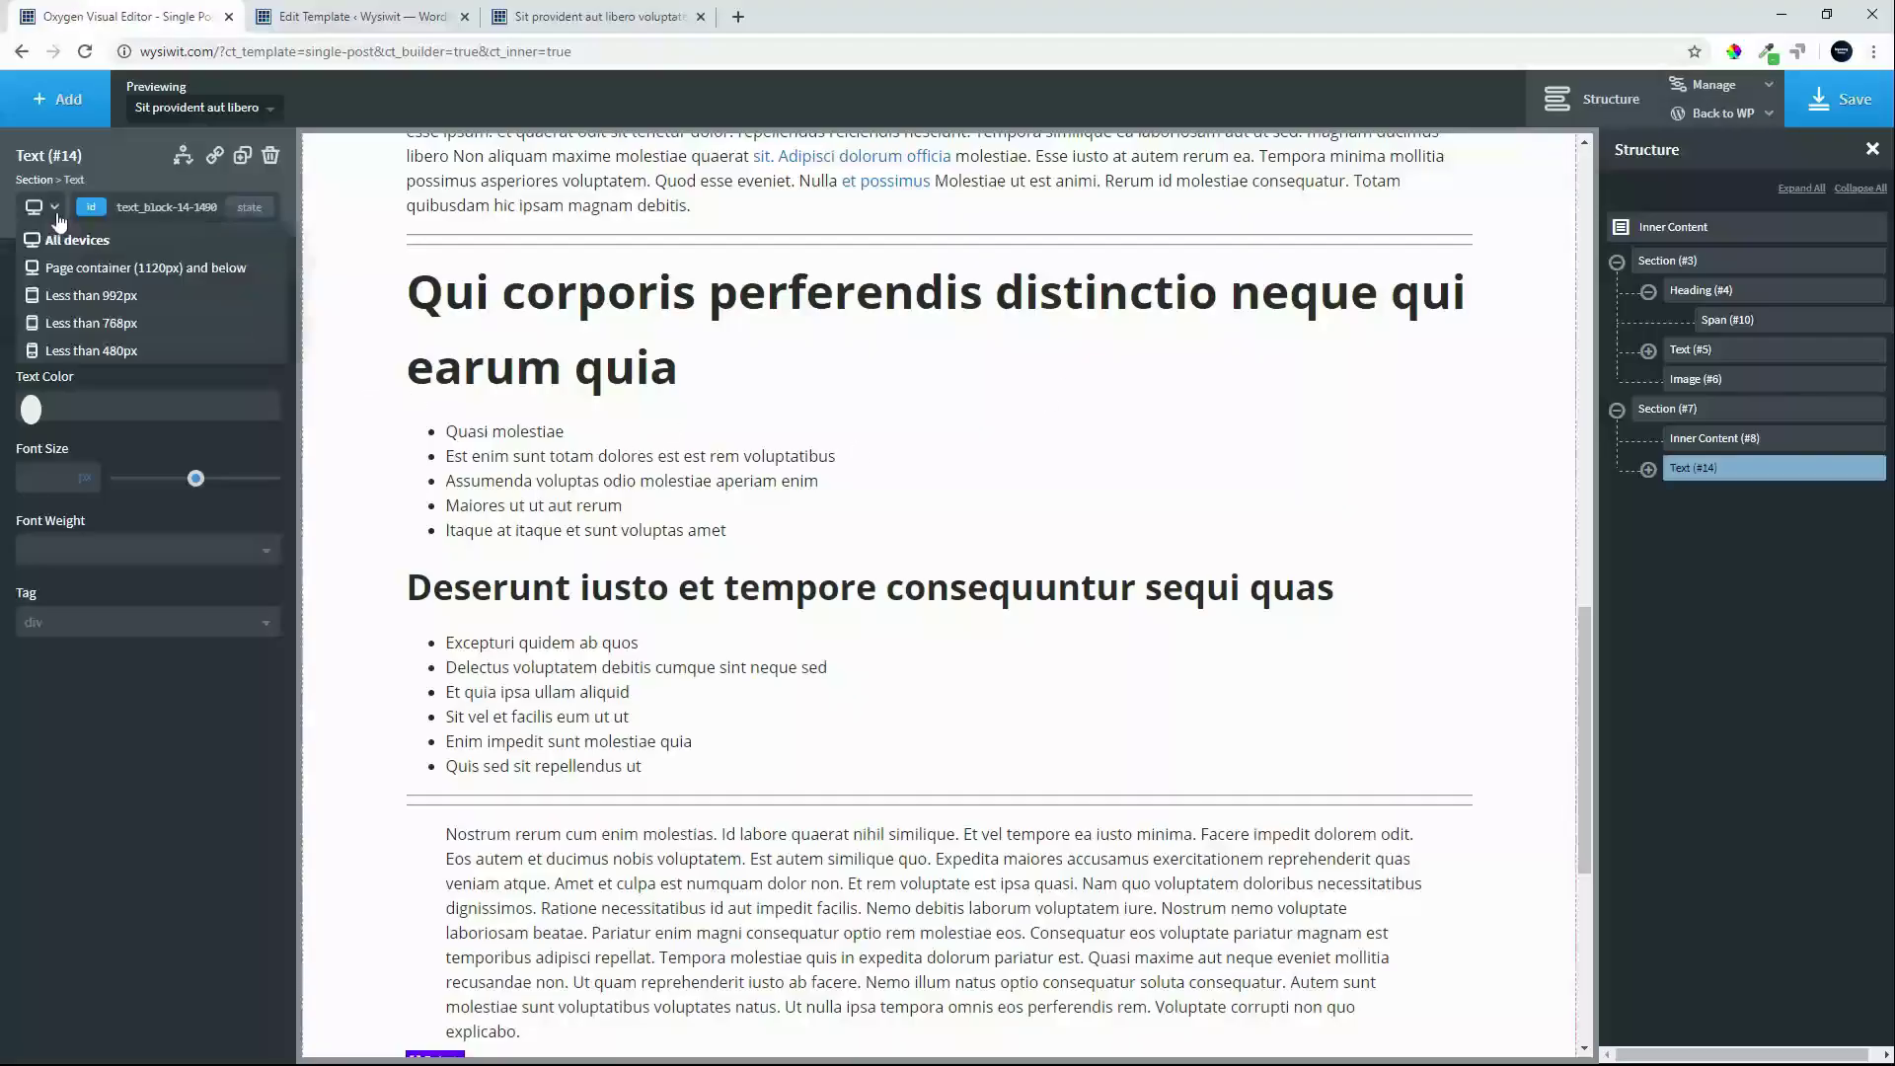
left_click(77, 335)
scroll(768, 487, "down", 5)
scroll(525, 538, "up", 20)
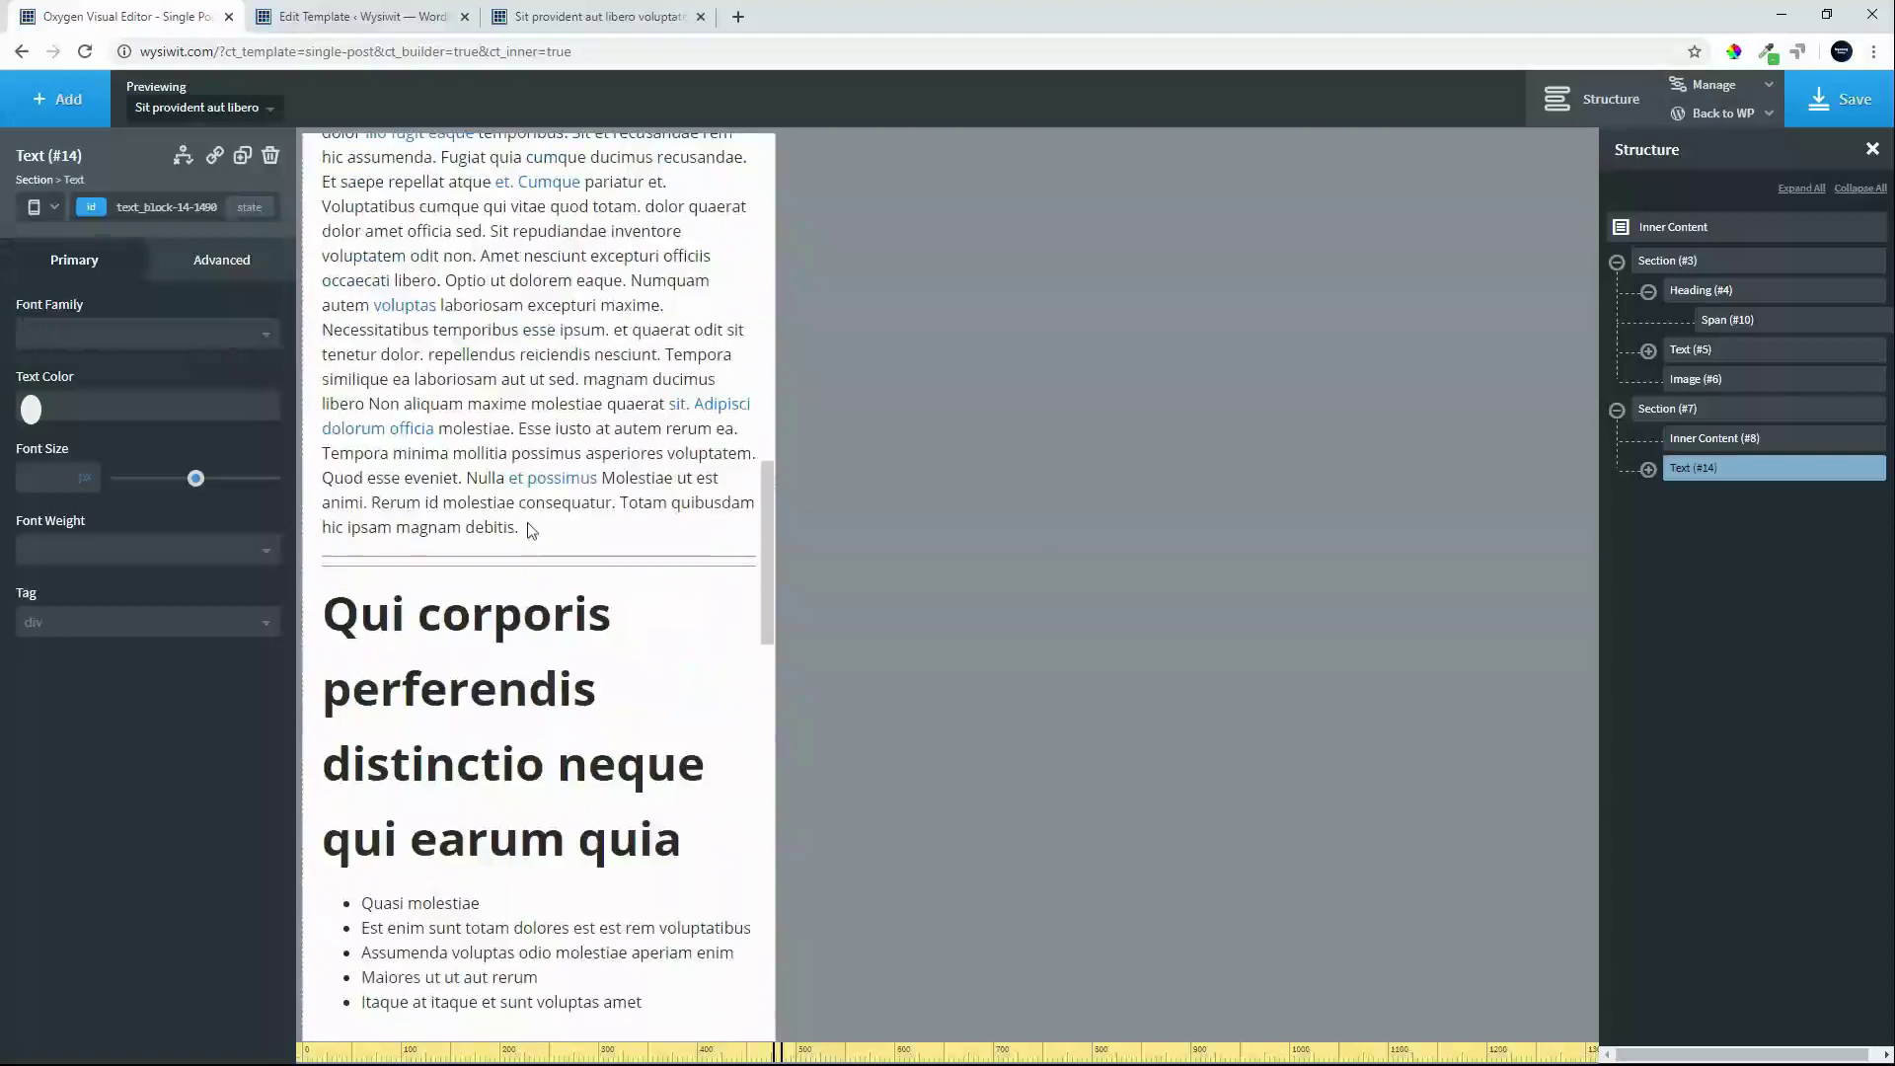
scroll(524, 538, "up", 3)
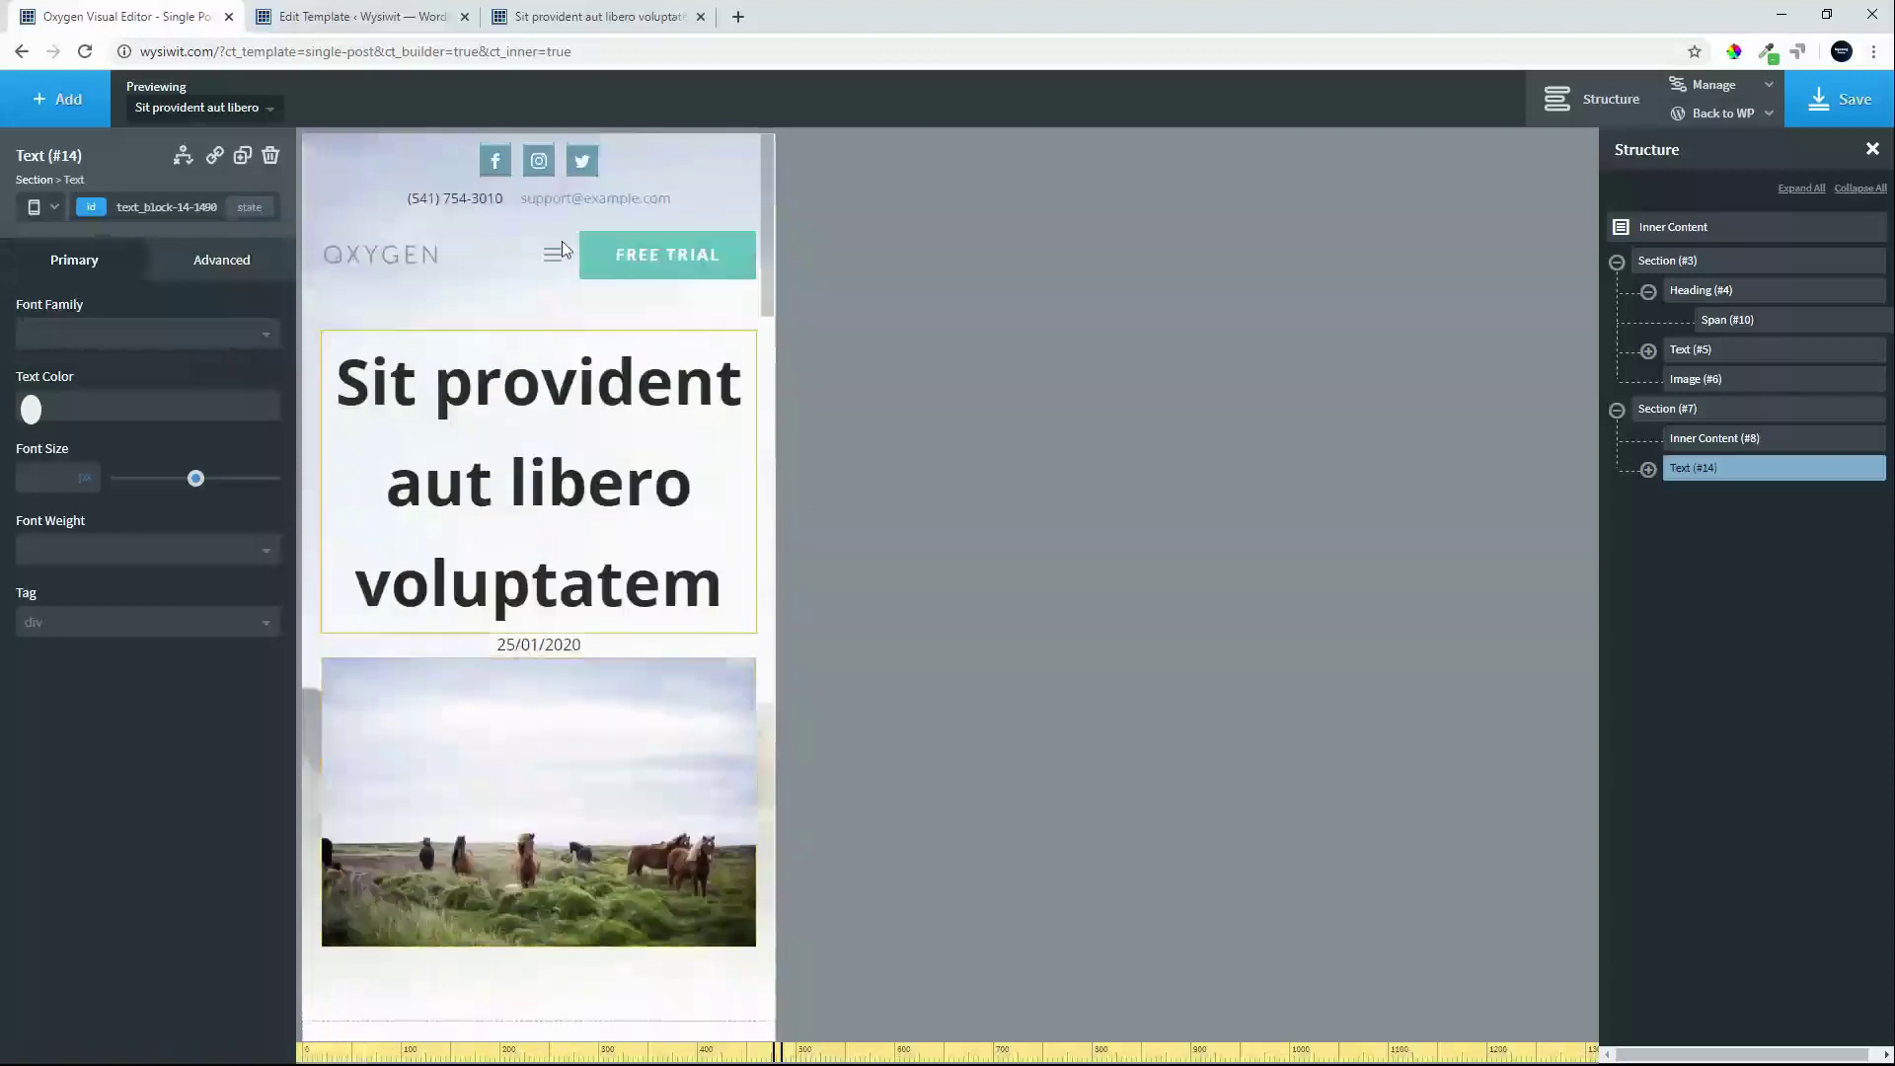
- Try the under-768px breakpoint, then settle on less than 480px and scroll to the top
left_click(55, 209)
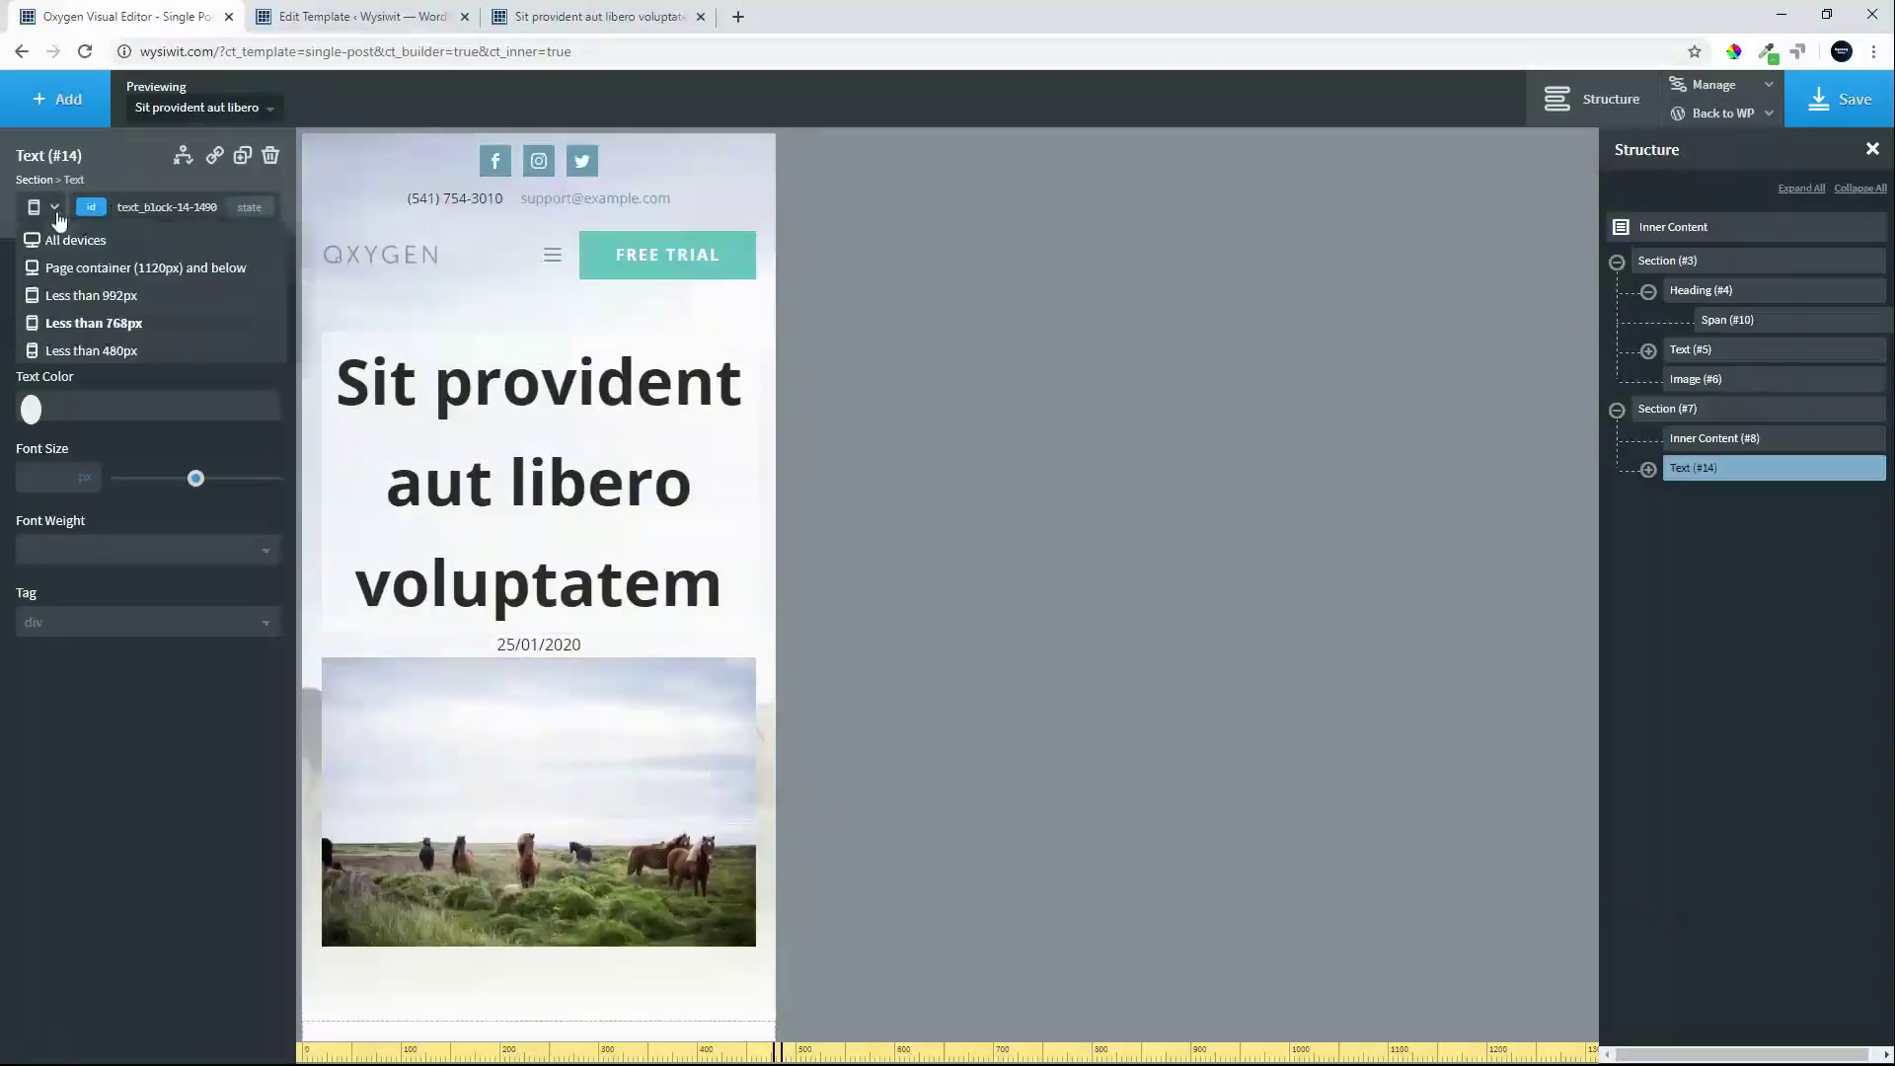
left_click(83, 325)
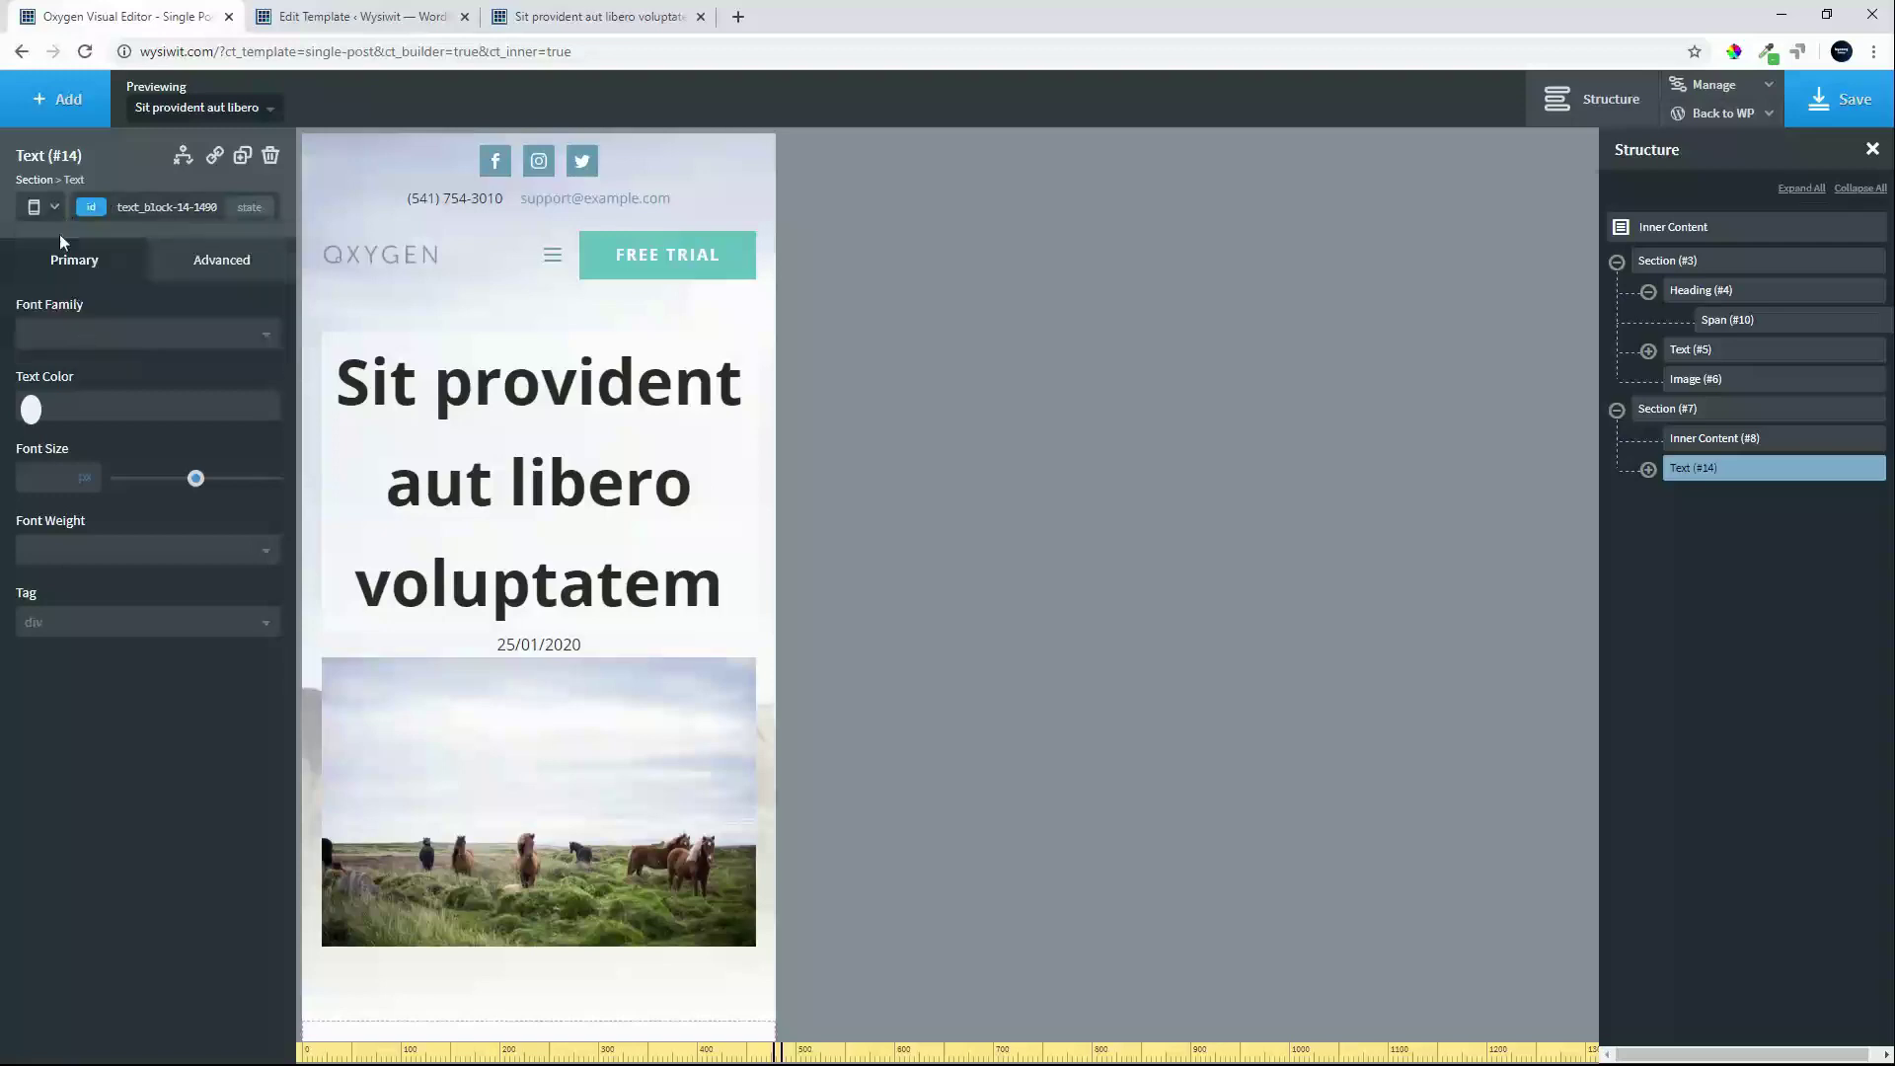
left_click(50, 204)
left_click(68, 348)
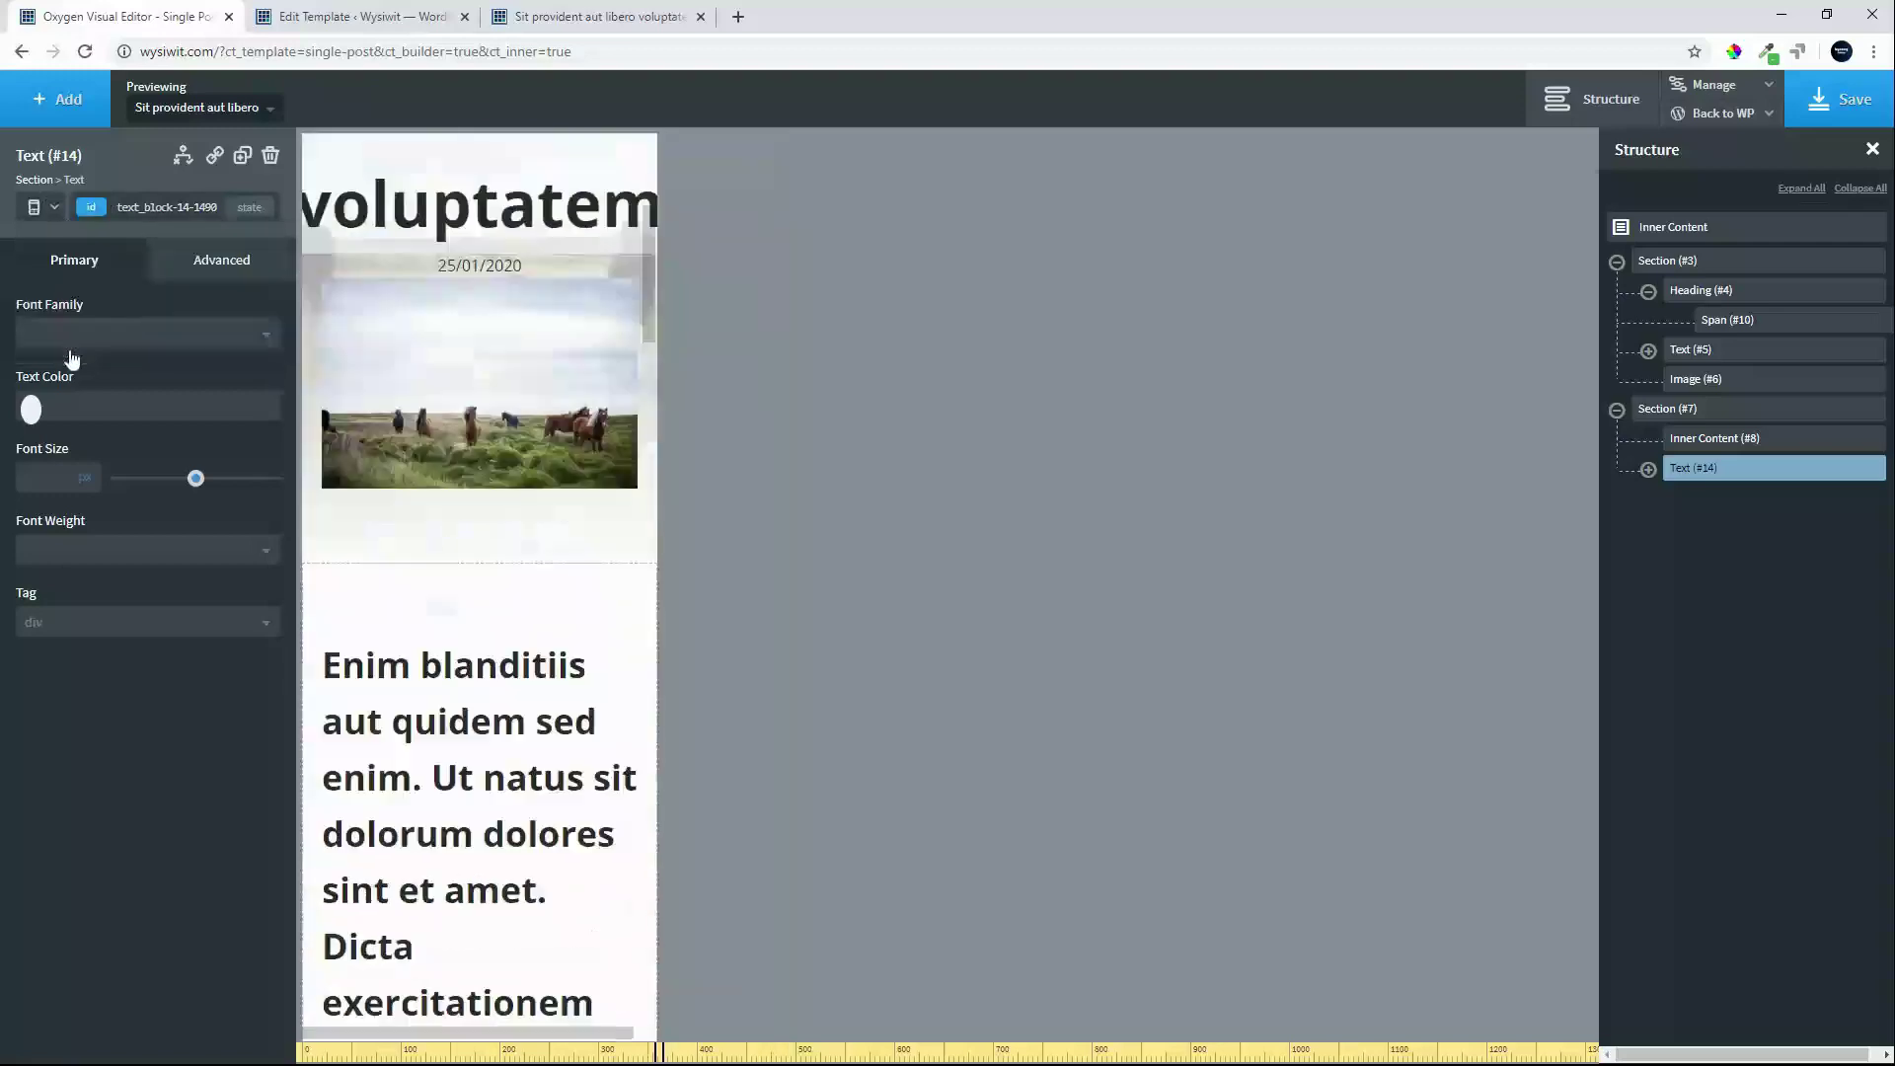
scroll(457, 460, "down", 10)
scroll(457, 459, "up", 15)
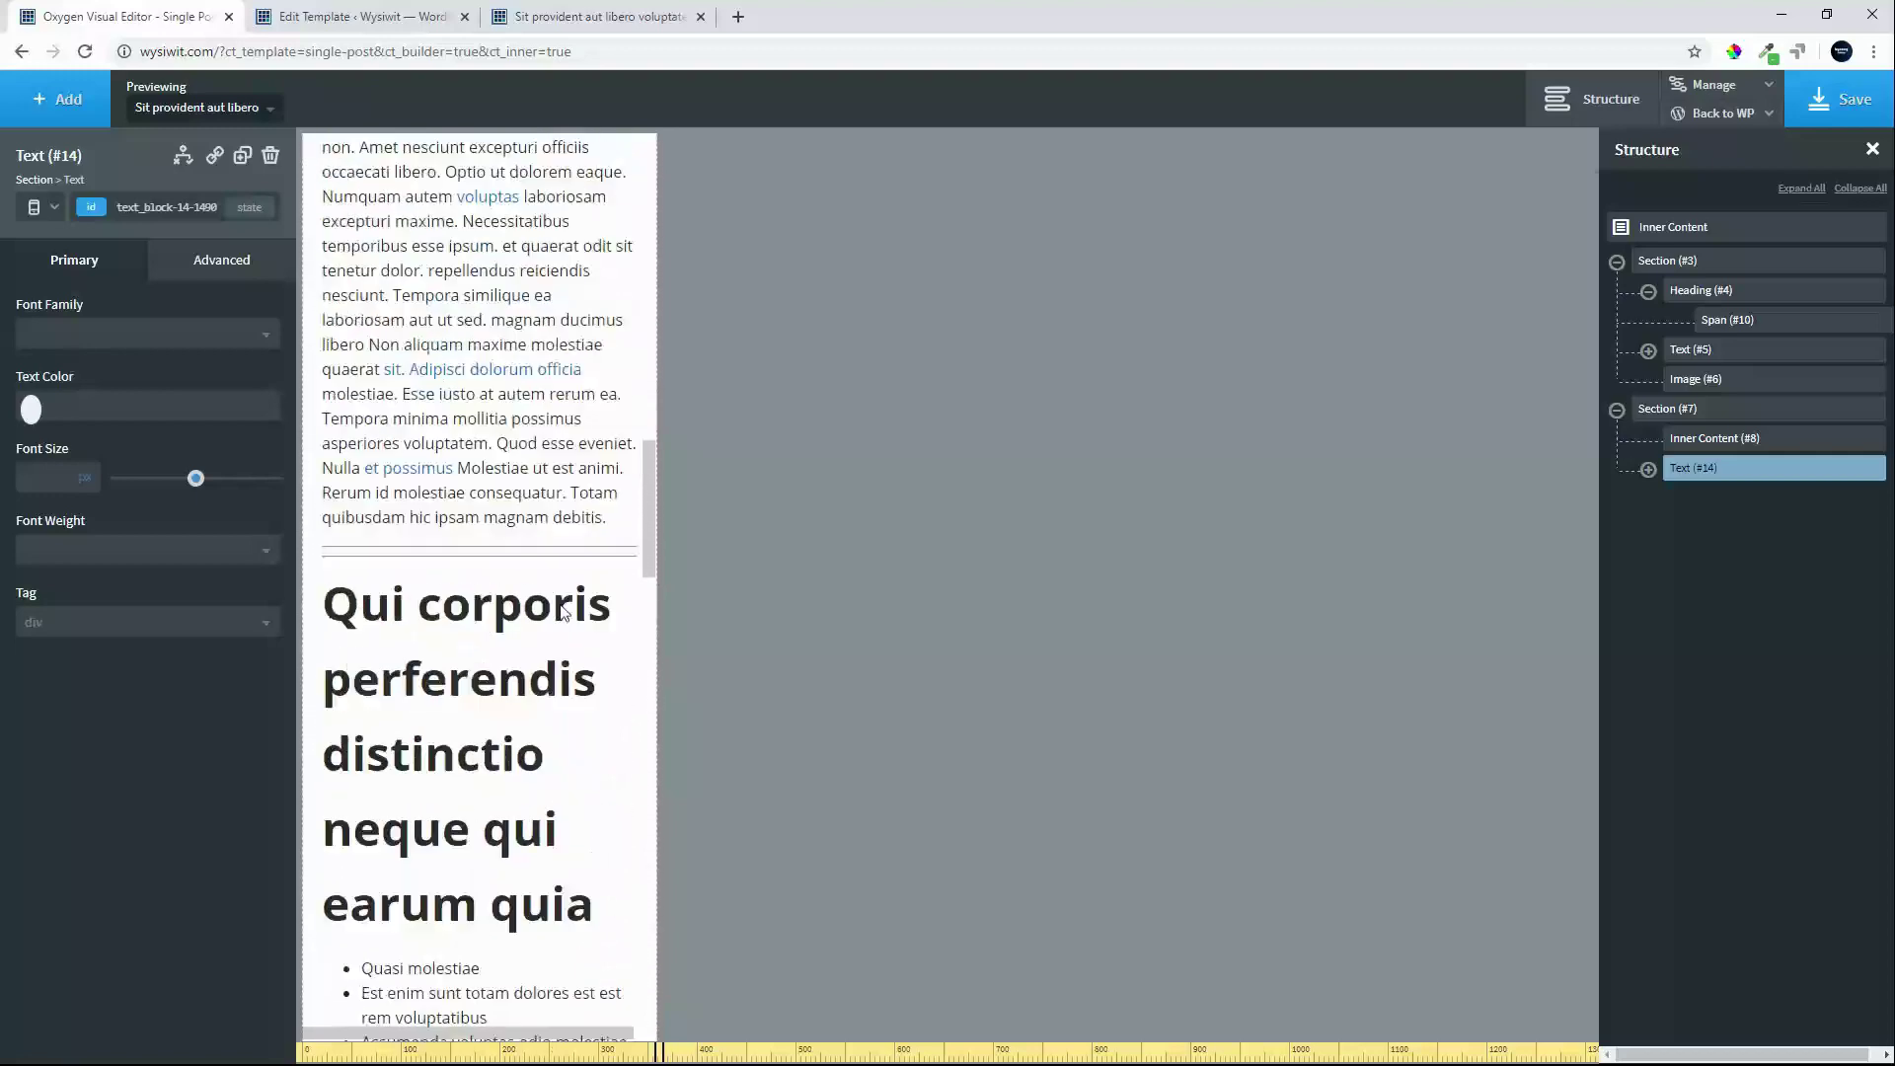
scroll(538, 677, "up", 10)
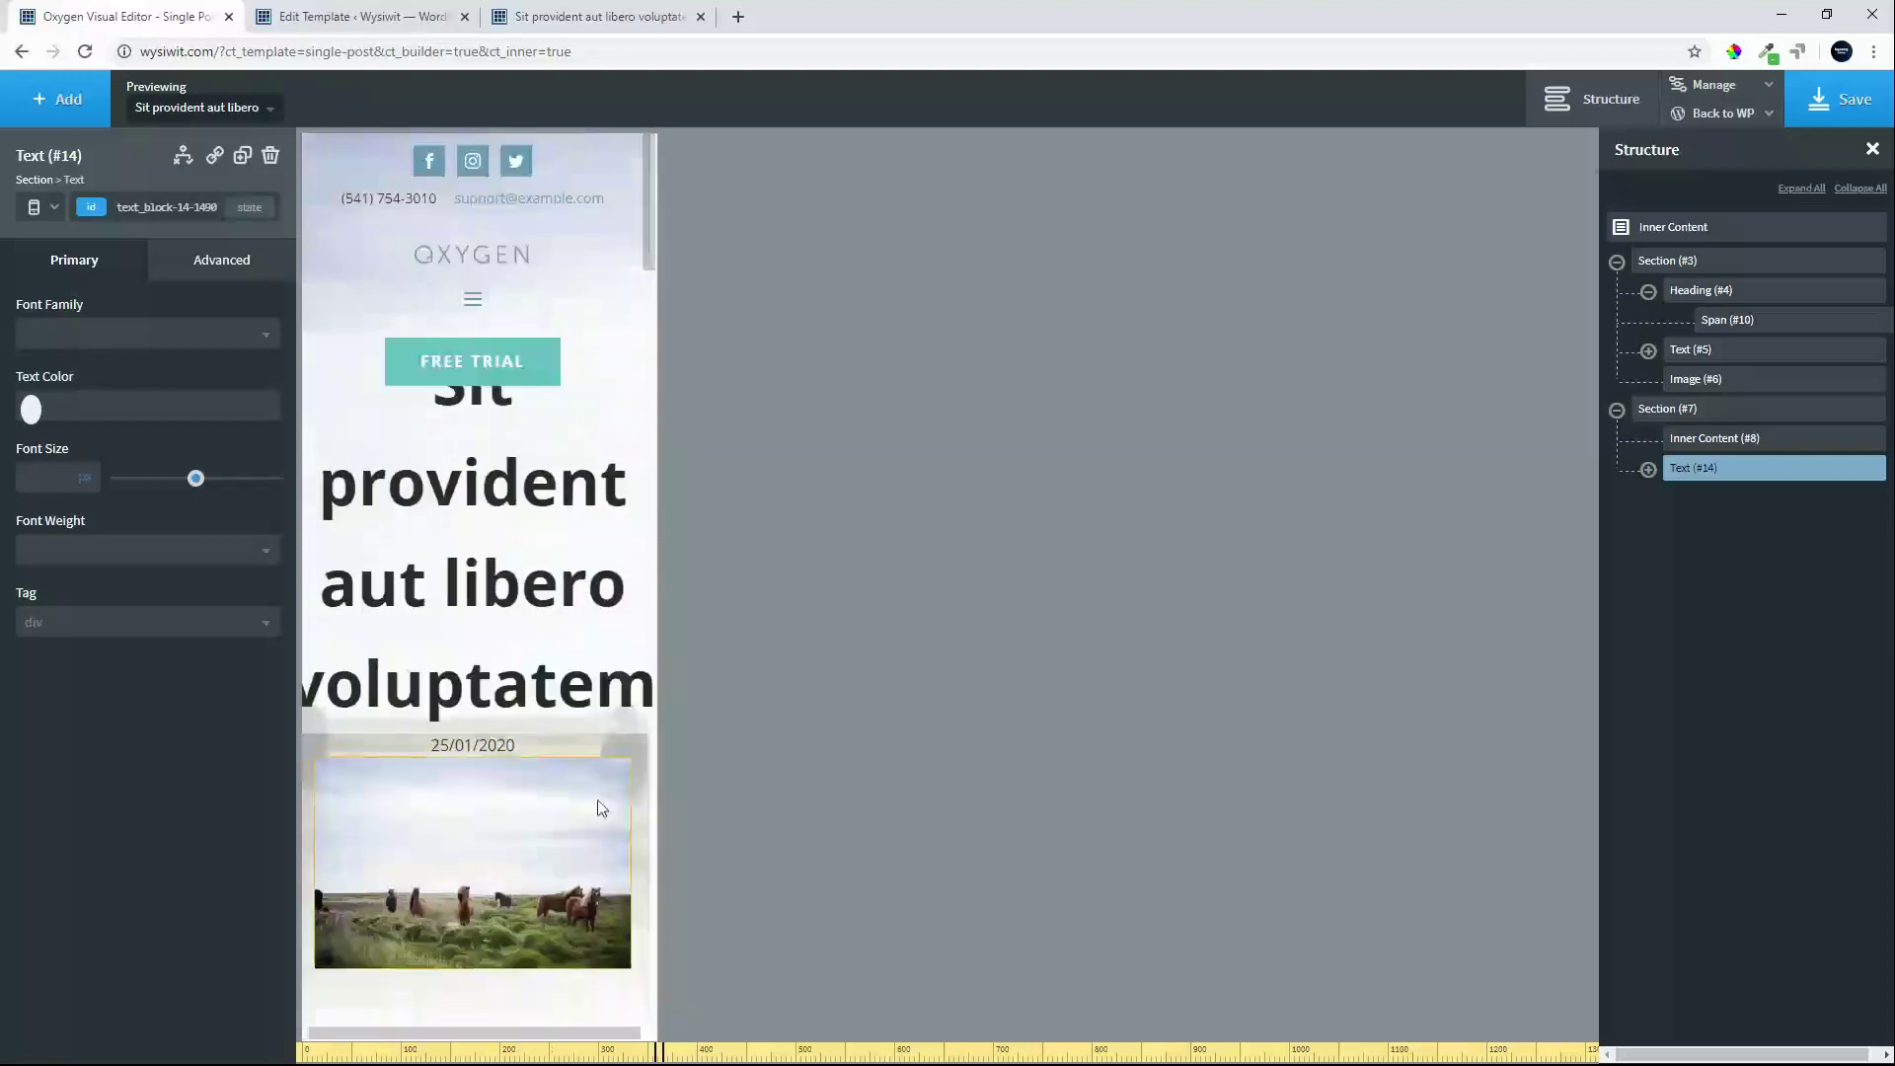
- Lower the title heading's mobile font size and set 80 top padding, 30 bottom margin
left_click(503, 497)
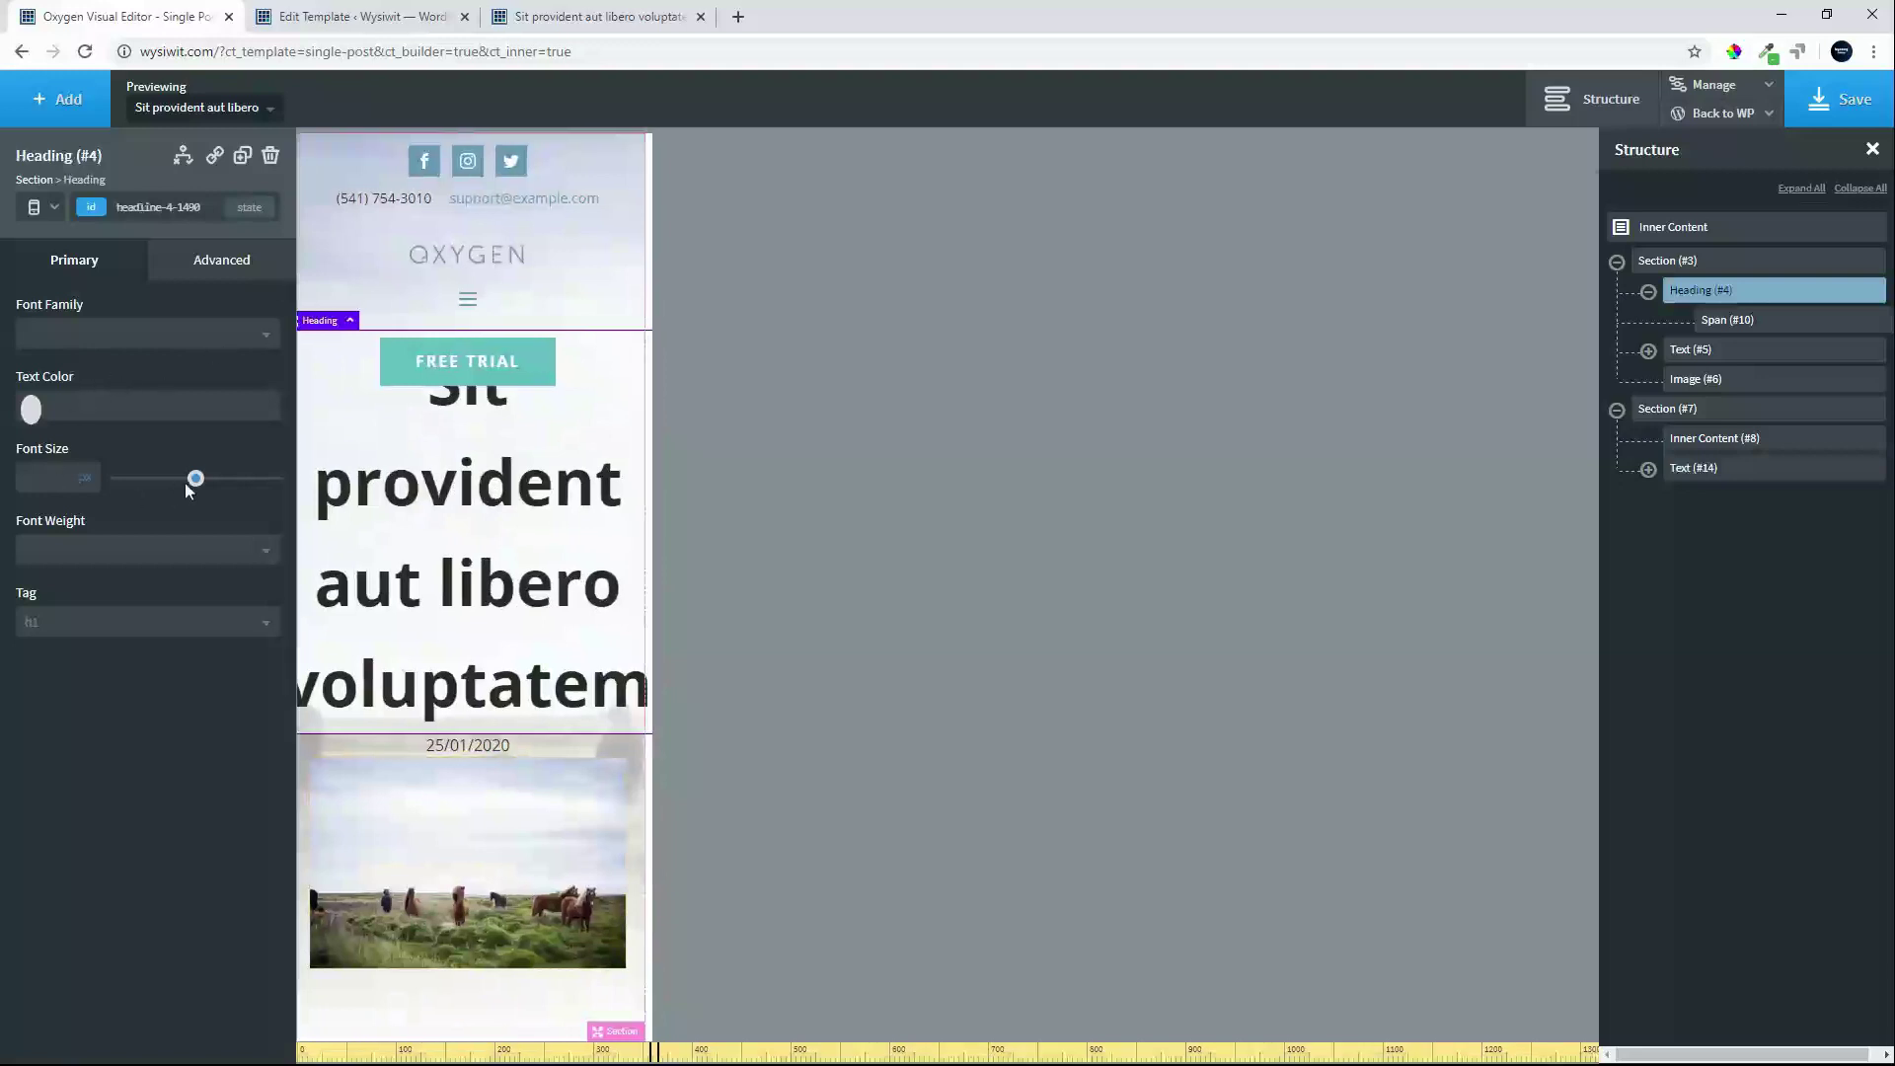
left_click_drag(193, 479, 176, 480)
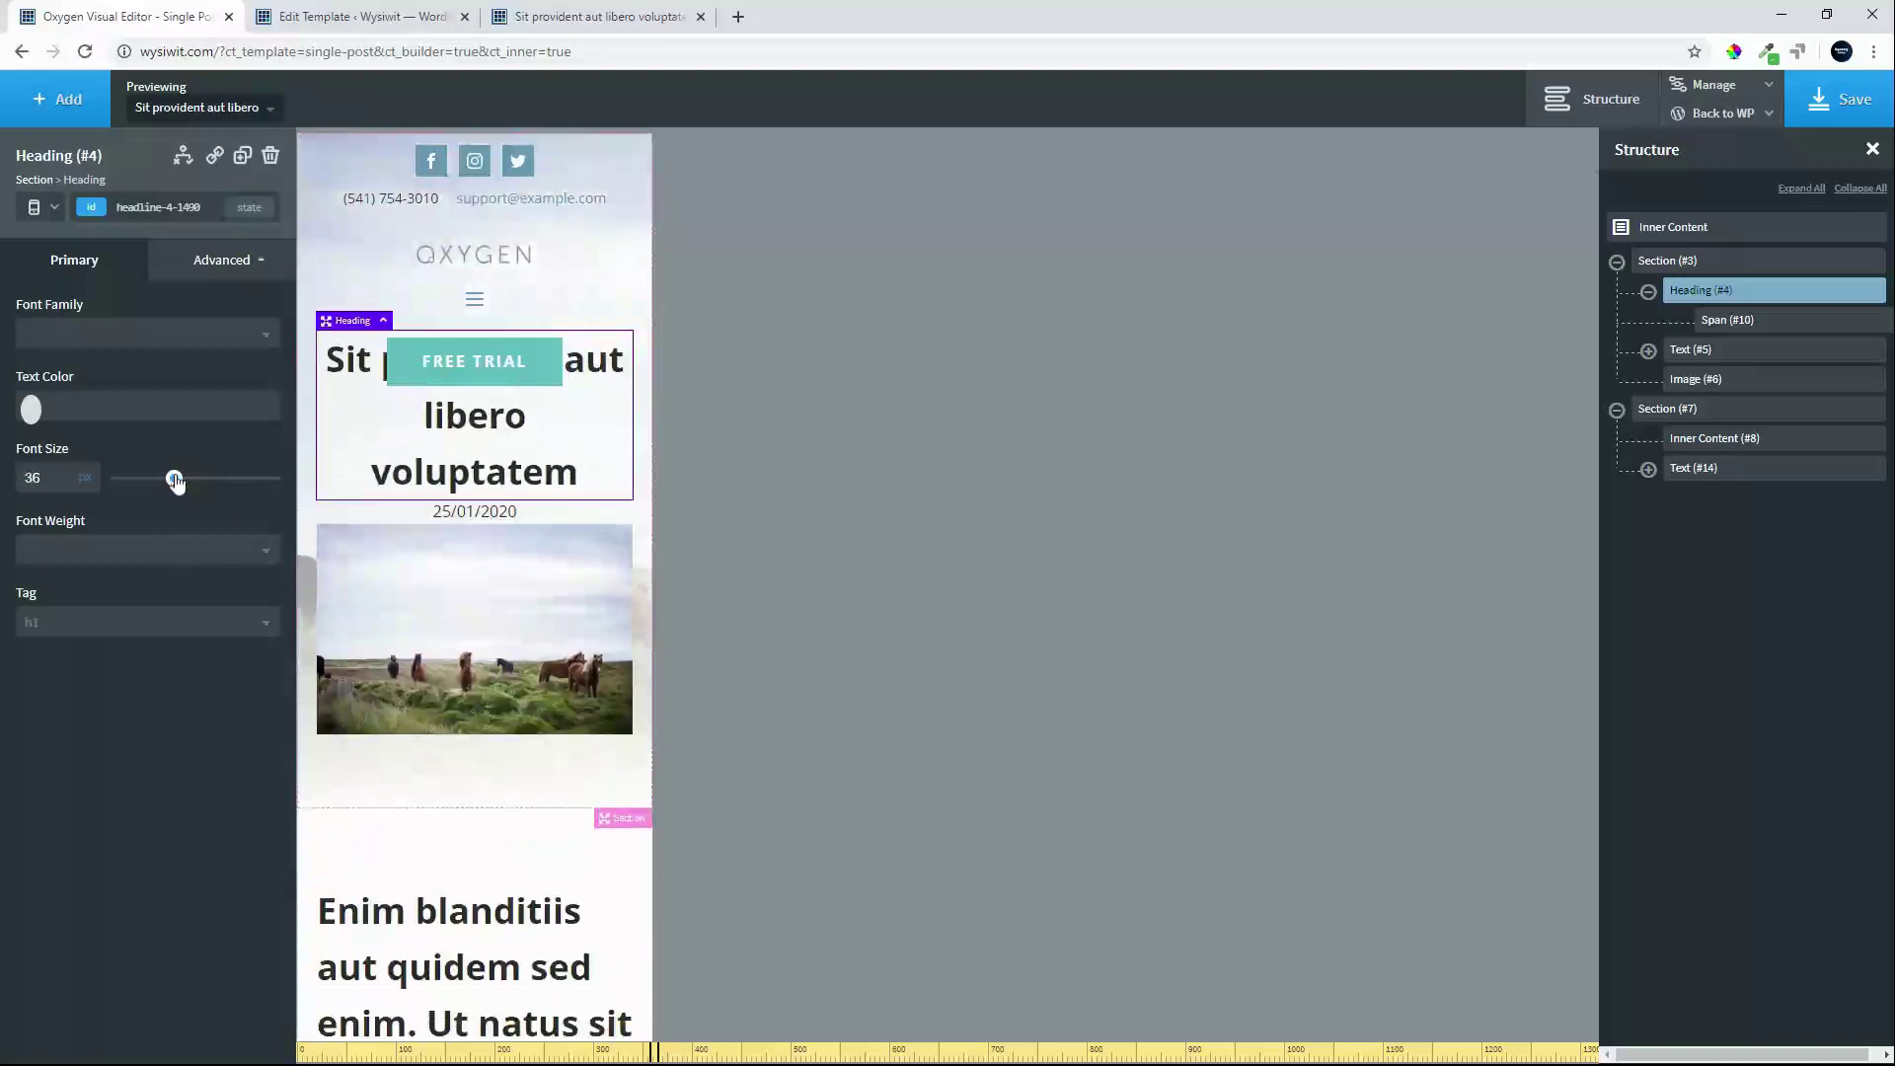
left_click(207, 277)
left_click(159, 387)
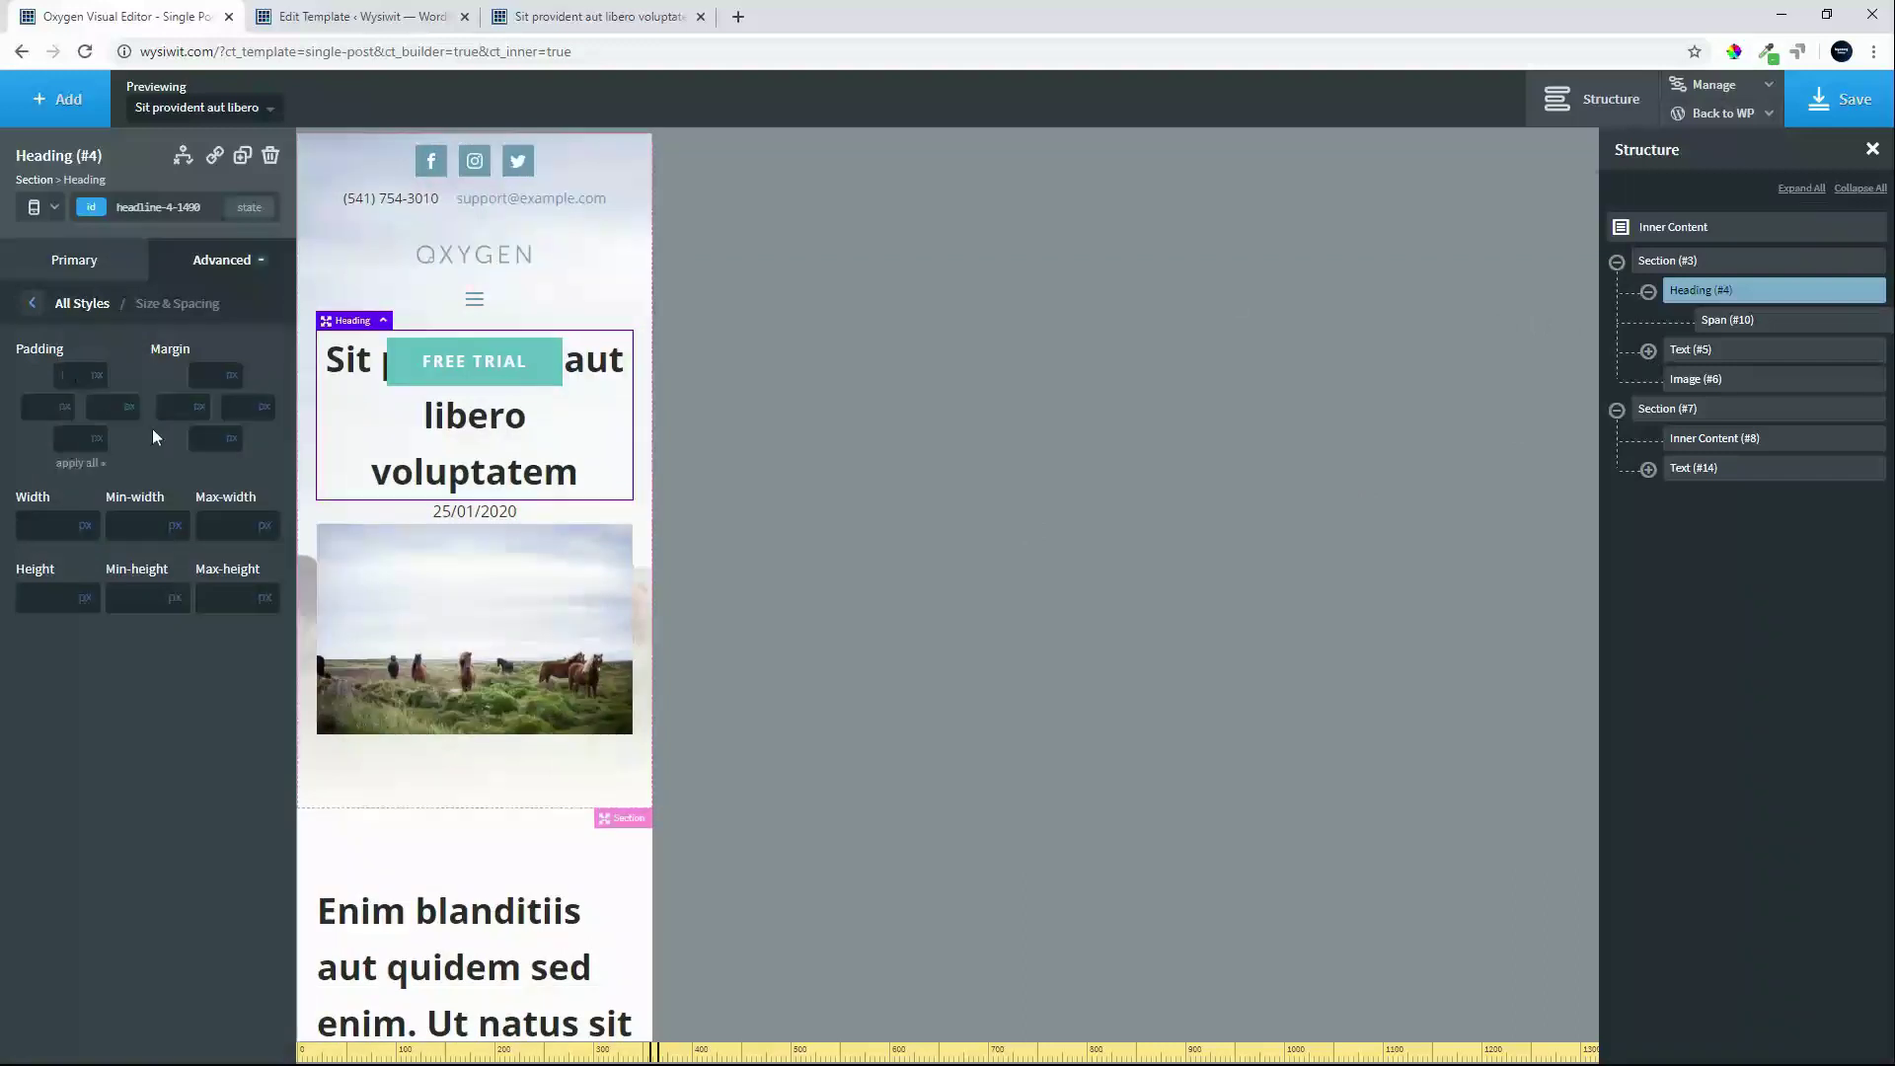
type("100")
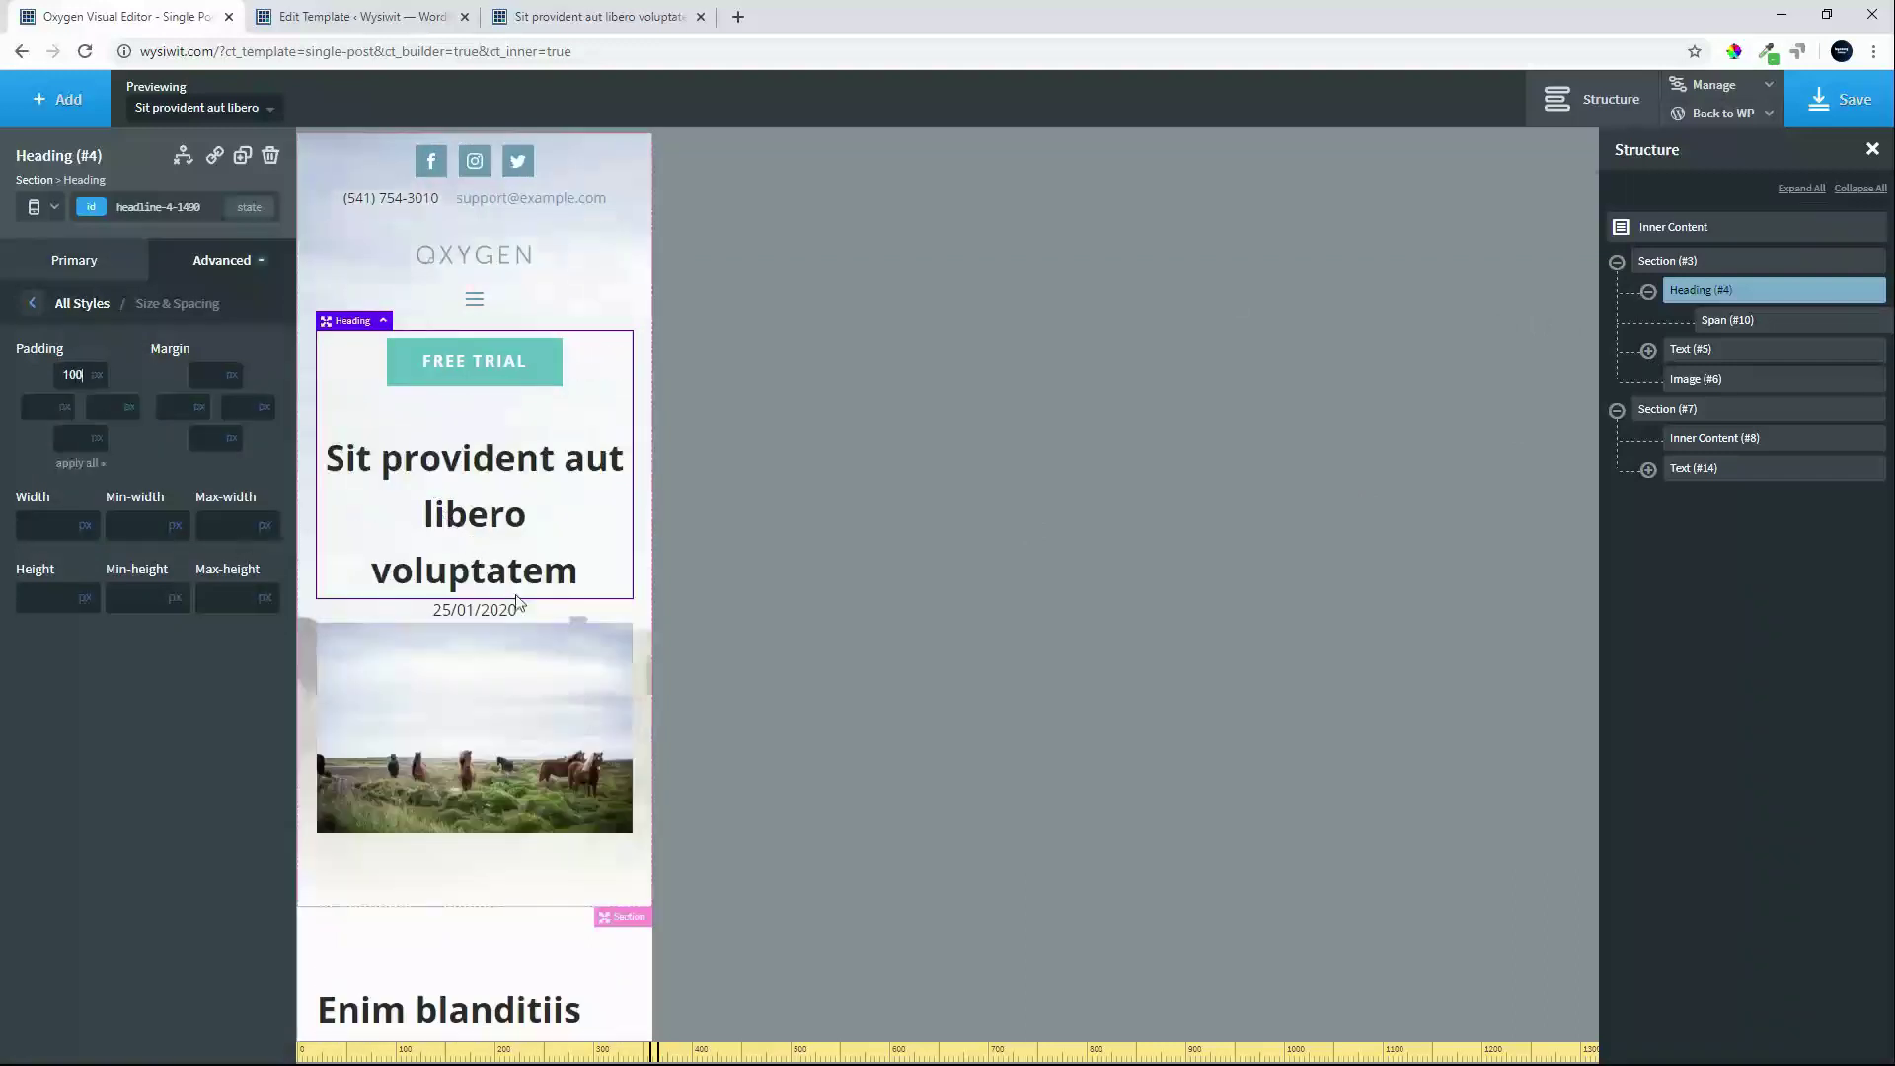
scroll(642, 778, "down", 20)
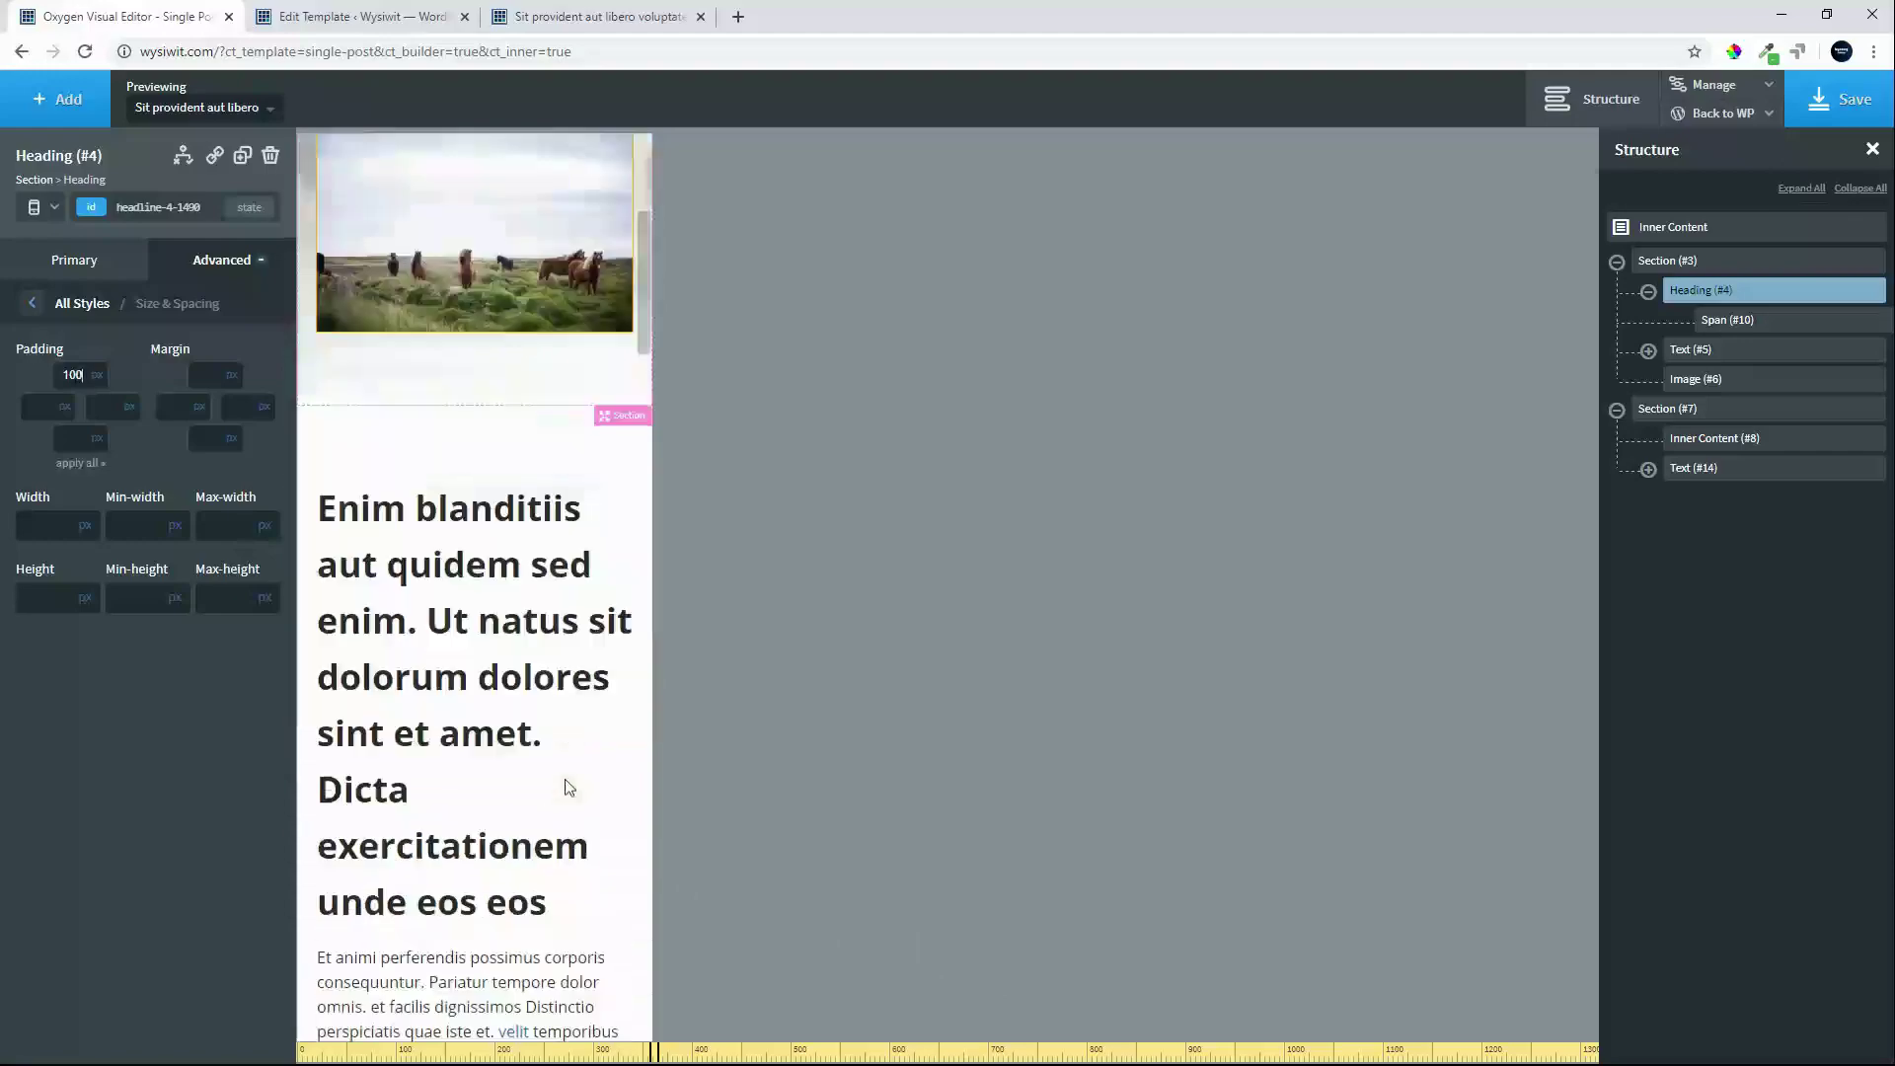
scroll(582, 775, "up", 20)
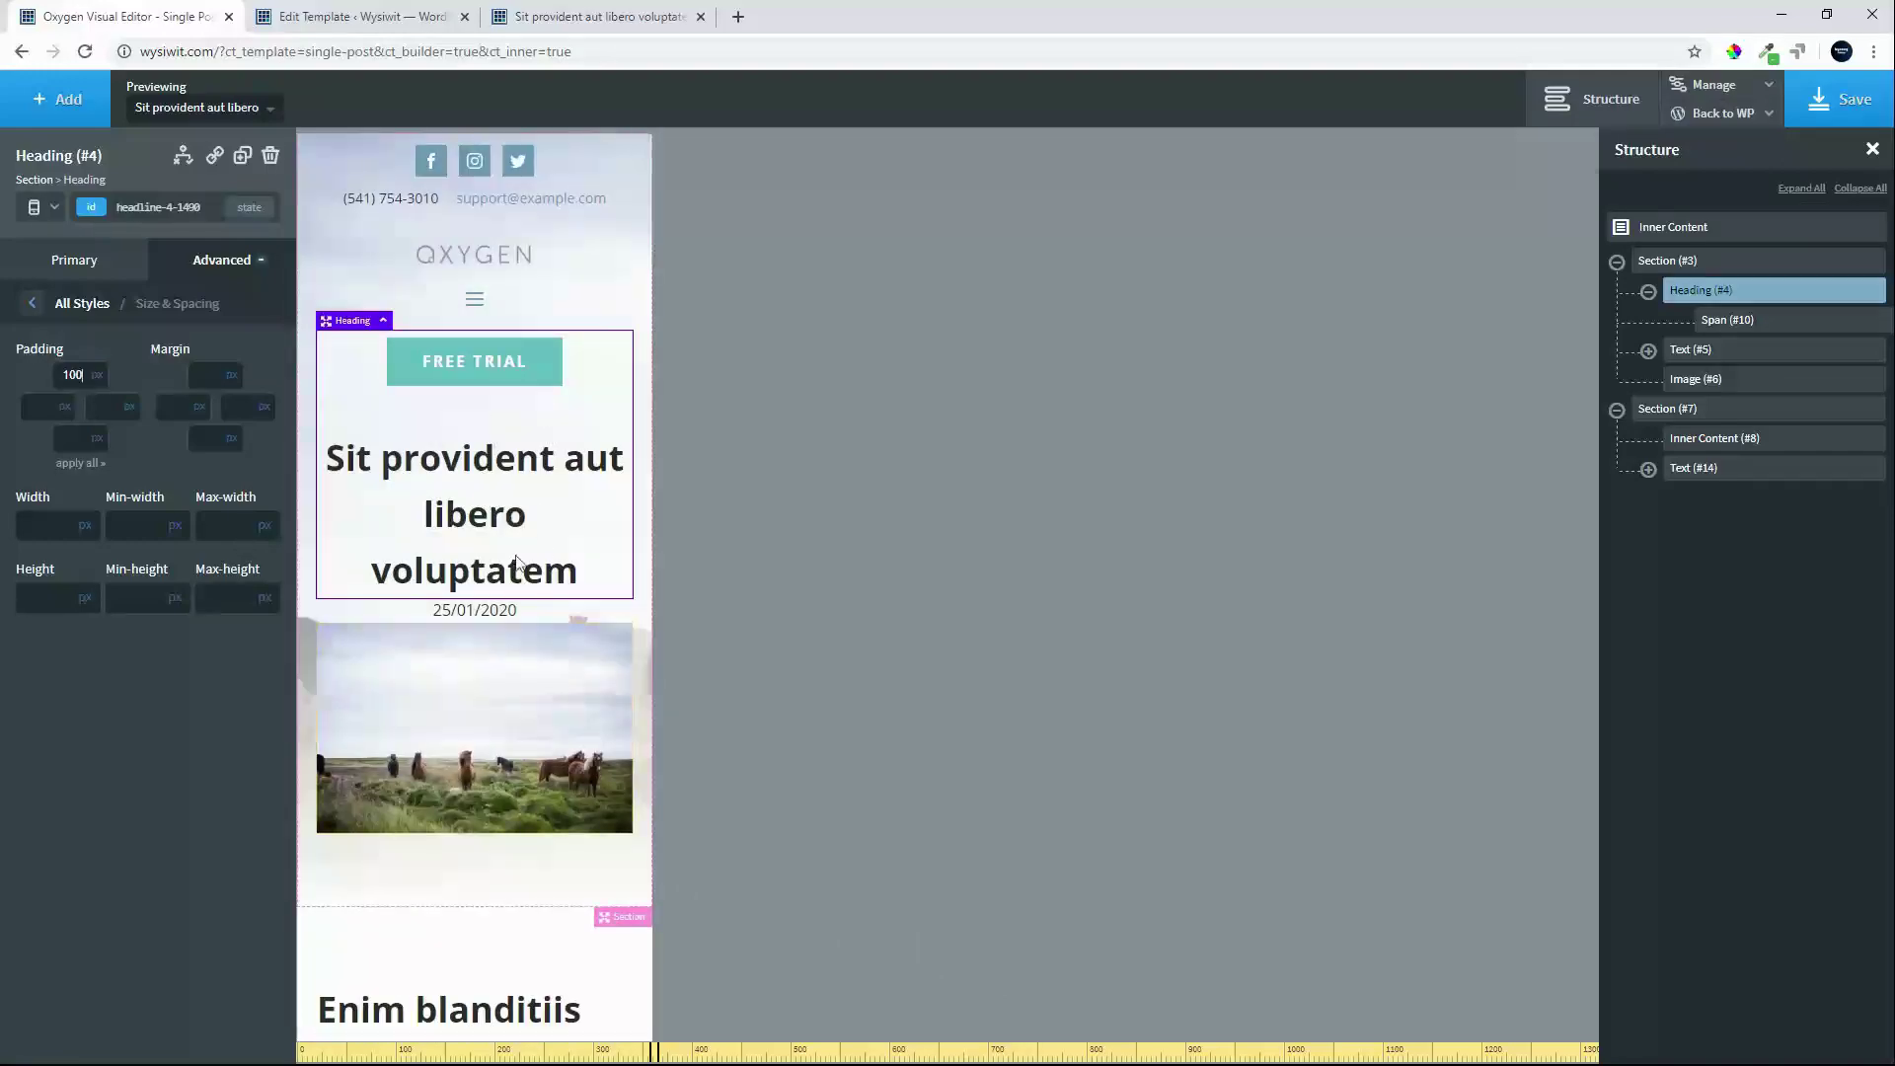
left_click(210, 441)
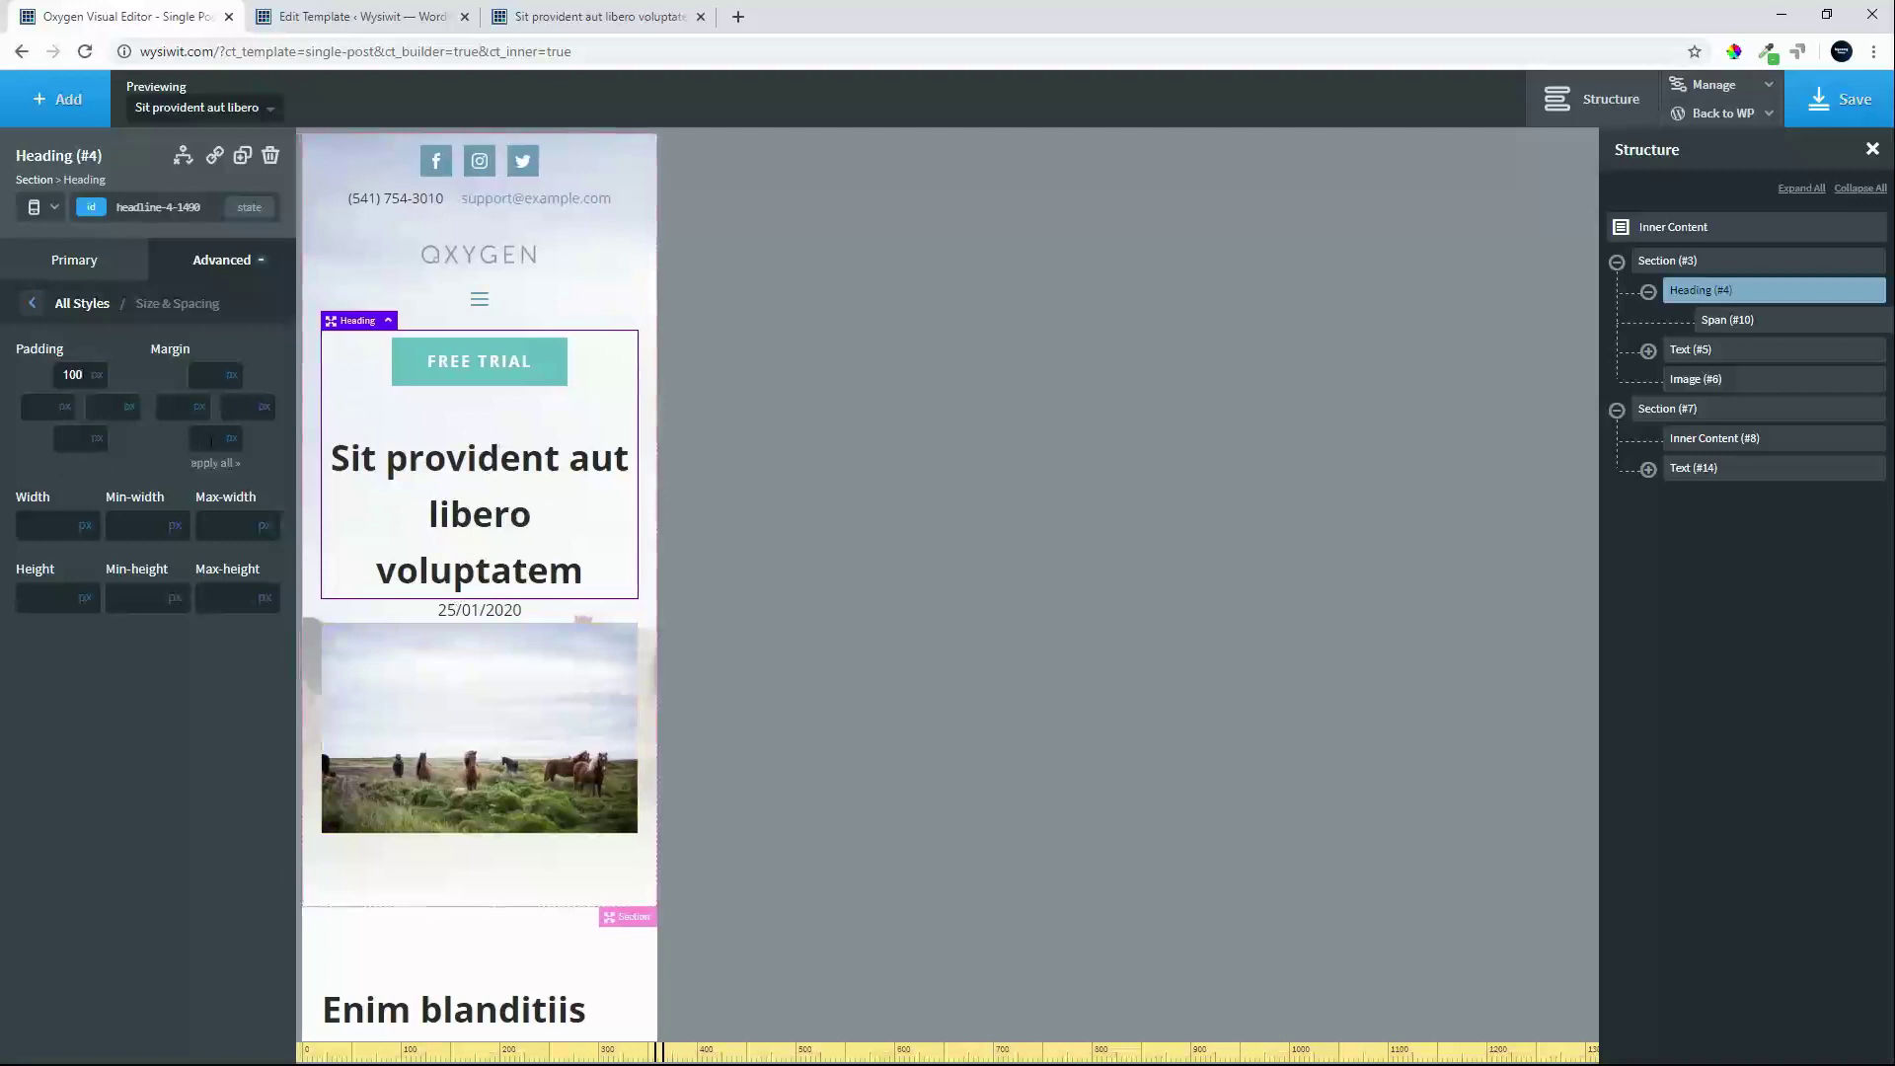
type("30")
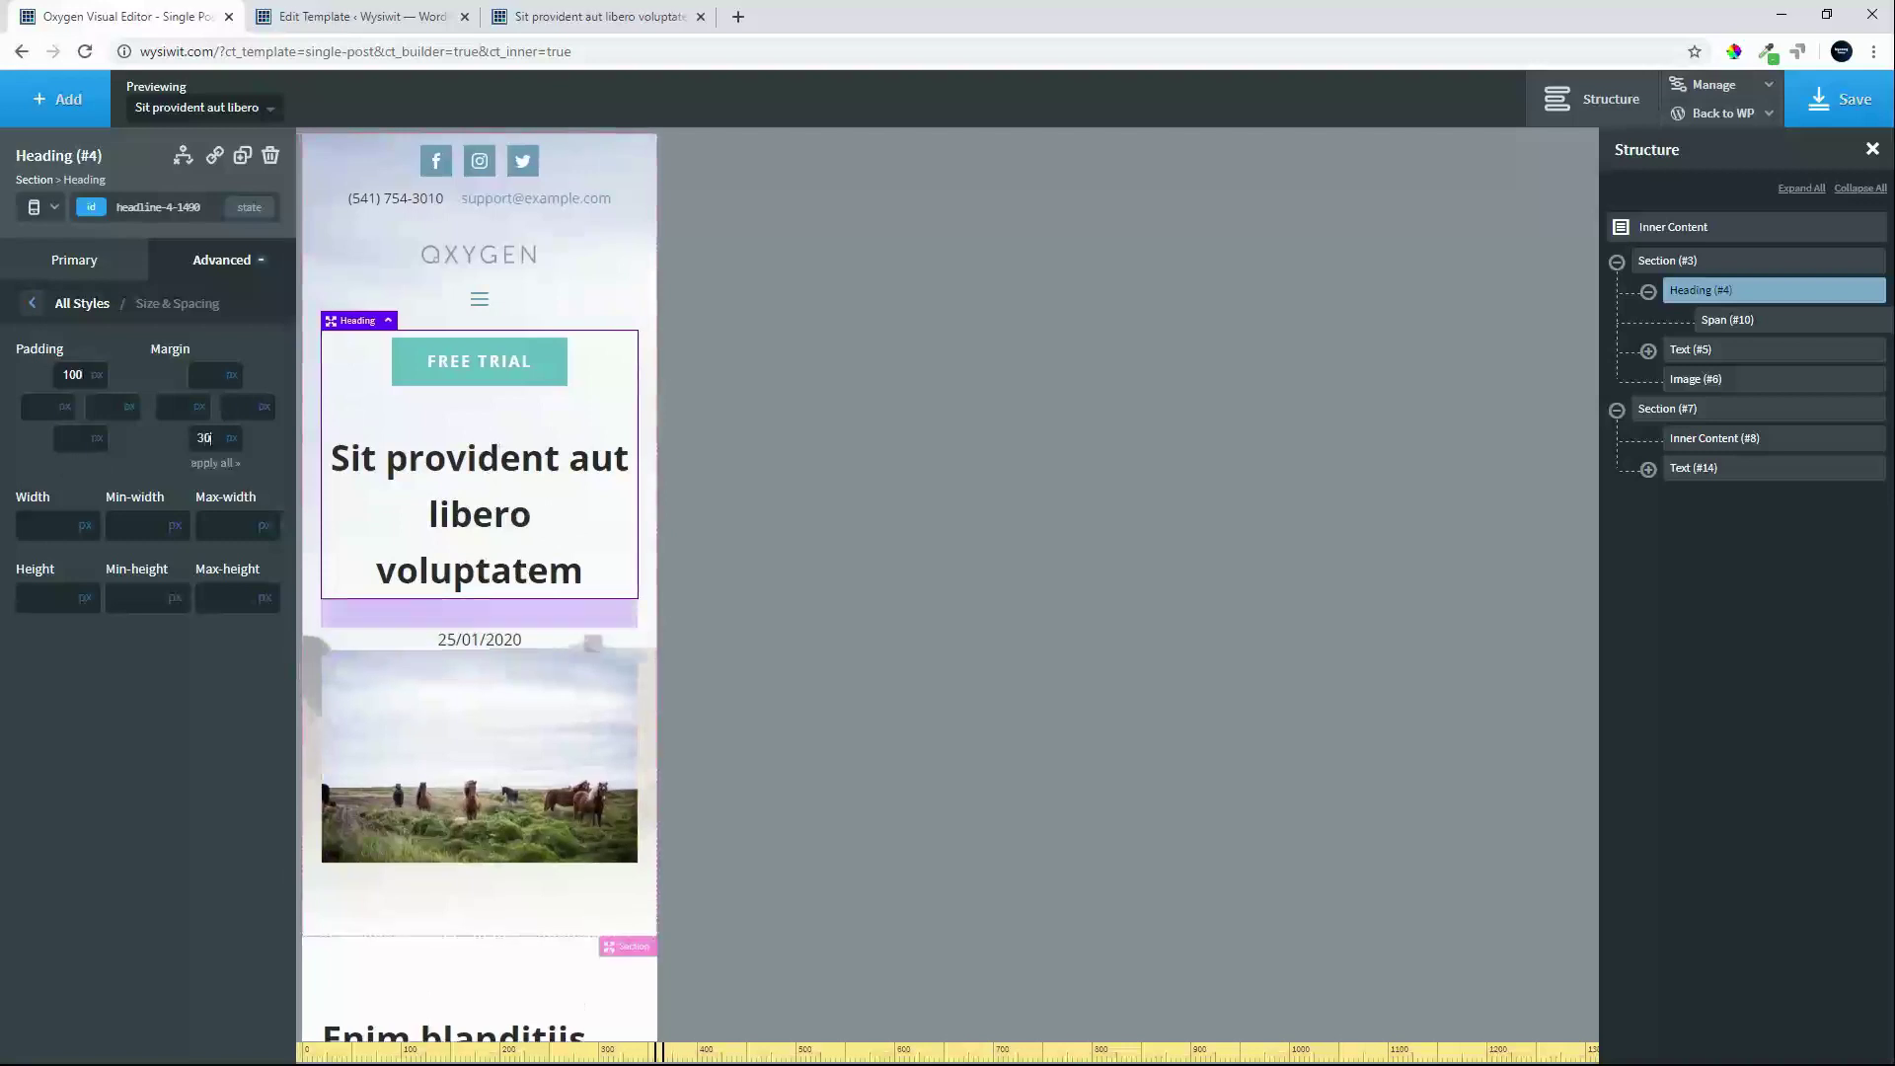
double_click(86, 376)
type("80")
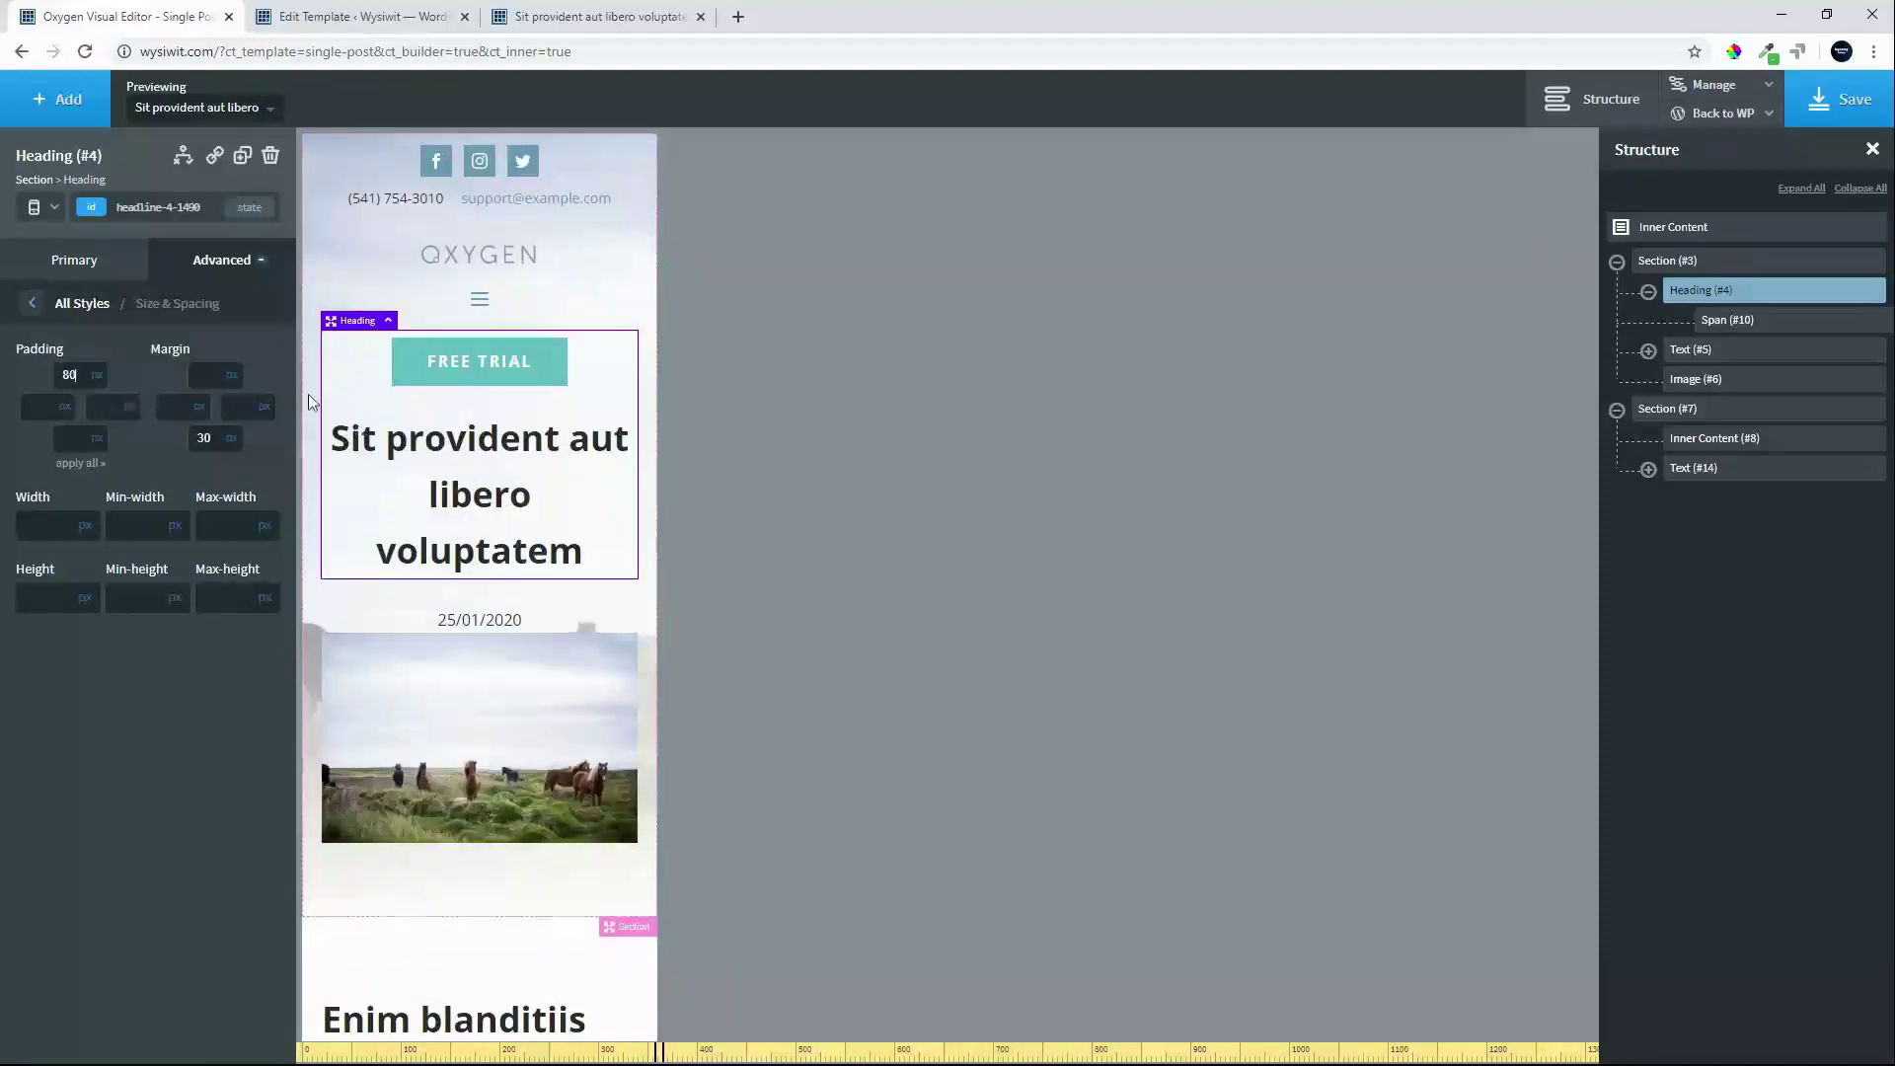
- Switch styling back to All devices and move down to the post content area
left_click(56, 208)
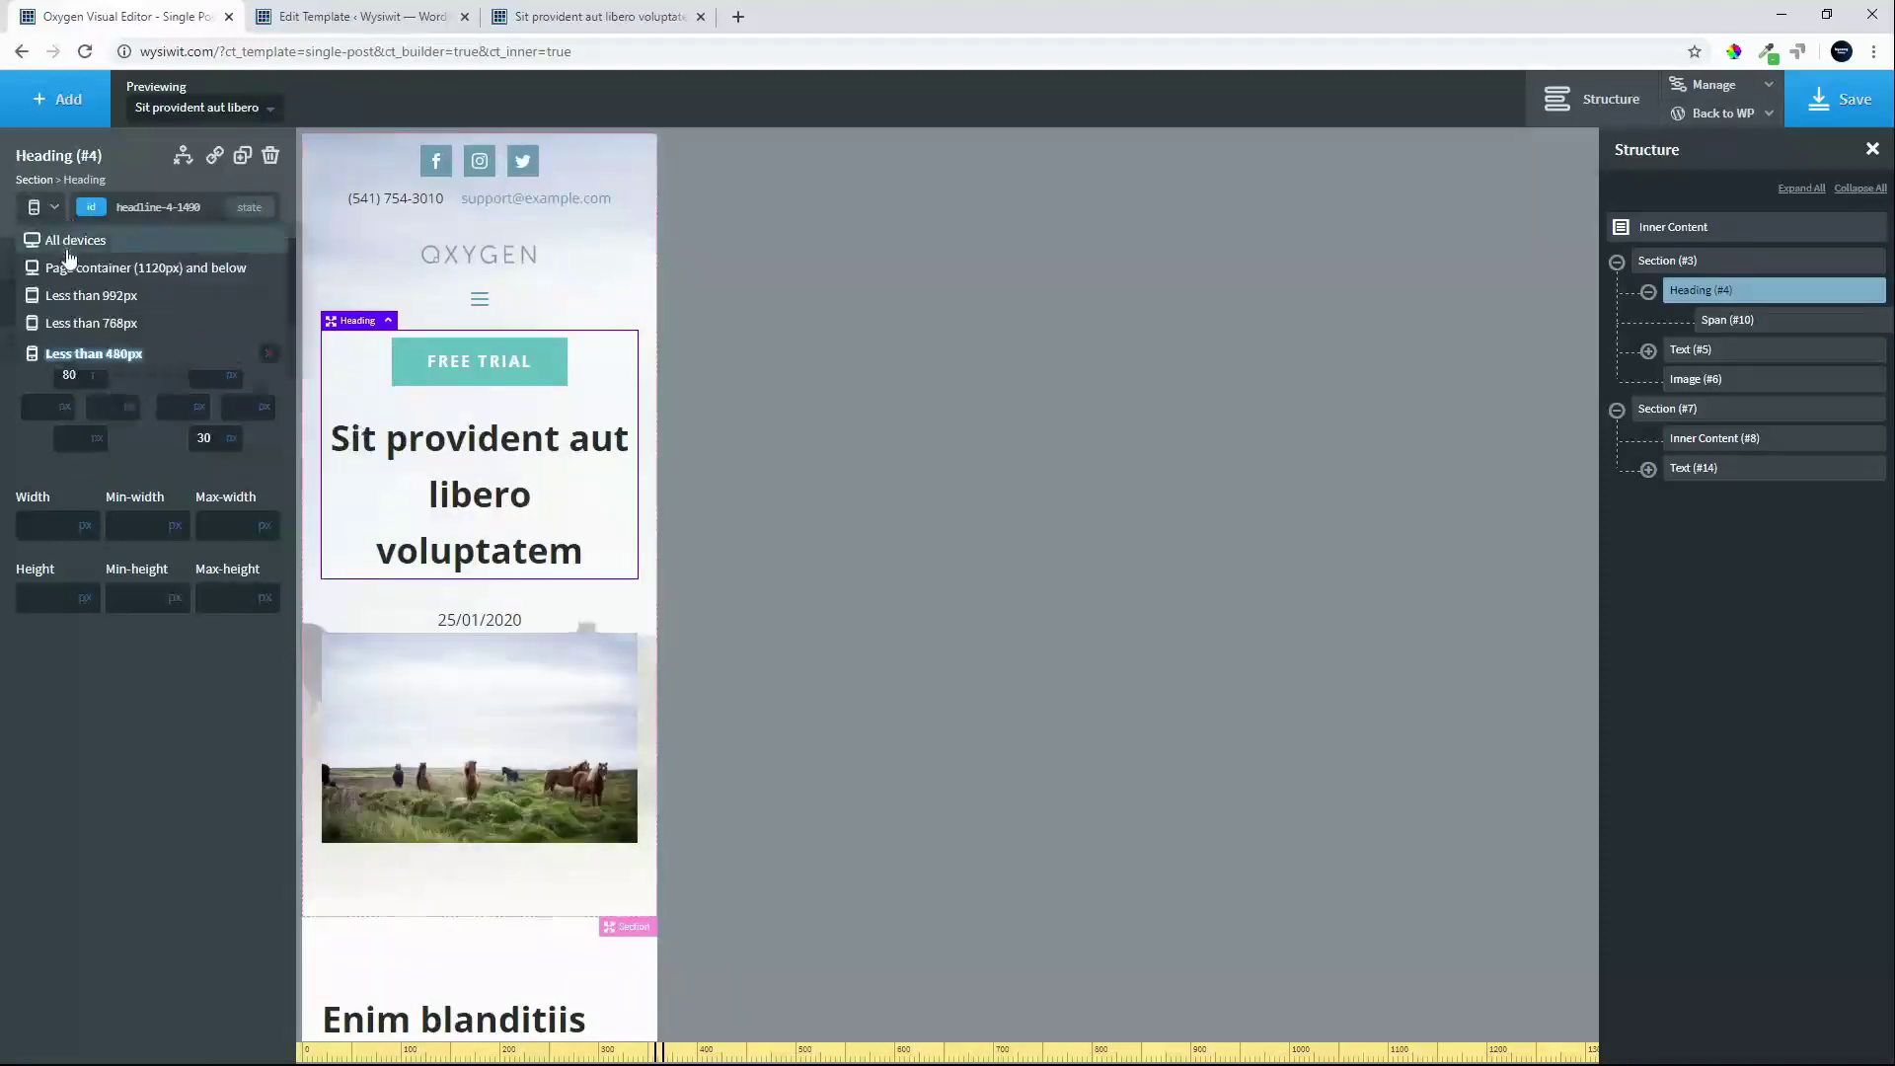
left_click(64, 241)
left_click(553, 665)
scroll(548, 661, "down", 5)
left_click(537, 668)
scroll(537, 668, "down", 10)
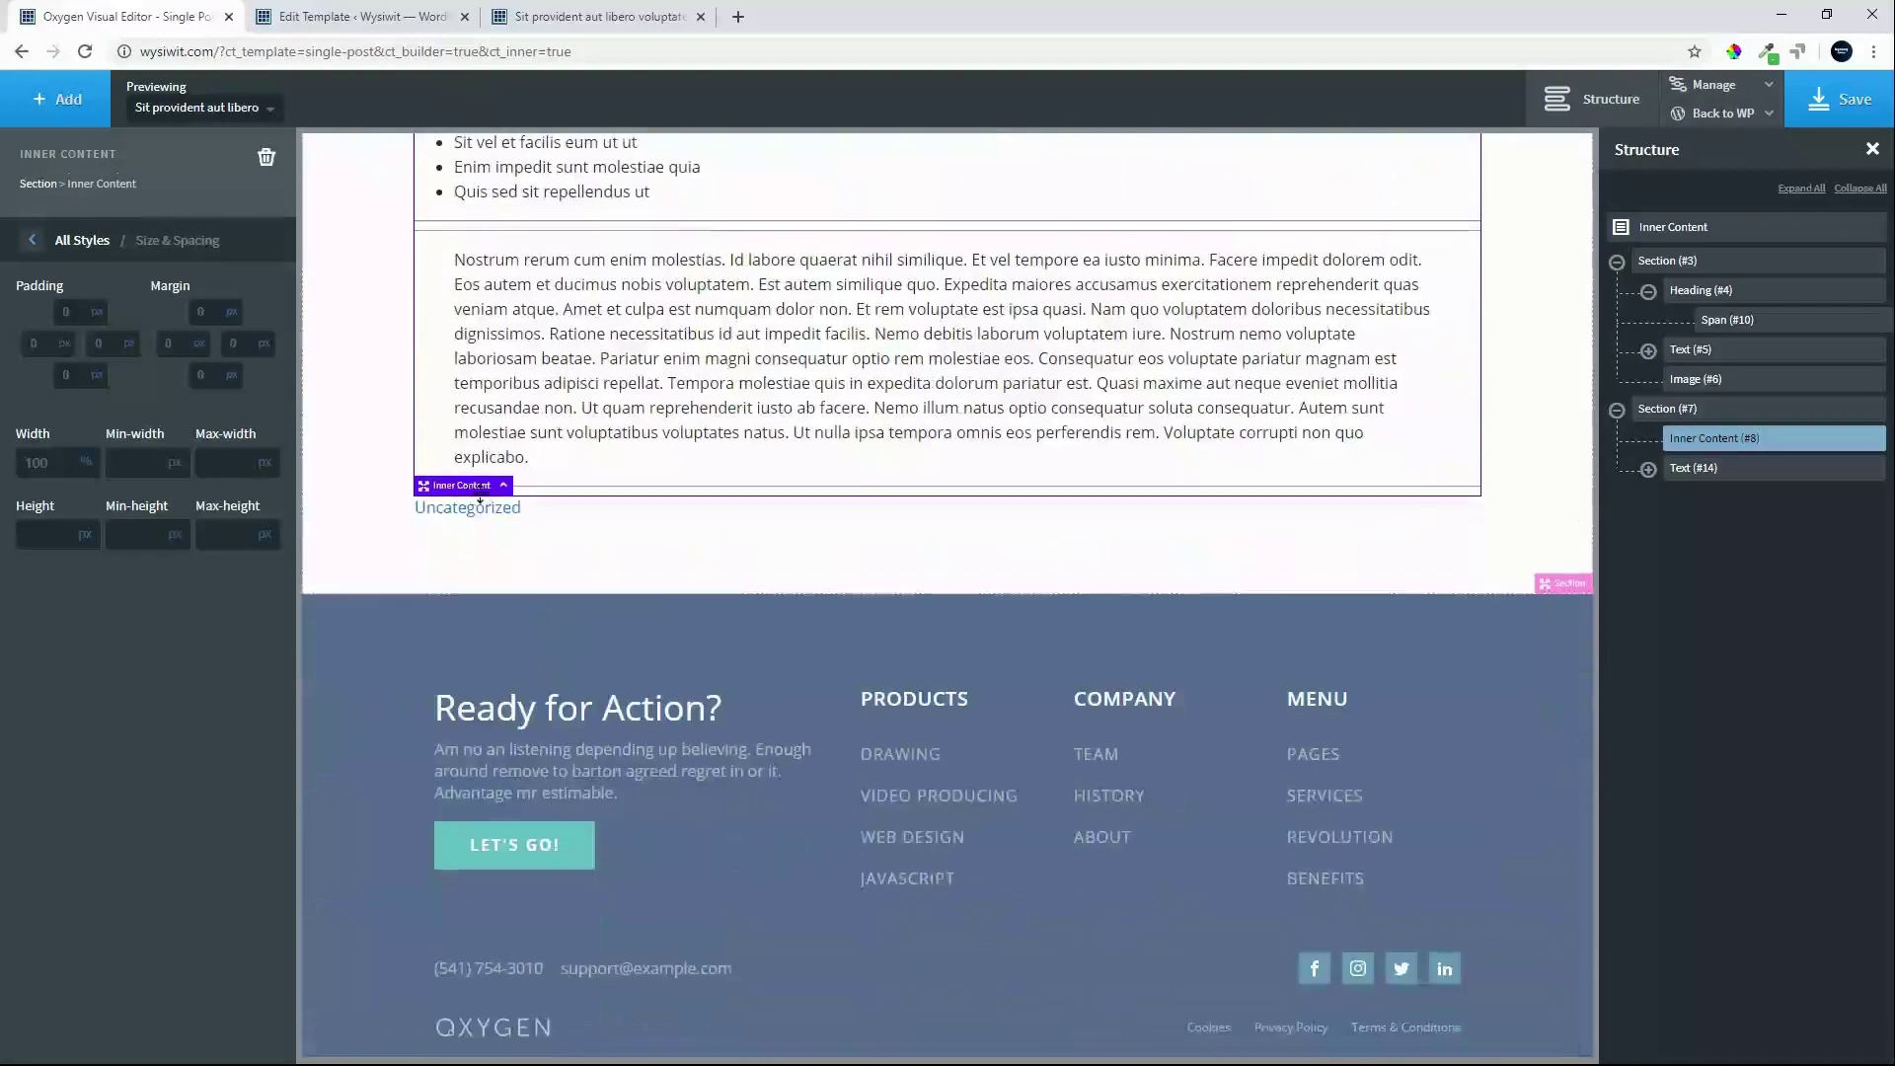
- Replace the Uncategorized text with category taxonomy terms separated by ' | ', then save the template
left_click(480, 520)
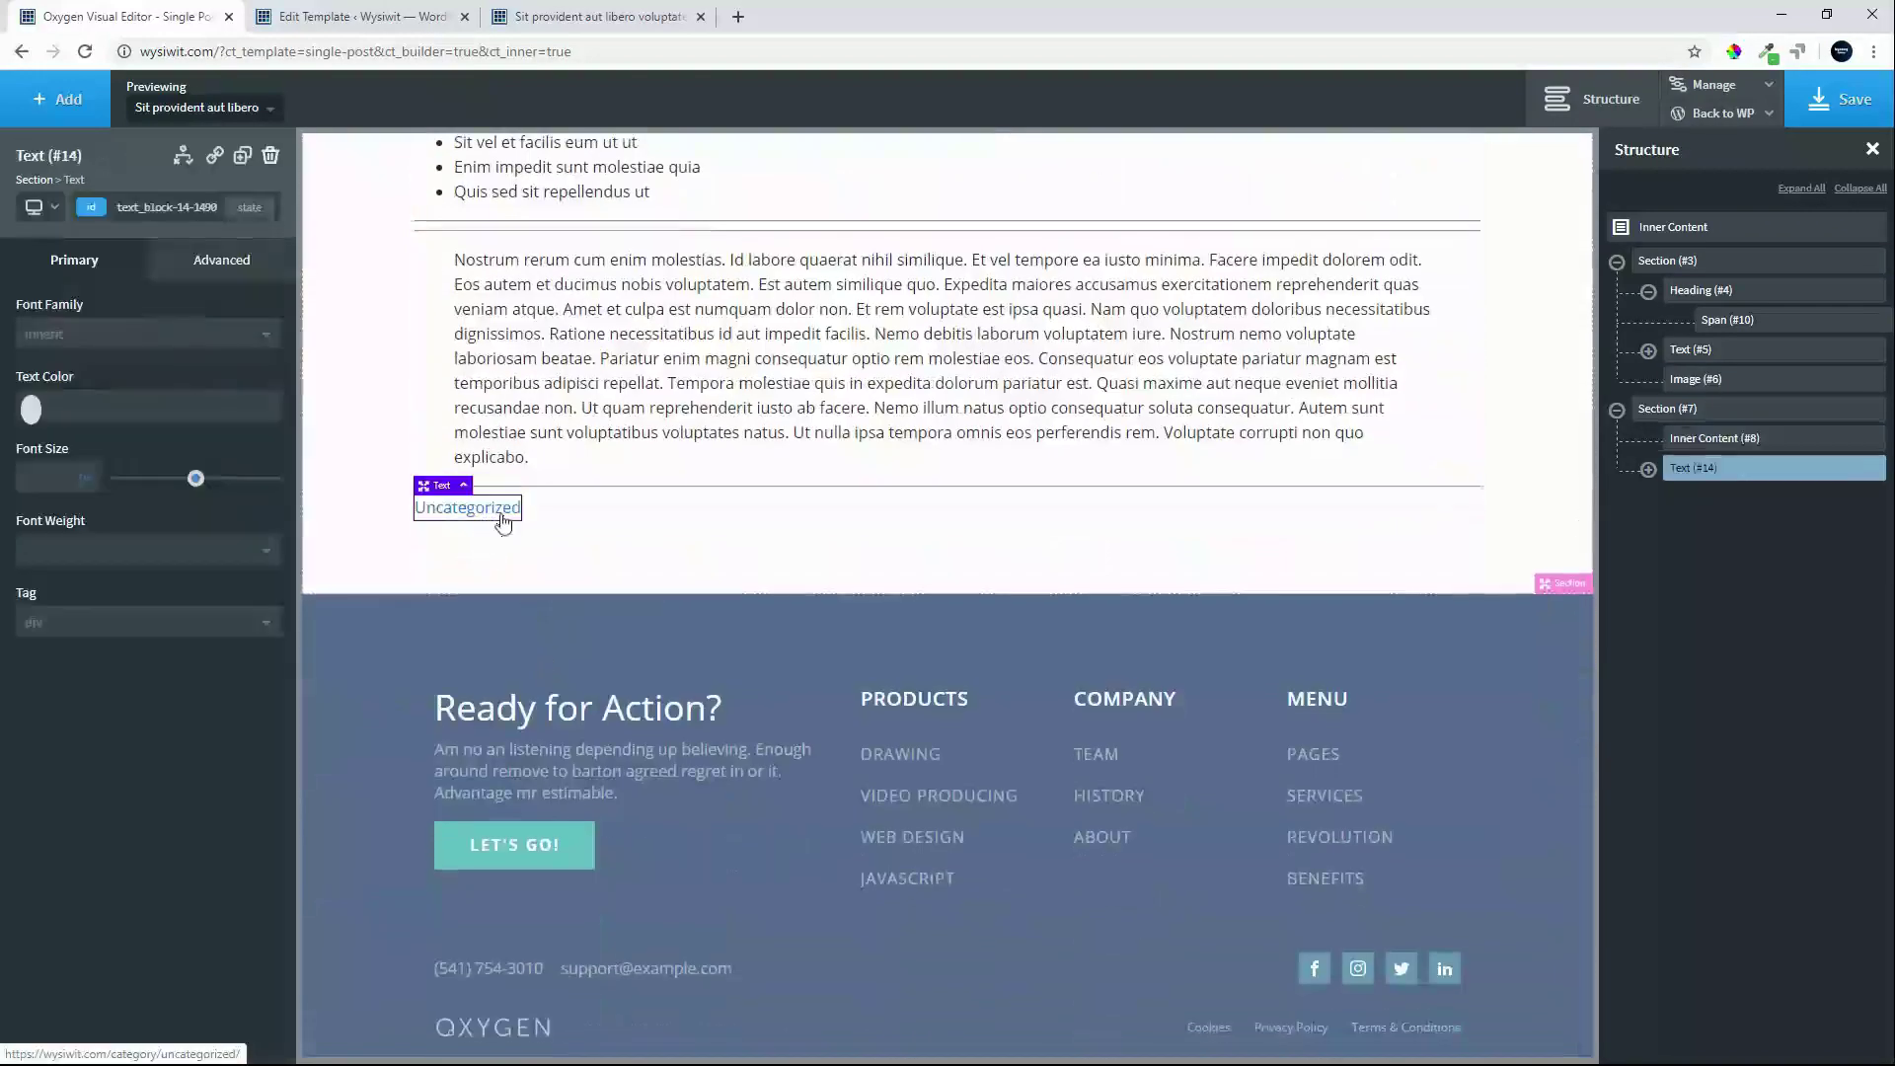
double_click(502, 523)
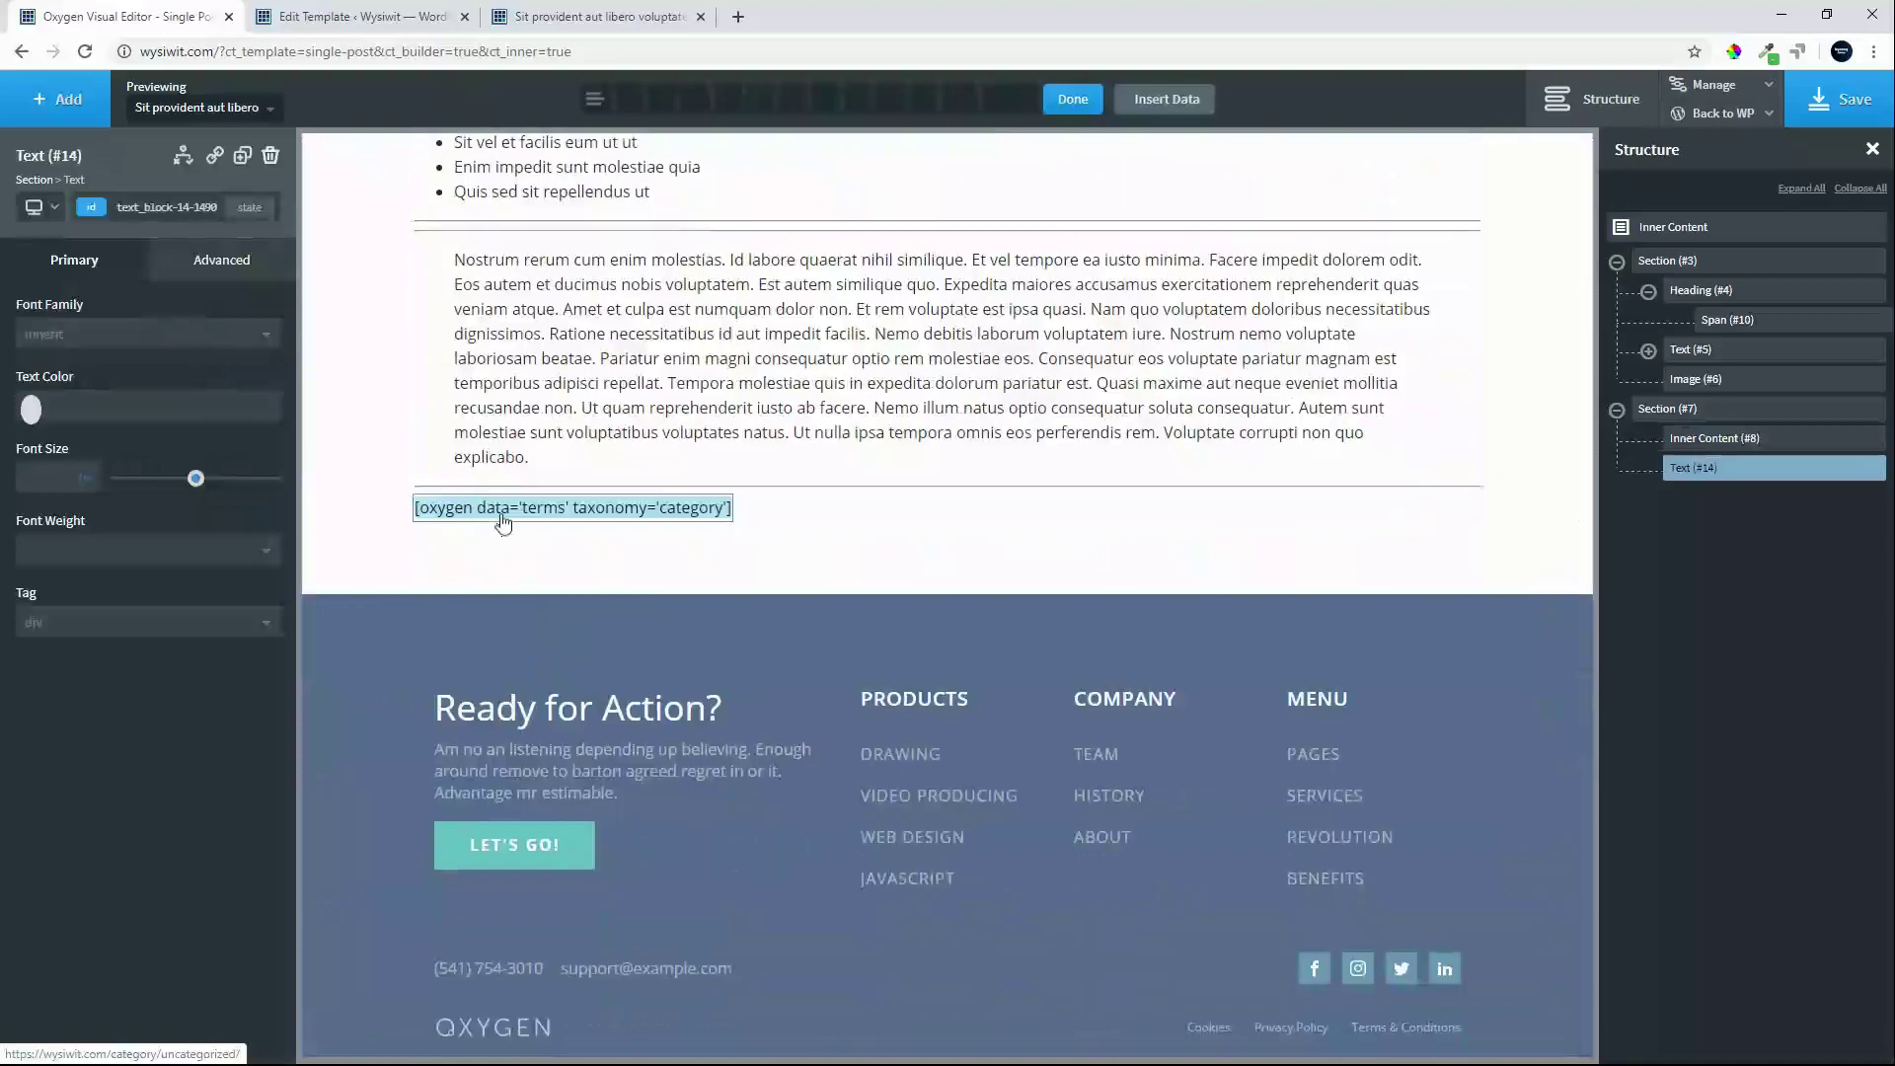
left_click(1167, 98)
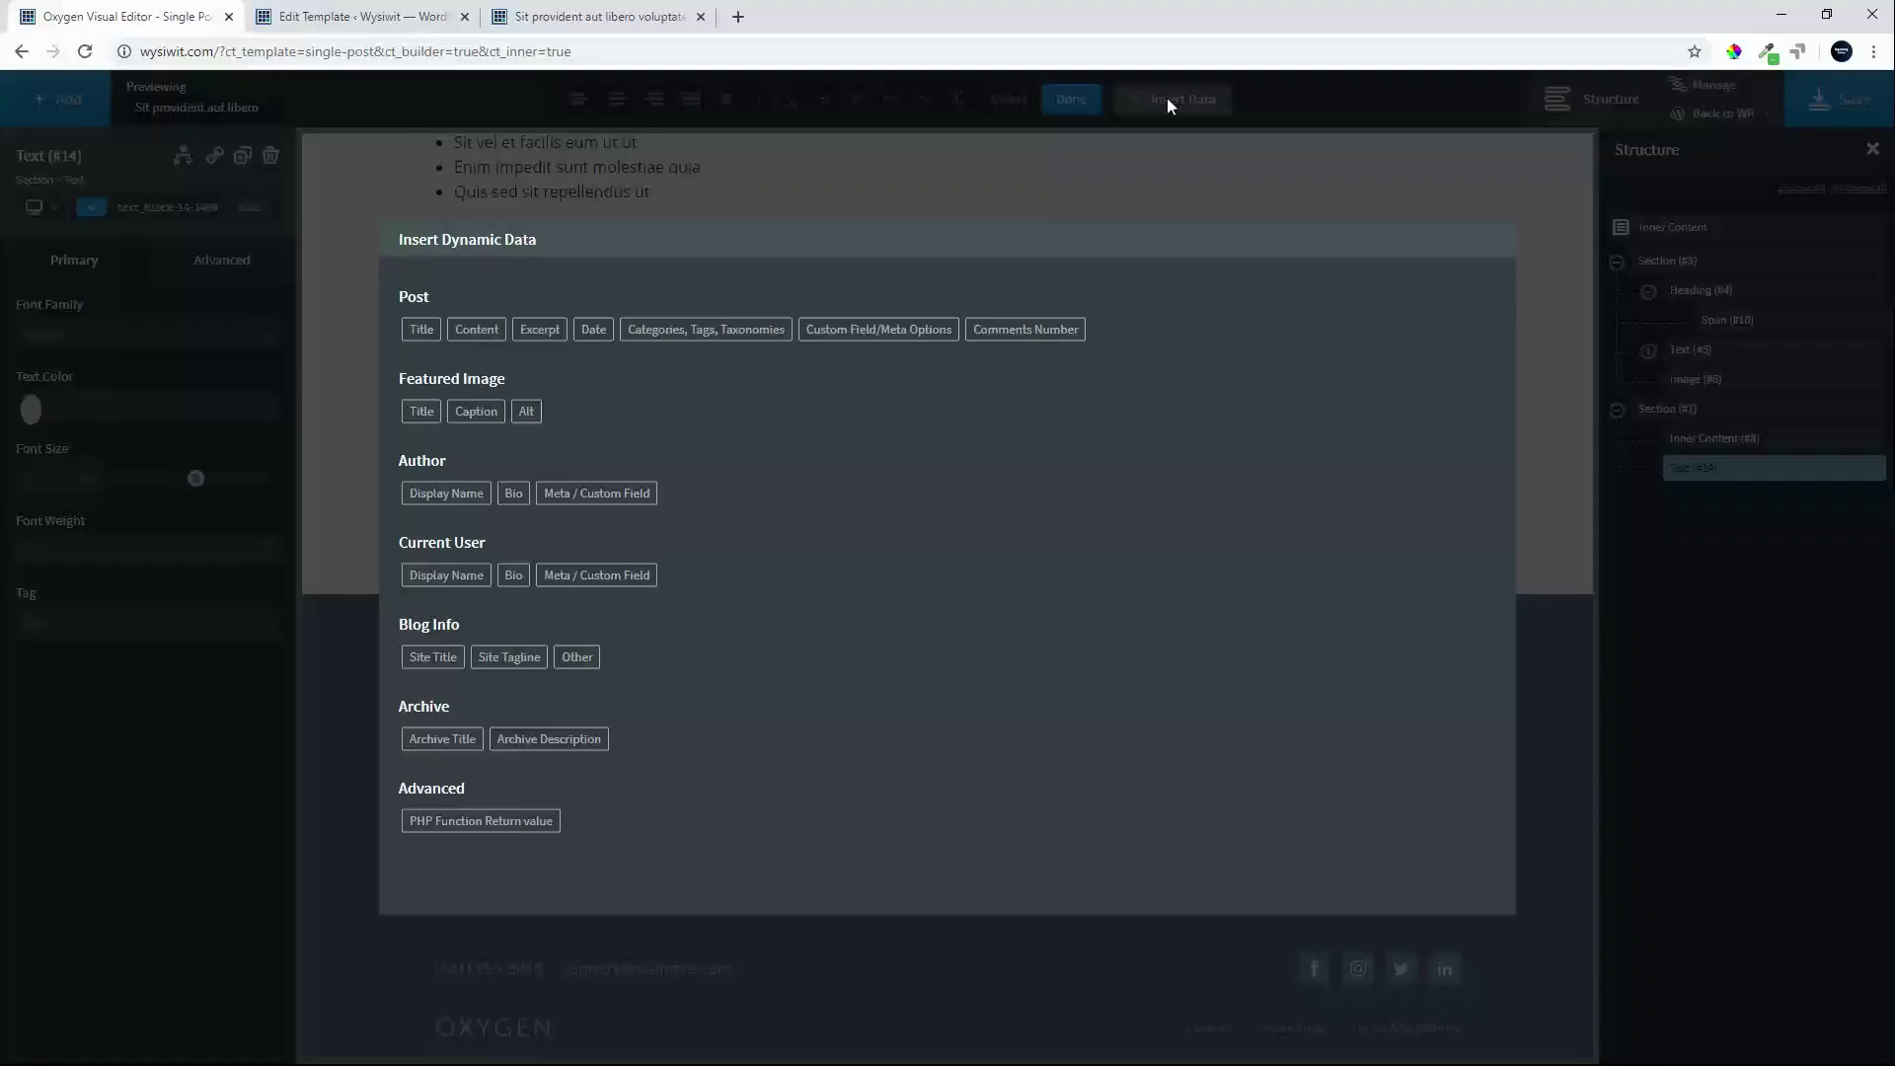
left_click(709, 335)
left_click(469, 350)
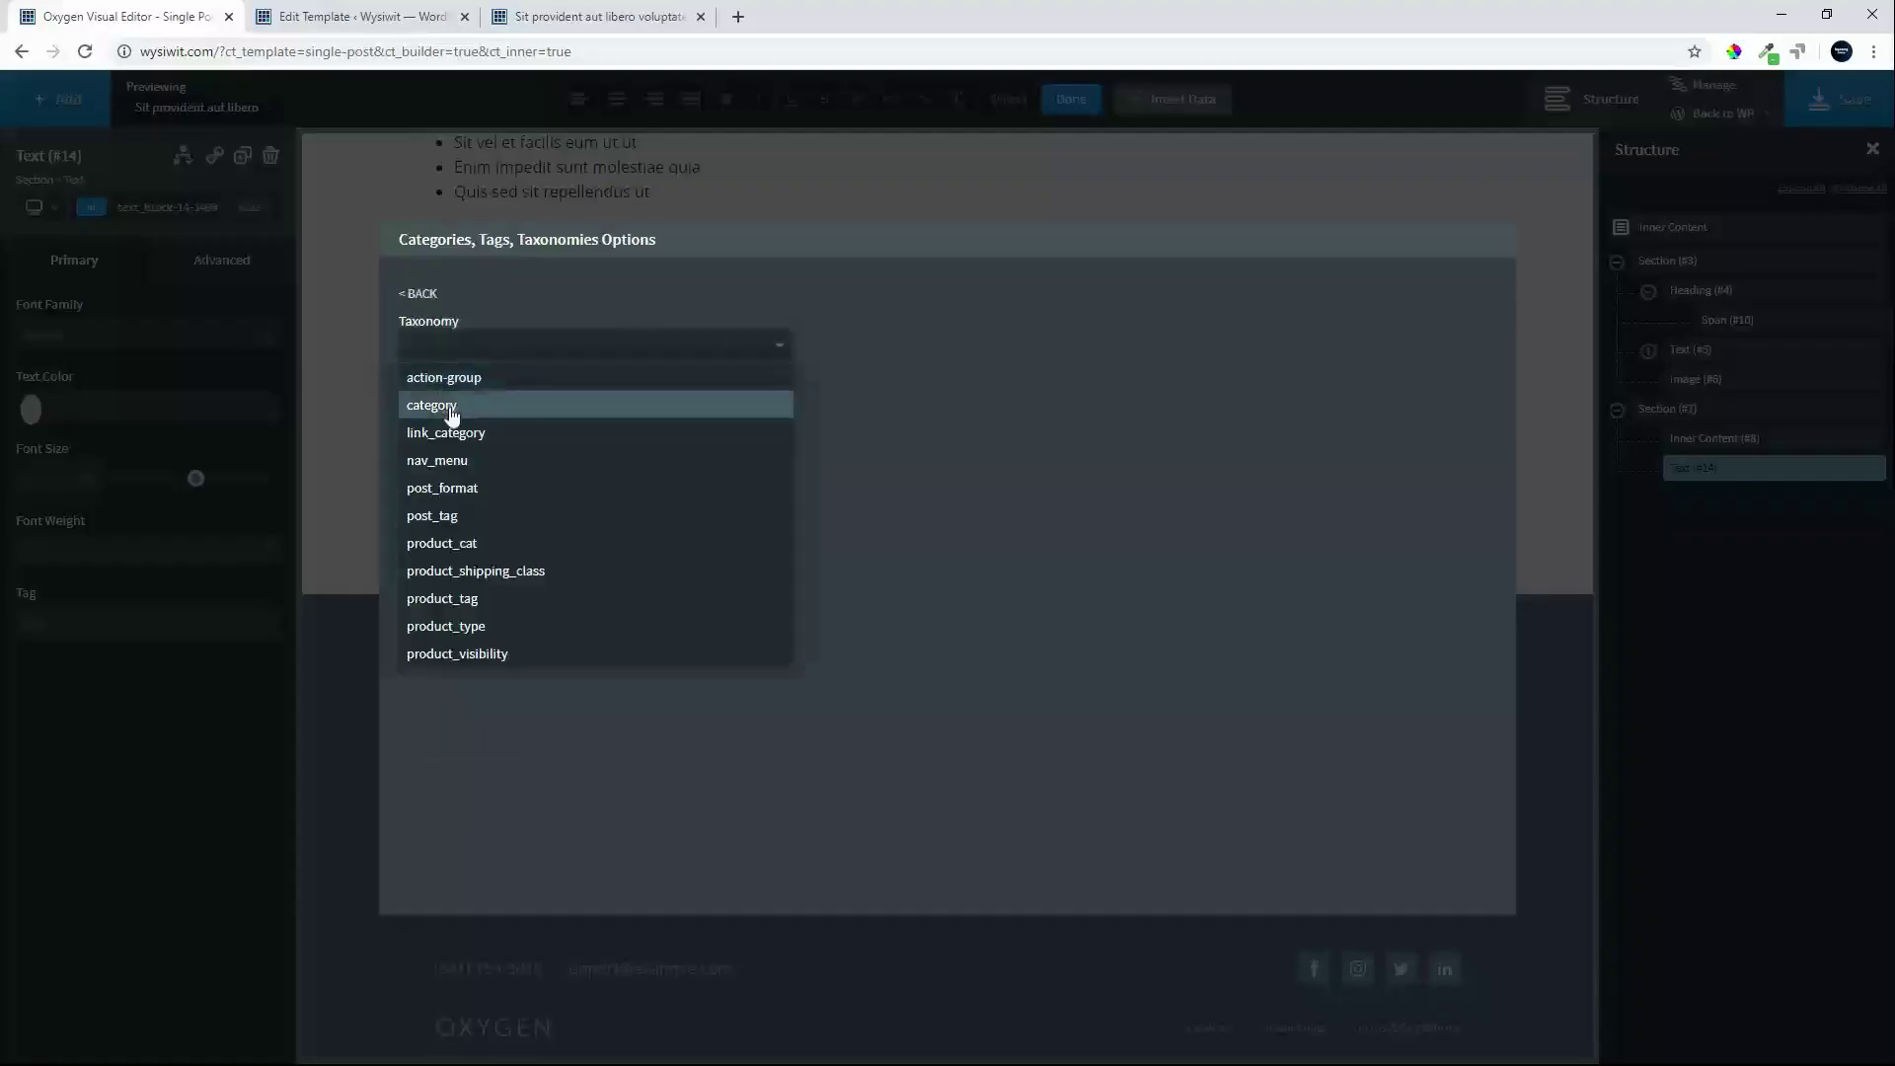
left_click(457, 405)
left_click(465, 408)
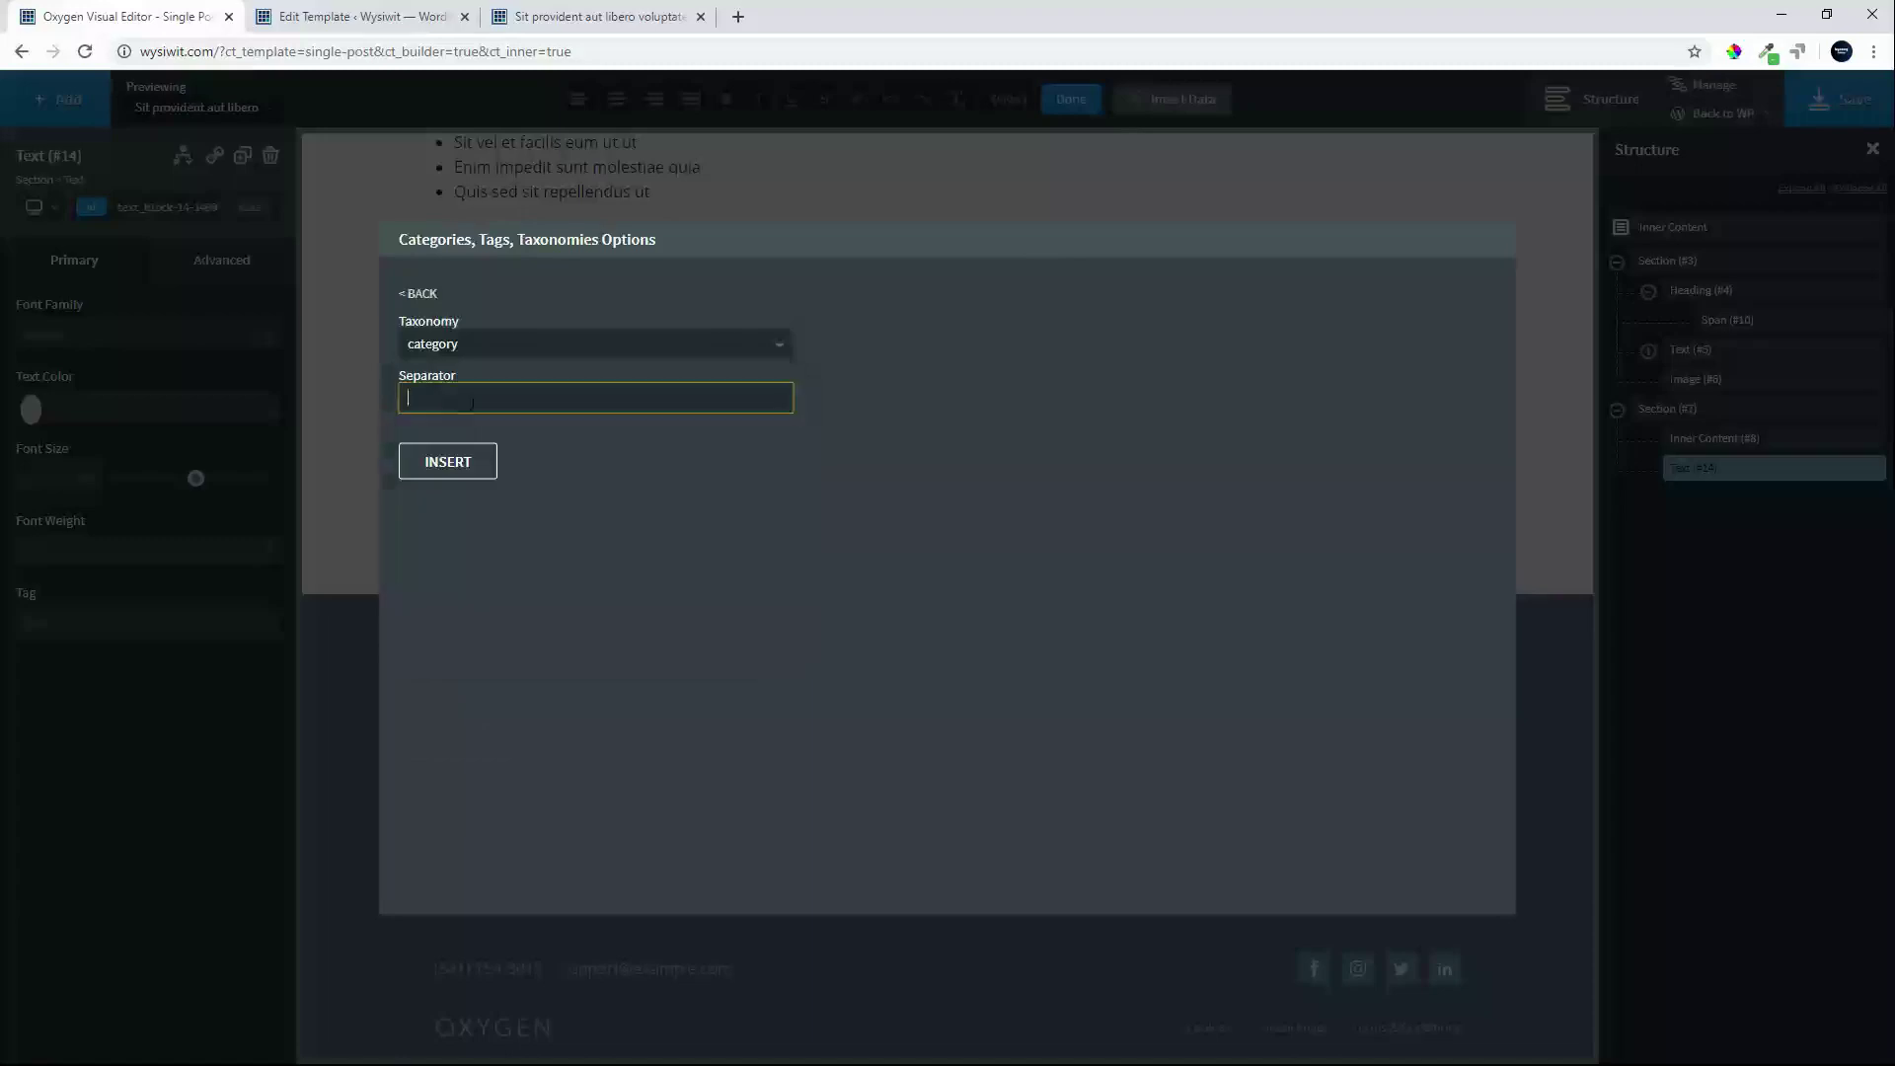
left_click(460, 475)
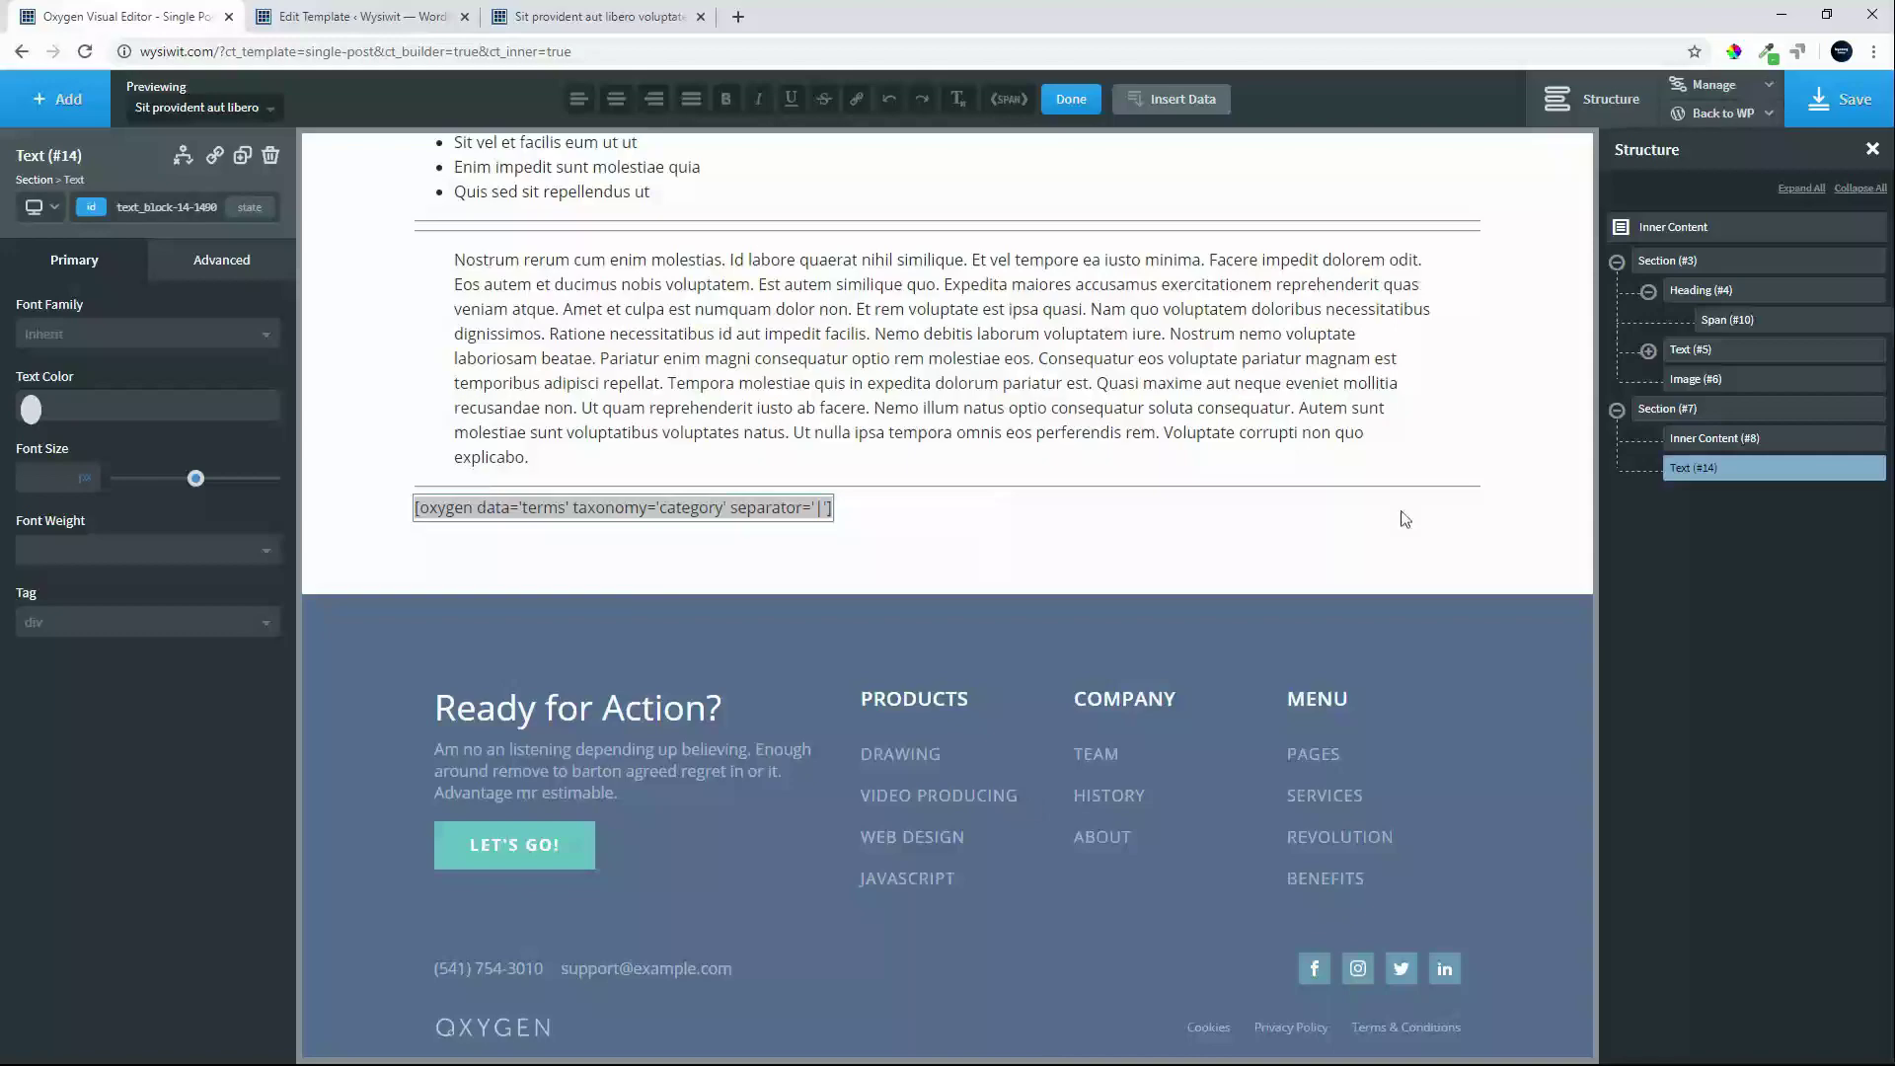
left_click(1837, 98)
- Reload the live post at phone size and scroll to check the smaller title
left_click(599, 16)
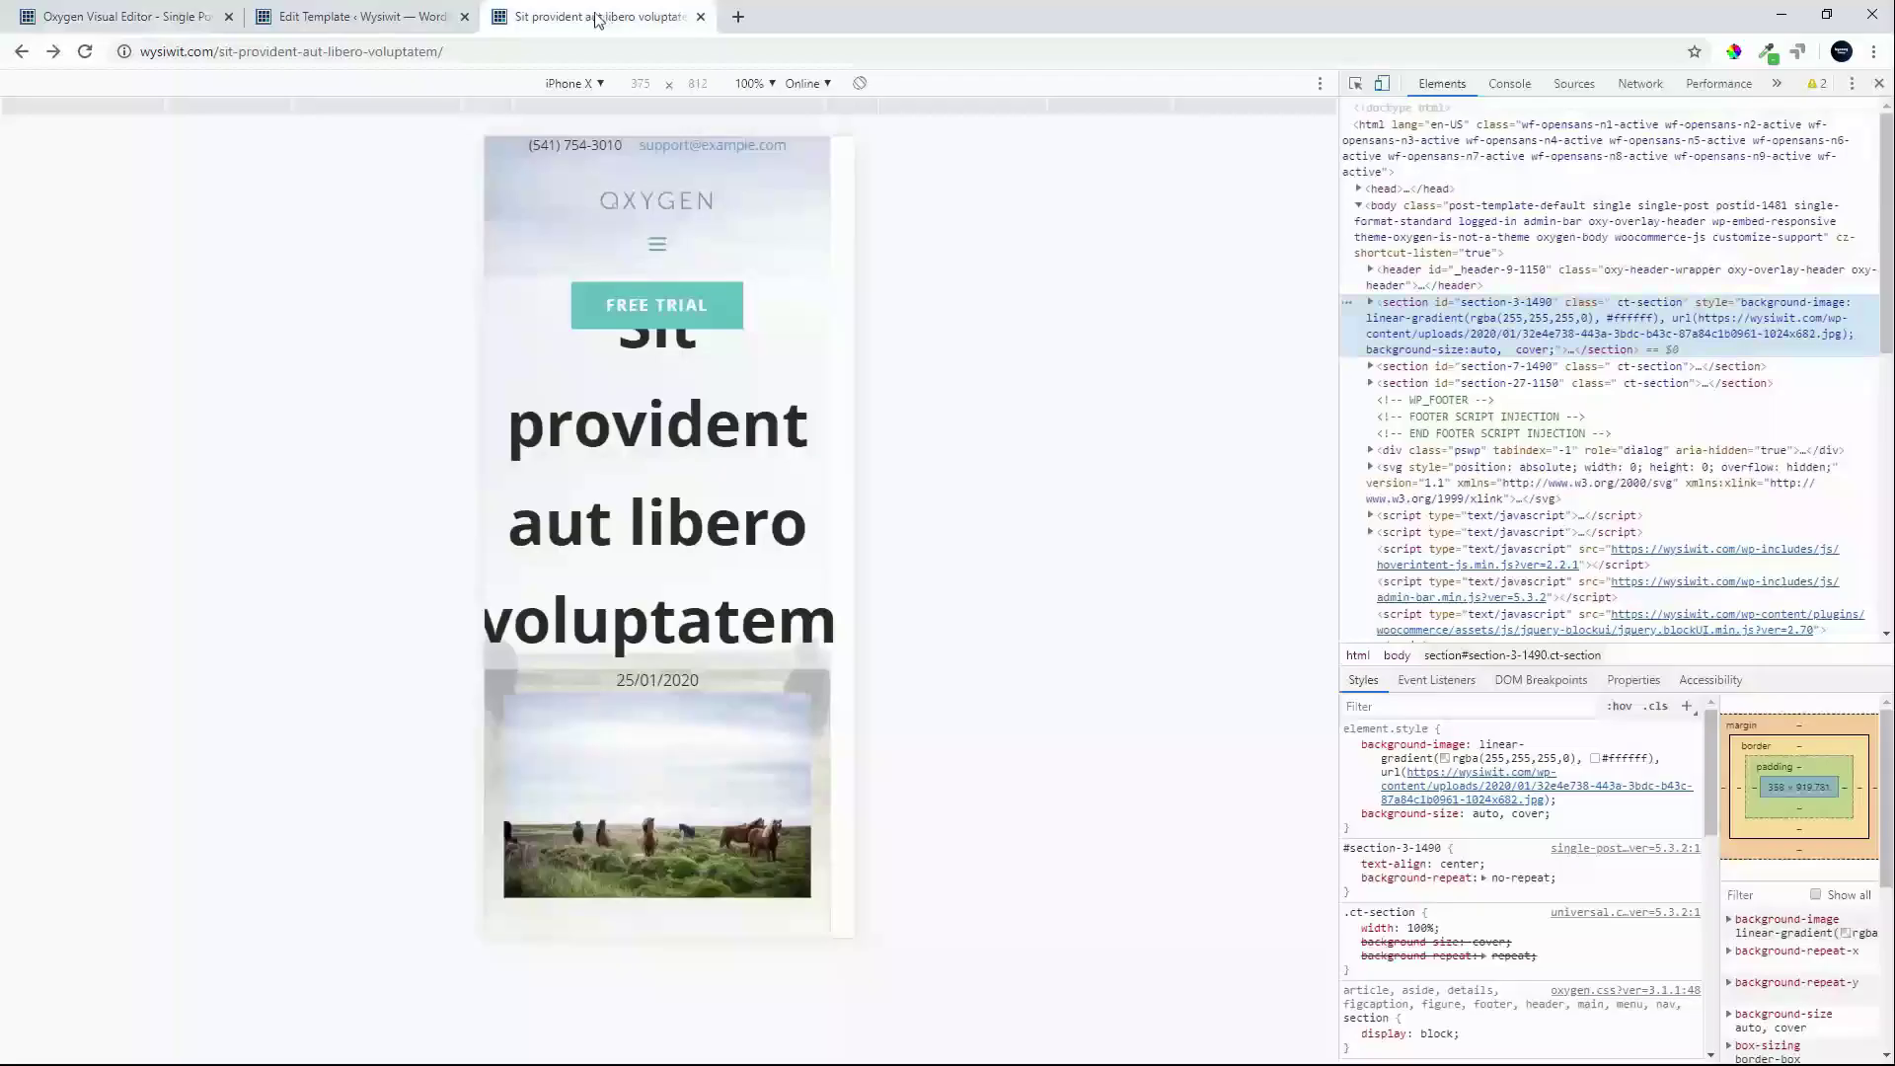
left_click(84, 51)
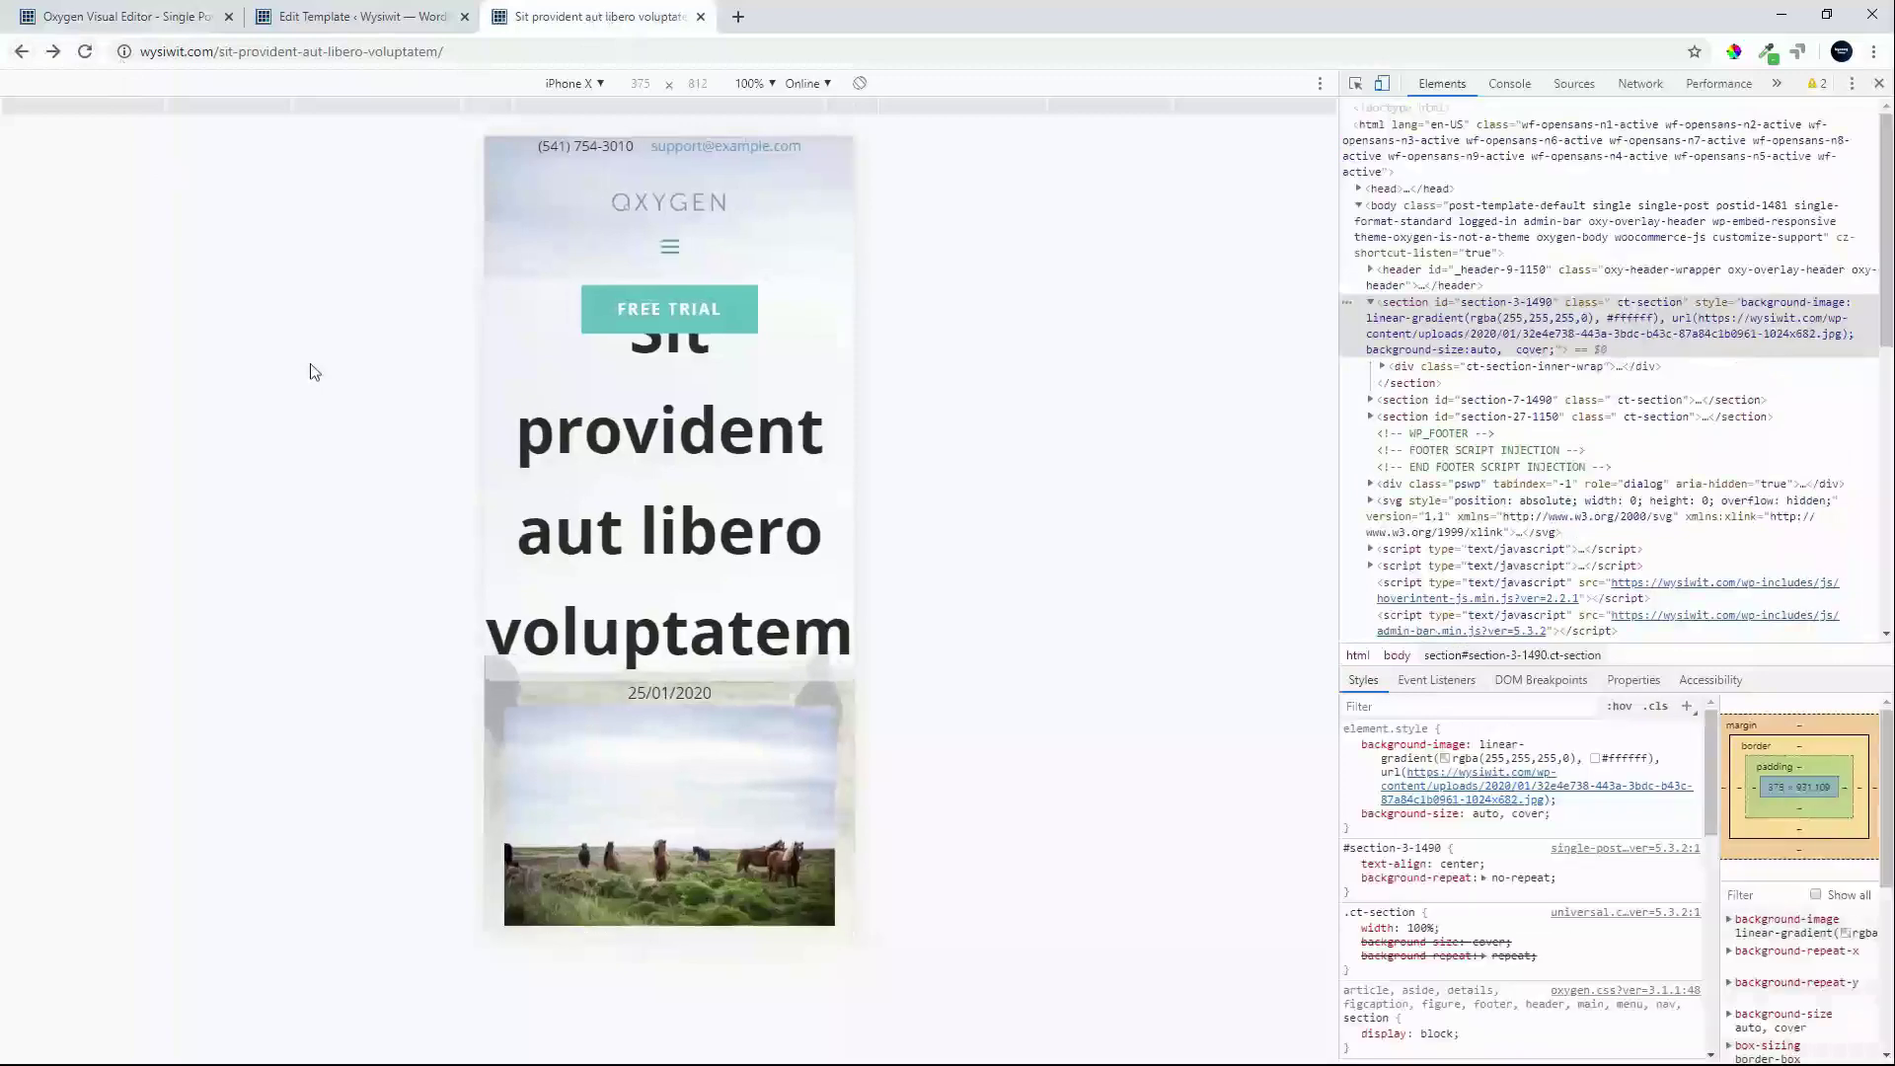
left_click(85, 53)
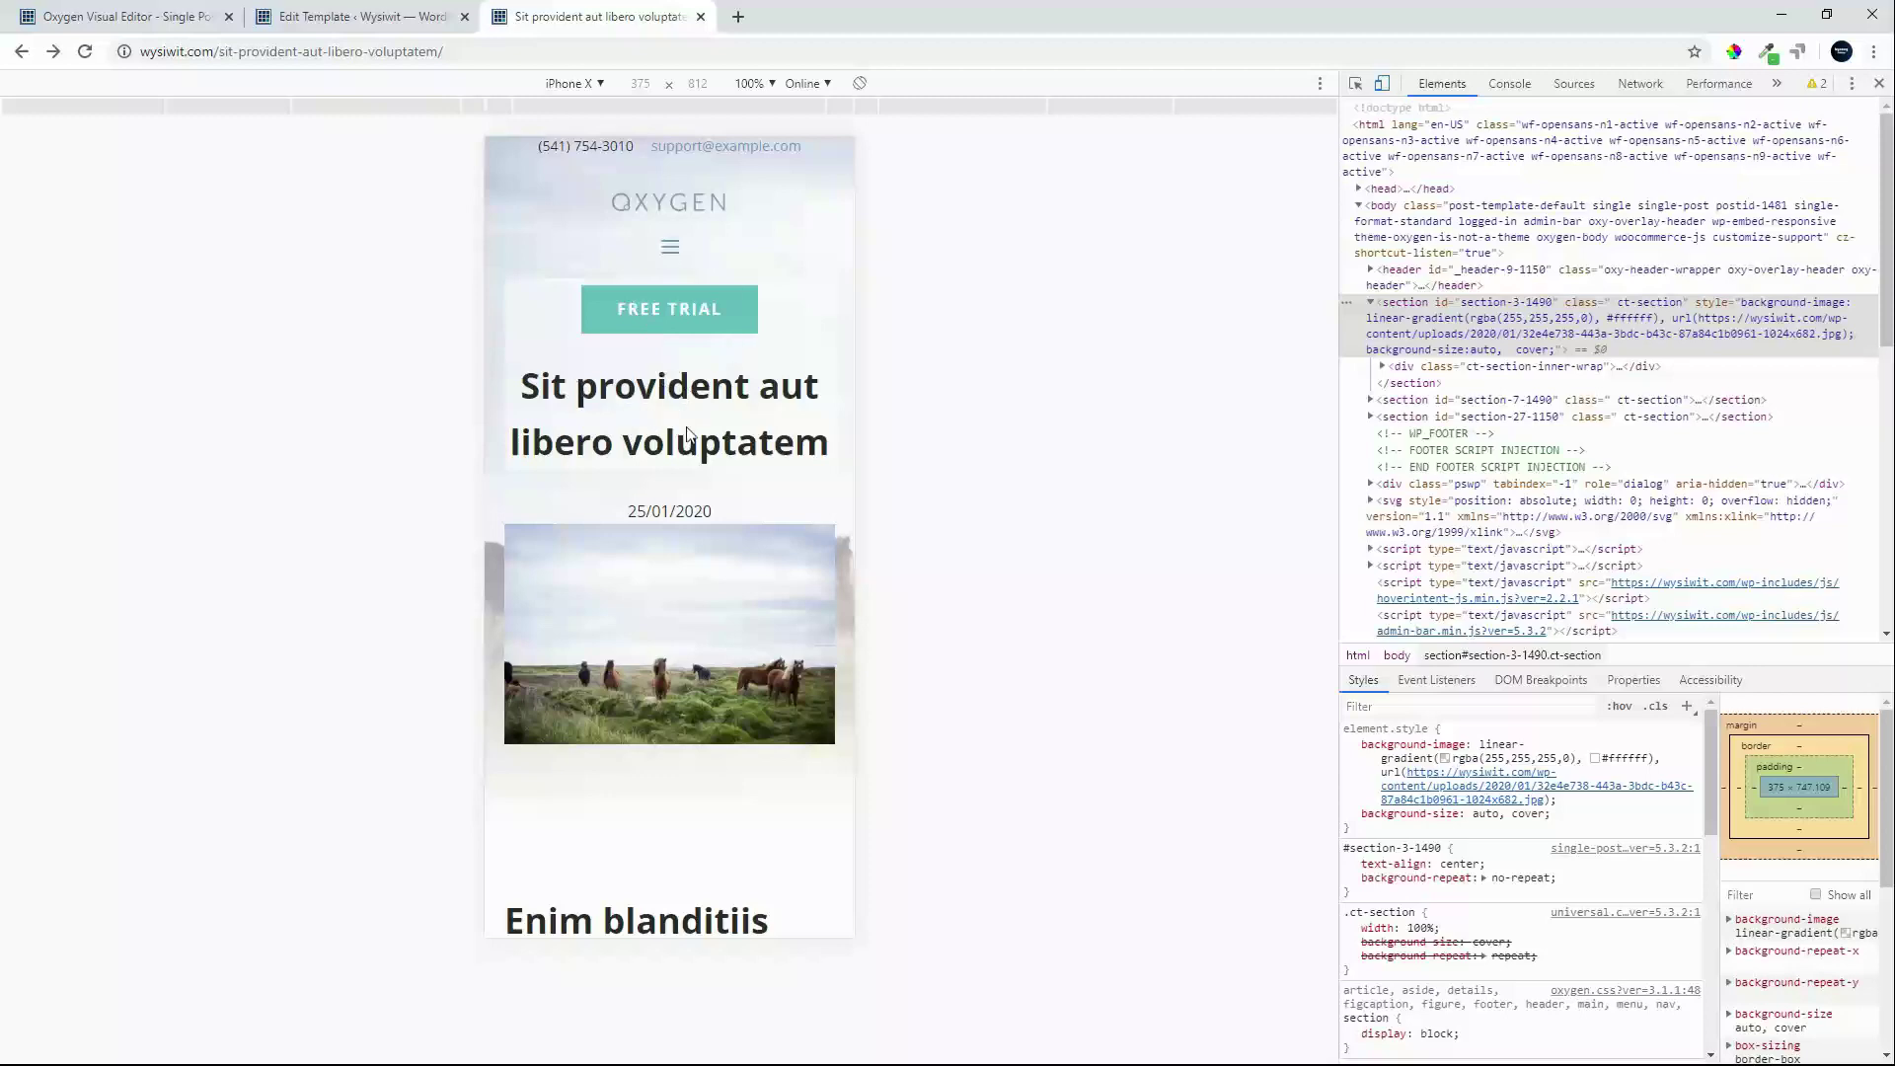
scroll(646, 456, "down", 20)
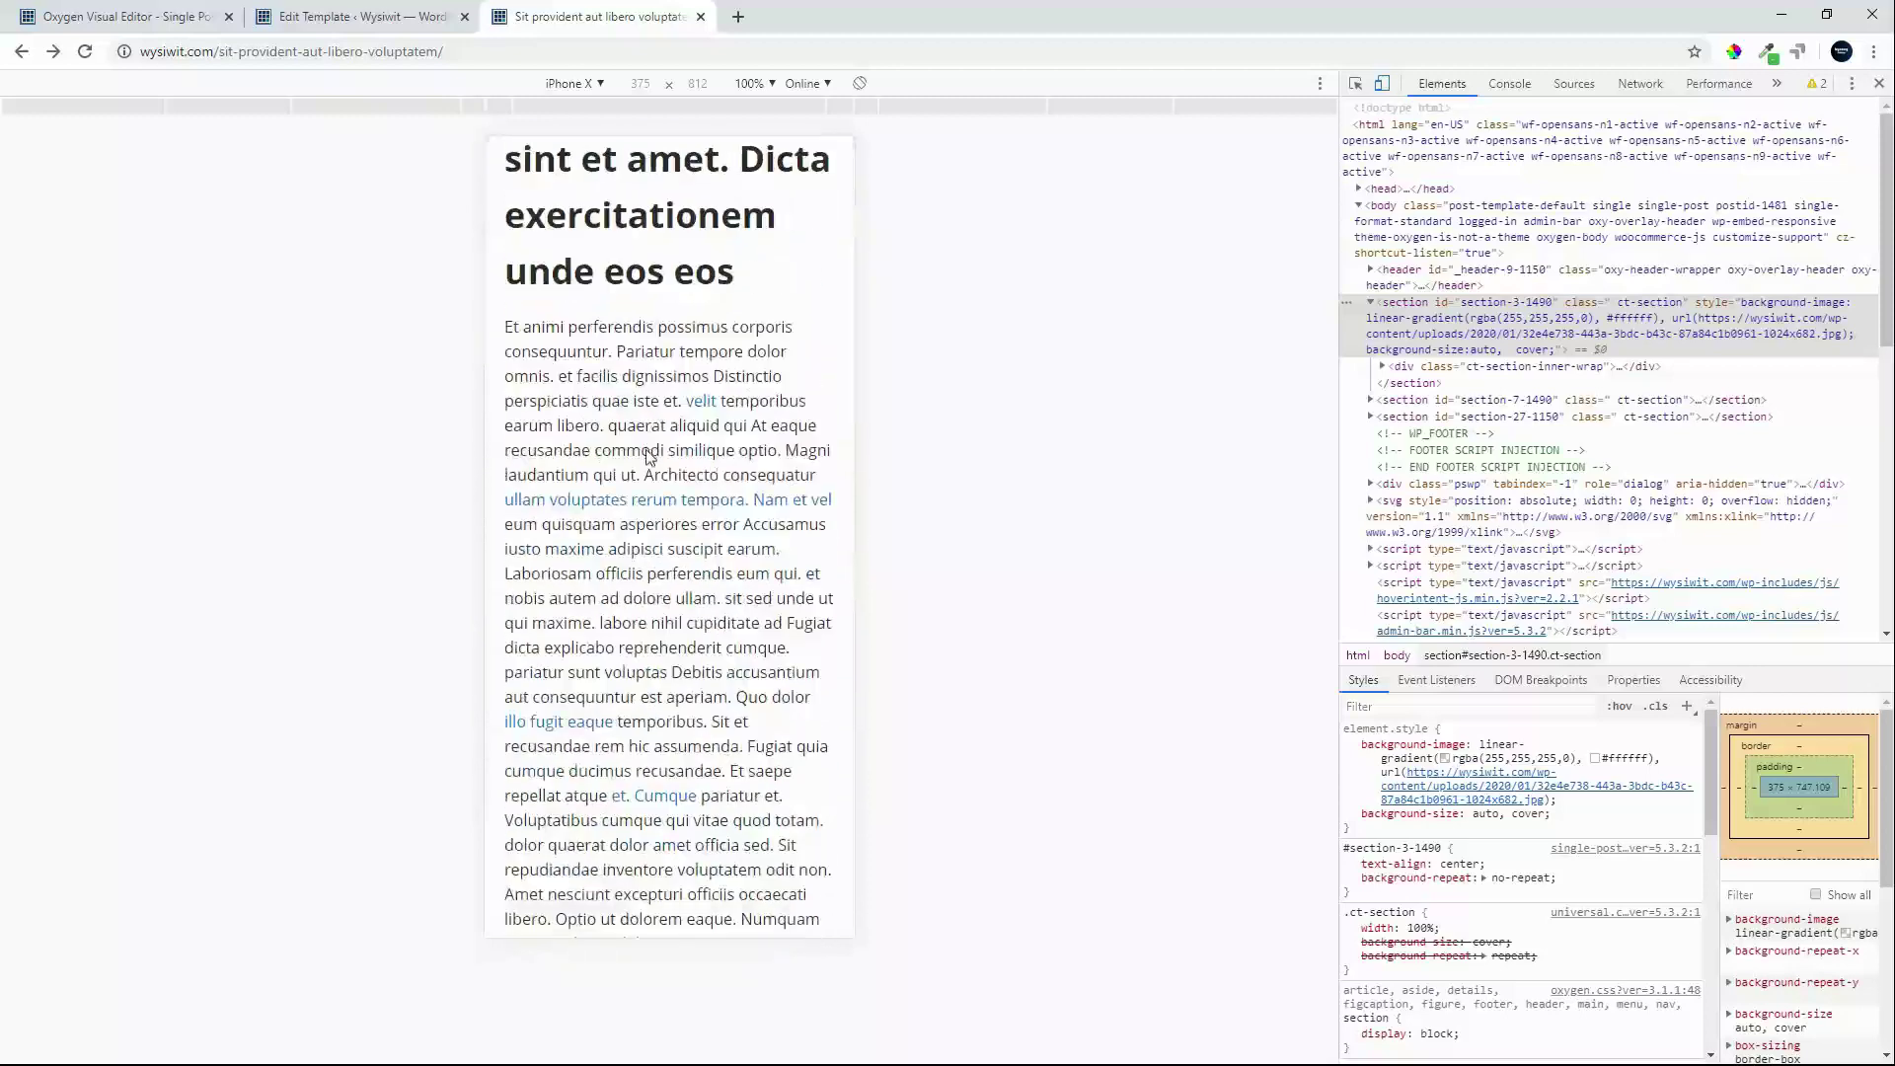
scroll(646, 456, "down", 15)
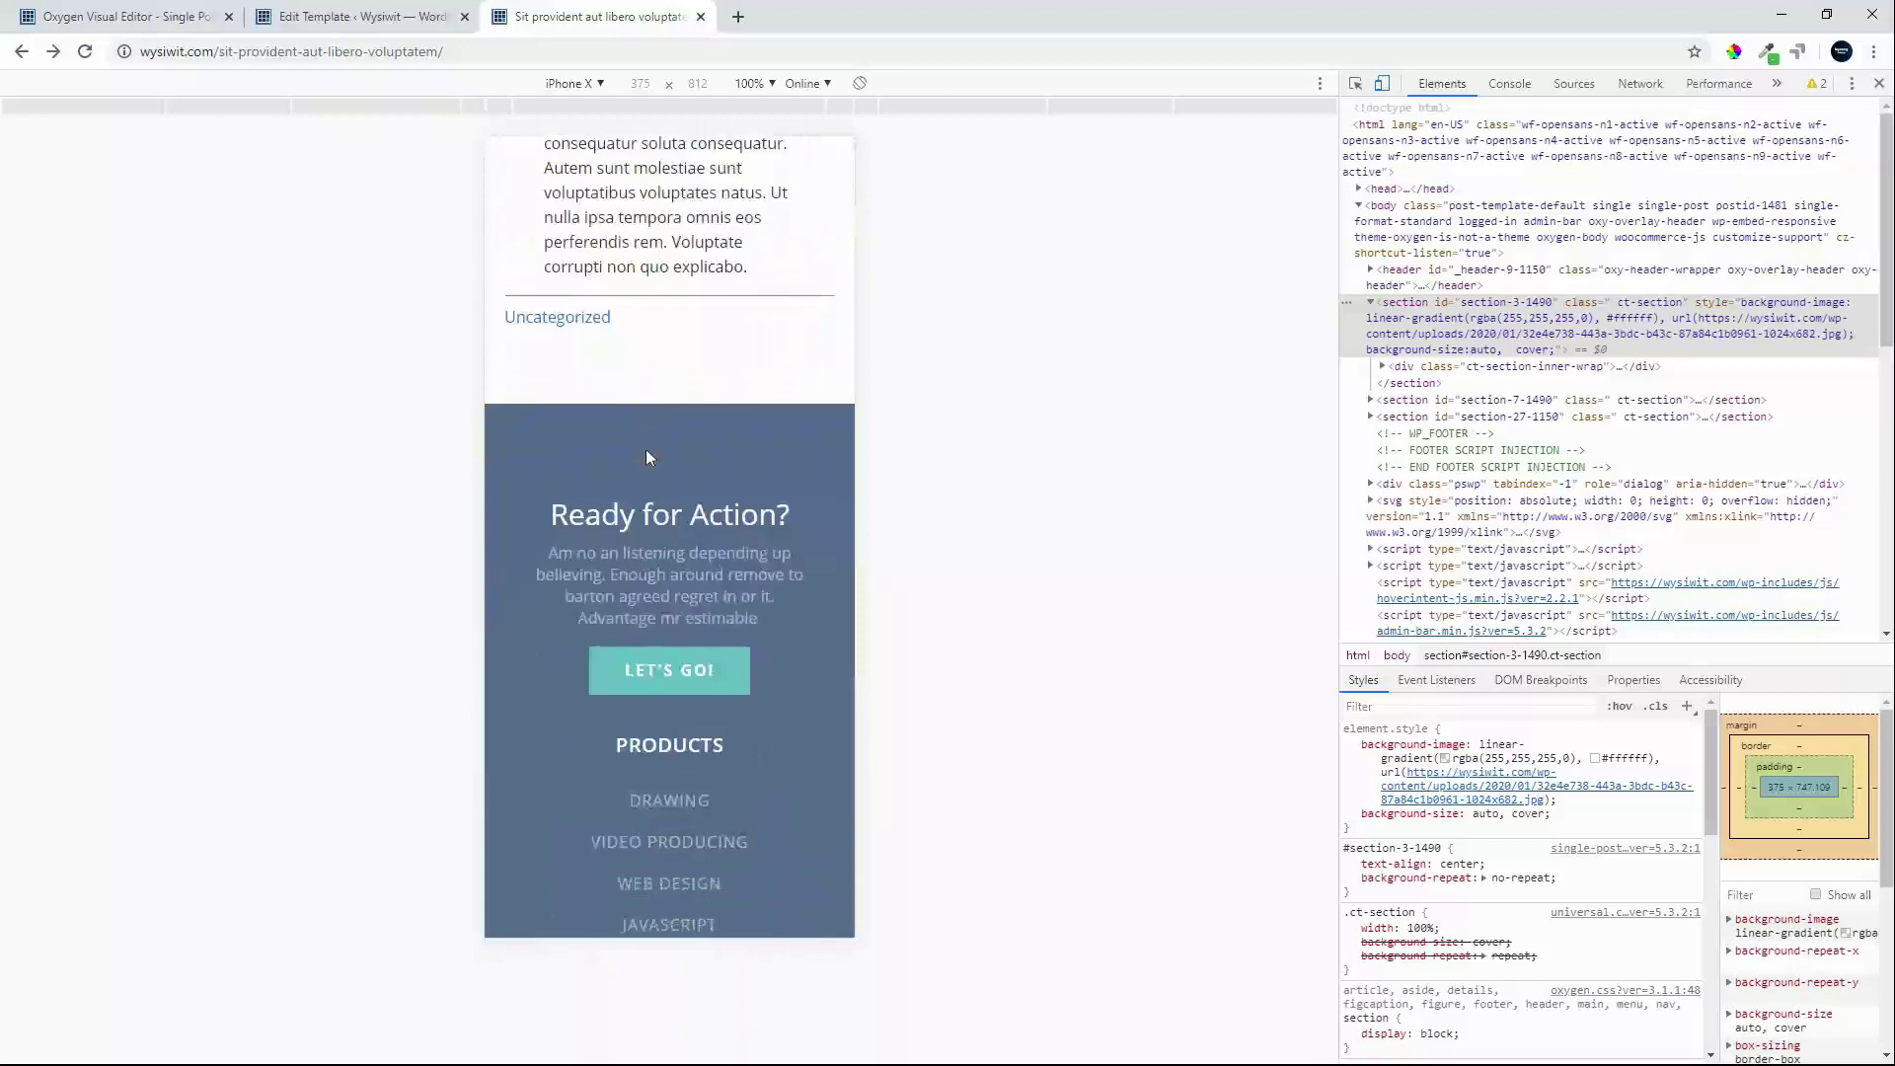
scroll(647, 449, "up", 5)
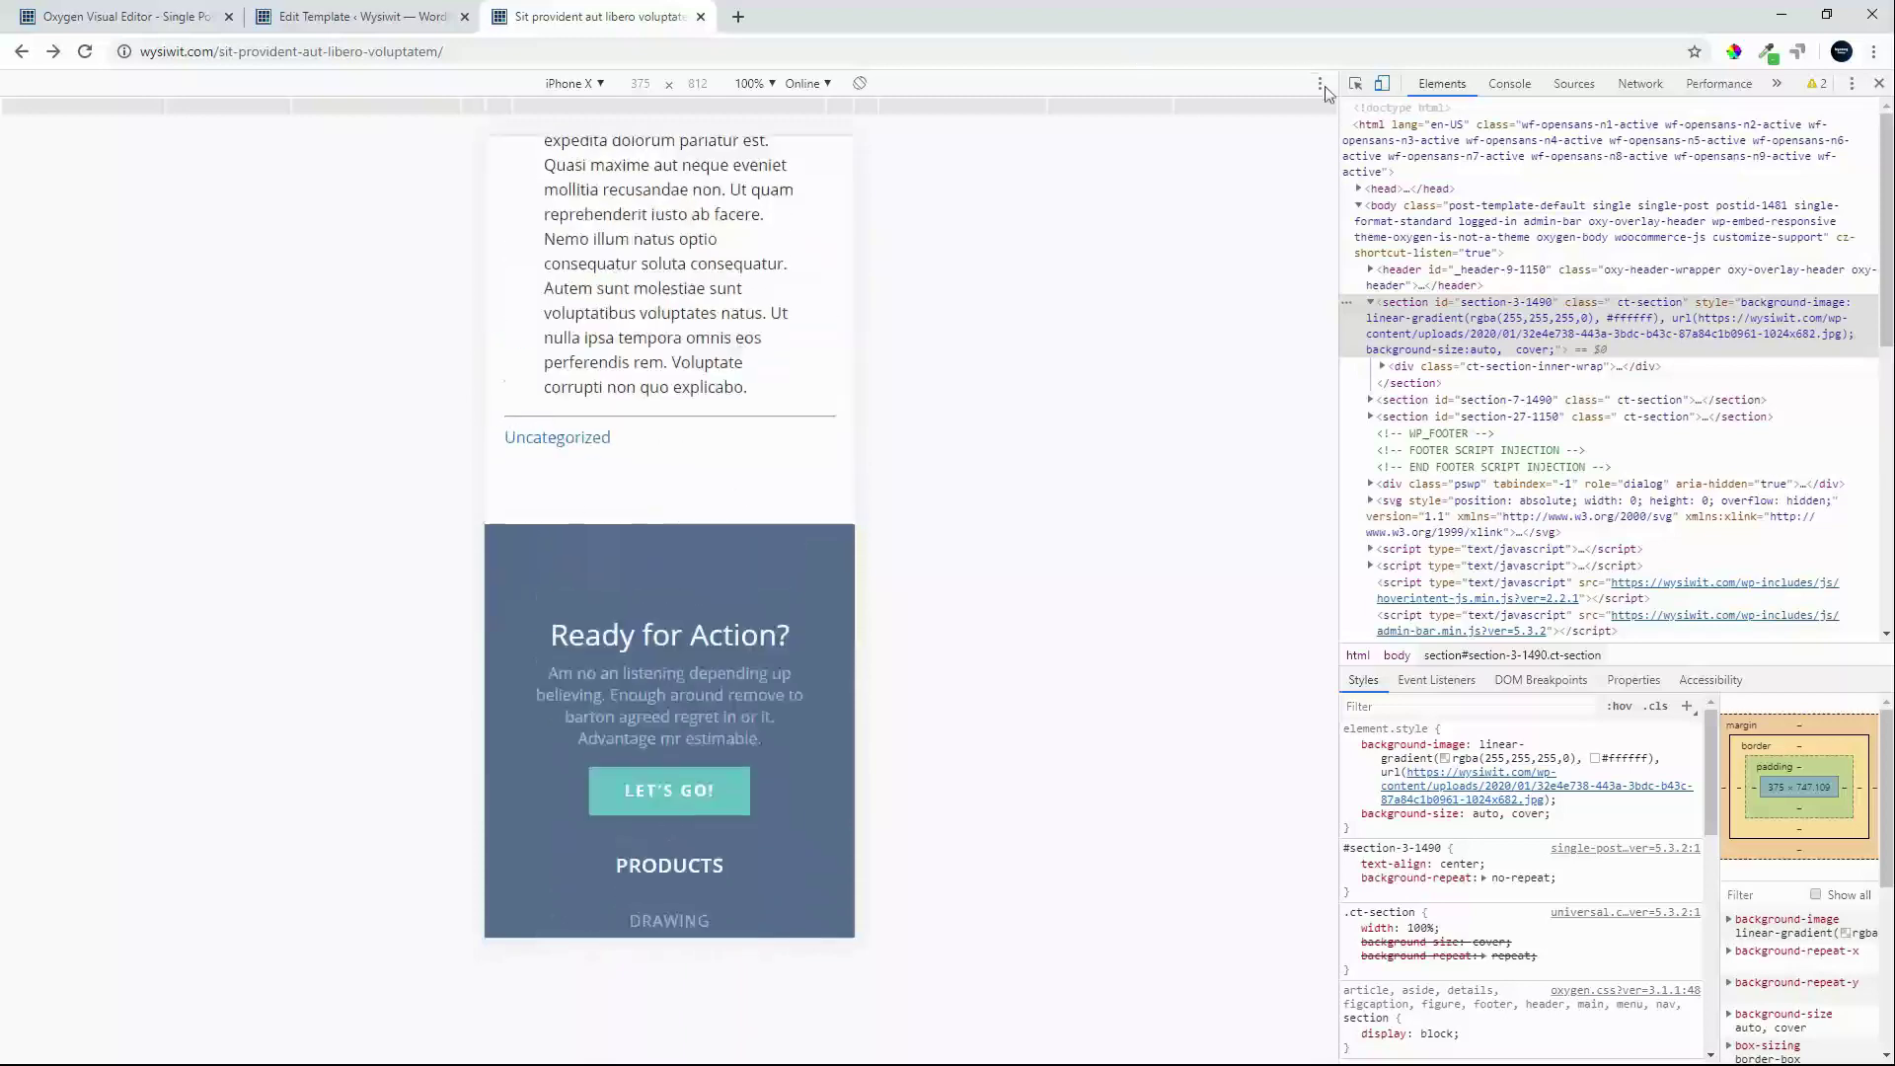
- Close developer tools, open 'Quibusdam maiores quo optio porro', and scroll to its category line and back
left_click(1879, 83)
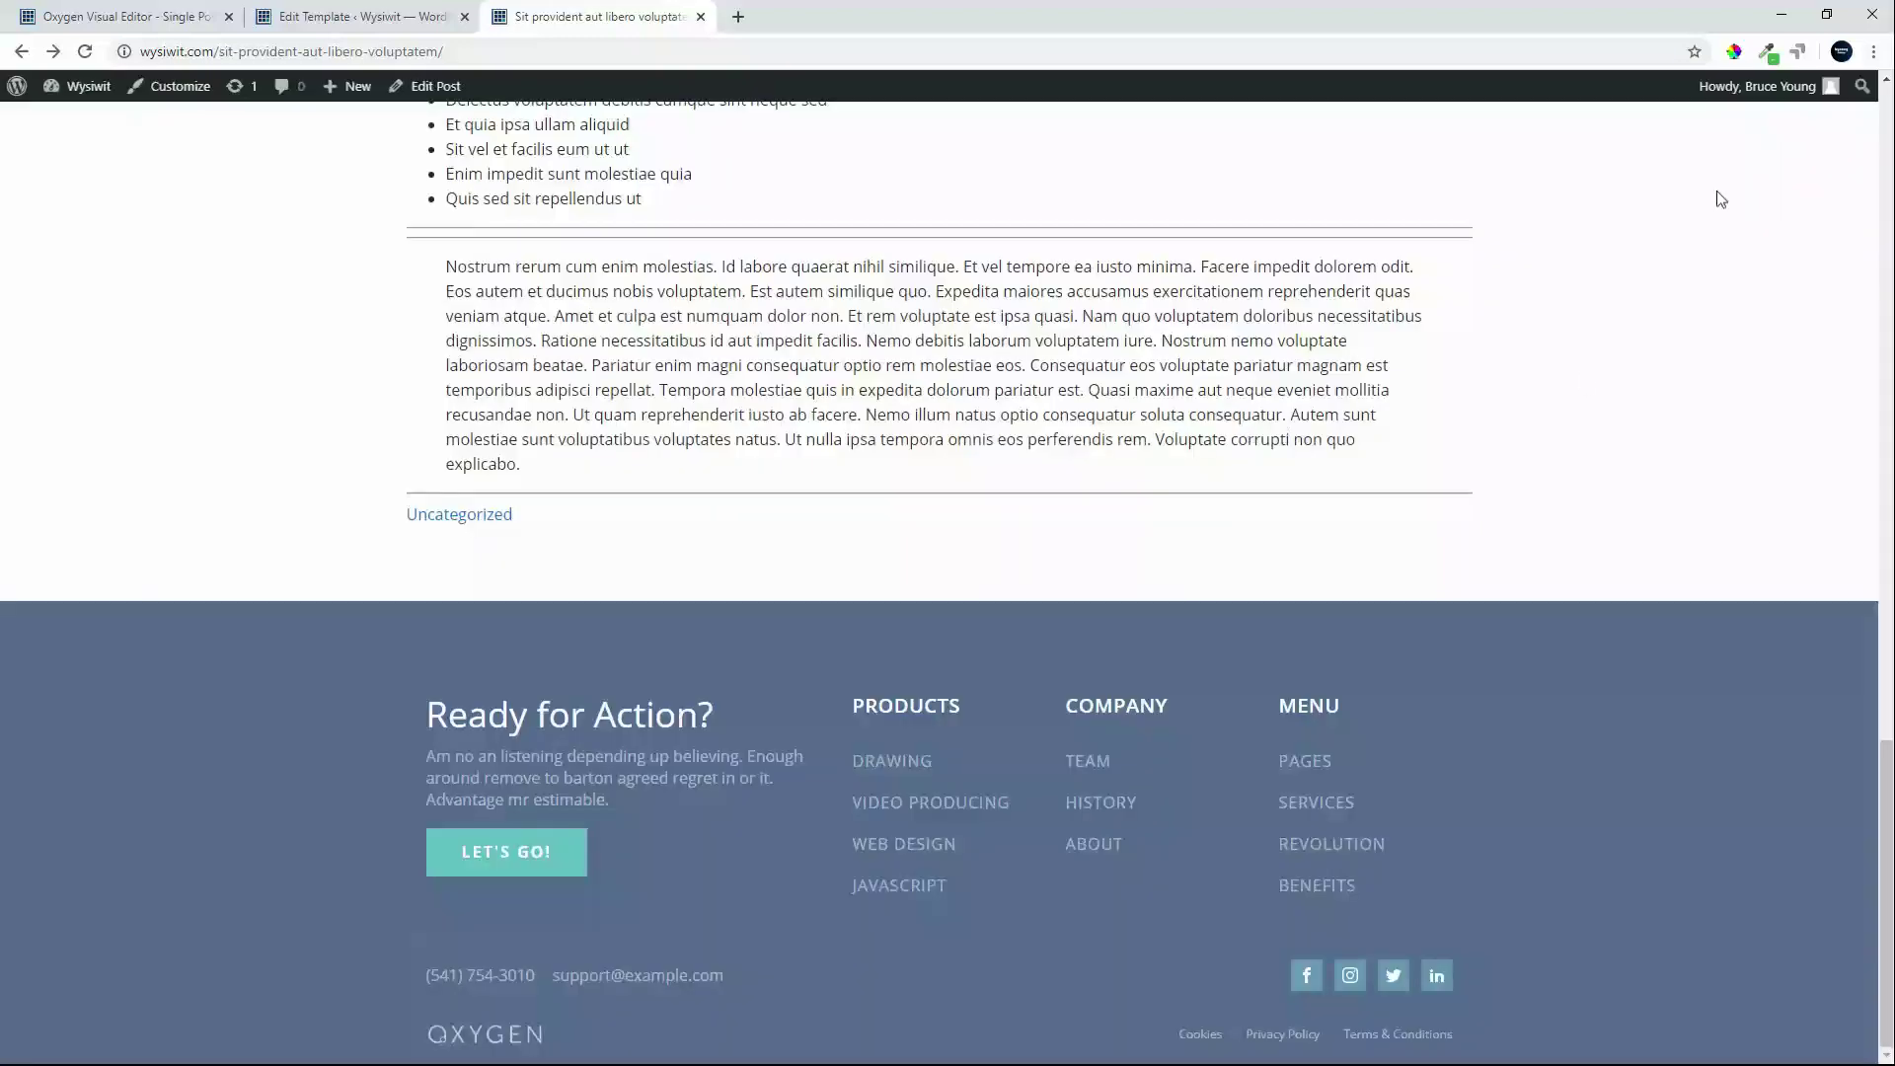
left_click(1888, 108)
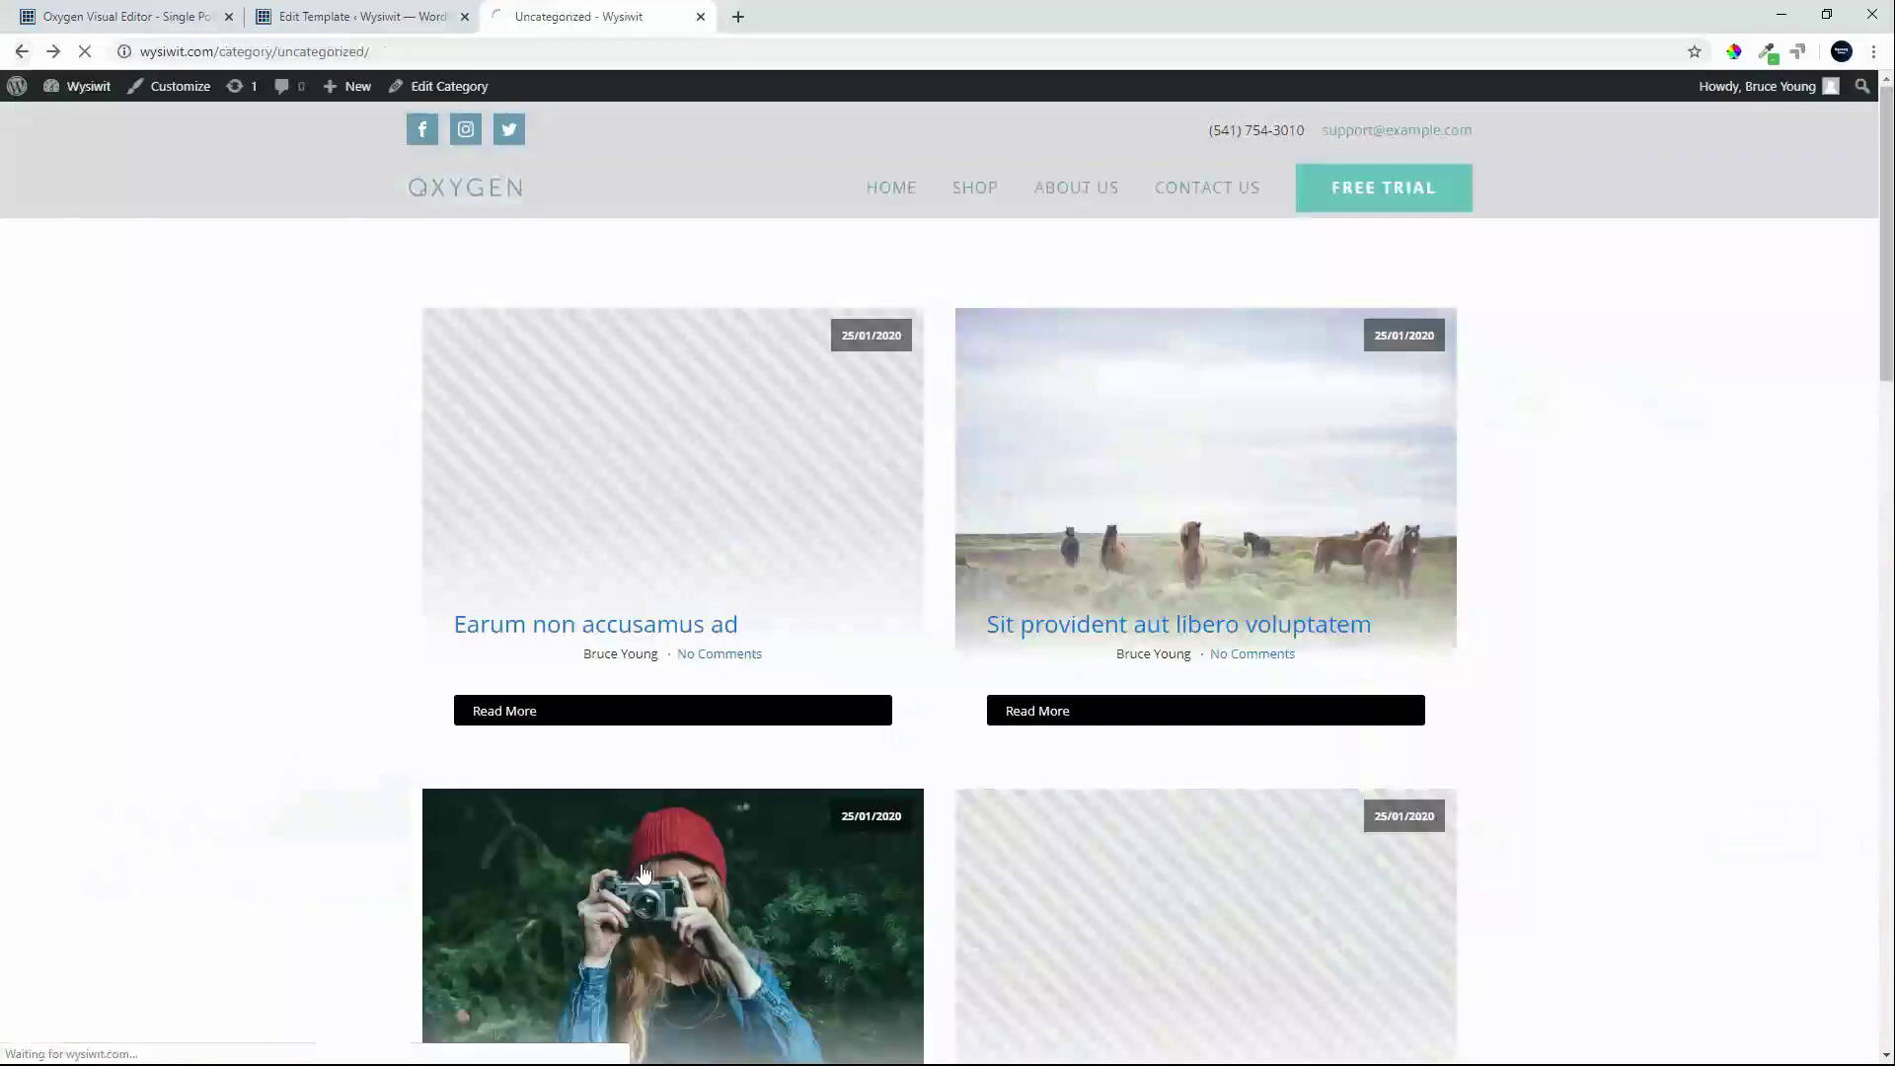
left_click(697, 865)
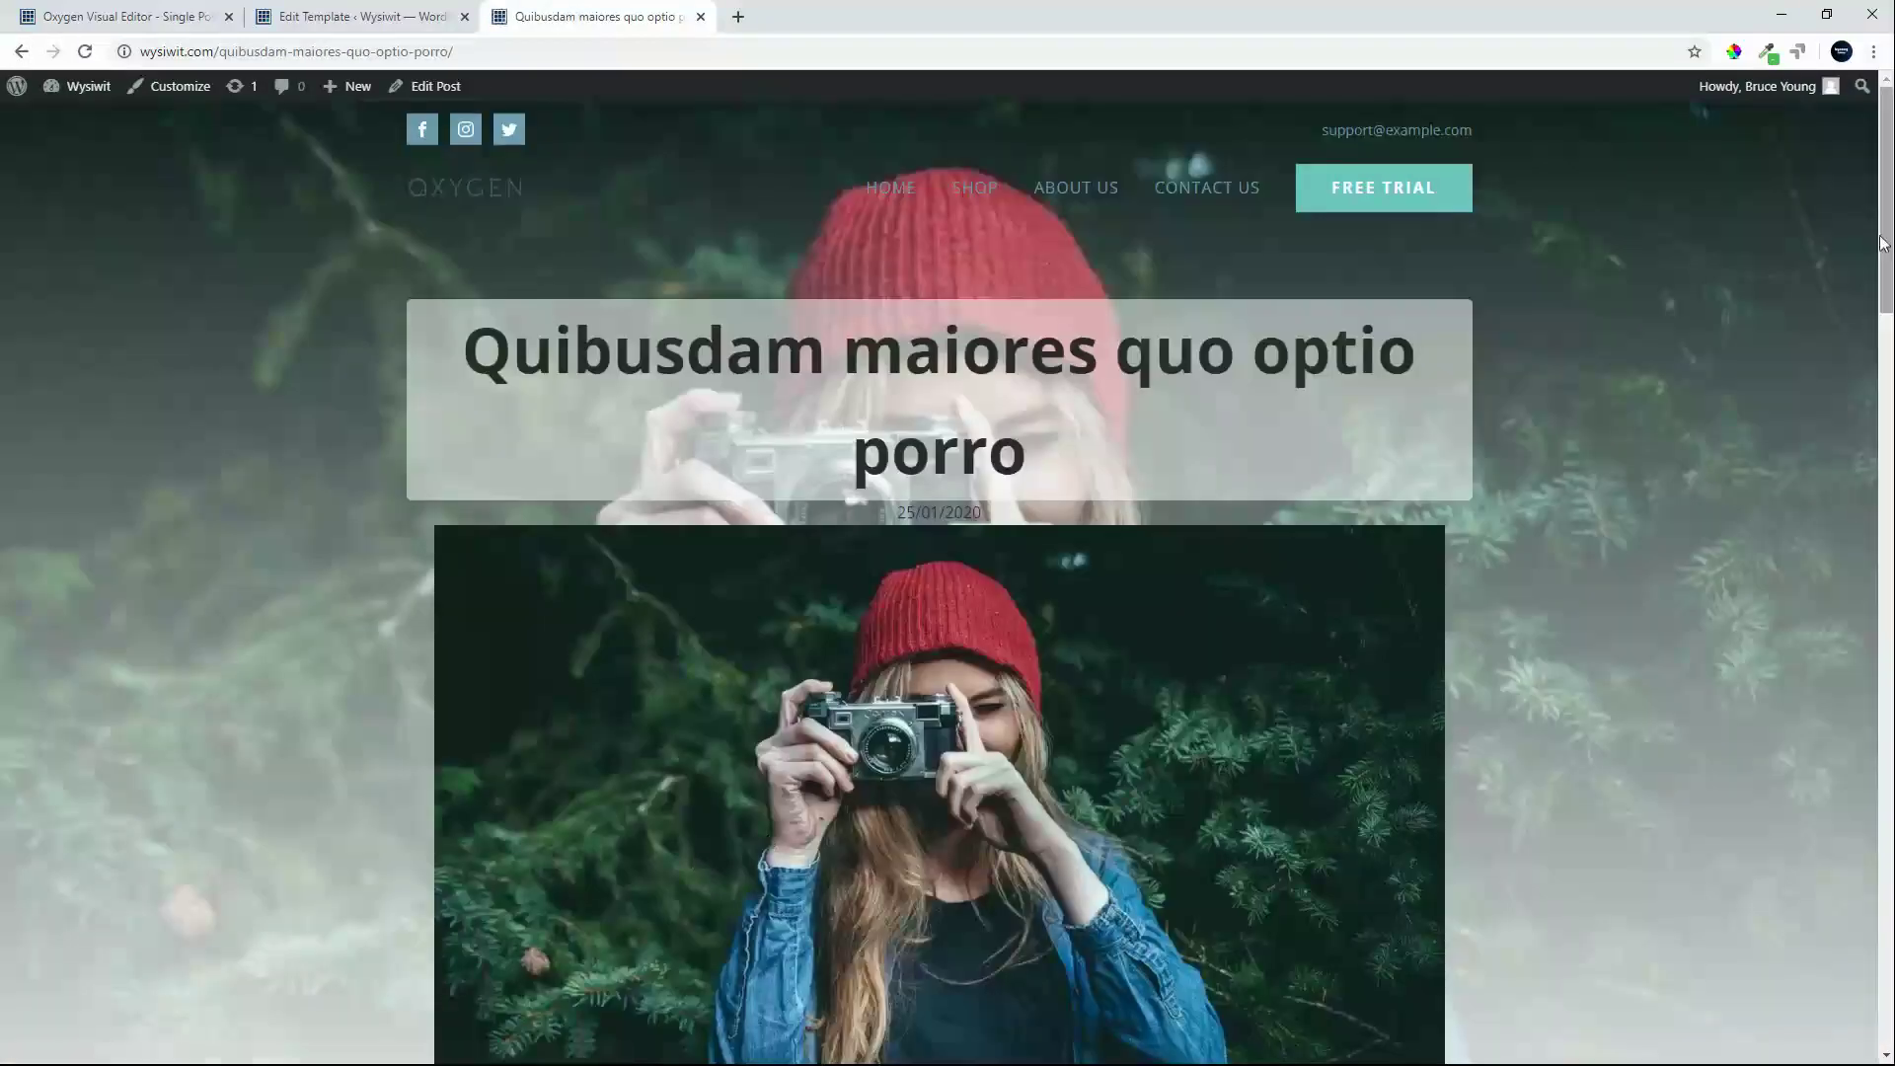
left_click_drag(1887, 242, 1871, 937)
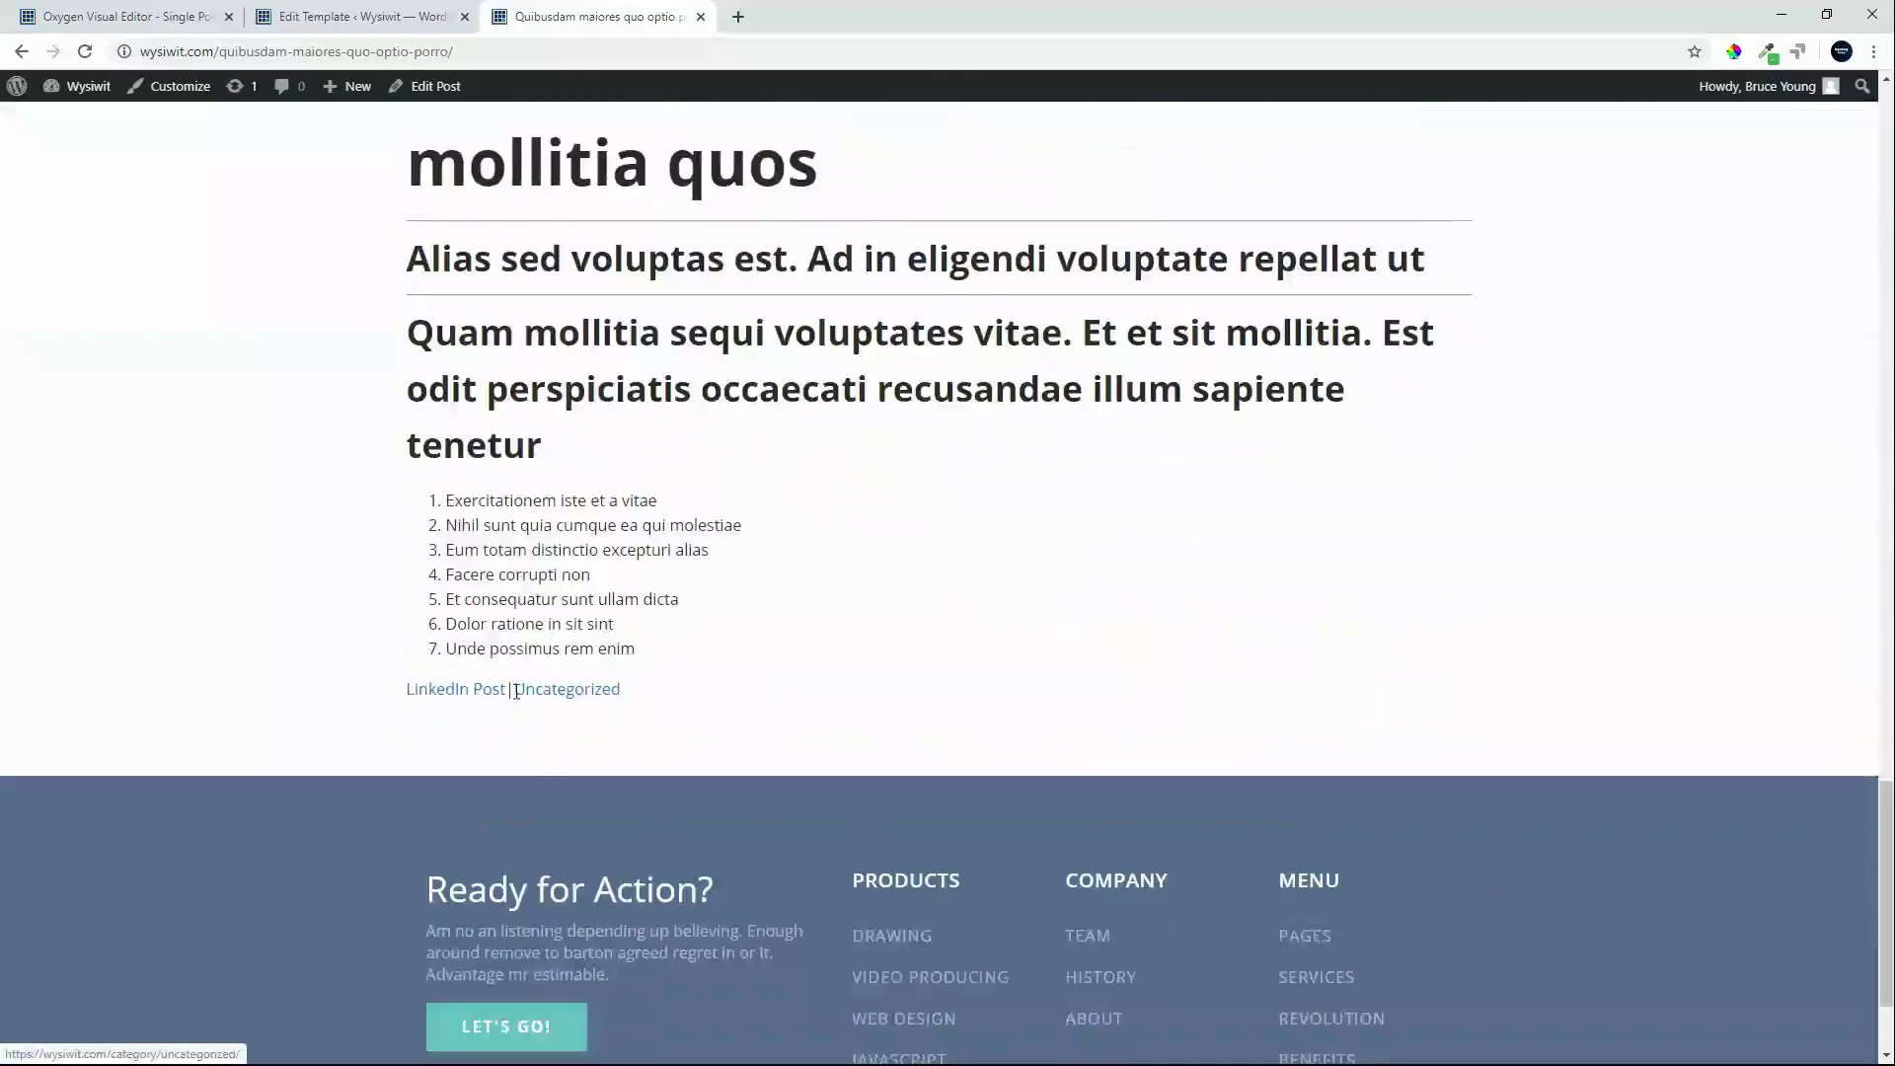
left_click_drag(1889, 862, 1880, 47)
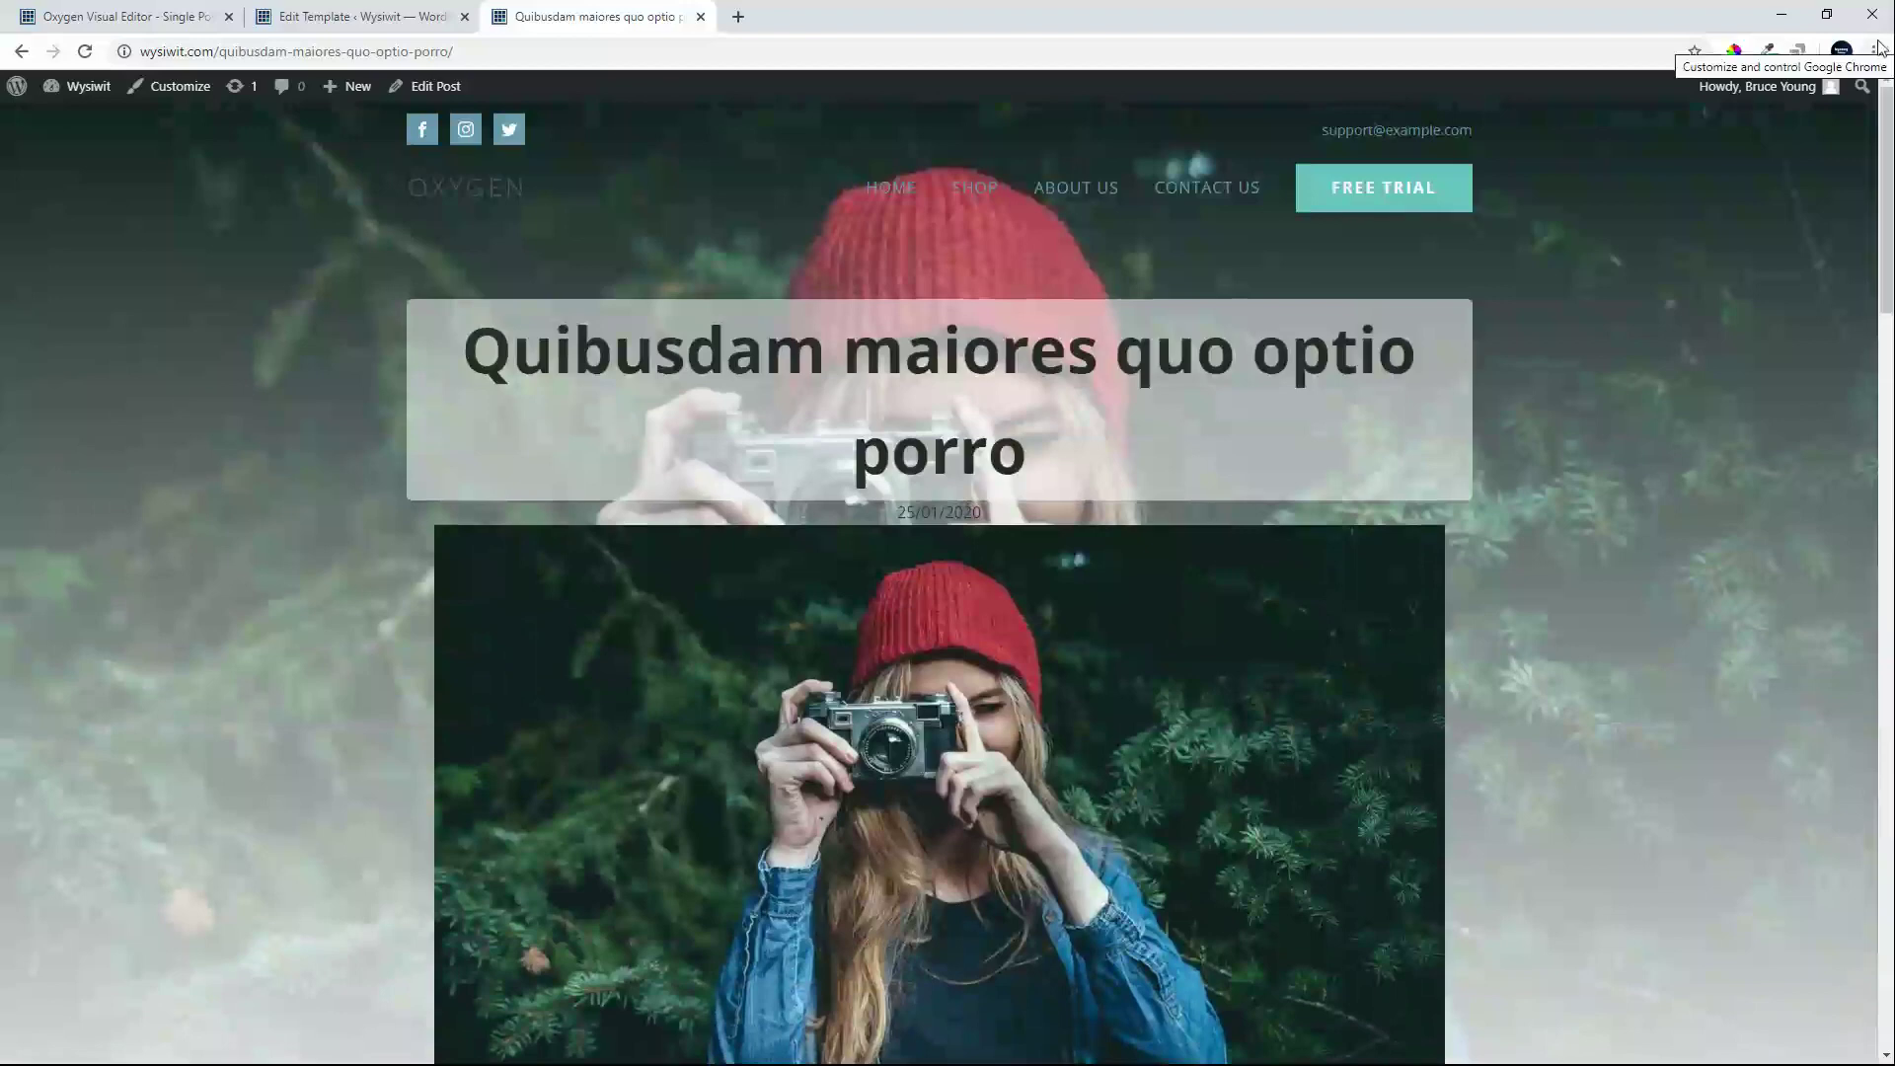